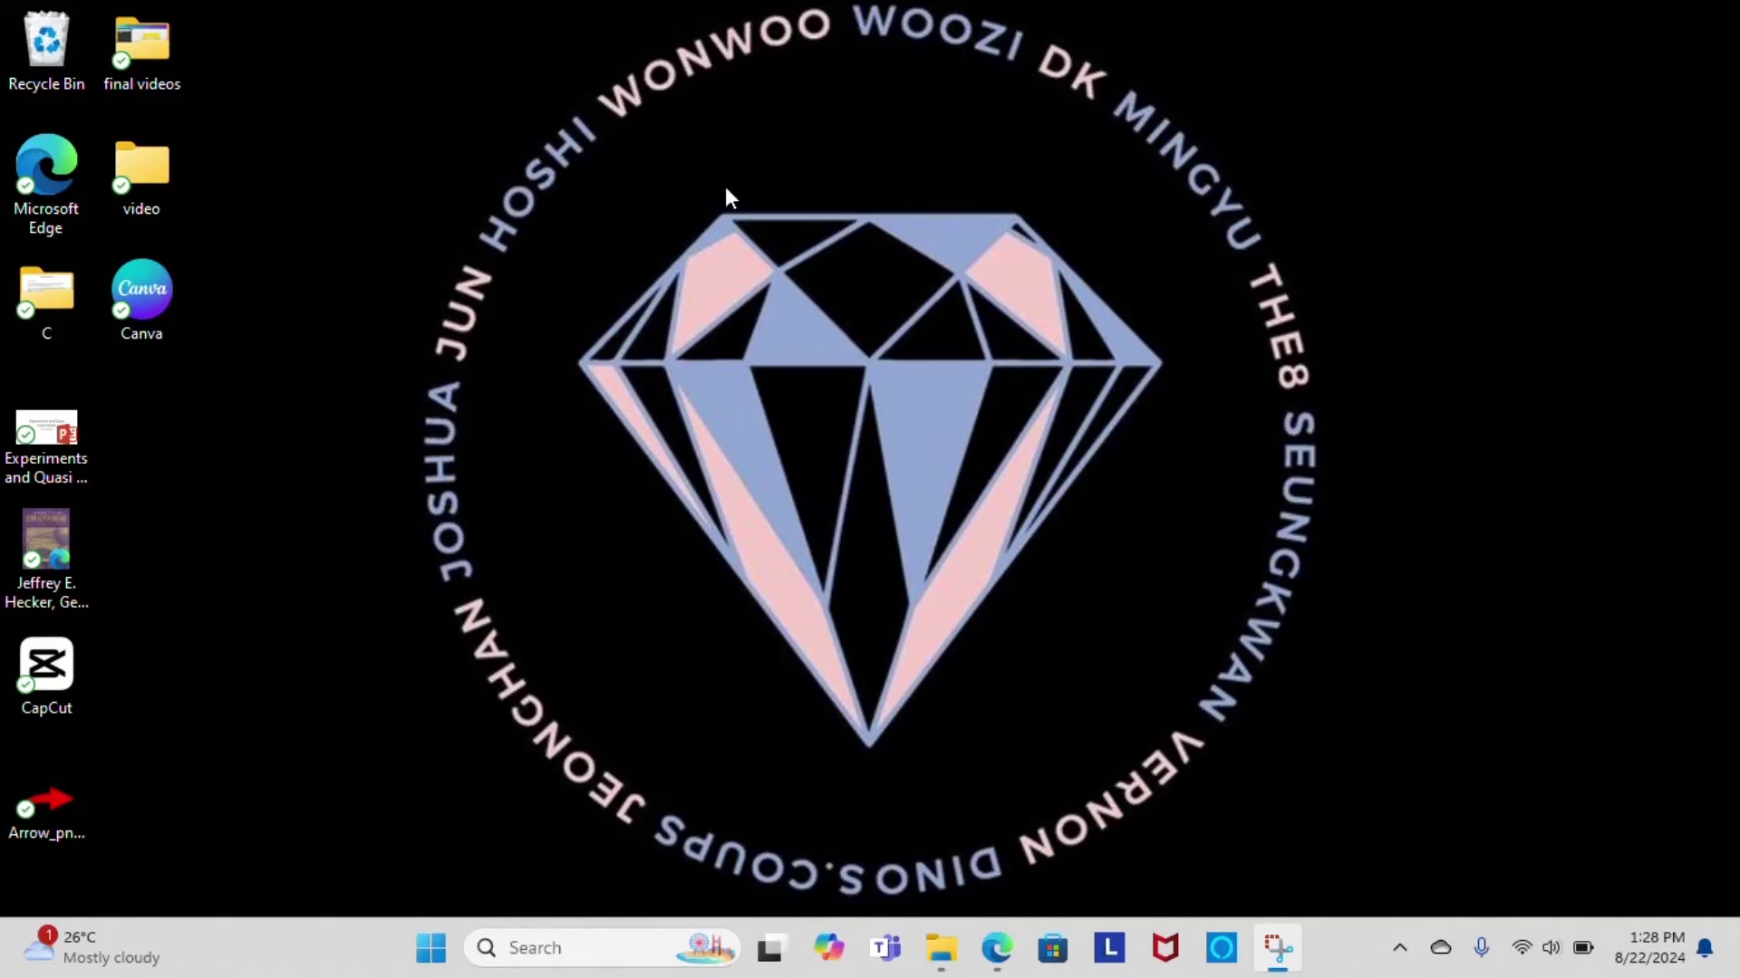
Find Adobe Express via Windows search and dismiss the Google account chooser
{"action": "left_click", "coordinate": [551, 942]}
{"action": "type", "text": "ado"}
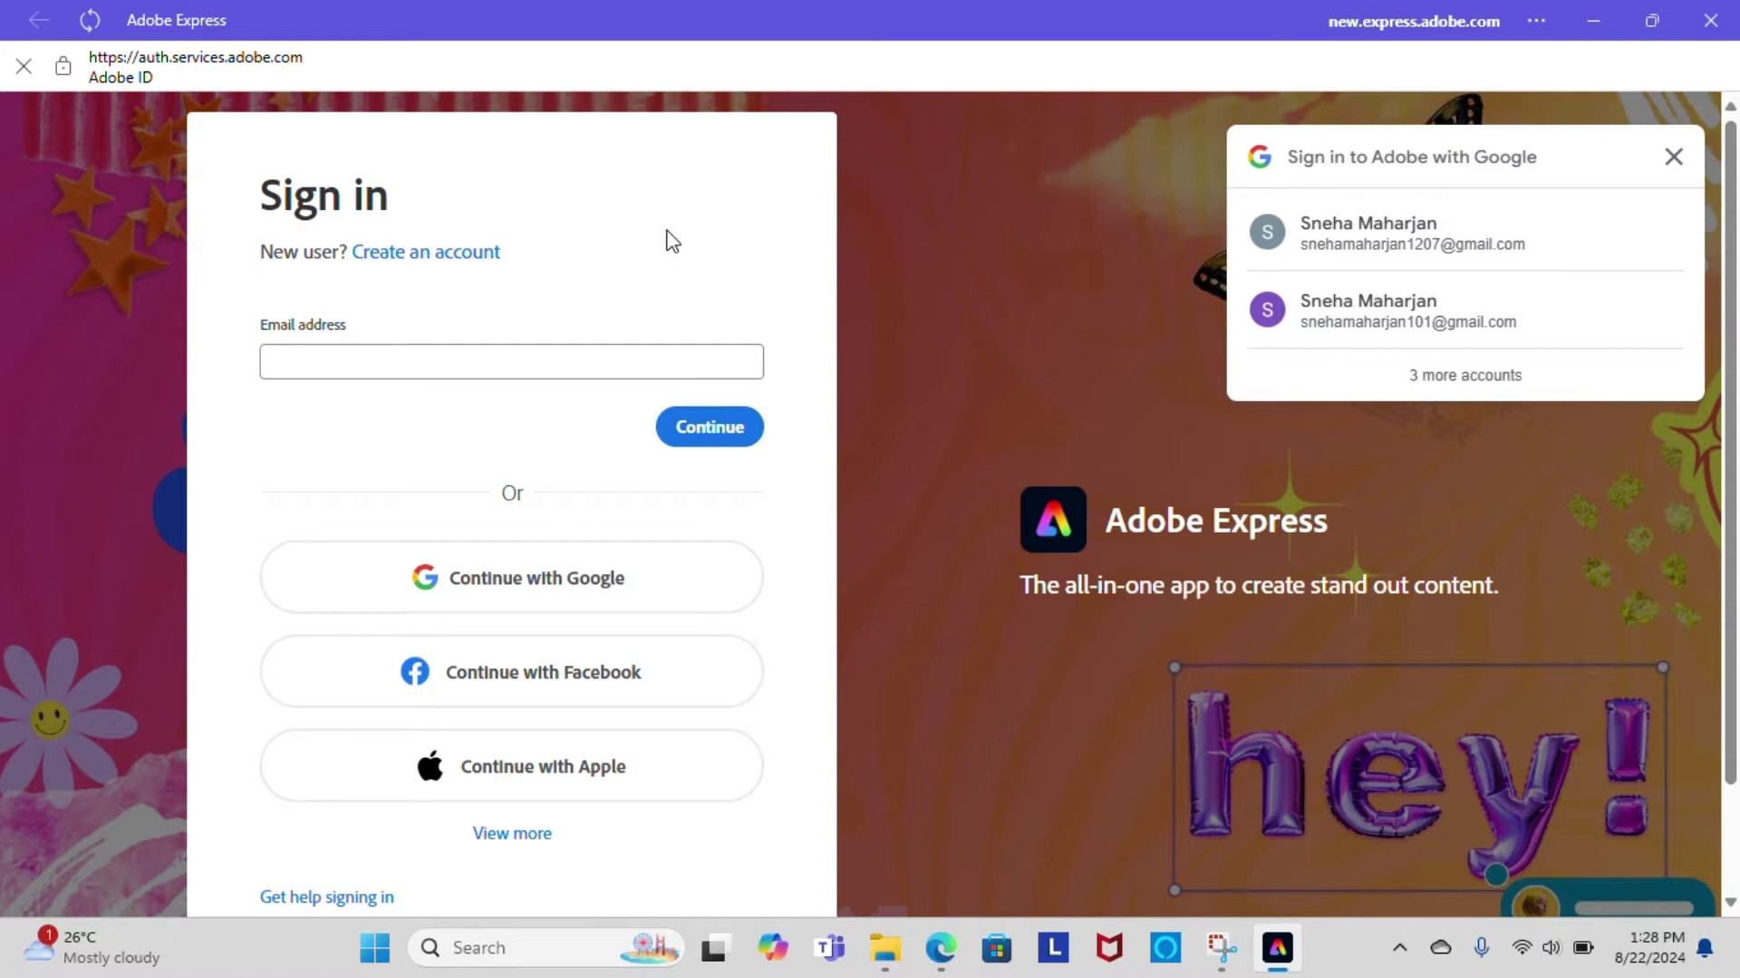
{"action": "left_click", "coordinate": [1673, 158]}
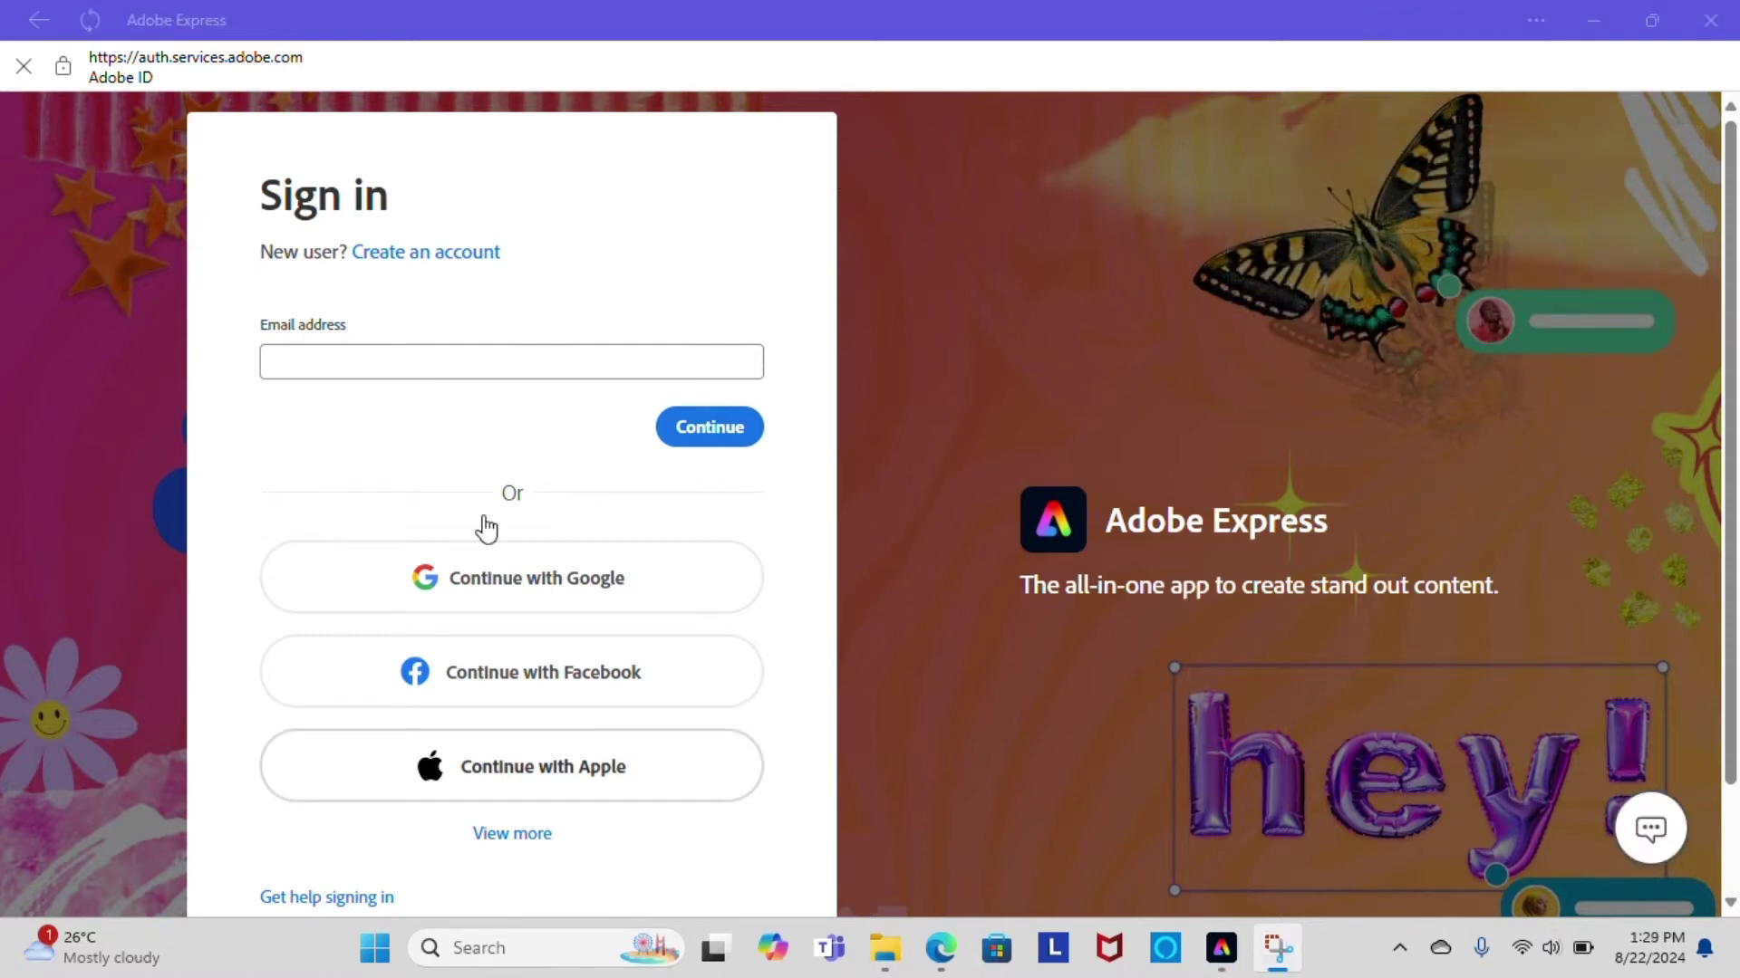
Enter the account e-mail on the sign-in page using the saved suggestion
{"action": "left_click", "coordinate": [434, 367]}
{"action": "type", "text": "sneha"}
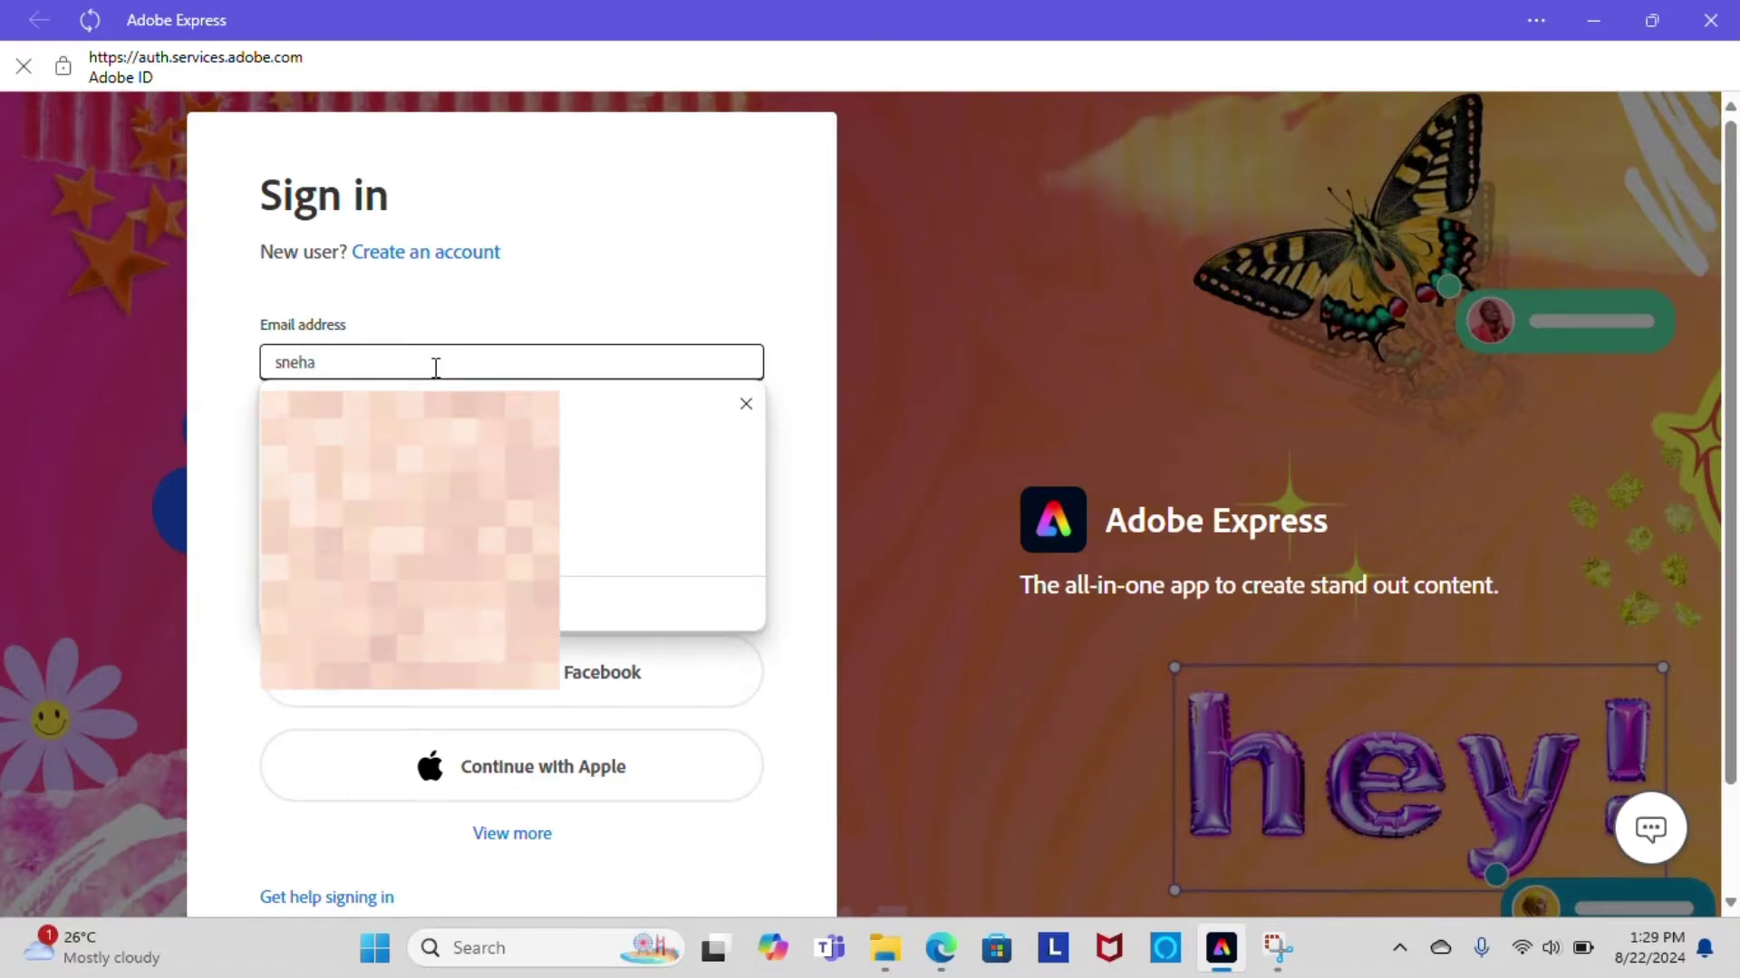
{"action": "key", "text": "Down"}
{"action": "key", "text": "Return"}
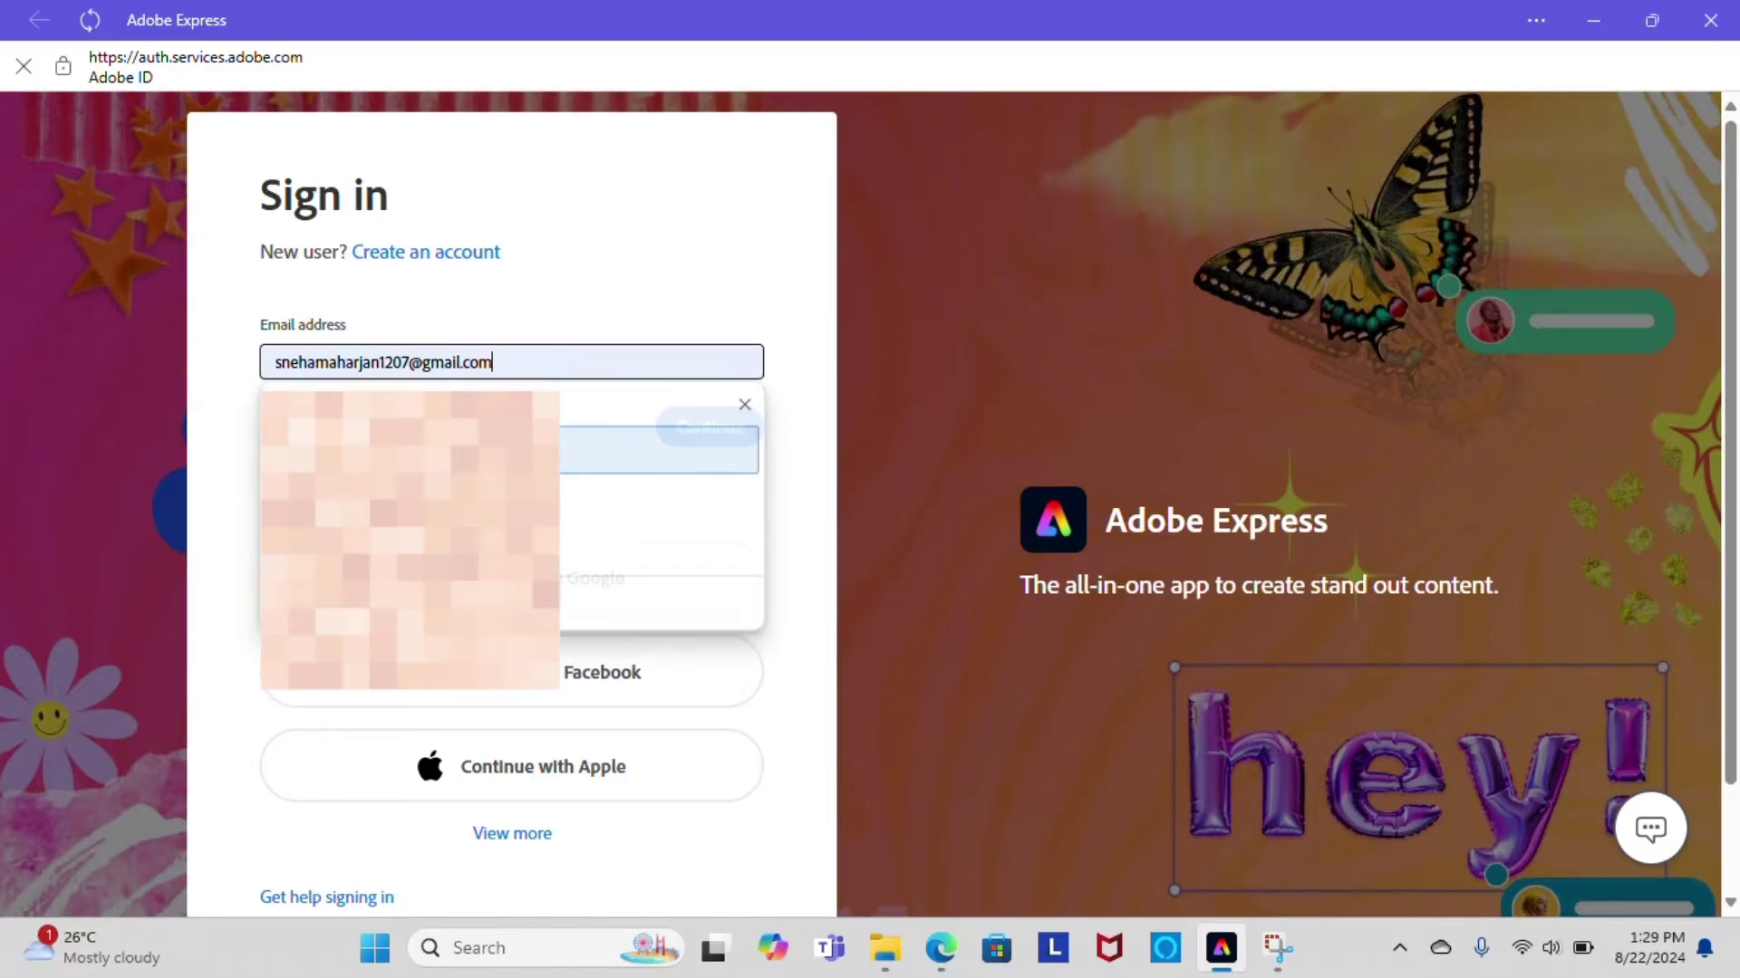
Finish signing in and browse the Social media and Video template categories
{"action": "left_click", "coordinate": [709, 438]}
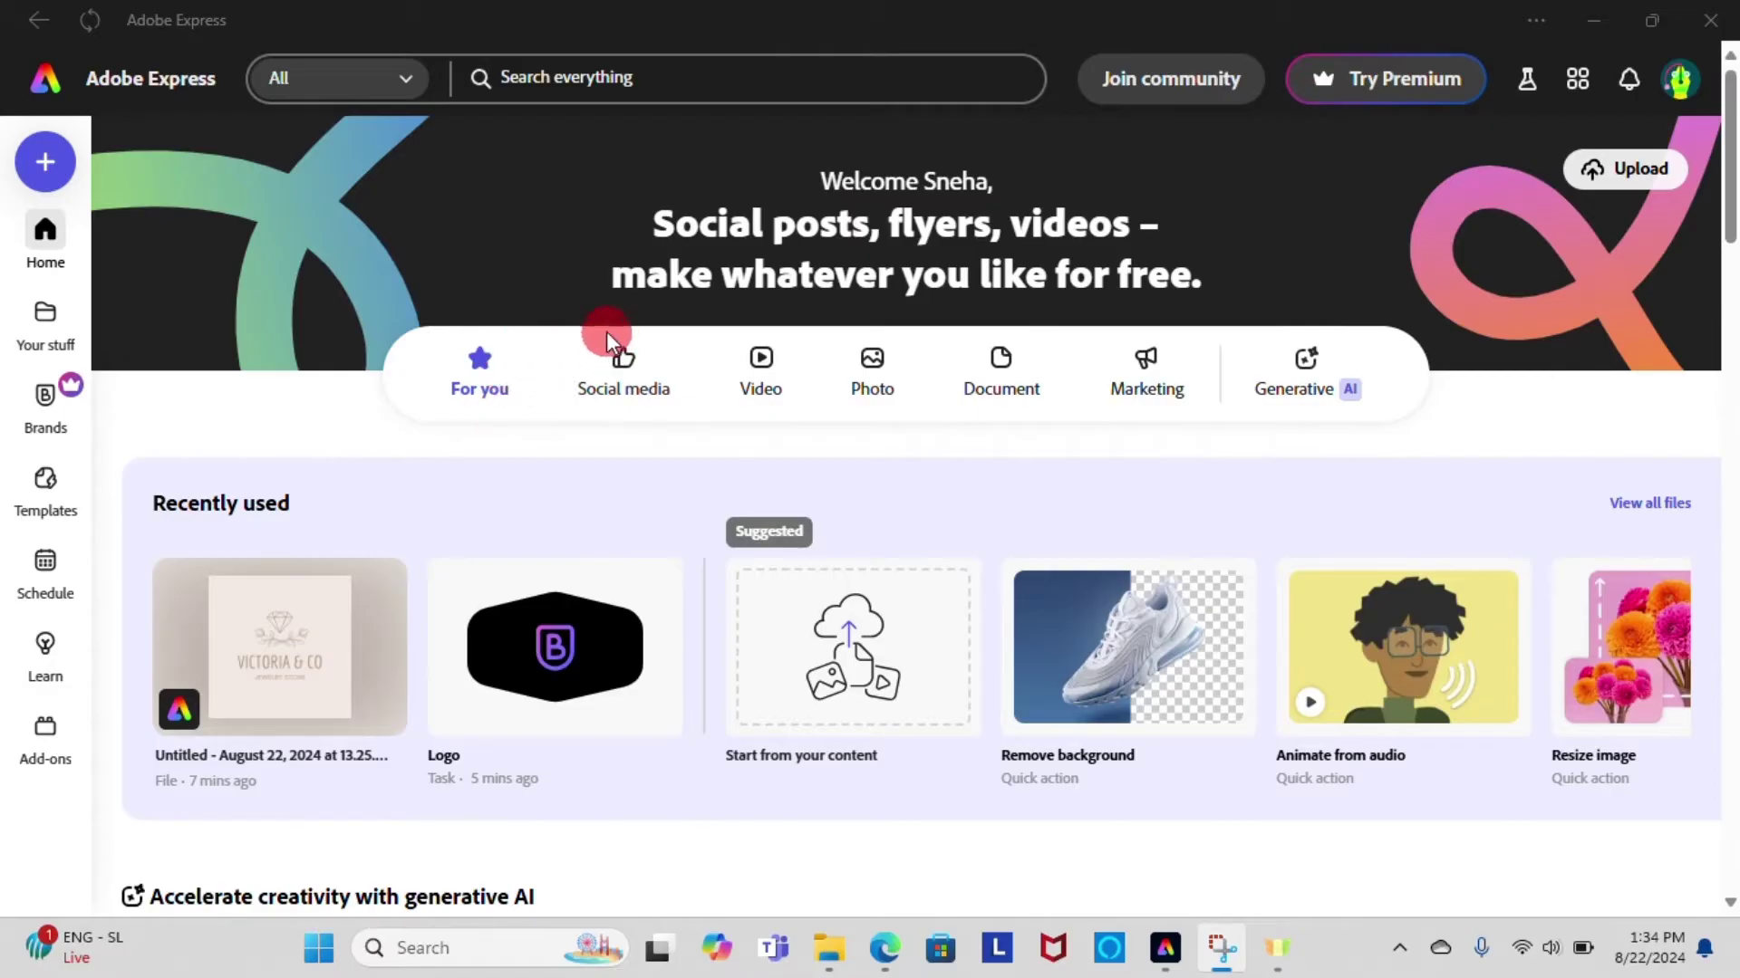
{"action": "left_click", "coordinate": [613, 372]}
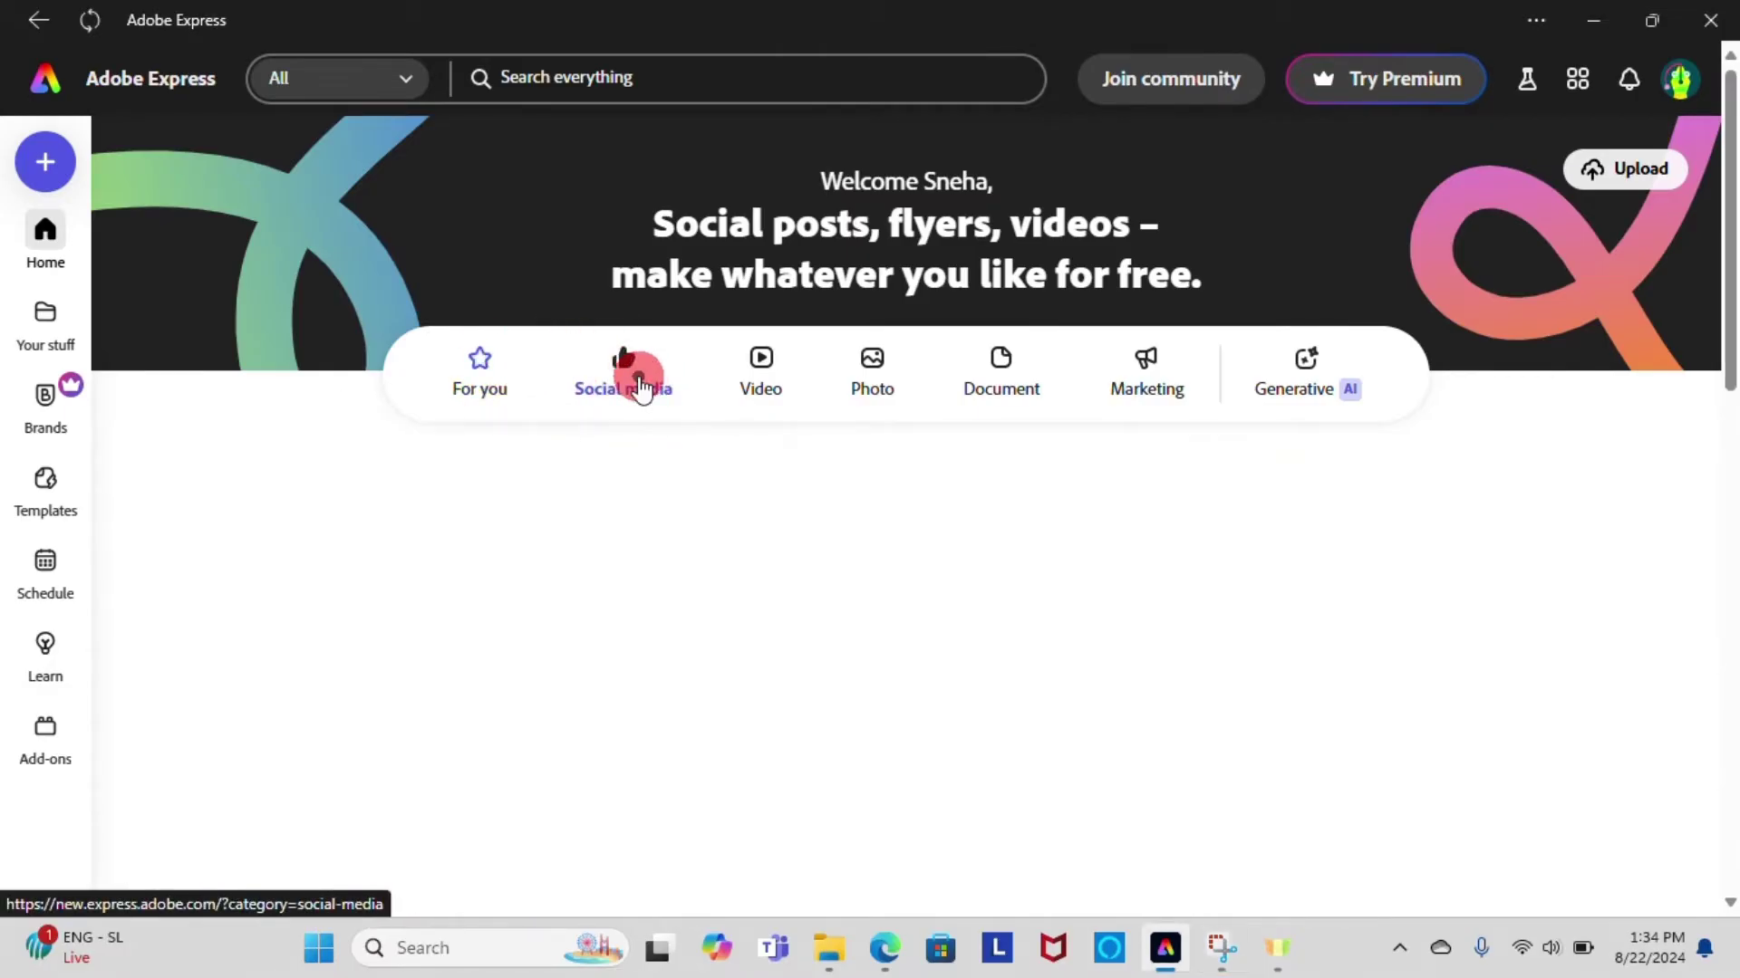
{"action": "scroll", "coordinate": [680, 603], "scroll_direction": "right", "scroll_amount": 10}
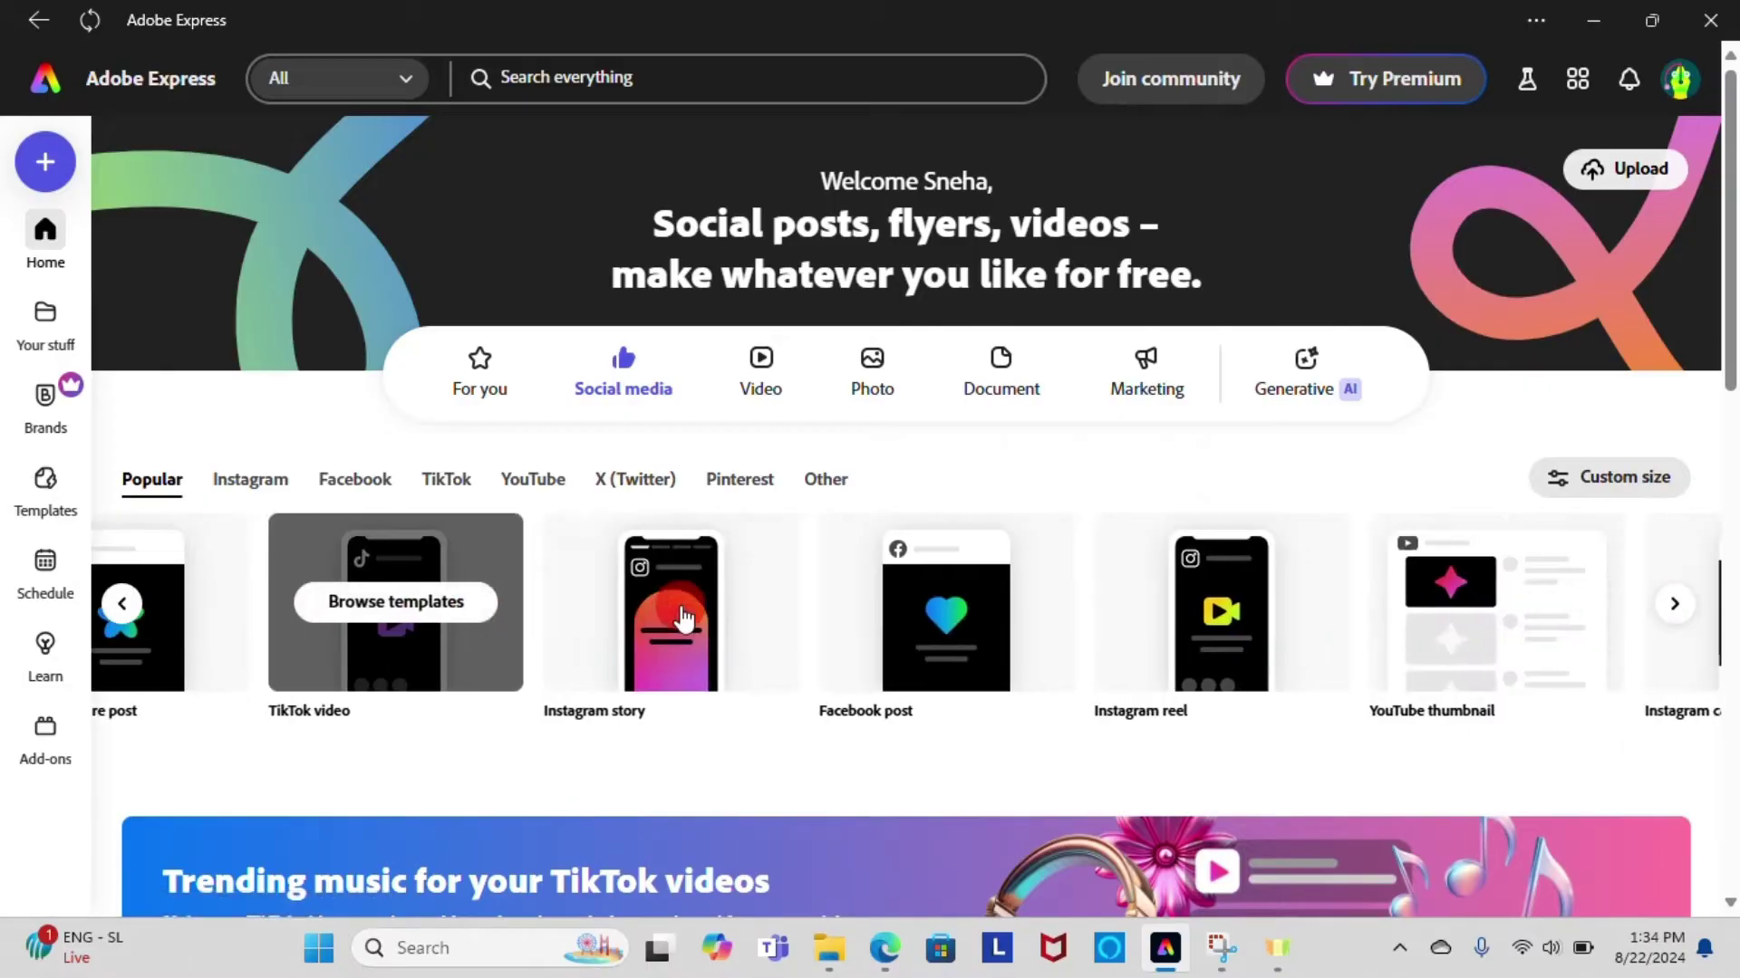
{"action": "scroll", "coordinate": [683, 619], "scroll_direction": "left", "scroll_amount": 10}
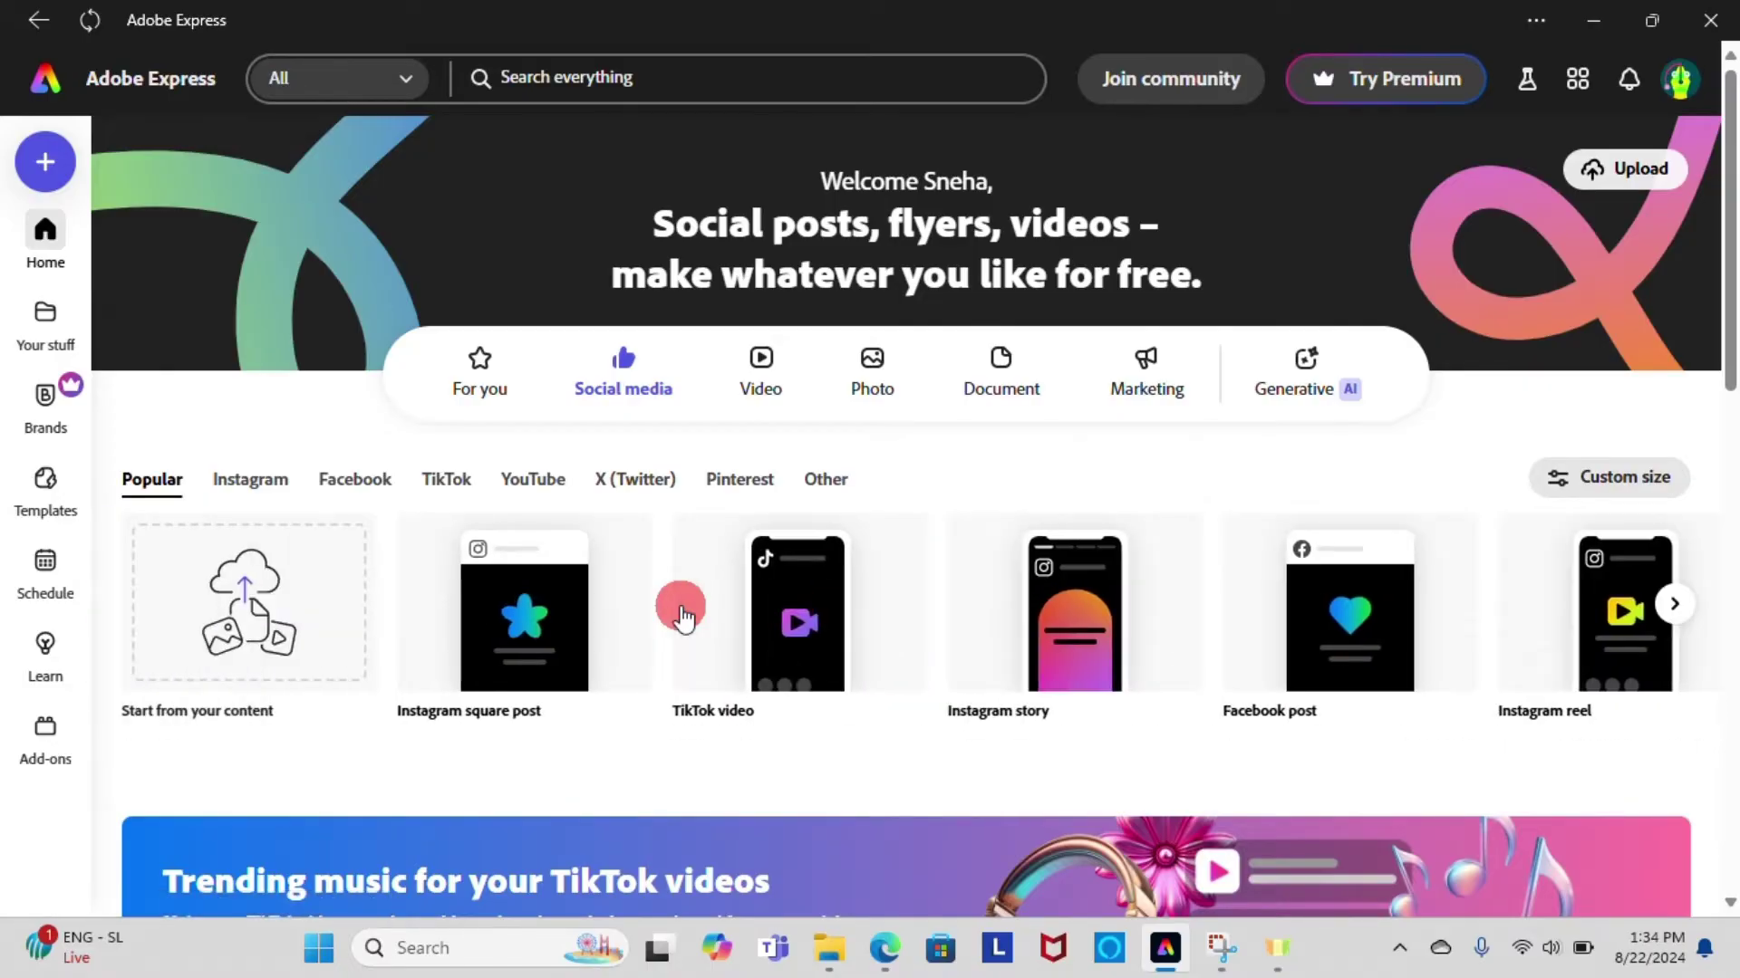
{"action": "left_click", "coordinate": [762, 385]}
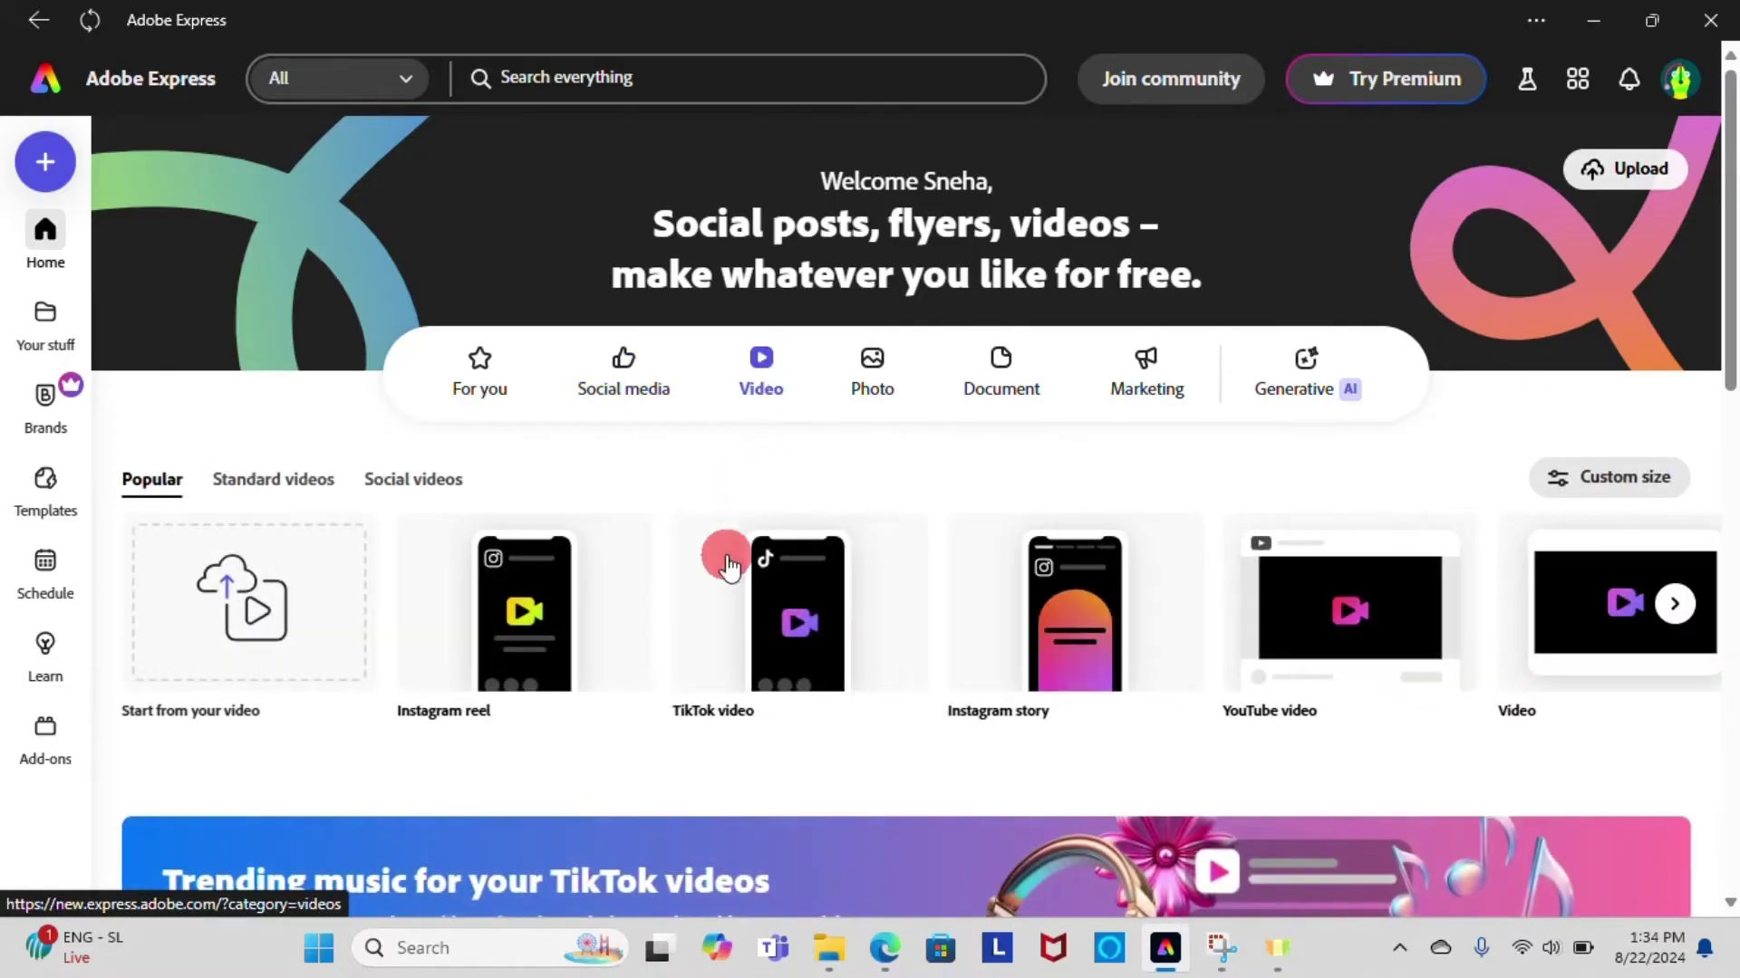
{"action": "scroll", "coordinate": [759, 625], "scroll_direction": "right", "scroll_amount": 2}
{"action": "scroll", "coordinate": [715, 625], "scroll_direction": "left", "scroll_amount": 3}
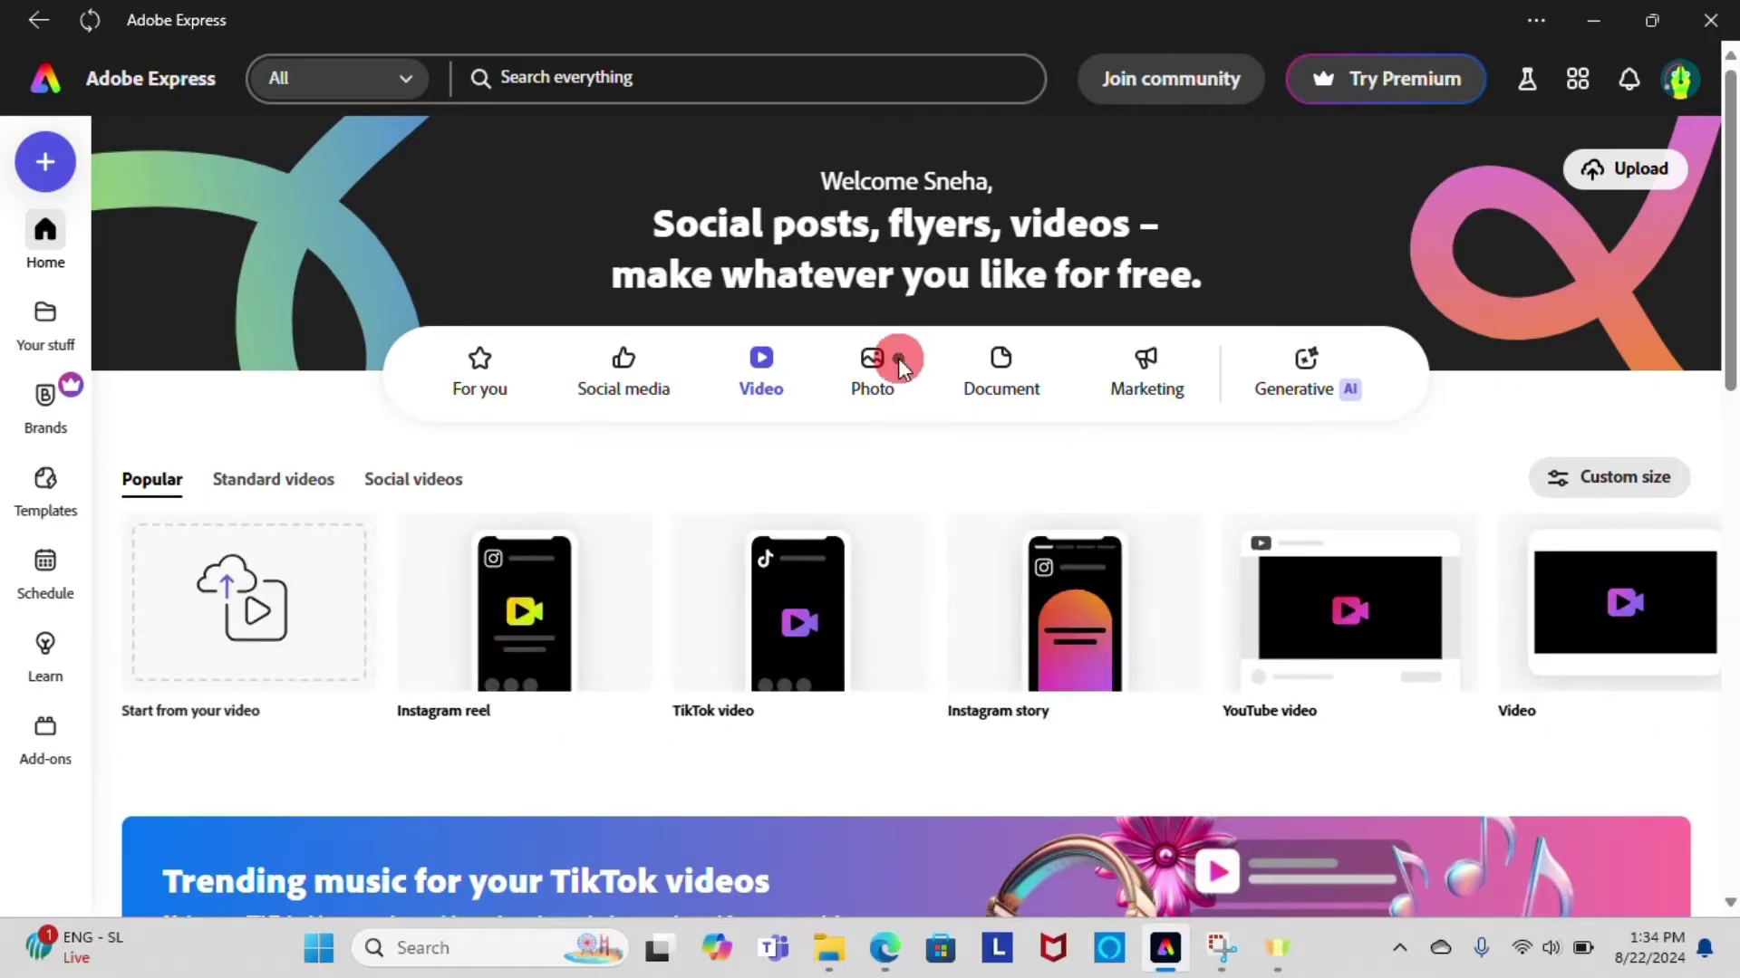
Browse the Photo, Document and Marketing templates, then return to For you
{"action": "left_click", "coordinate": [867, 387]}
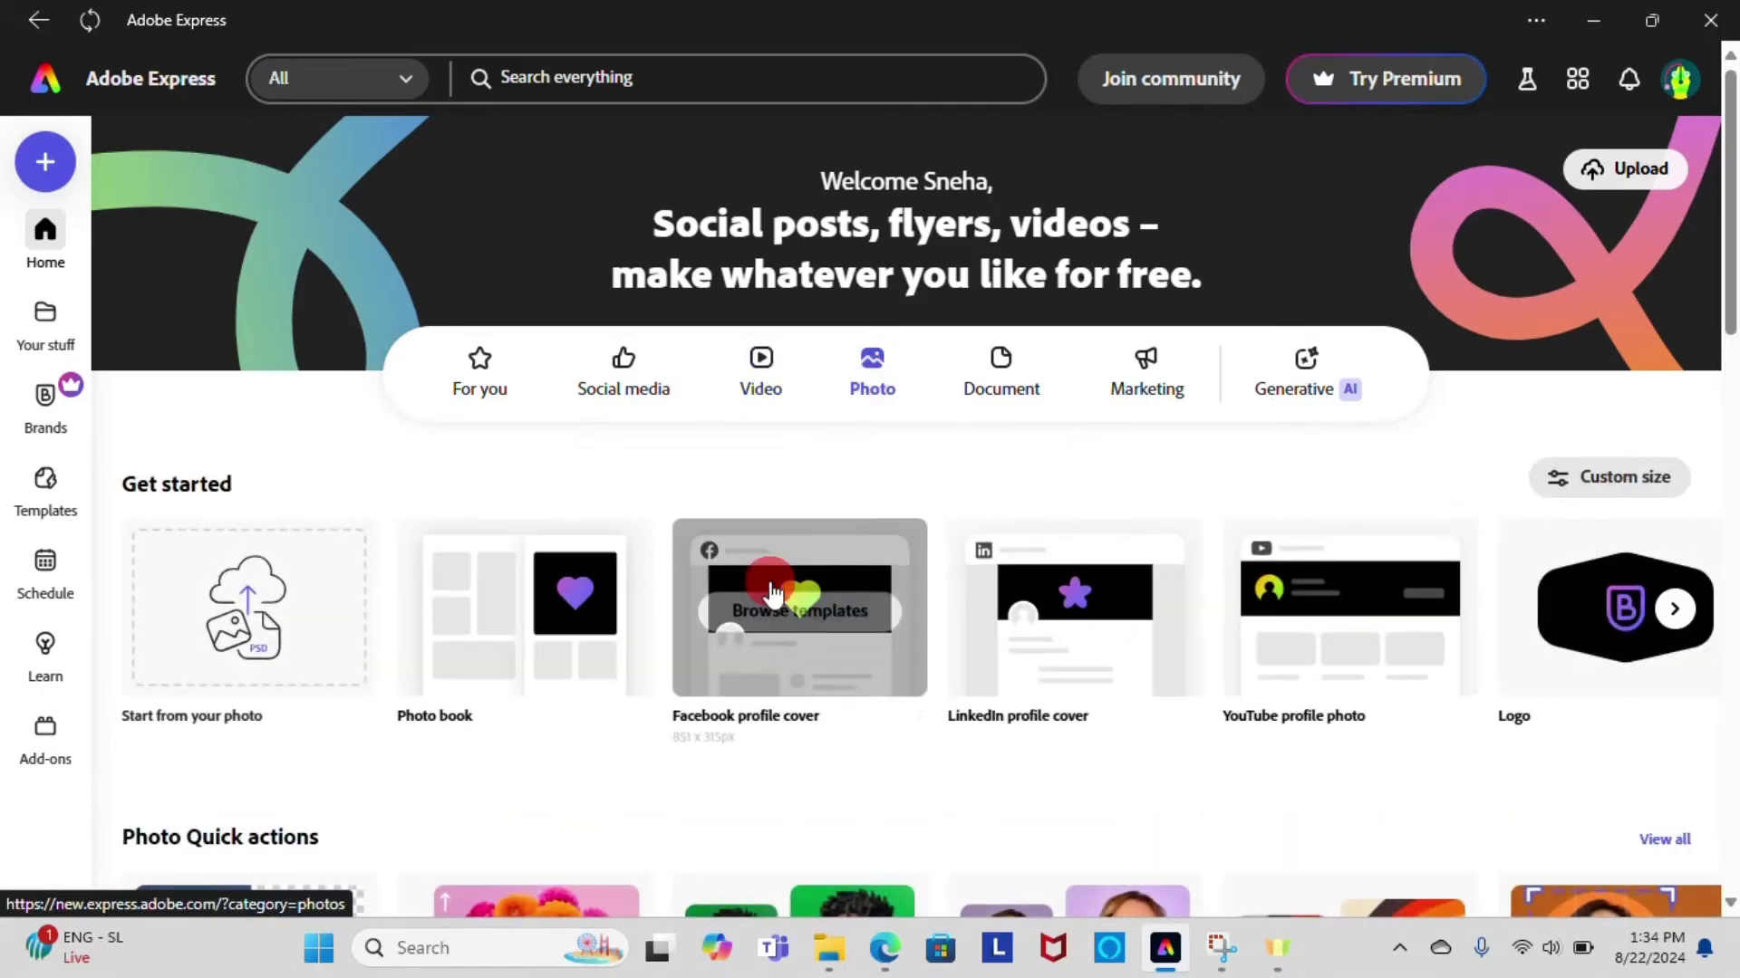
{"action": "scroll", "coordinate": [772, 602], "scroll_direction": "right", "scroll_amount": 3}
{"action": "scroll", "coordinate": [772, 602], "scroll_direction": "right", "scroll_amount": 2}
{"action": "left_click", "coordinate": [1001, 385]}
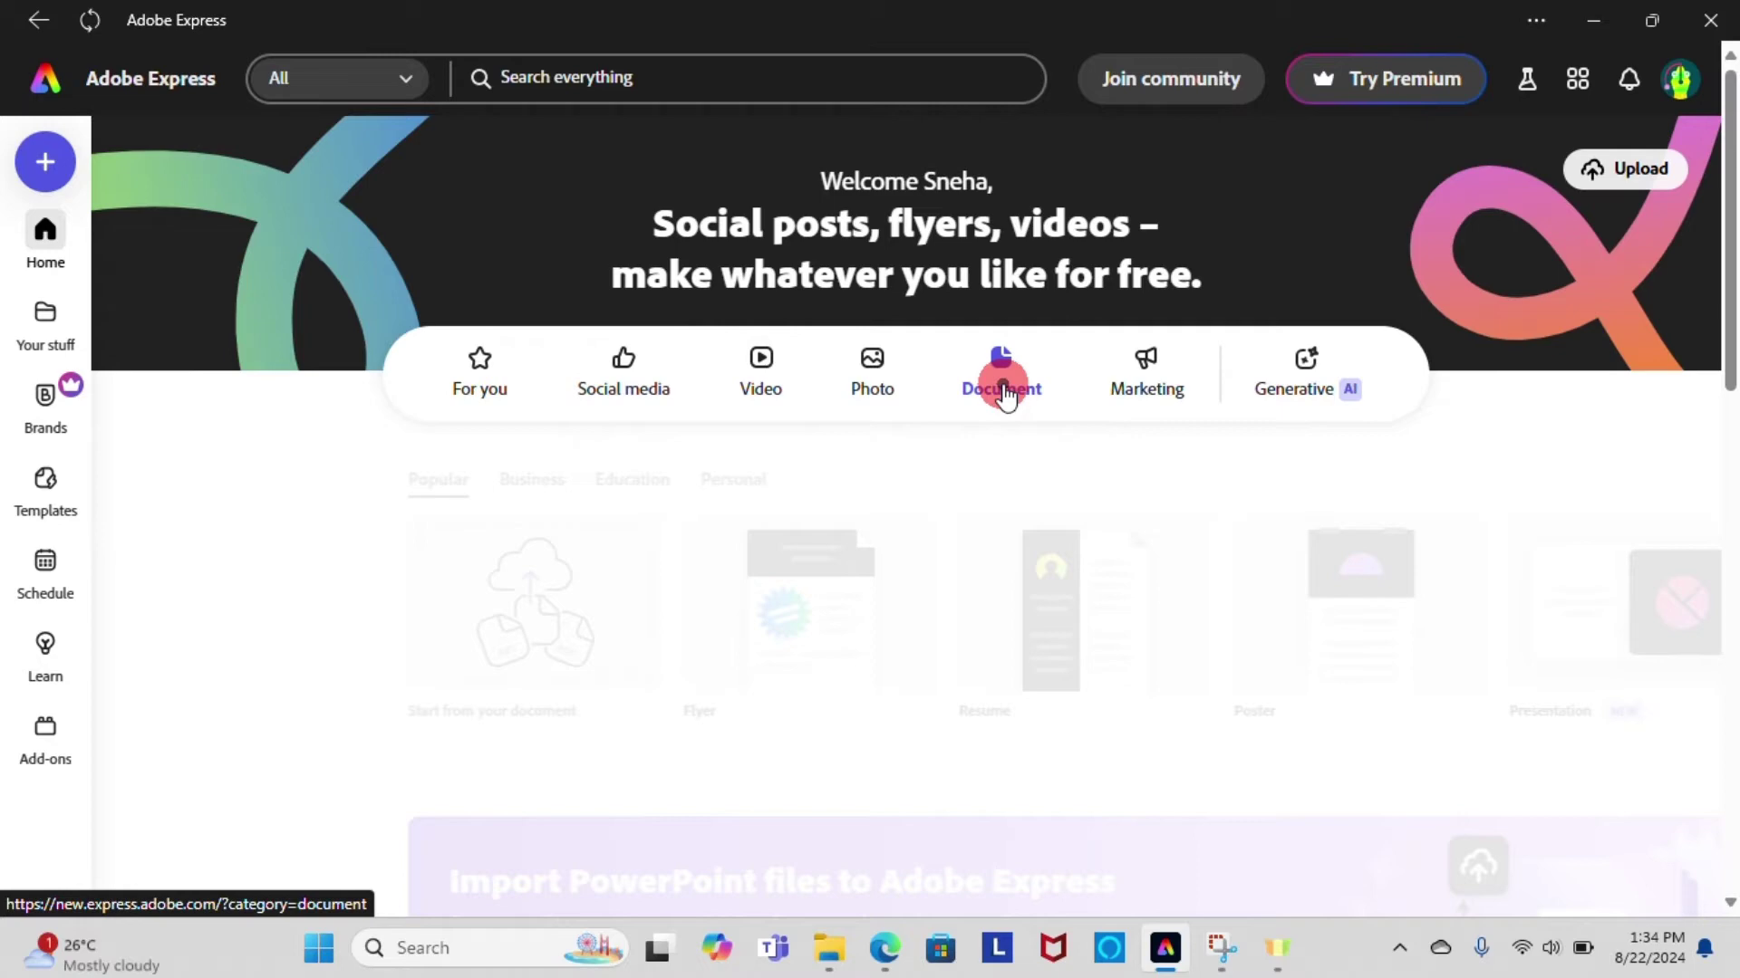
{"action": "scroll", "coordinate": [867, 598], "scroll_direction": "right", "scroll_amount": 6}
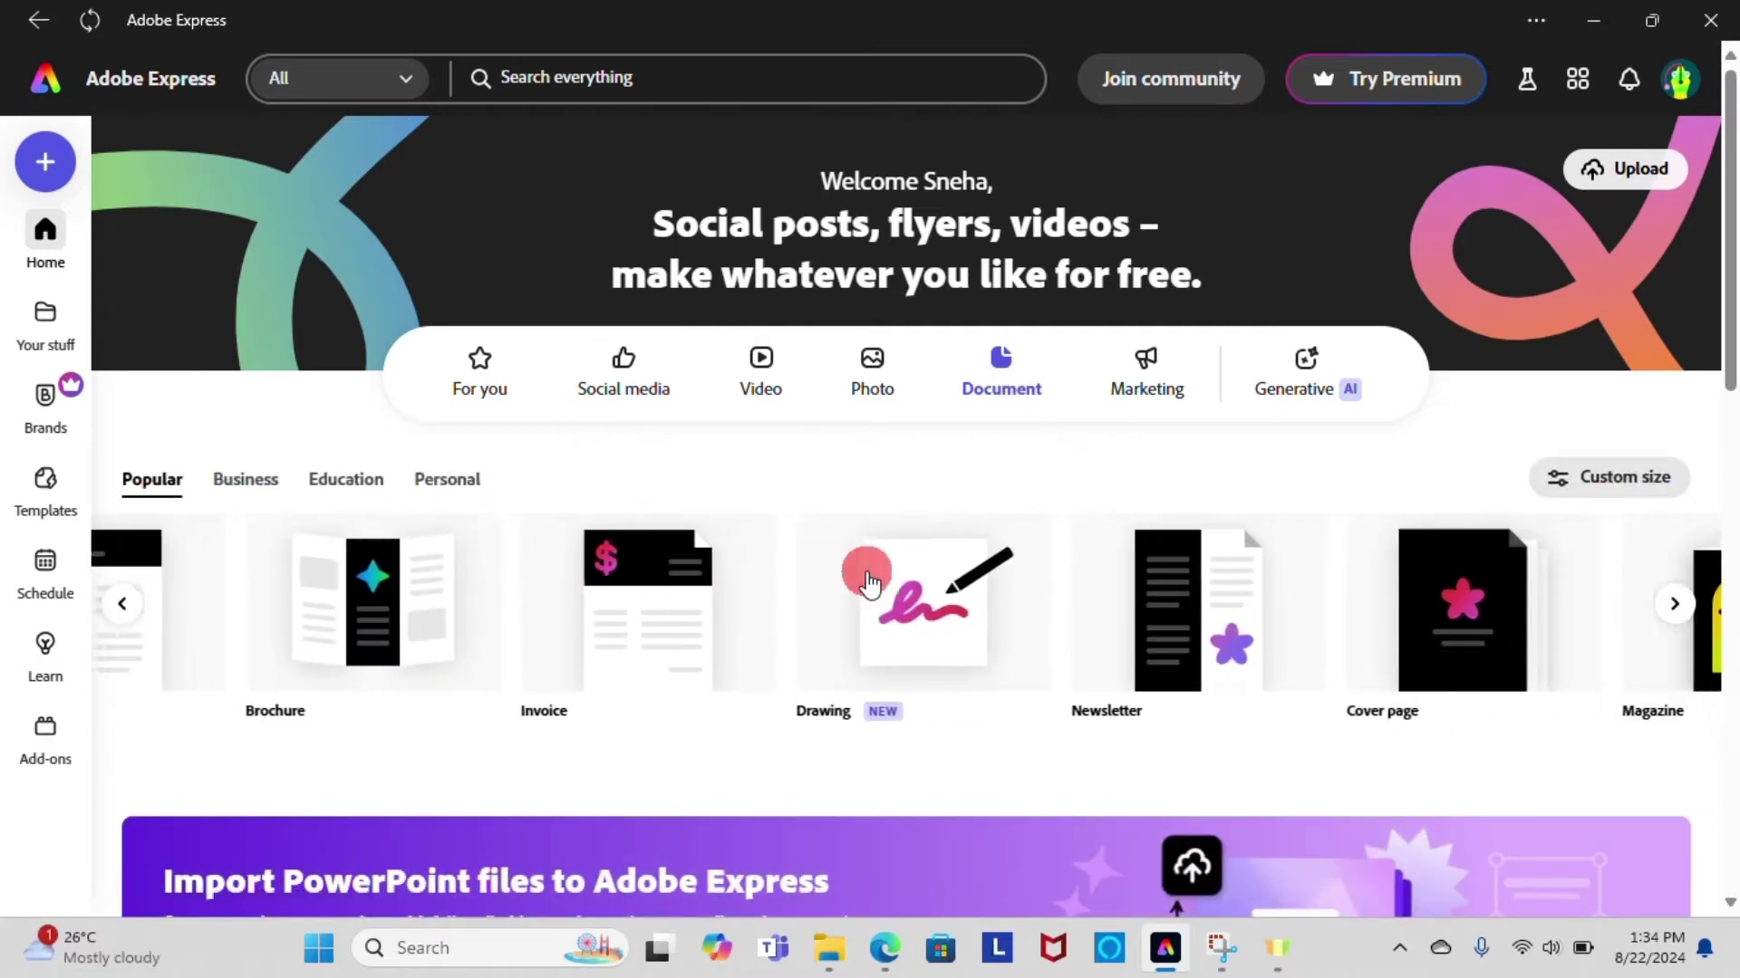
{"action": "scroll", "coordinate": [870, 598], "scroll_direction": "left", "scroll_amount": 8}
{"action": "left_click", "coordinate": [1157, 399]}
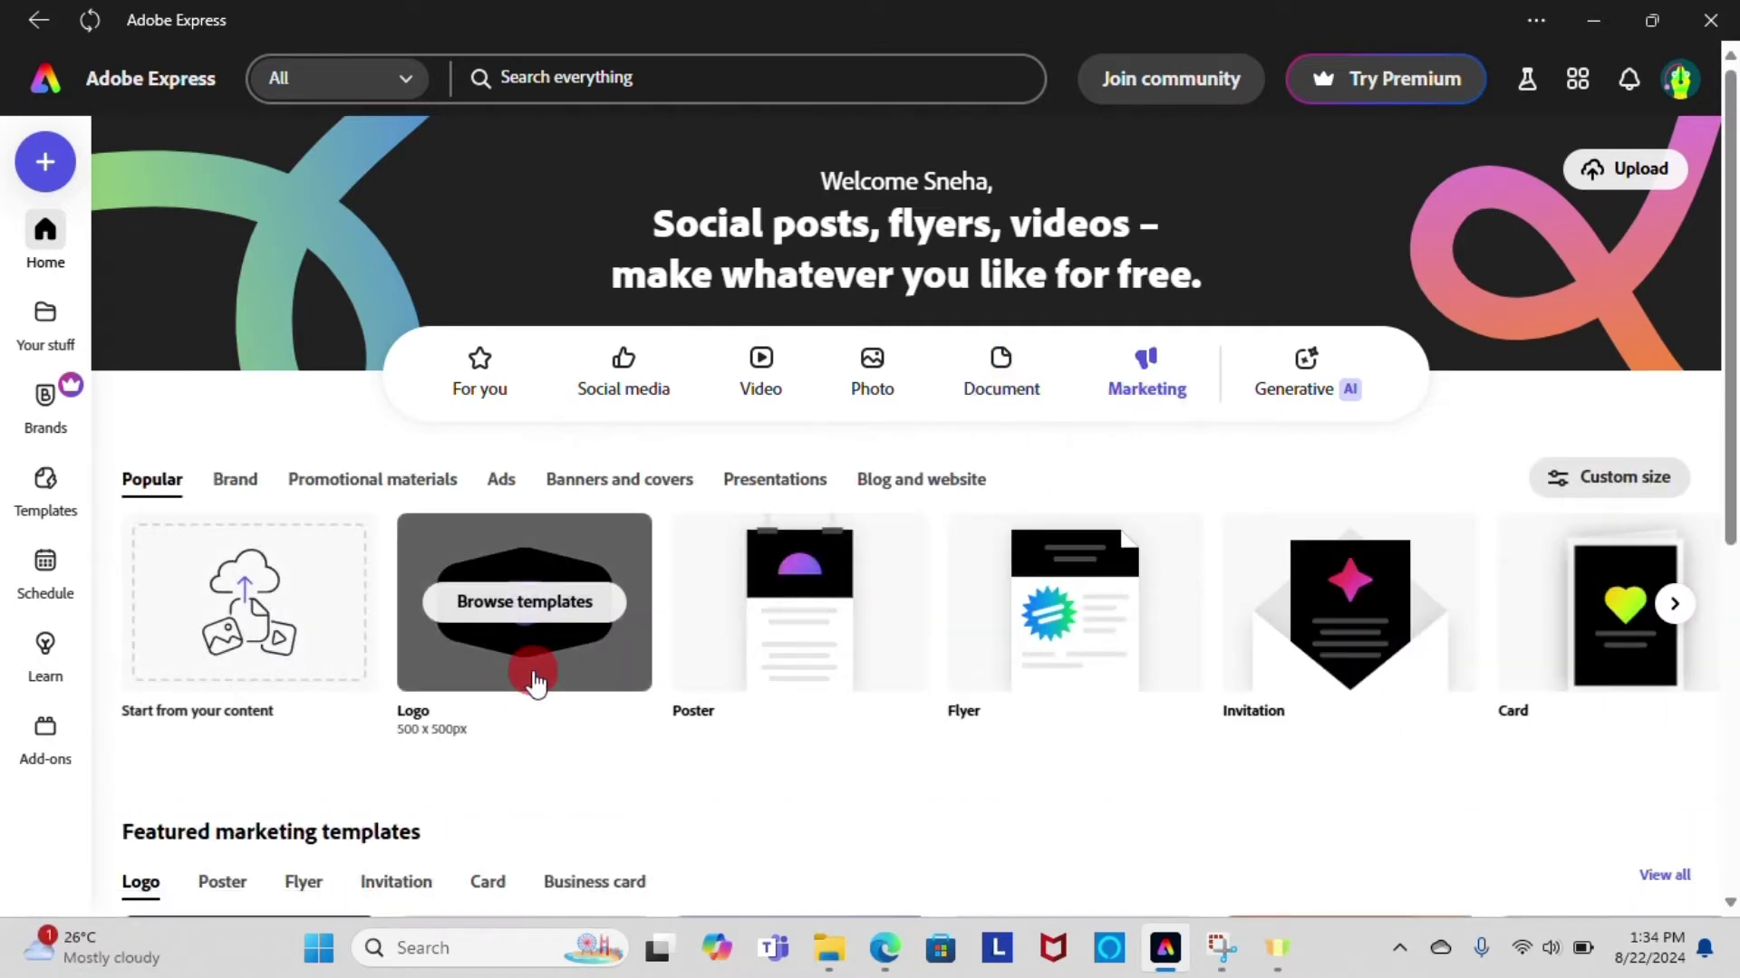
{"action": "scroll", "coordinate": [532, 670], "scroll_direction": "right", "scroll_amount": 4}
{"action": "scroll", "coordinate": [535, 679], "scroll_direction": "left", "scroll_amount": 4}
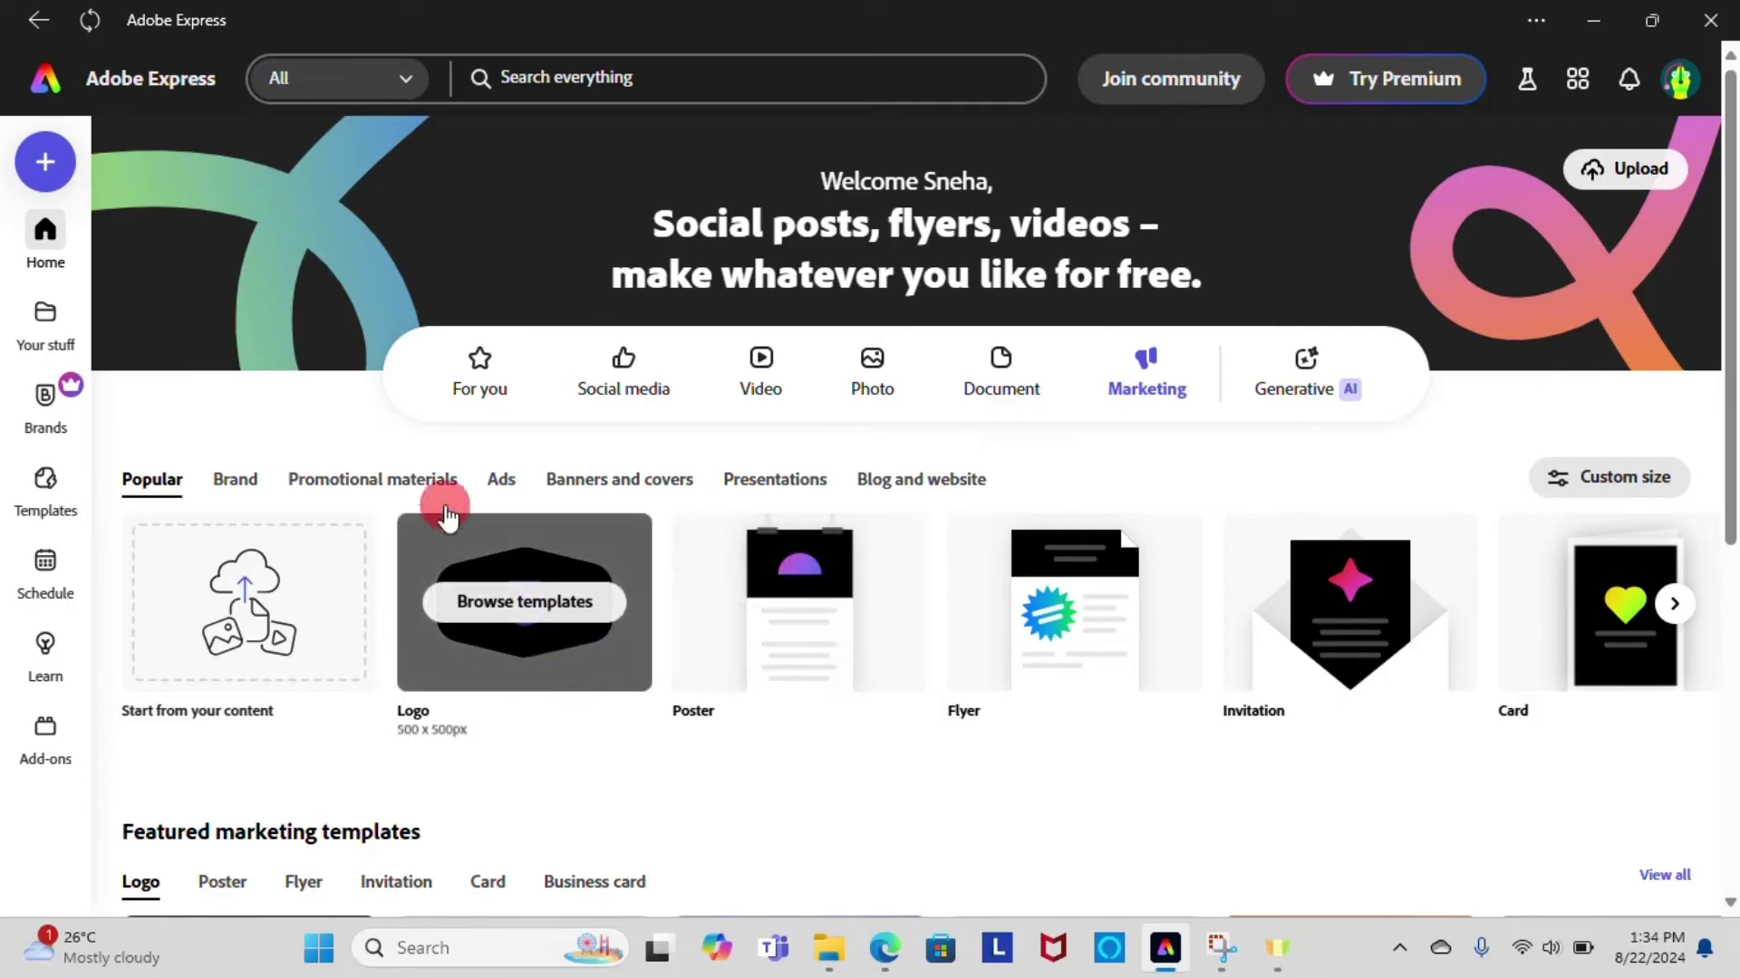
{"action": "left_click", "coordinate": [480, 369]}
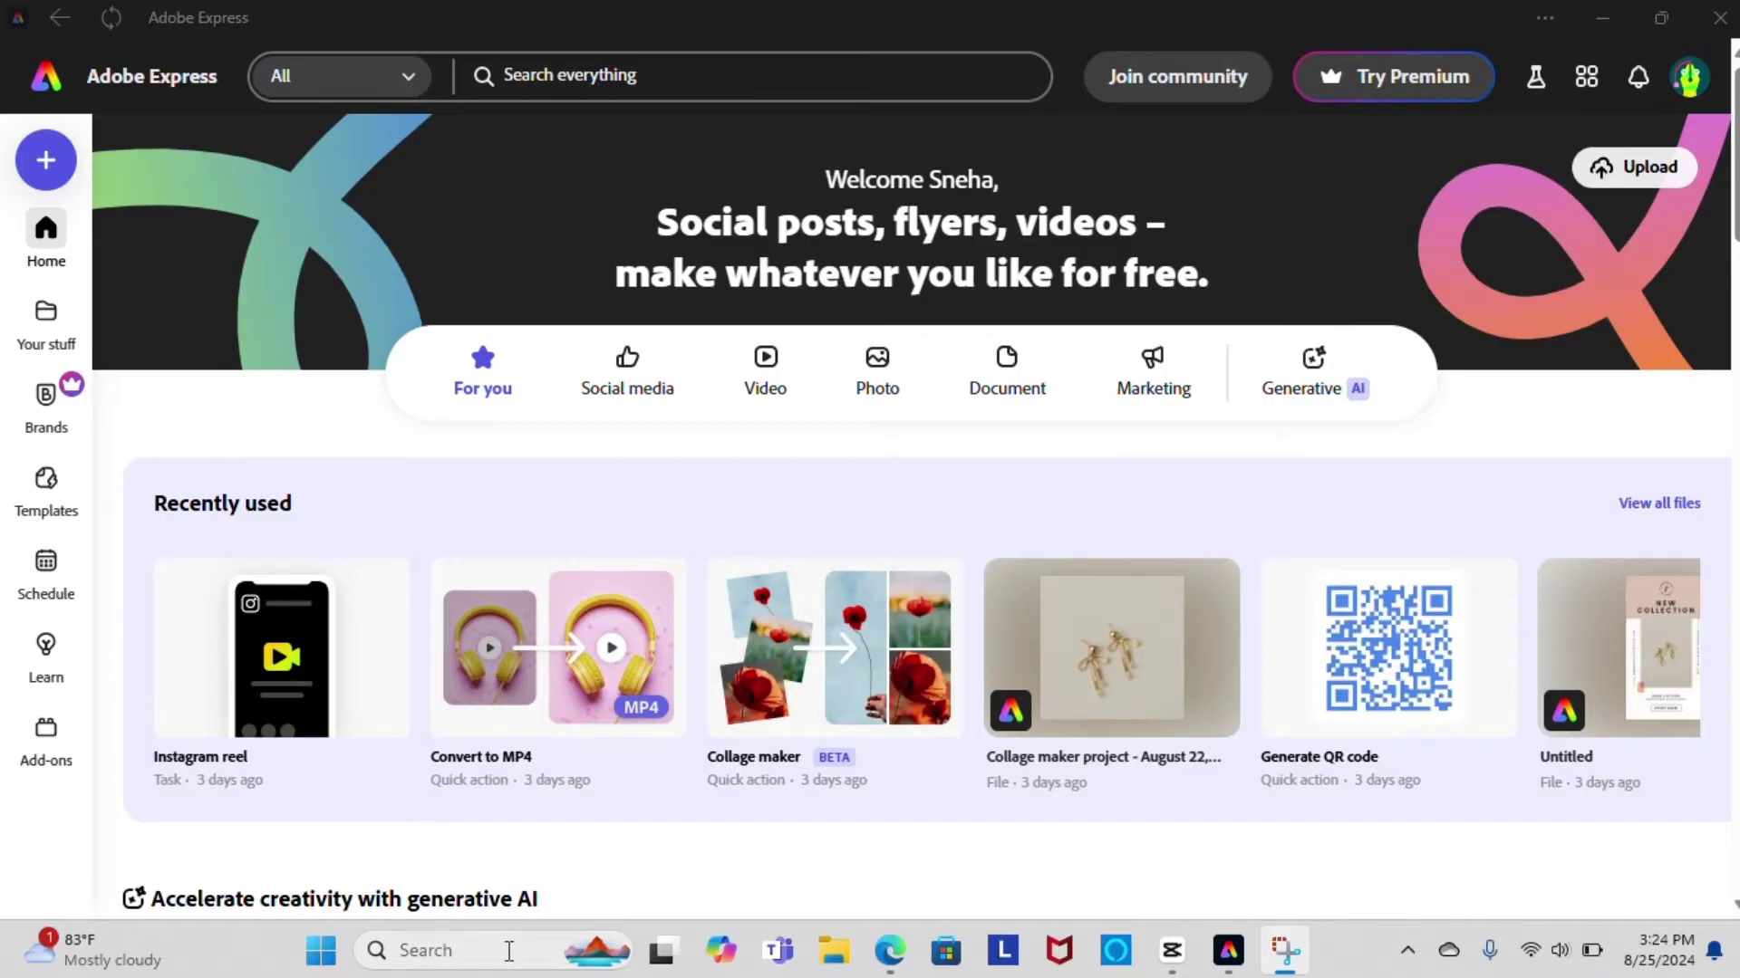
Look through the saved files and projects list and the Brand kits page
{"action": "left_click", "coordinate": [41, 272]}
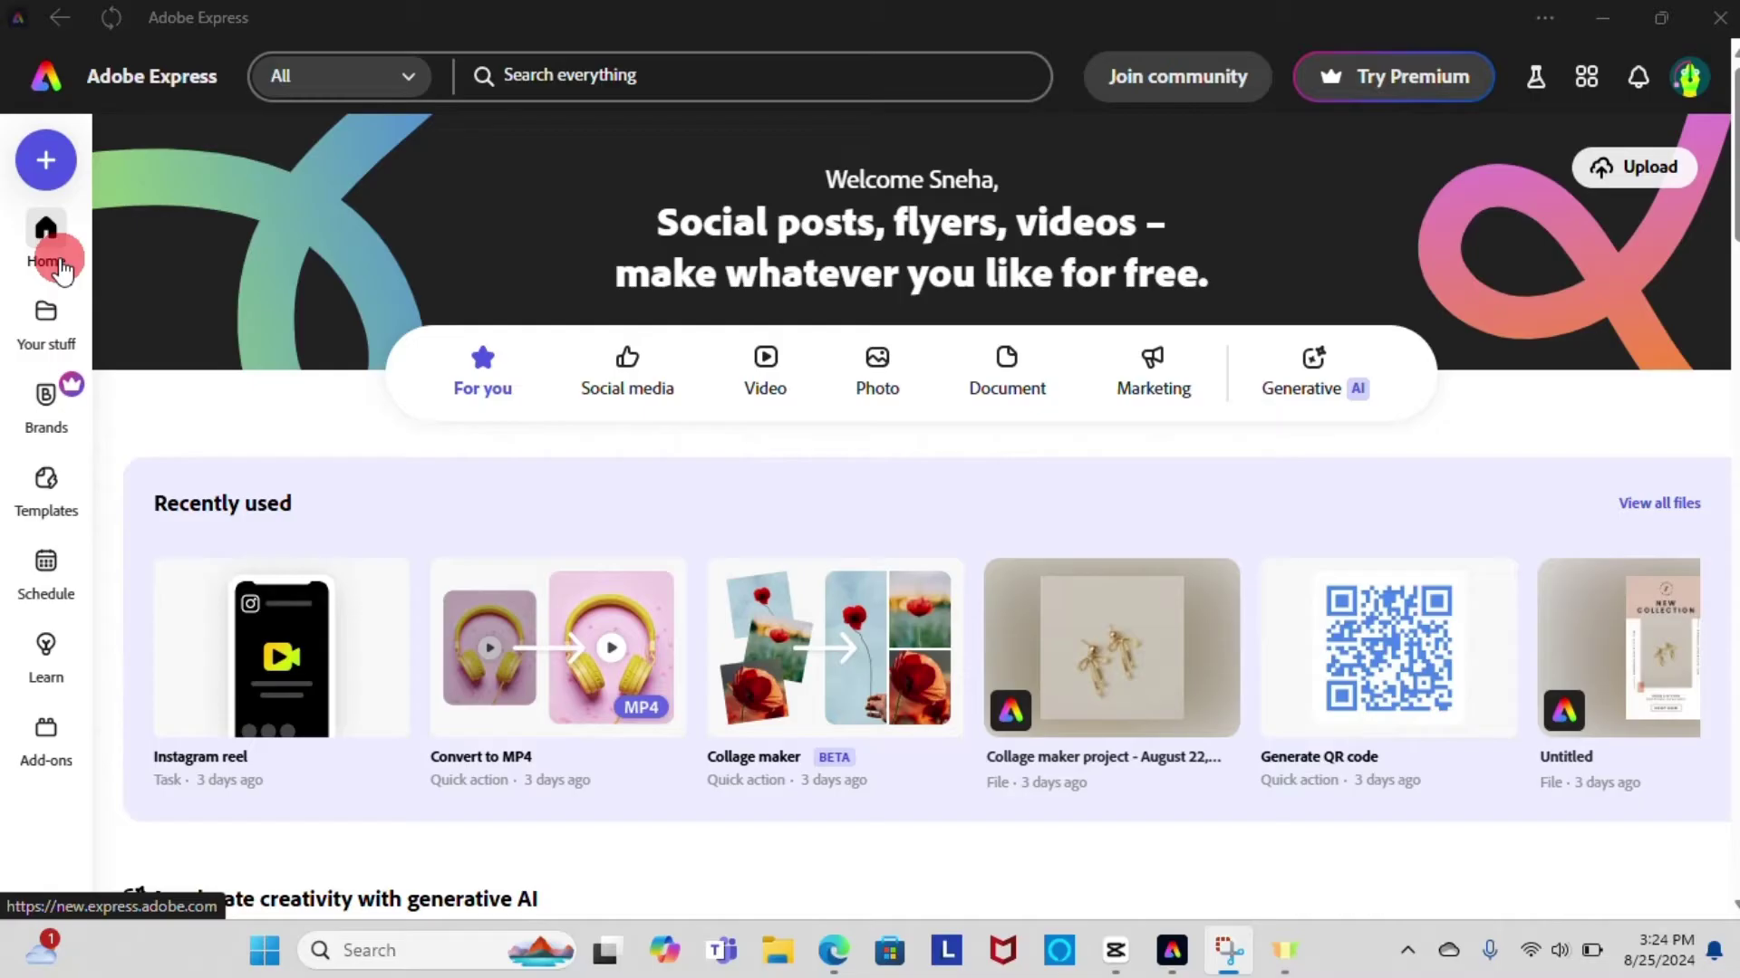
{"action": "left_click", "coordinate": [50, 315]}
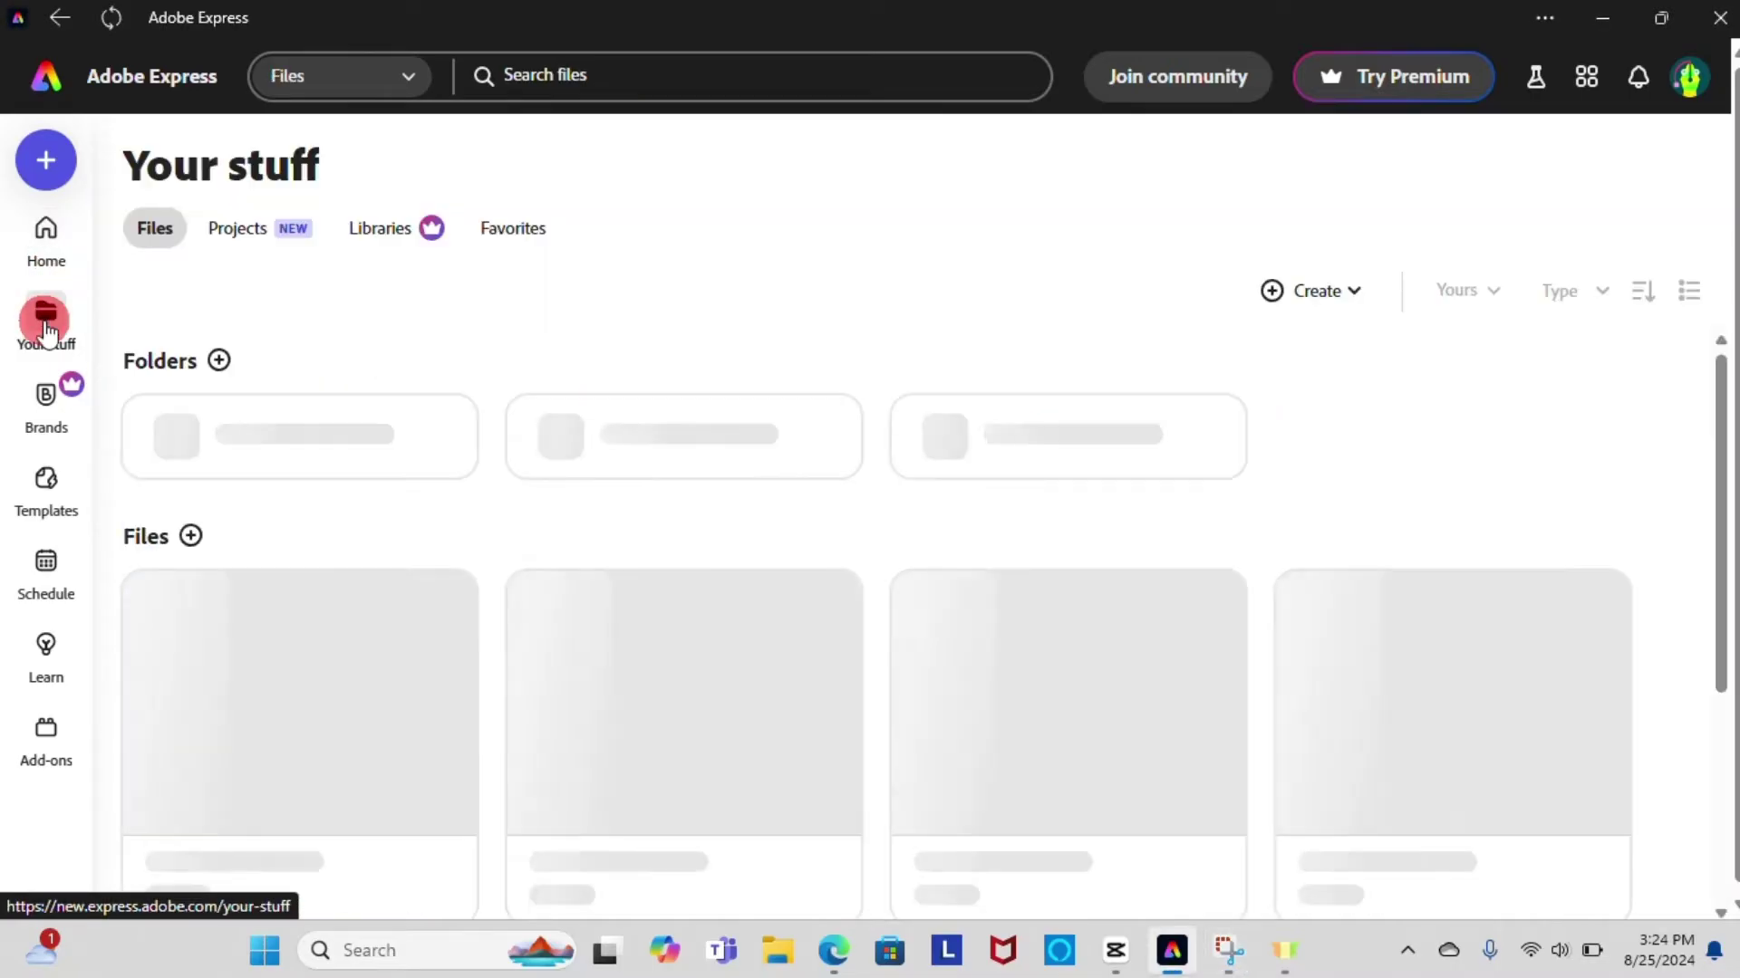
{"action": "left_click", "coordinate": [250, 322]}
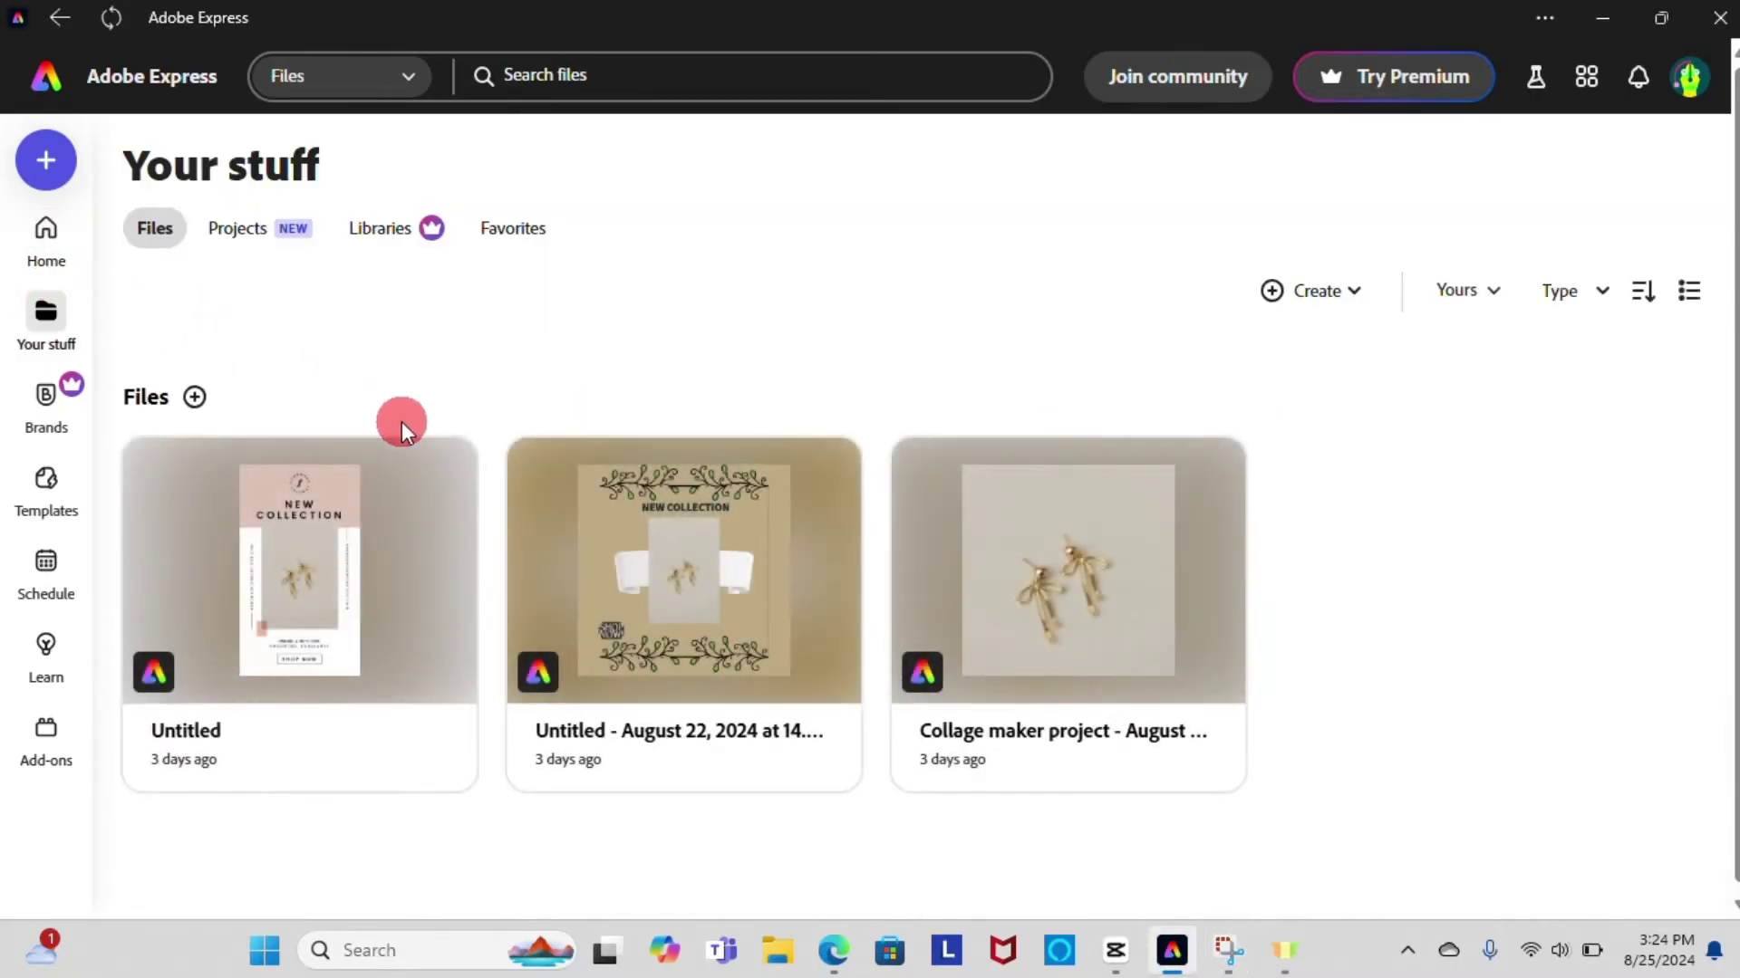
{"action": "left_click", "coordinate": [54, 421]}
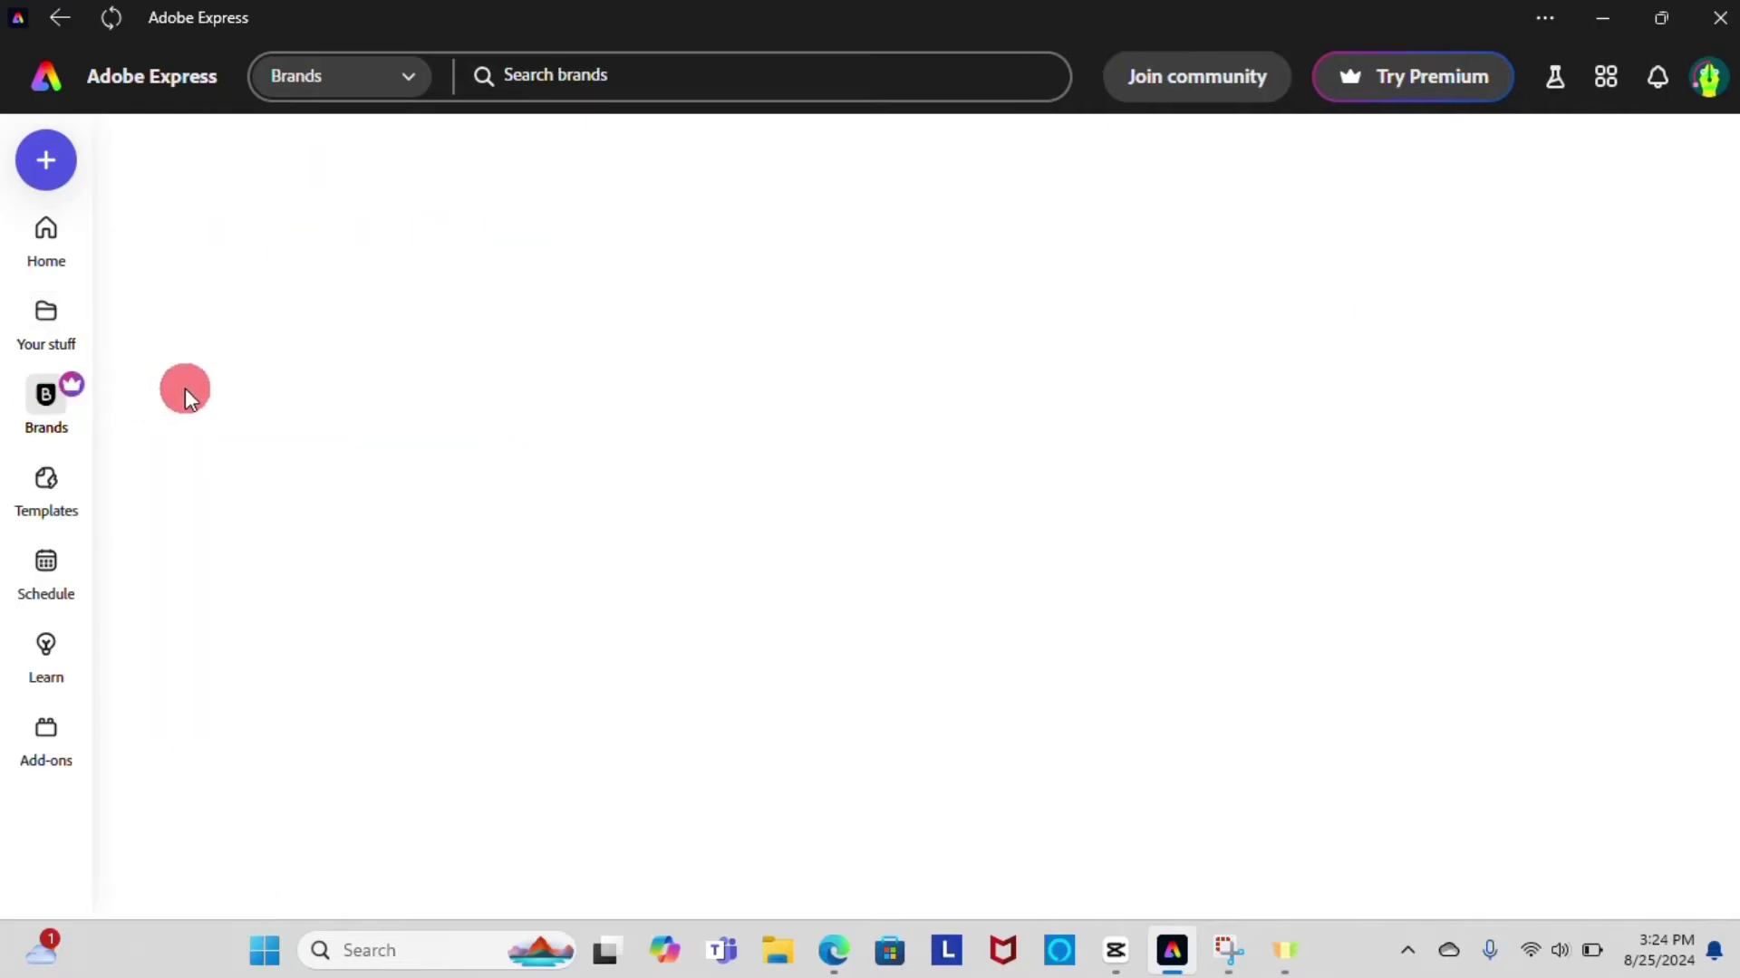
{"action": "scroll", "coordinate": [458, 483], "scroll_direction": "down", "scroll_amount": 2}
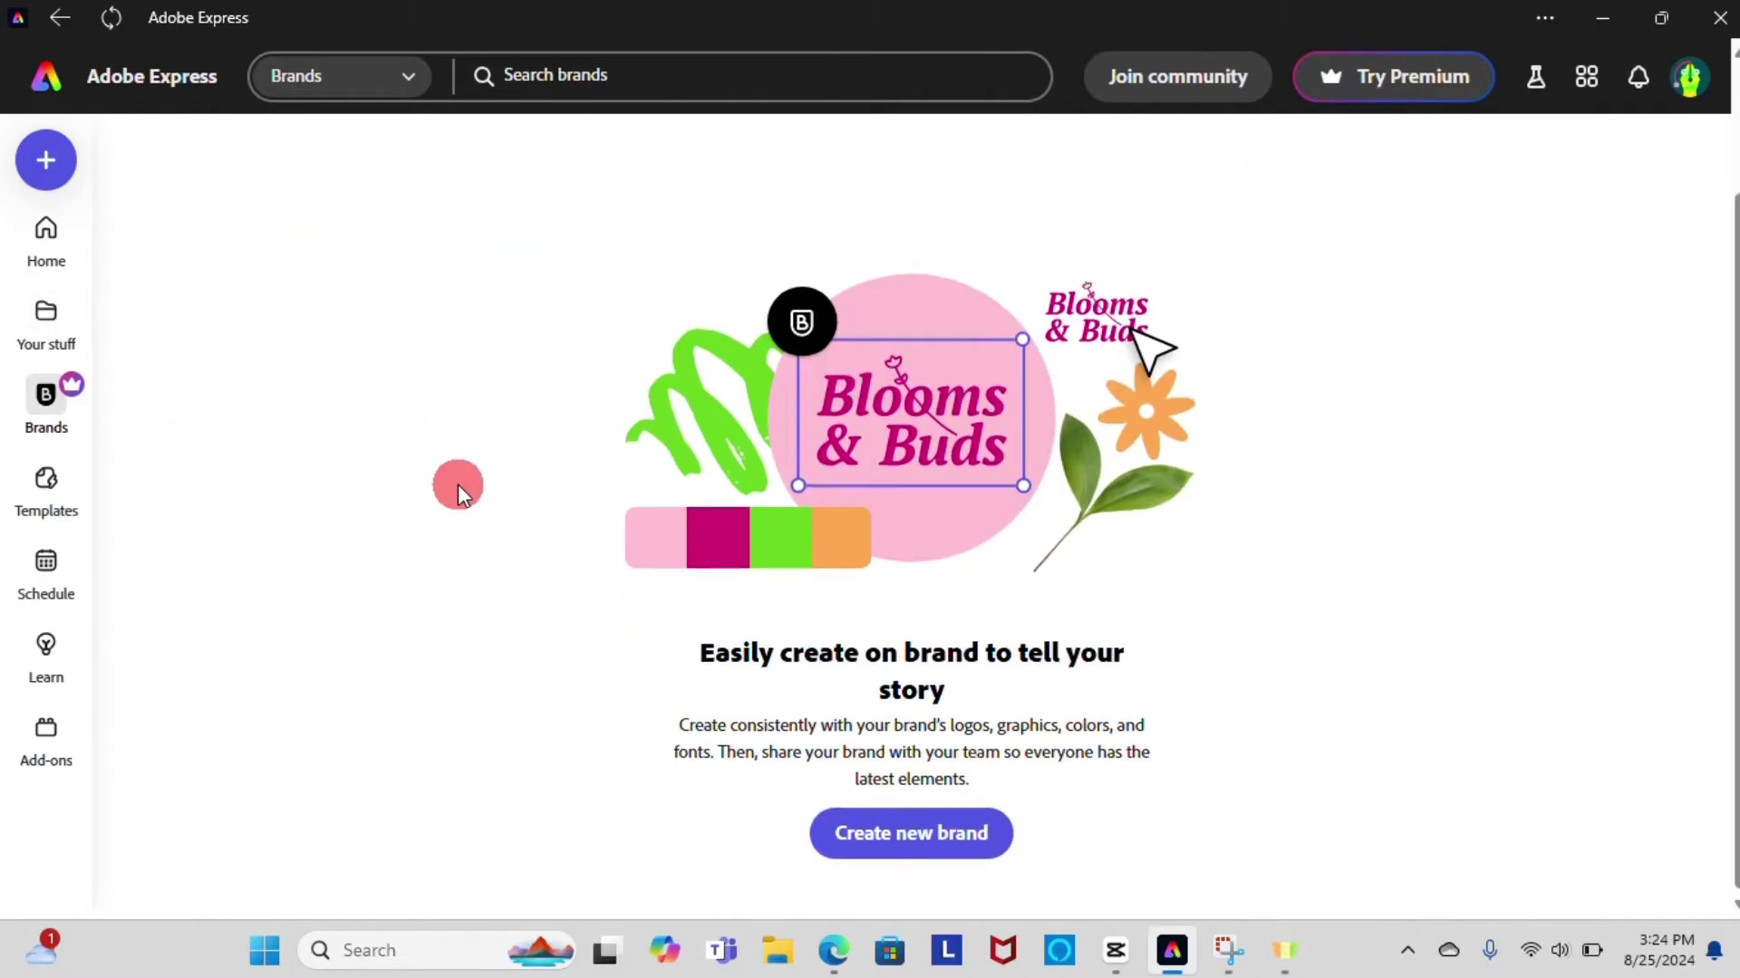
{"action": "scroll", "coordinate": [459, 484], "scroll_direction": "up", "scroll_amount": 2}
Browse the Templates page and the posting Schedule calendar
{"action": "left_click", "coordinate": [54, 488]}
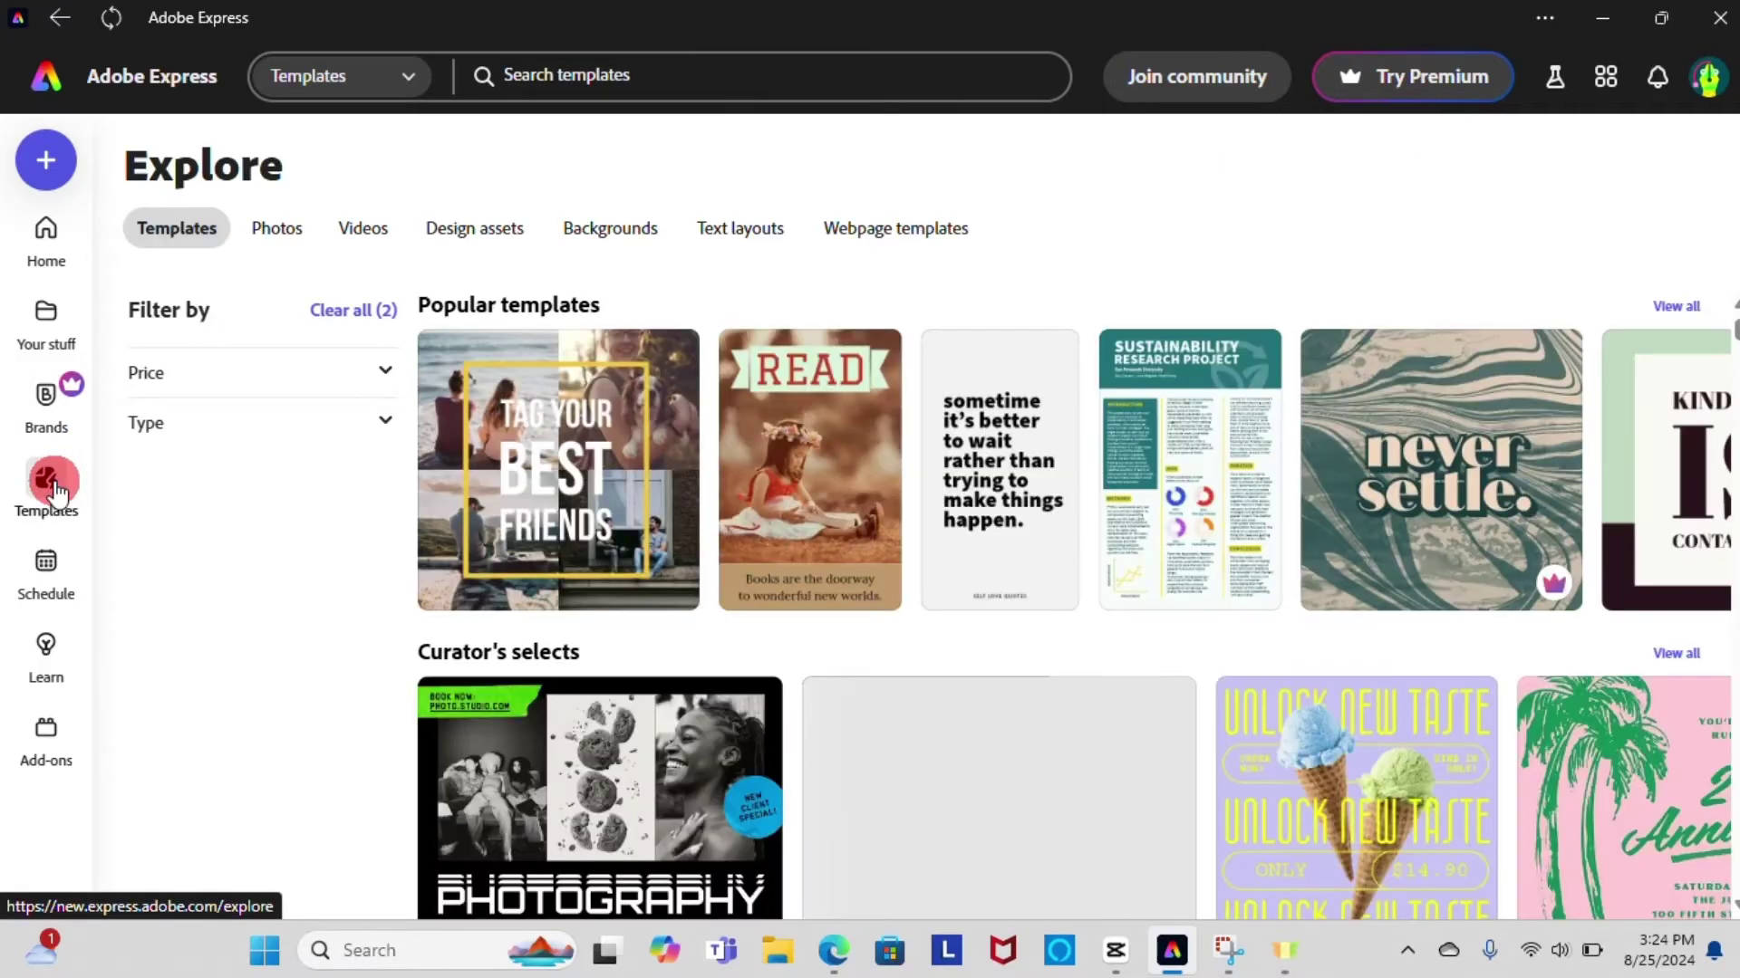
{"action": "scroll", "coordinate": [426, 600], "scroll_direction": "down", "scroll_amount": 9}
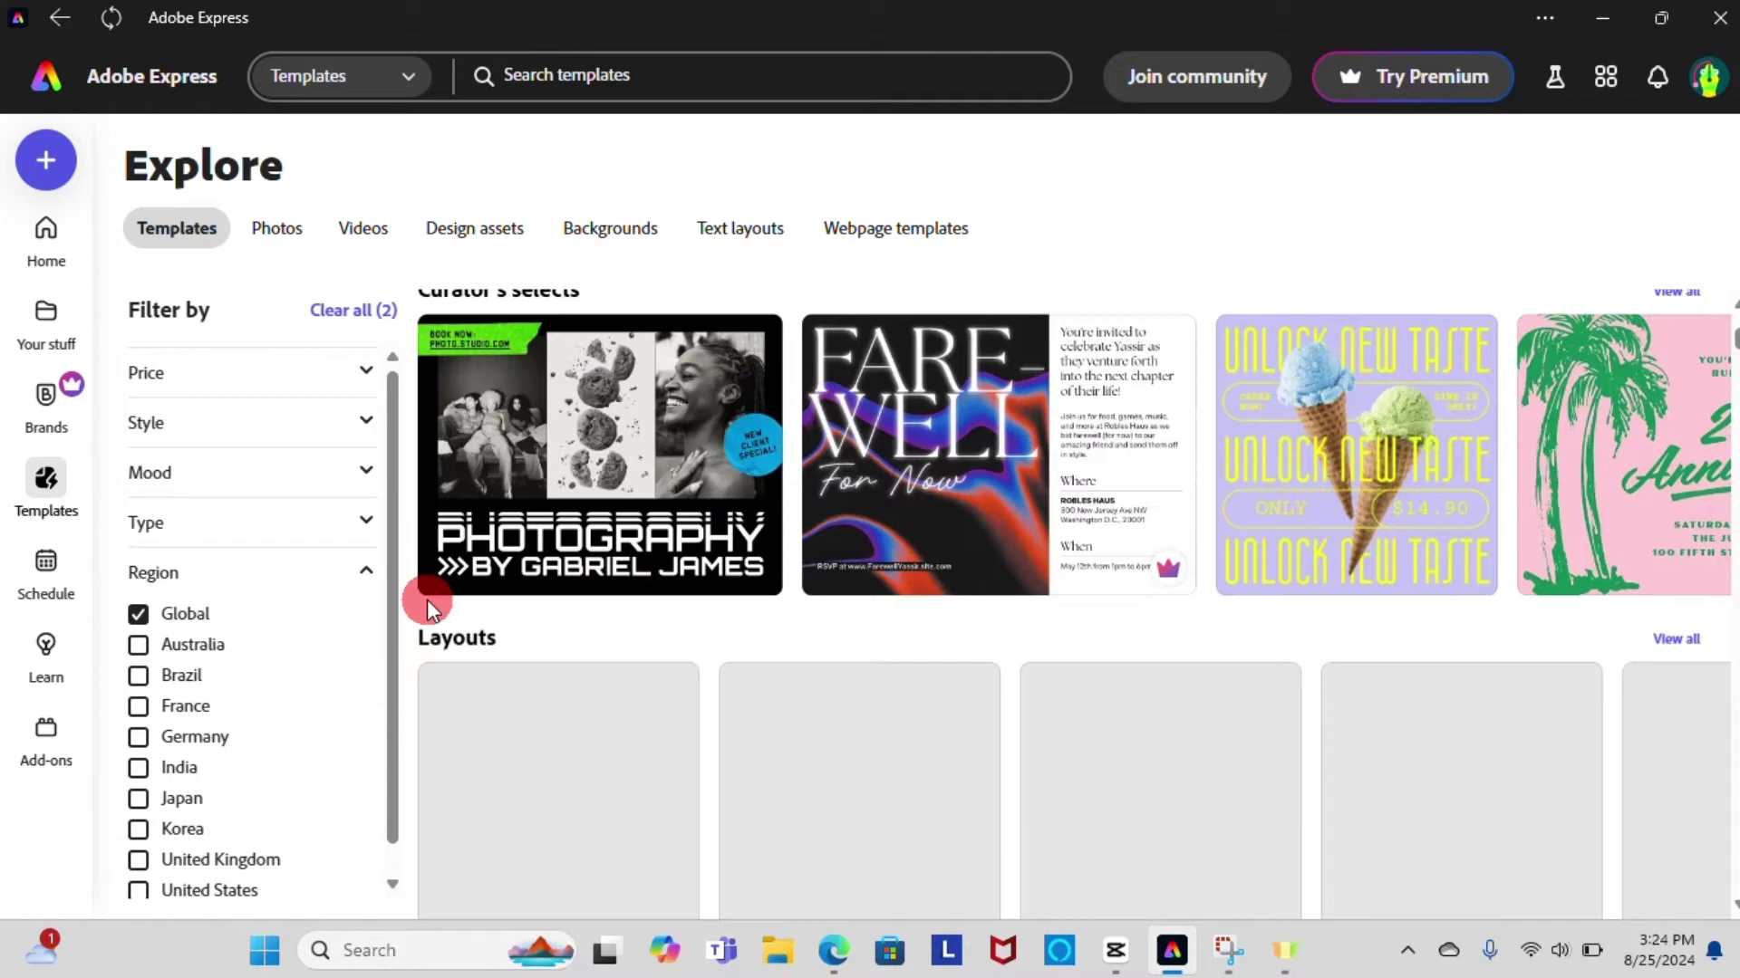
{"action": "scroll", "coordinate": [430, 612], "scroll_direction": "up", "scroll_amount": 8}
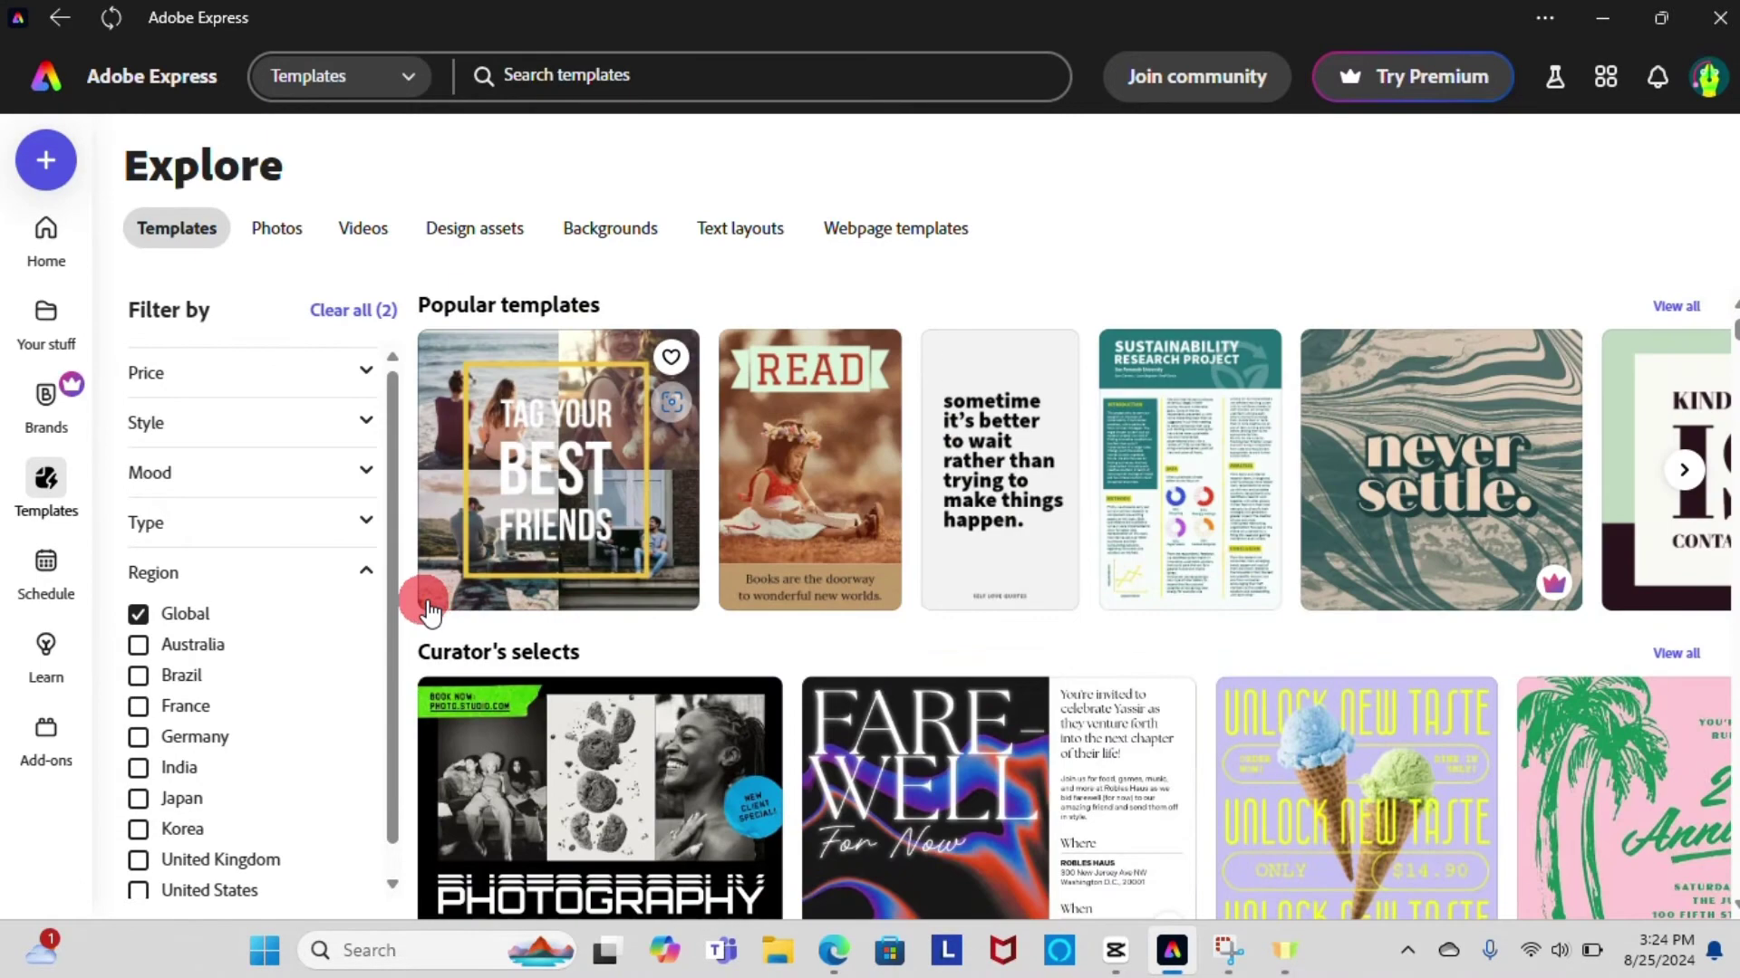
{"action": "left_click", "coordinate": [35, 587]}
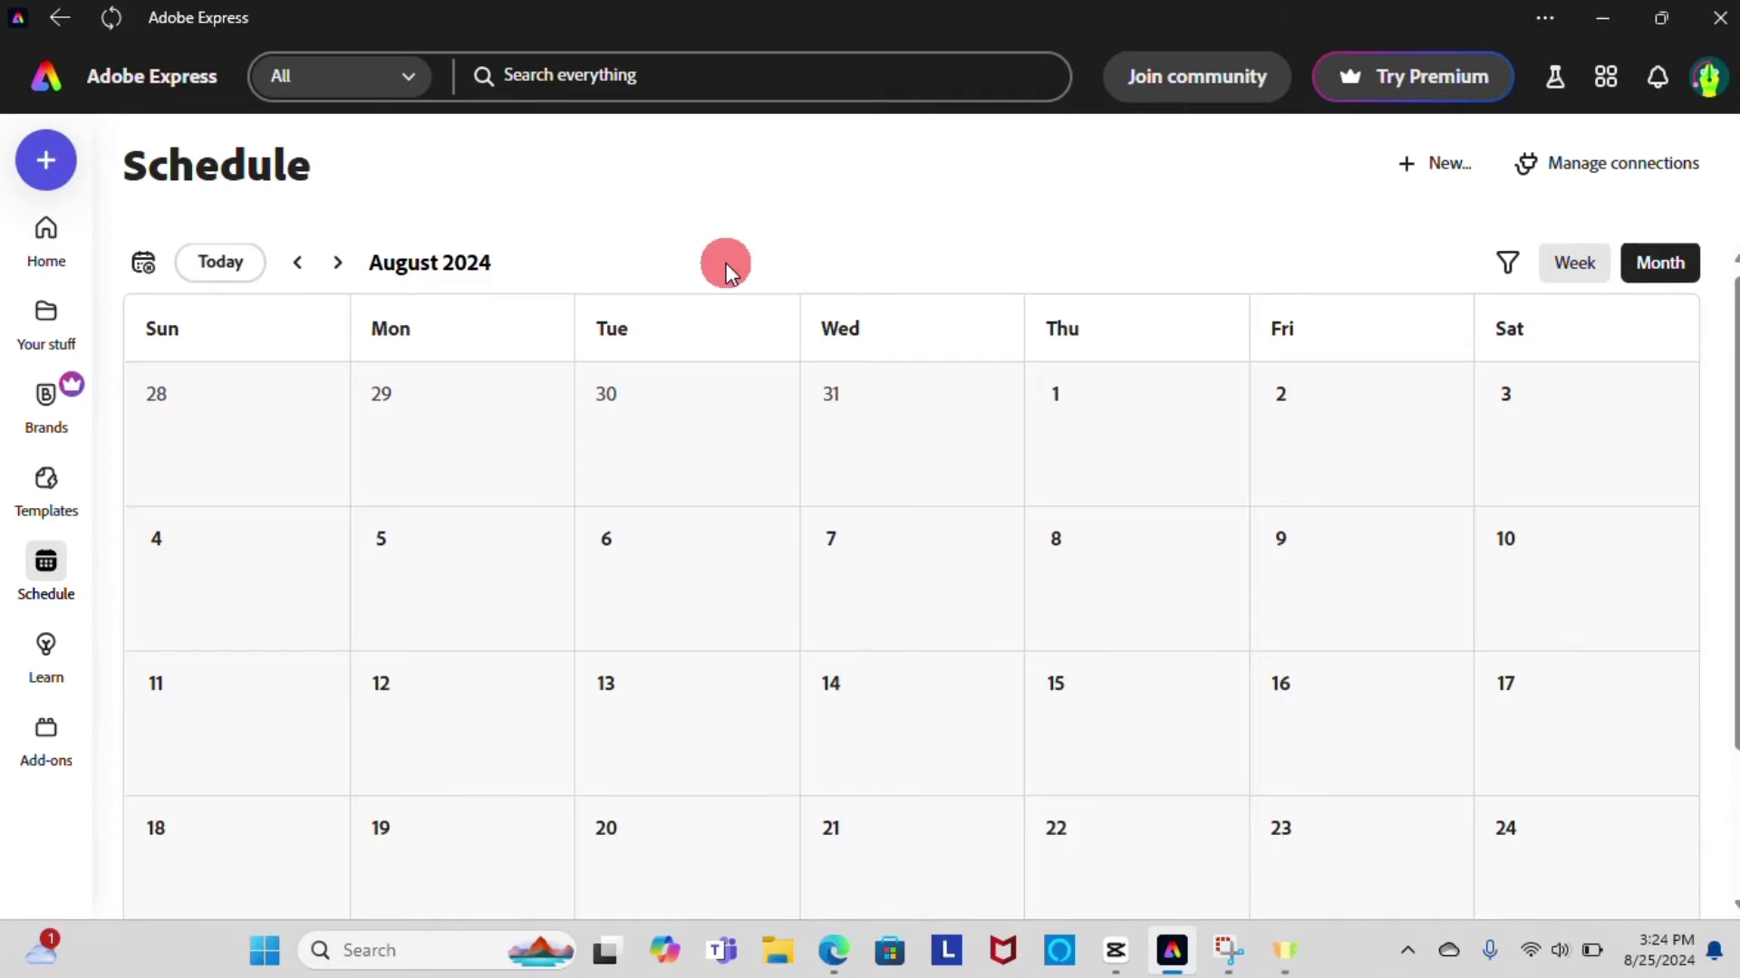
{"action": "scroll", "coordinate": [725, 262], "scroll_direction": "down", "scroll_amount": 2}
{"action": "scroll", "coordinate": [726, 263], "scroll_direction": "up", "scroll_amount": 2}
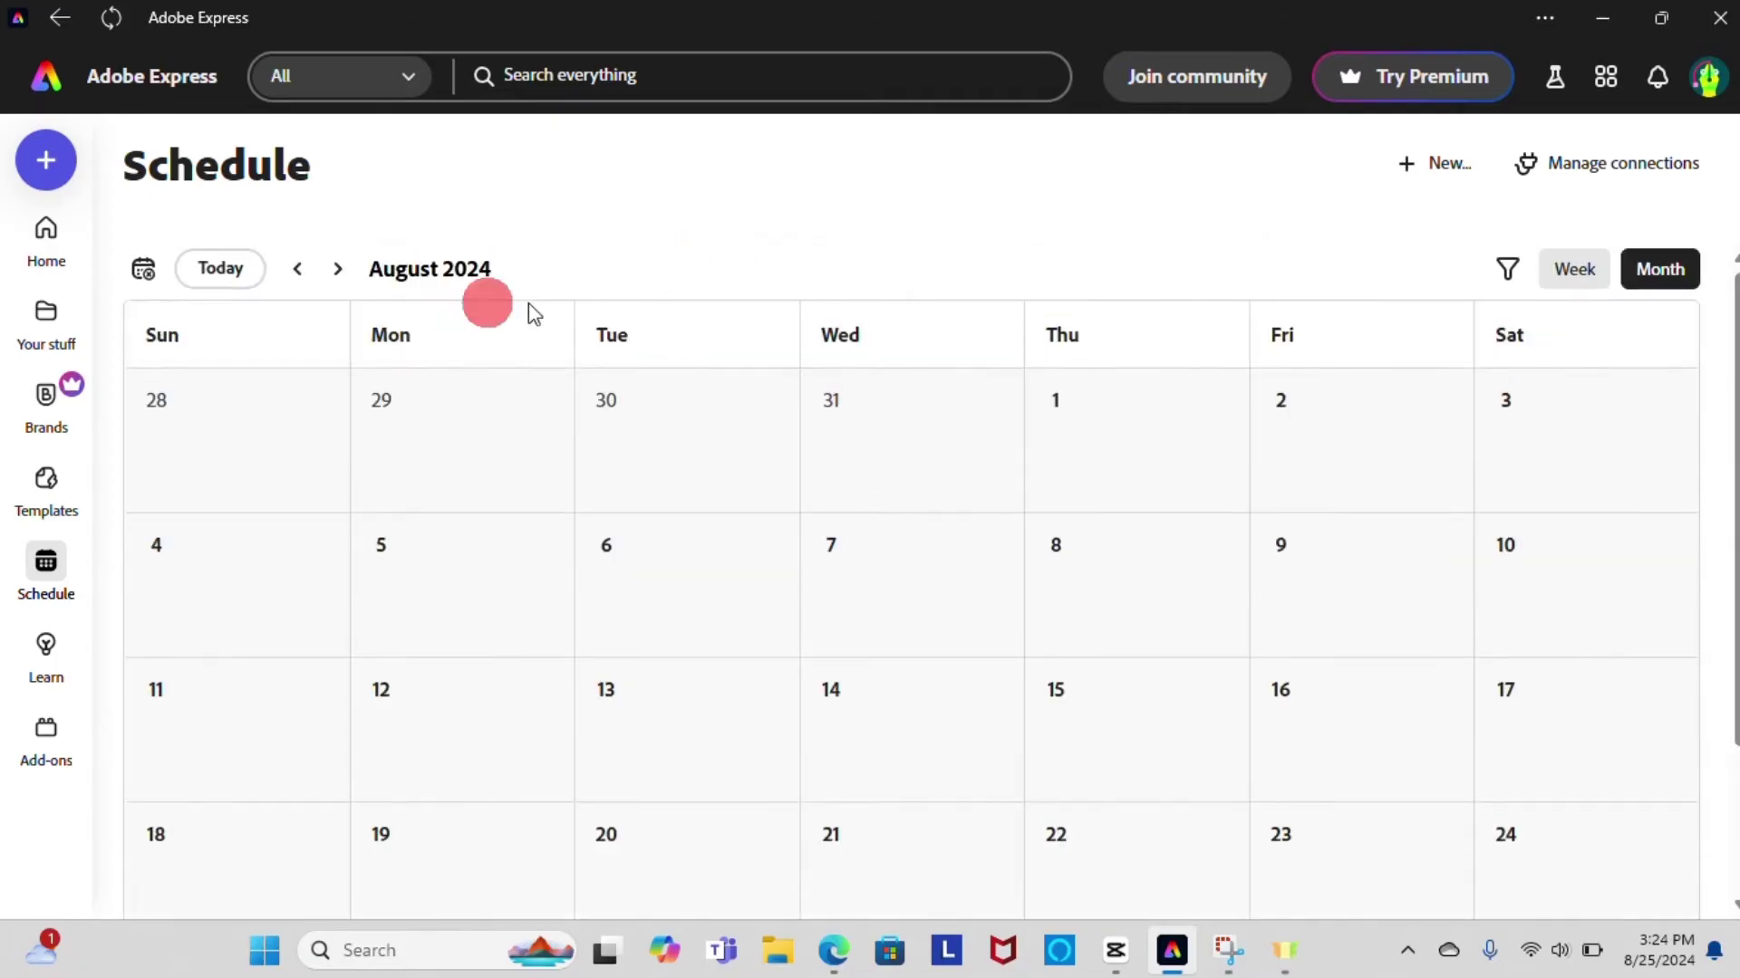
Scroll through the Learn tutorials page and the Add-ons collections
{"action": "left_click", "coordinate": [47, 666]}
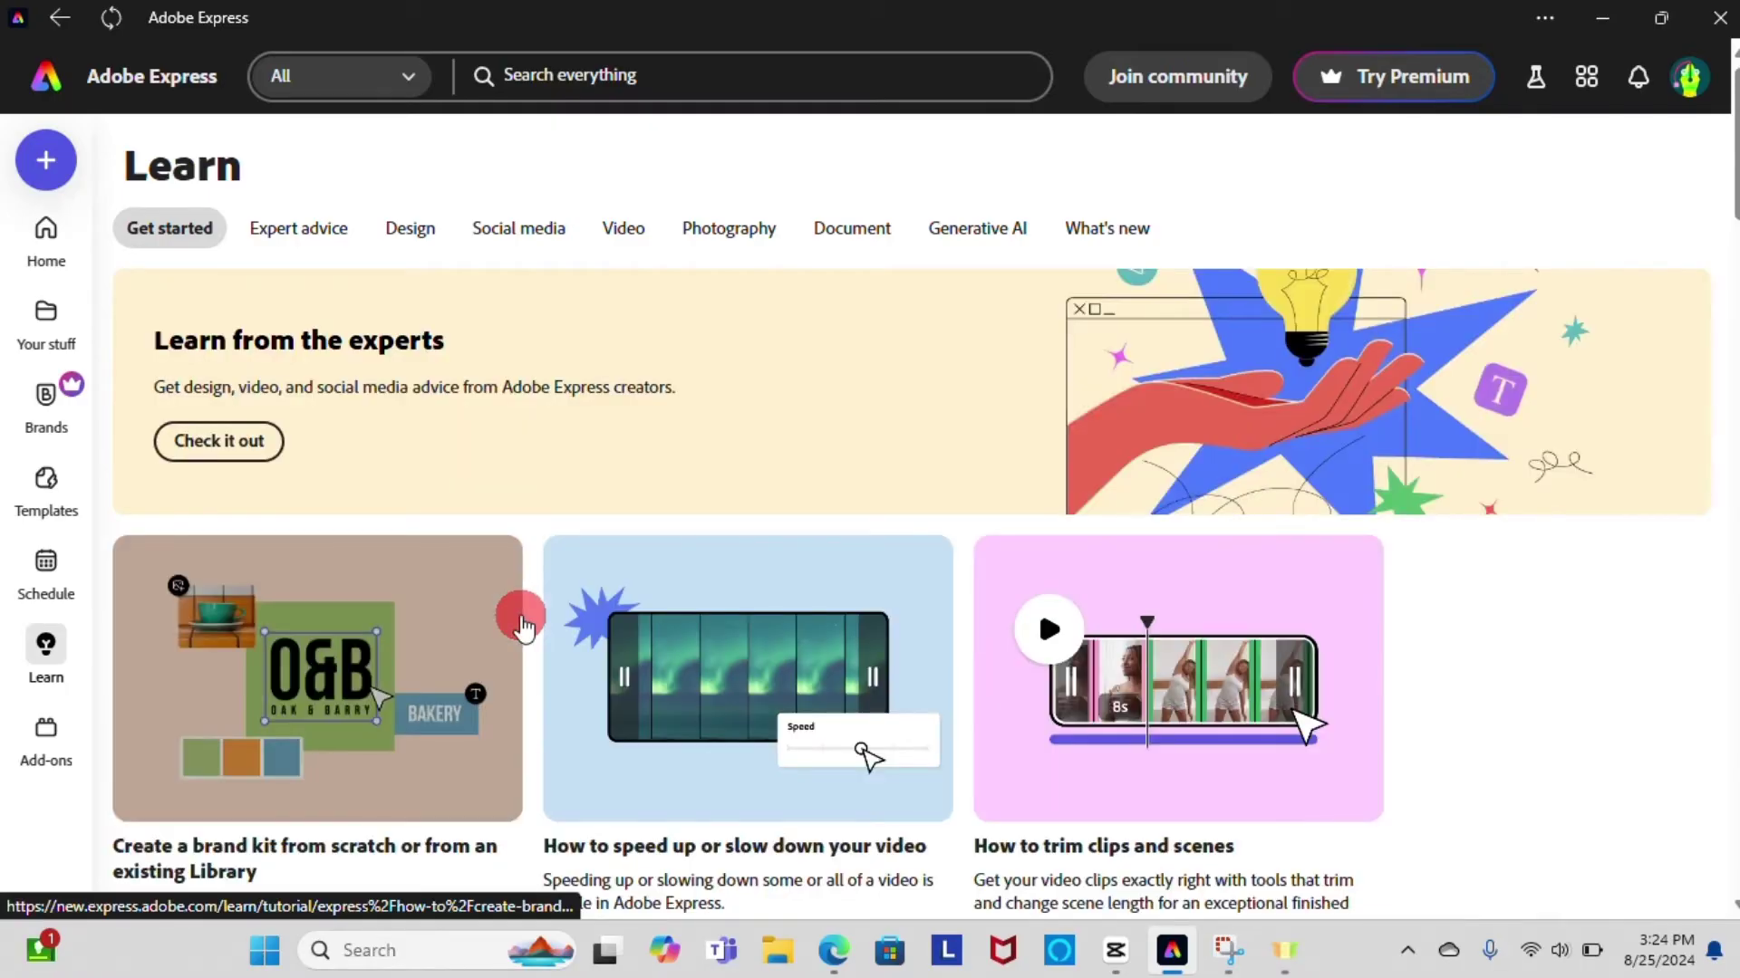
{"action": "scroll", "coordinate": [523, 625], "scroll_direction": "down", "scroll_amount": 4}
{"action": "scroll", "coordinate": [523, 626], "scroll_direction": "up", "scroll_amount": 4}
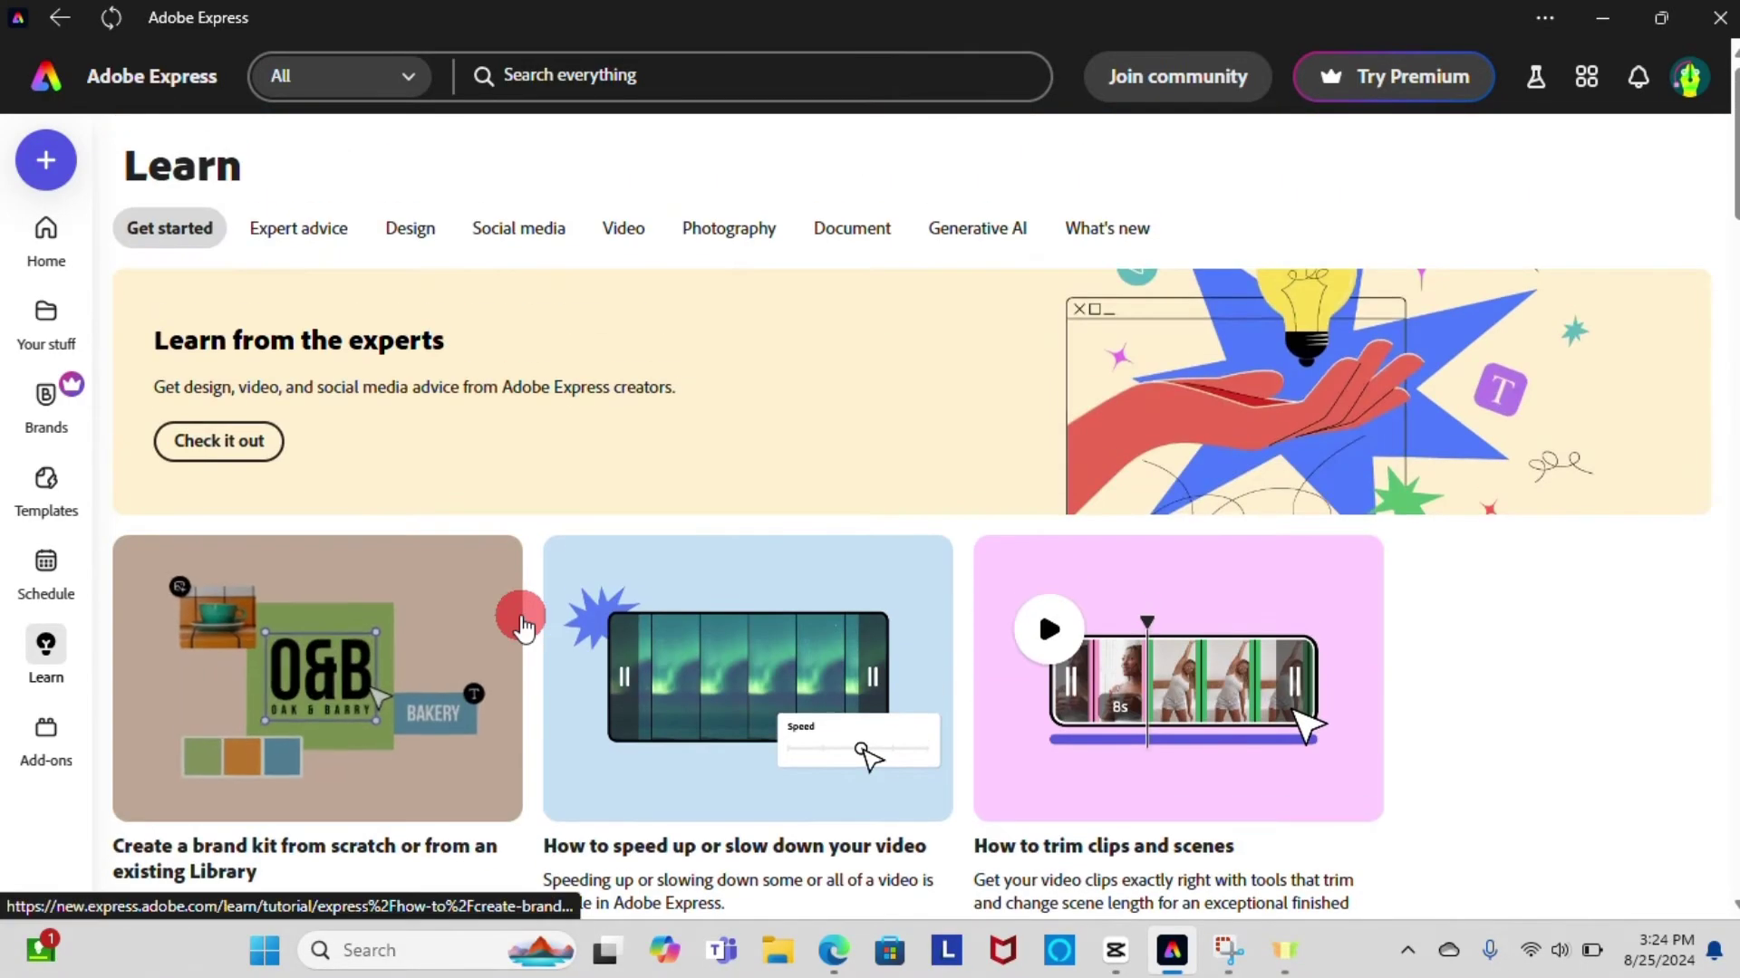
{"action": "left_click", "coordinate": [46, 729]}
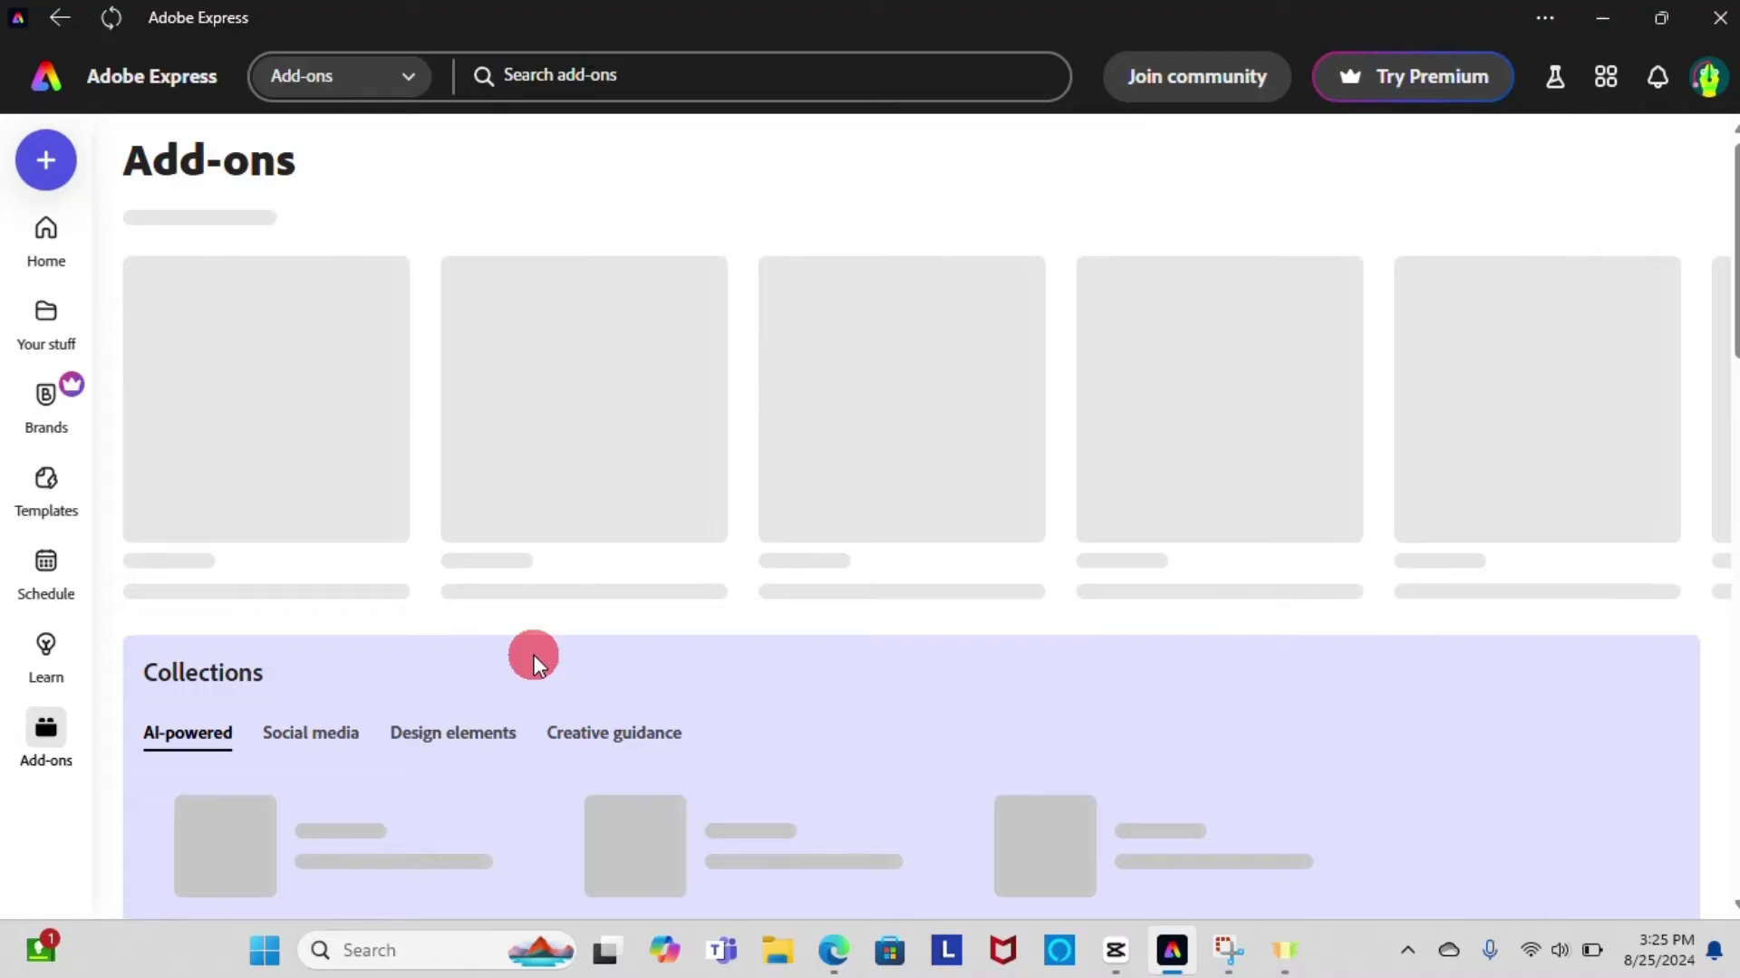
{"action": "scroll", "coordinate": [532, 655], "scroll_direction": "down", "scroll_amount": 2}
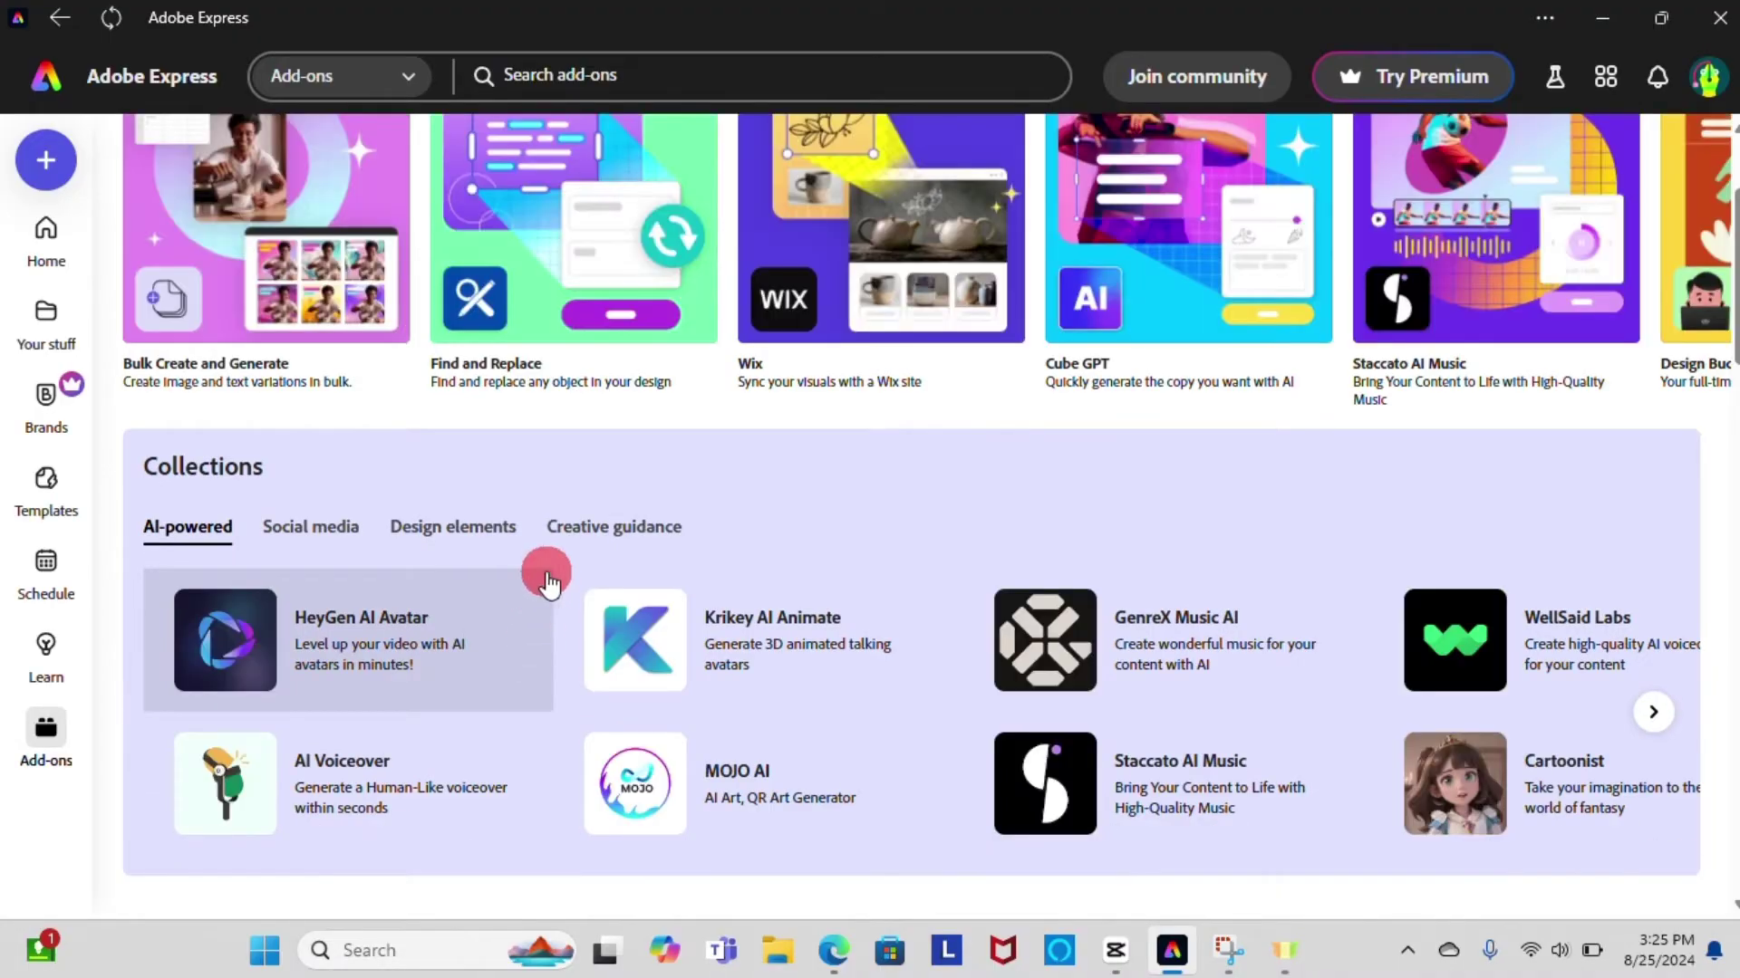
{"action": "scroll", "coordinate": [548, 584], "scroll_direction": "up", "scroll_amount": 2}
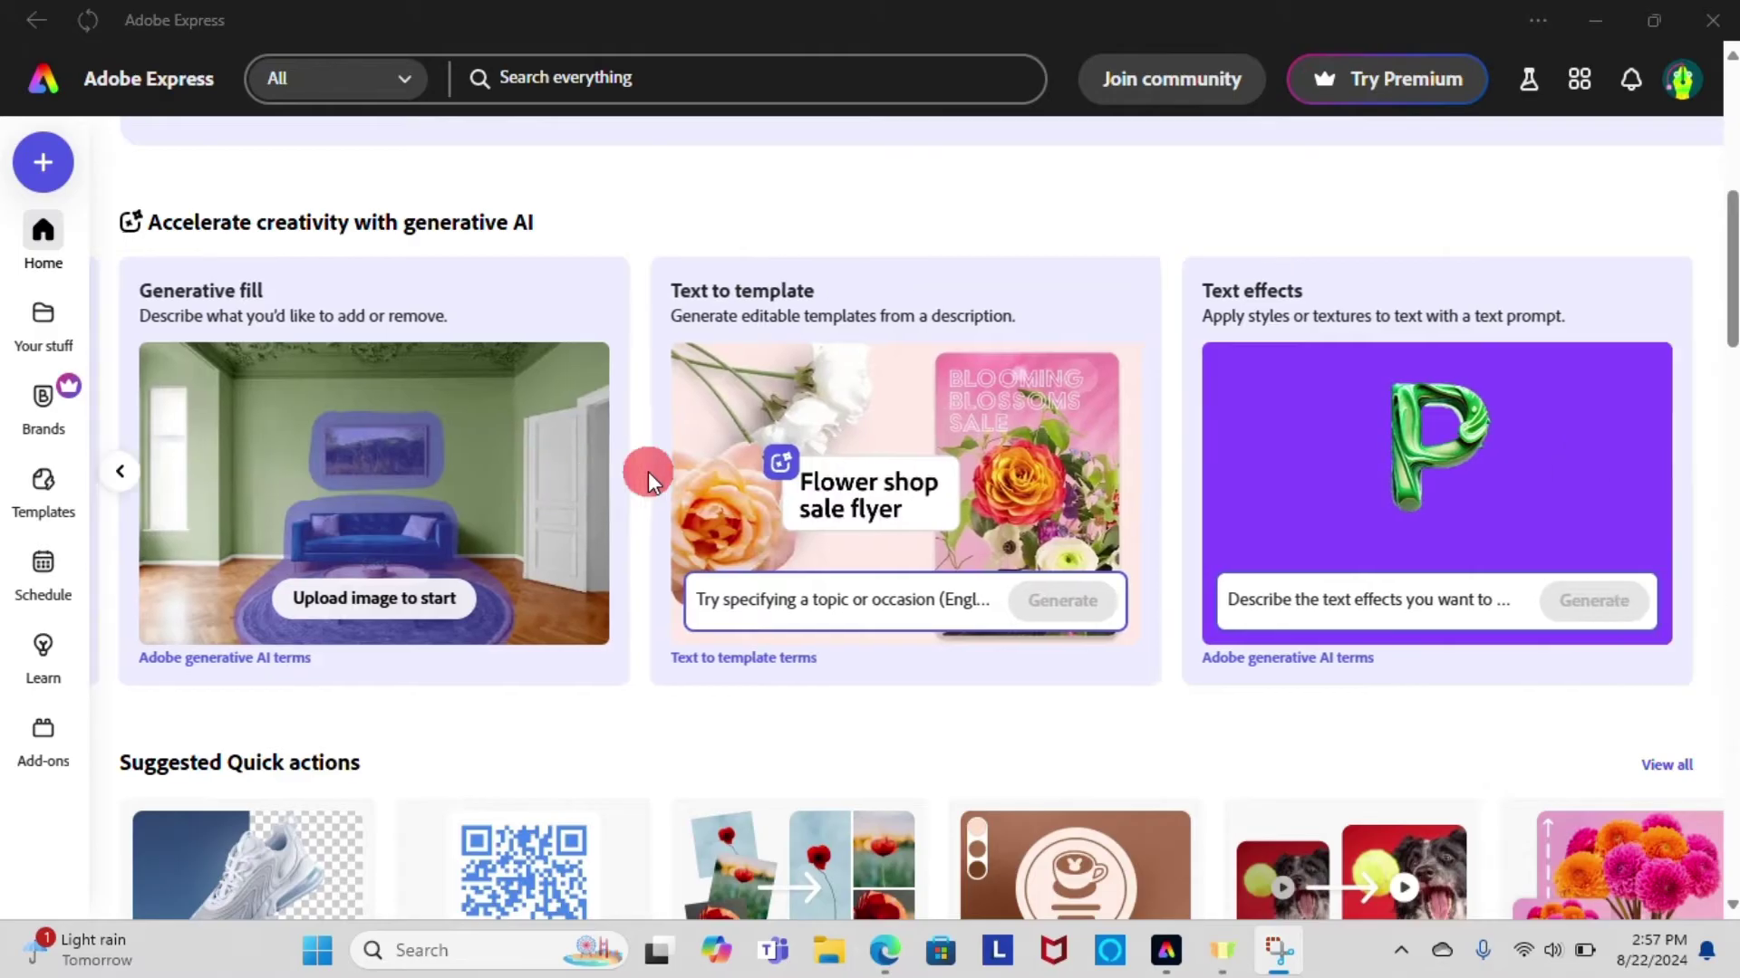
{"action": "scroll", "coordinate": [648, 471], "scroll_direction": "down", "scroll_amount": 3}
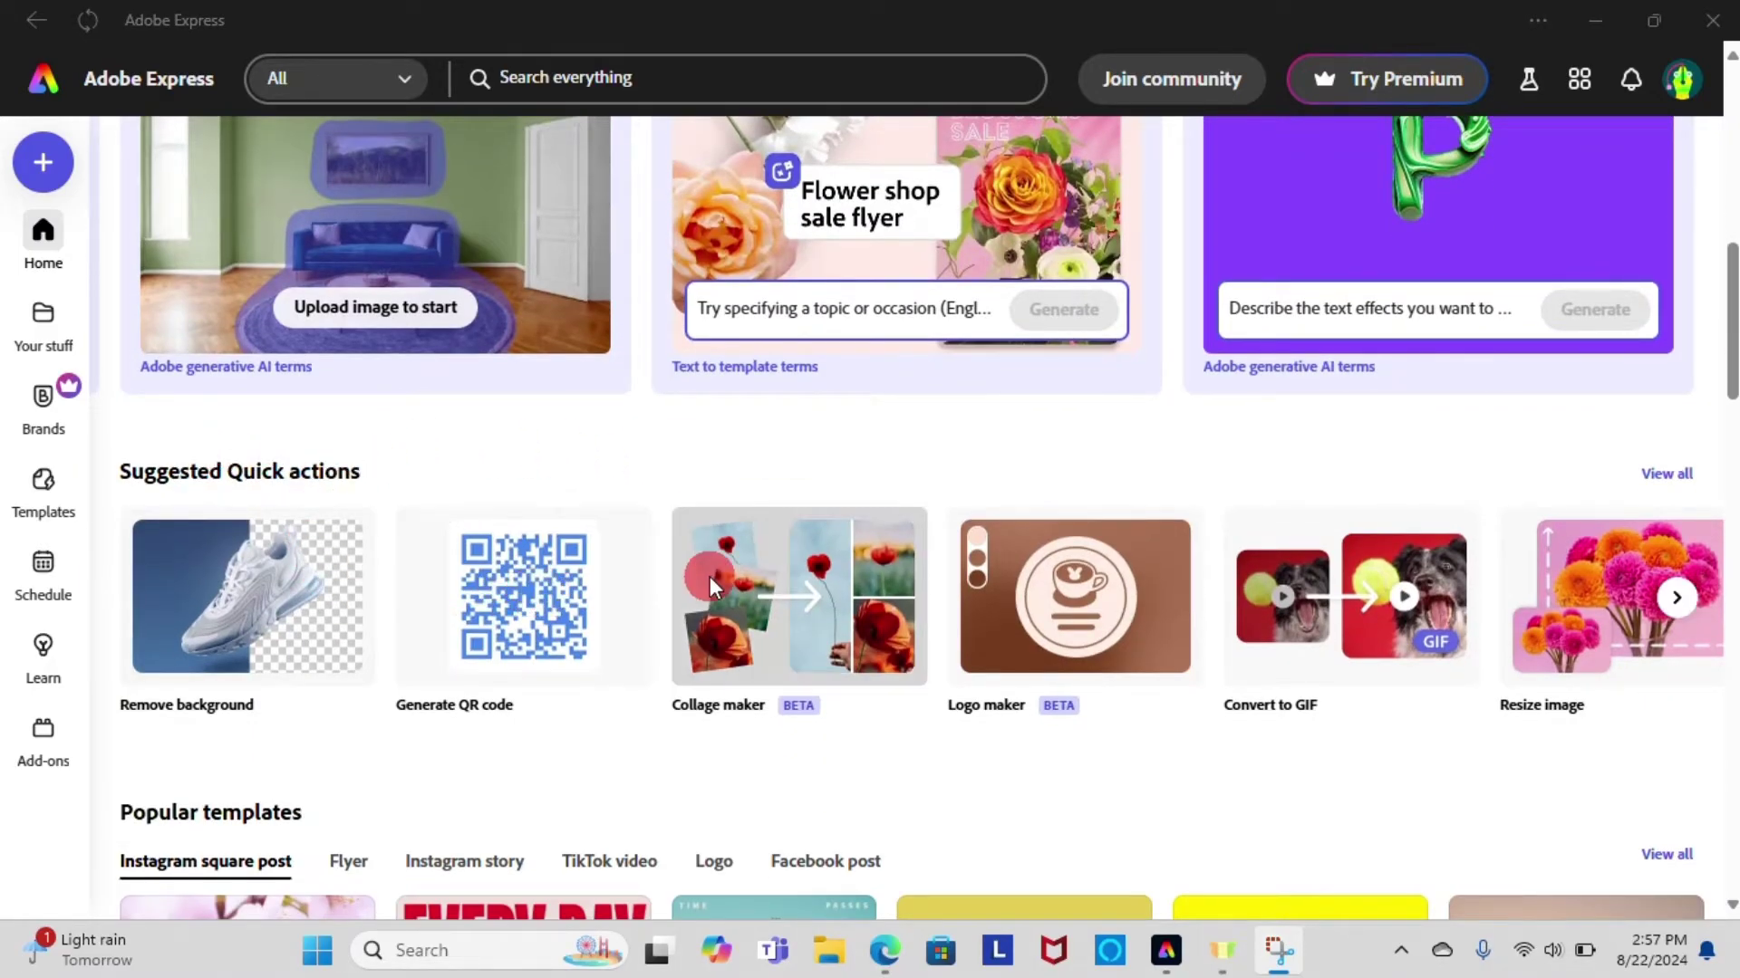
{"action": "scroll", "coordinate": [709, 577], "scroll_direction": "right", "scroll_amount": 1}
{"action": "scroll", "coordinate": [710, 576], "scroll_direction": "right", "scroll_amount": 8}
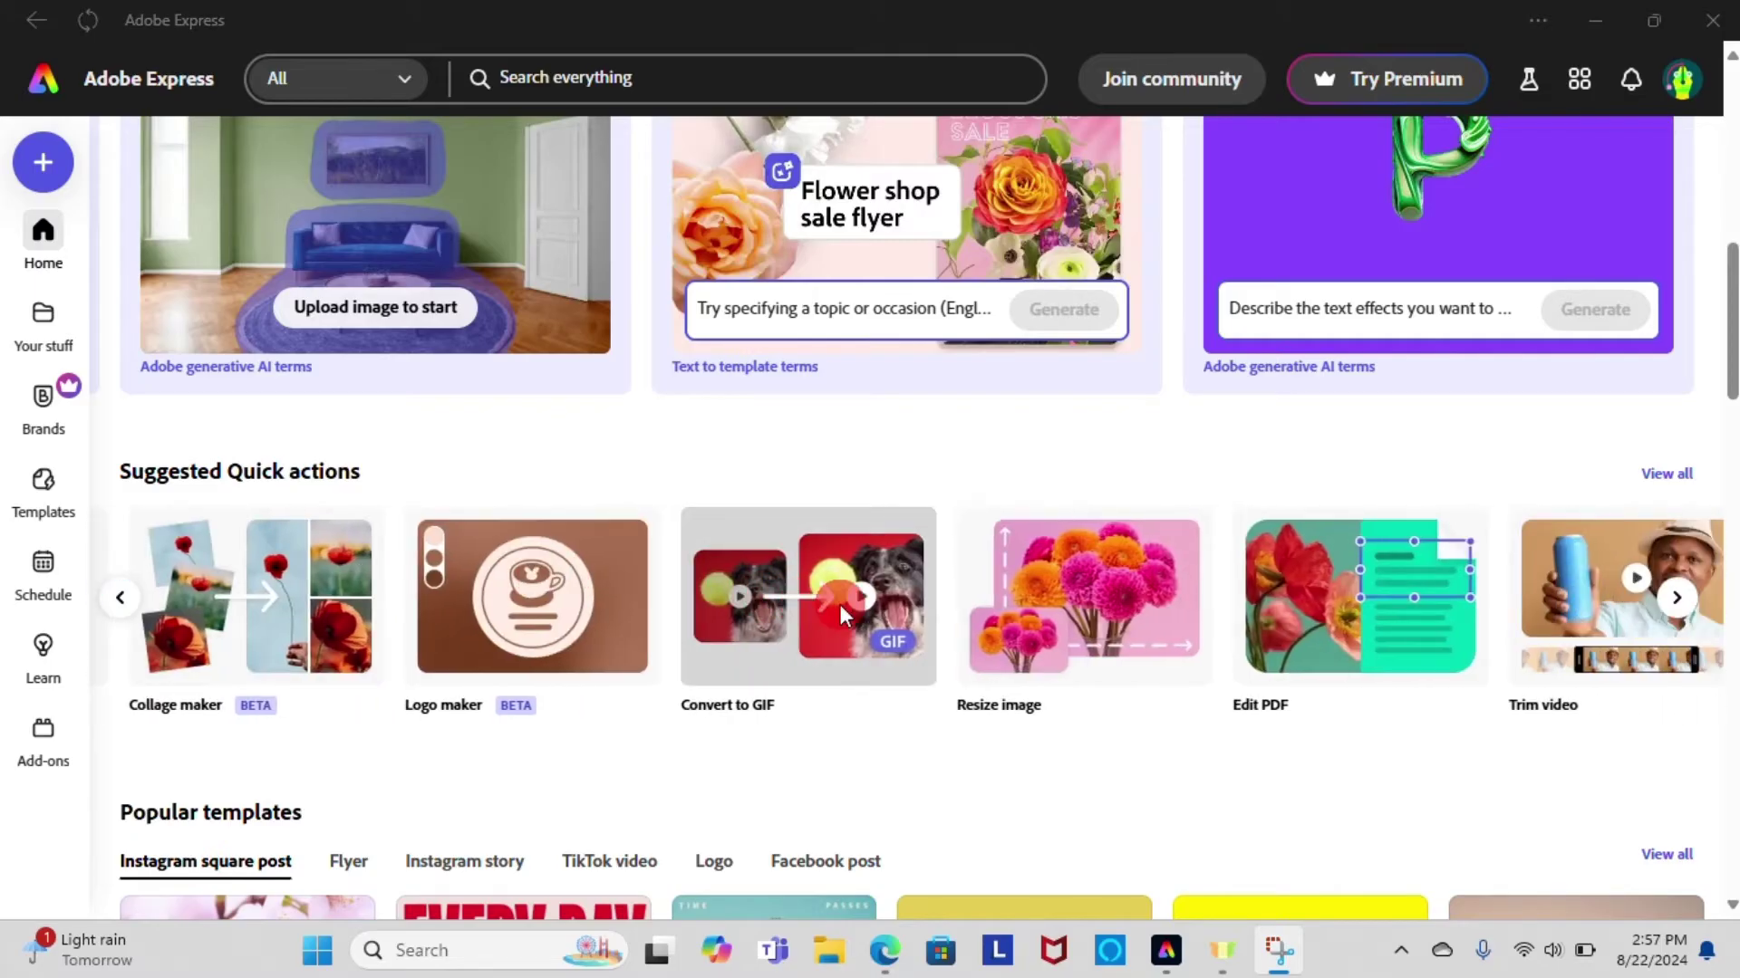
{"action": "scroll", "coordinate": [1020, 618], "scroll_direction": "right", "scroll_amount": 3}
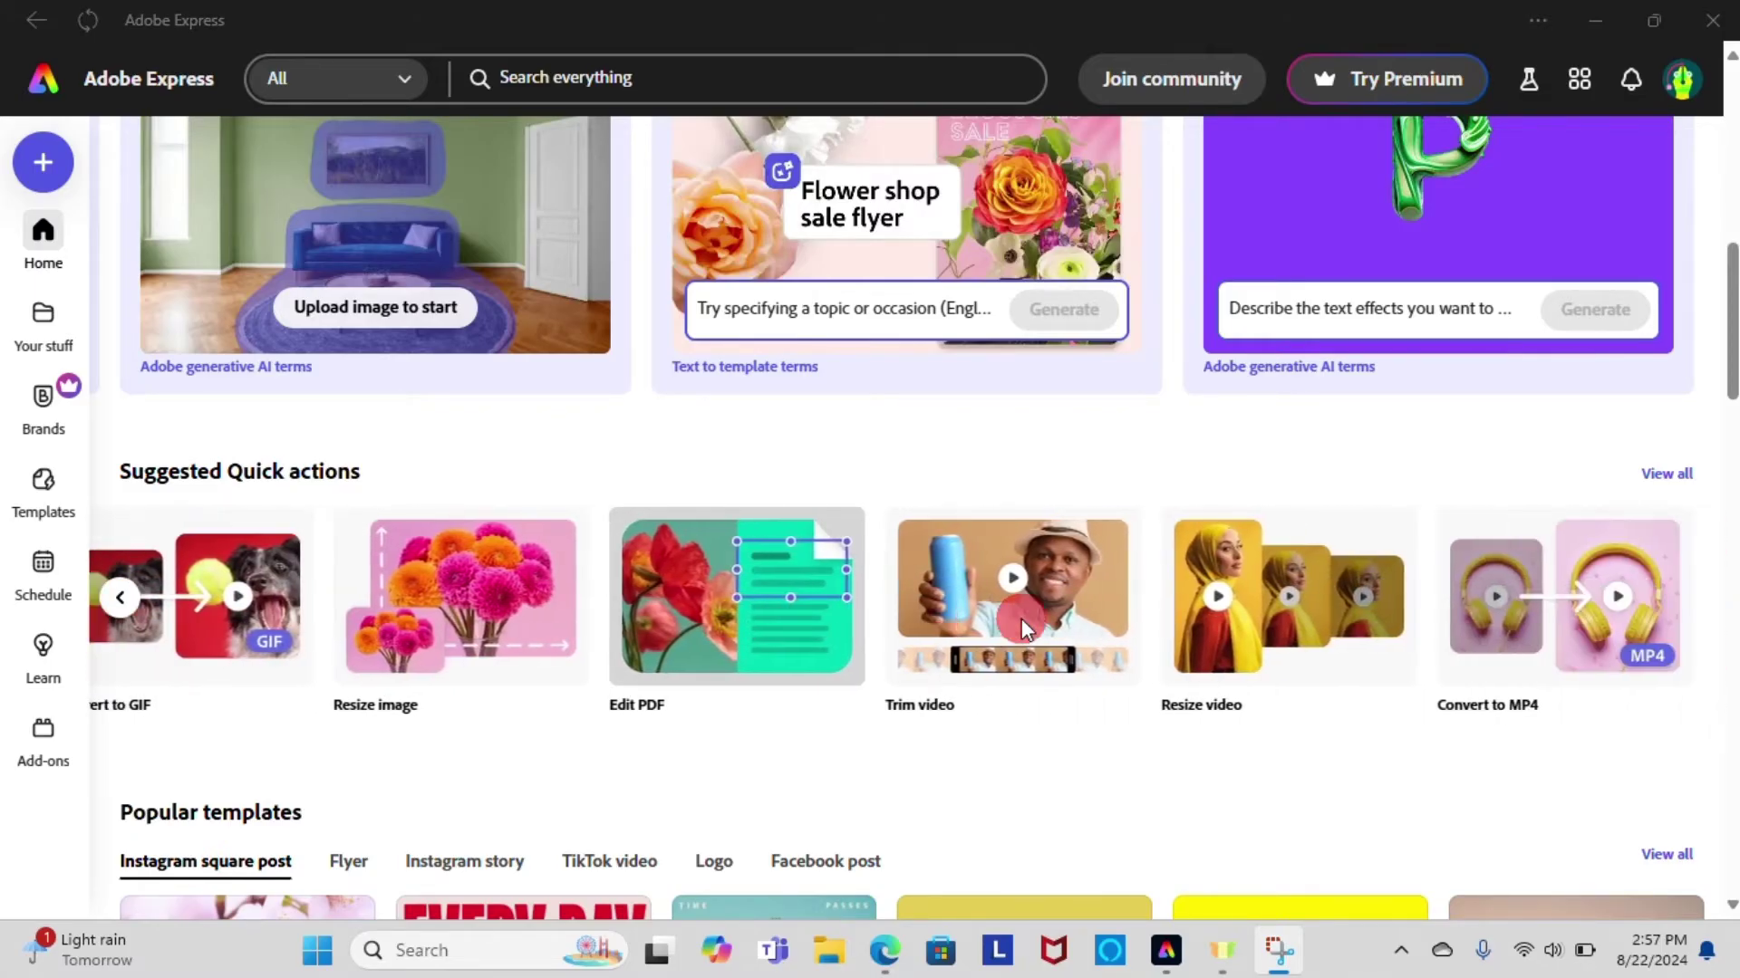
{"action": "scroll", "coordinate": [1020, 618], "scroll_direction": "down", "scroll_amount": 1}
{"action": "scroll", "coordinate": [1020, 618], "scroll_direction": "down", "scroll_amount": 12}
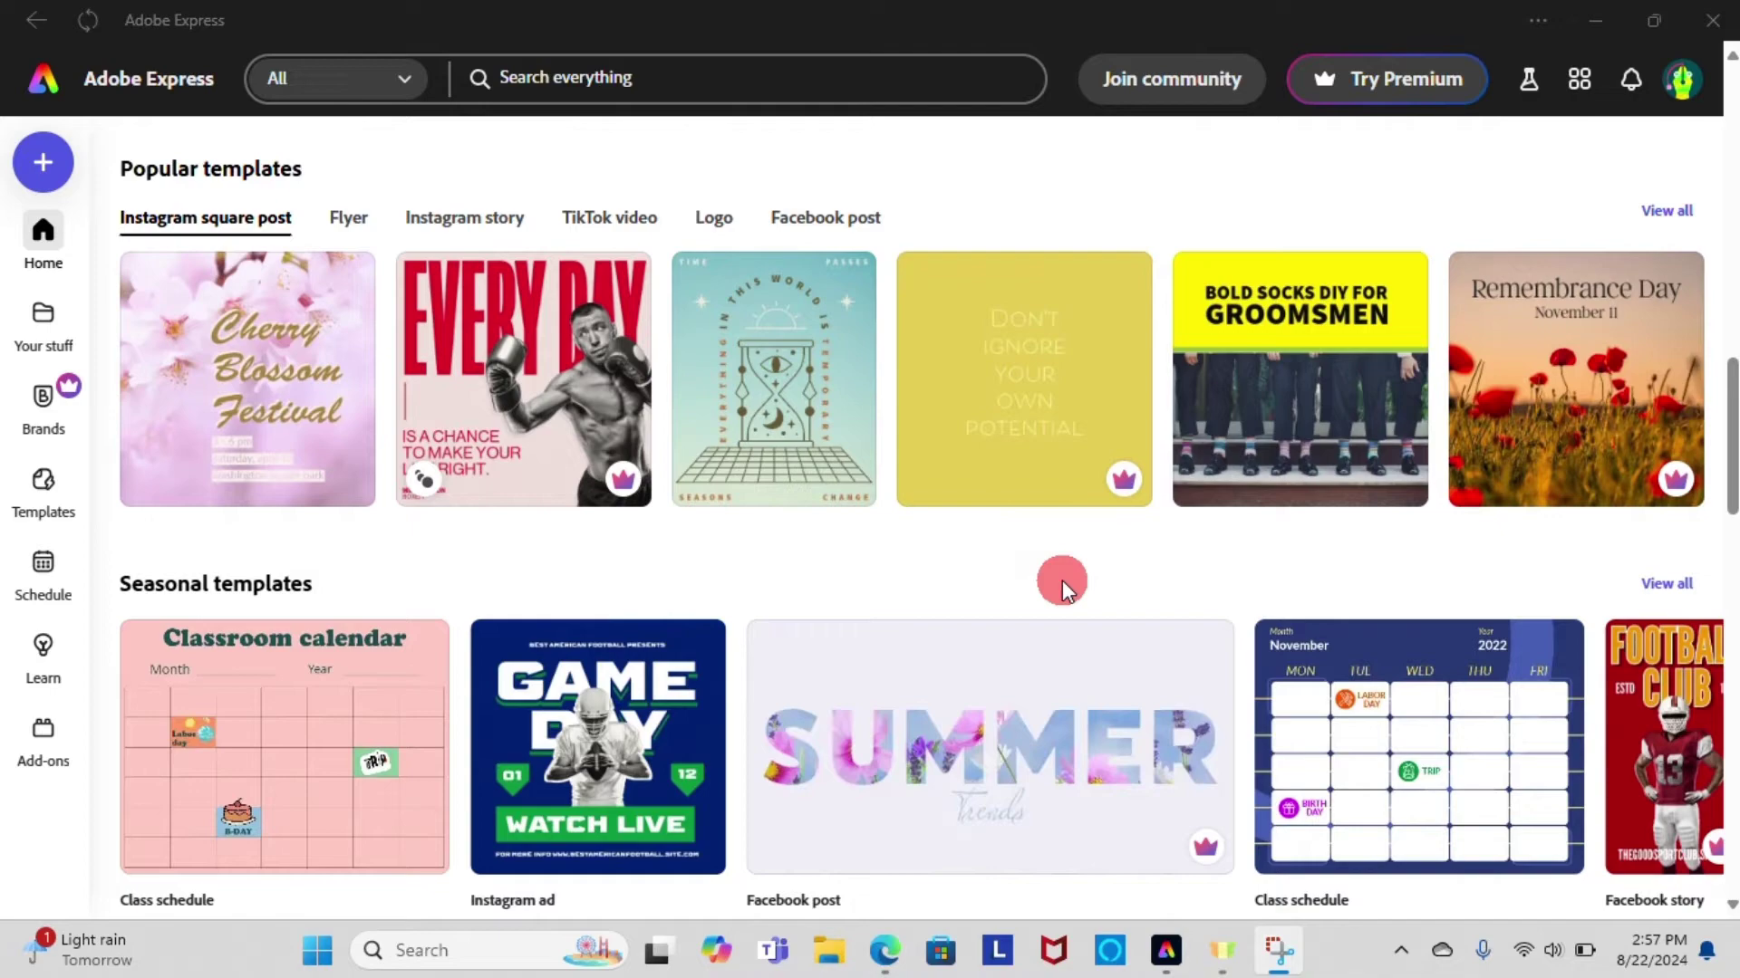
{"action": "scroll", "coordinate": [1062, 579], "scroll_direction": "up", "scroll_amount": 15}
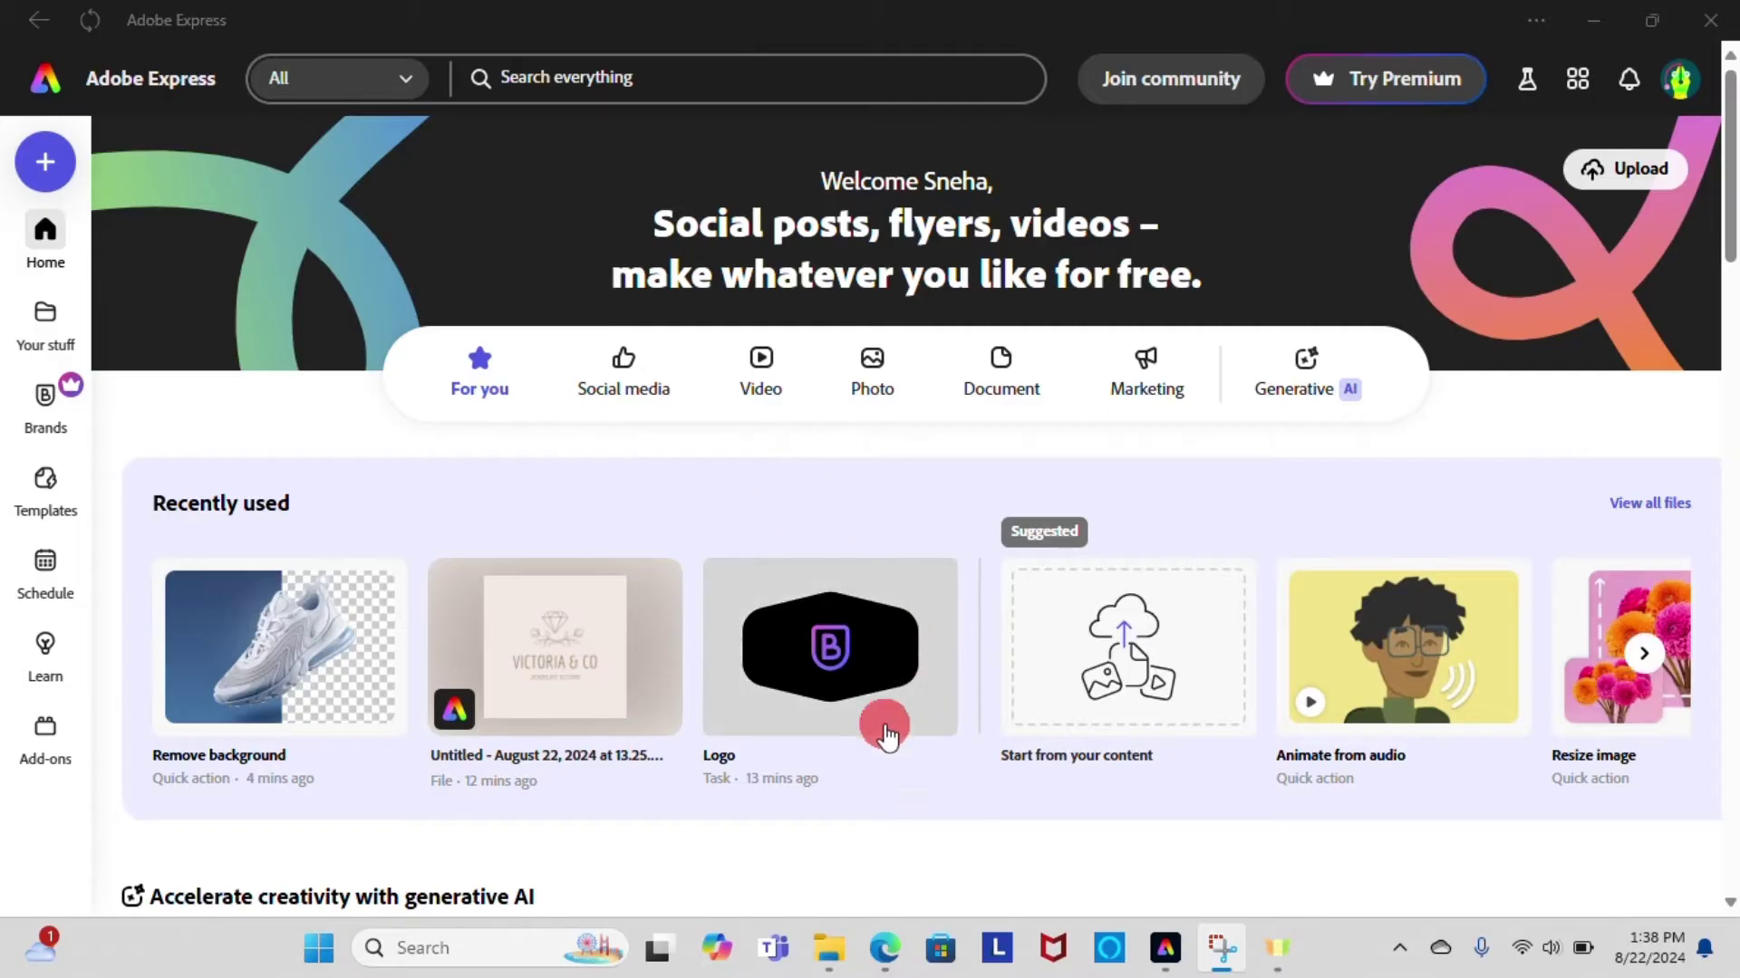
Open the recent Logo project, search 'jewelry logo' and load the Victoria & Co template
{"action": "left_click", "coordinate": [810, 691]}
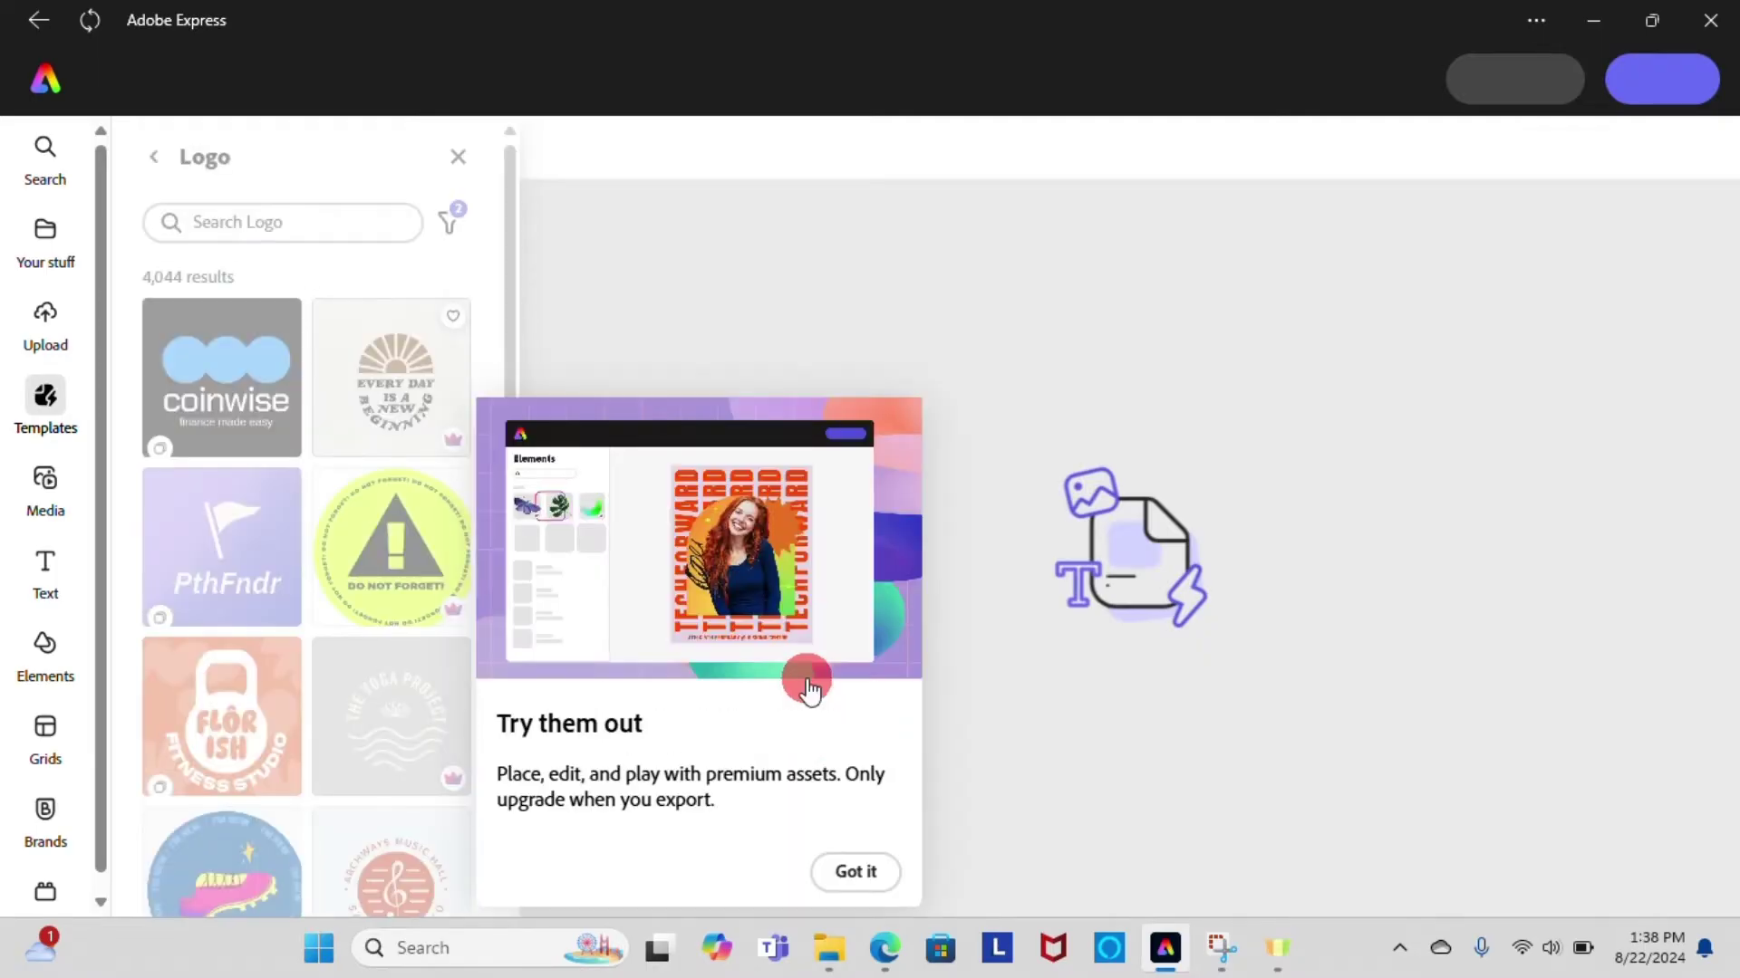
{"action": "left_click", "coordinate": [856, 874]}
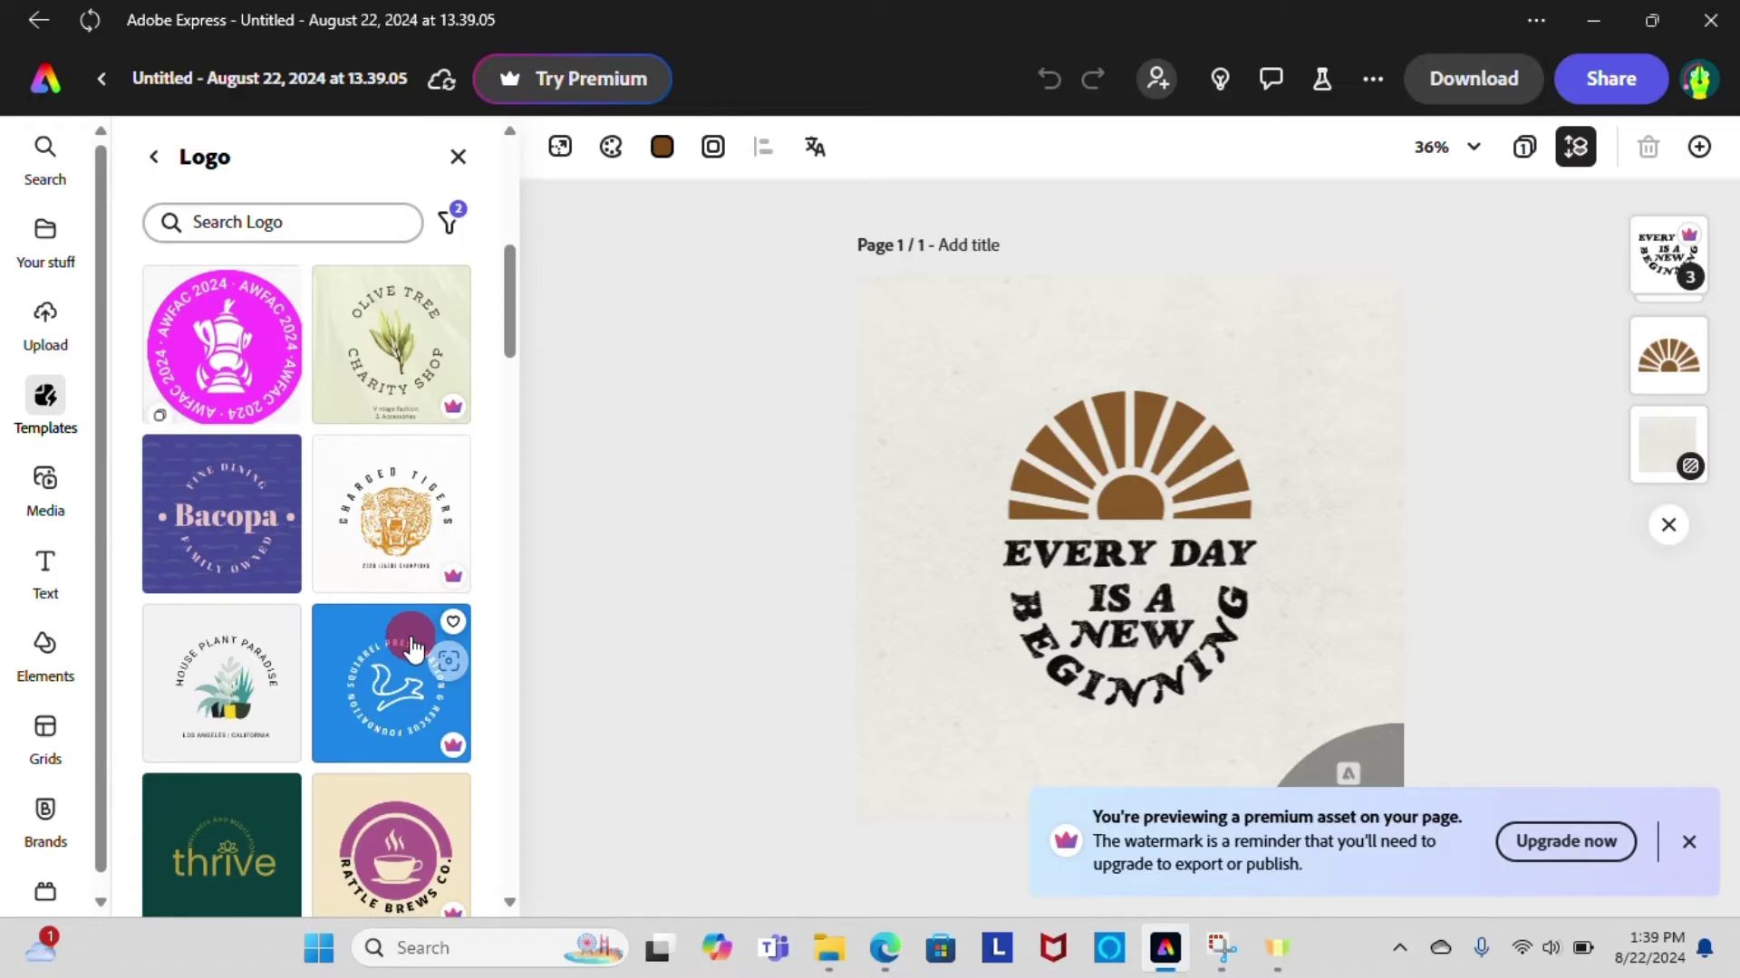
{"action": "left_click", "coordinate": [310, 234]}
{"action": "type", "text": "je"}
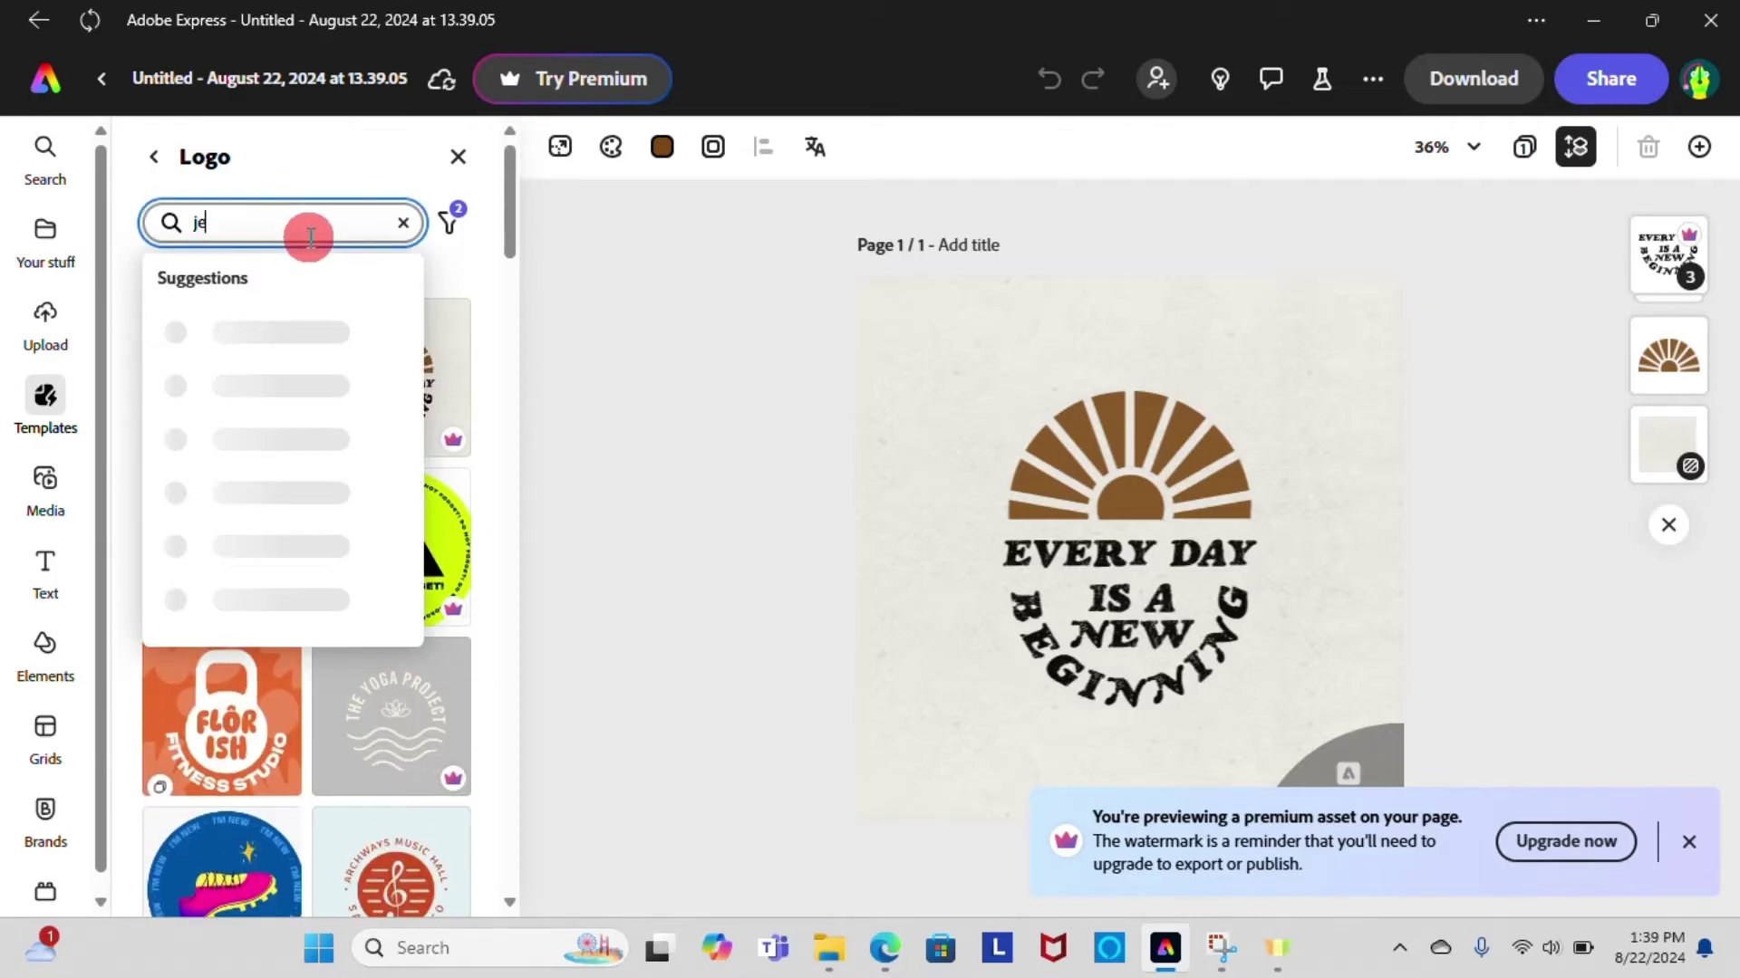
{"action": "type", "text": "w"}
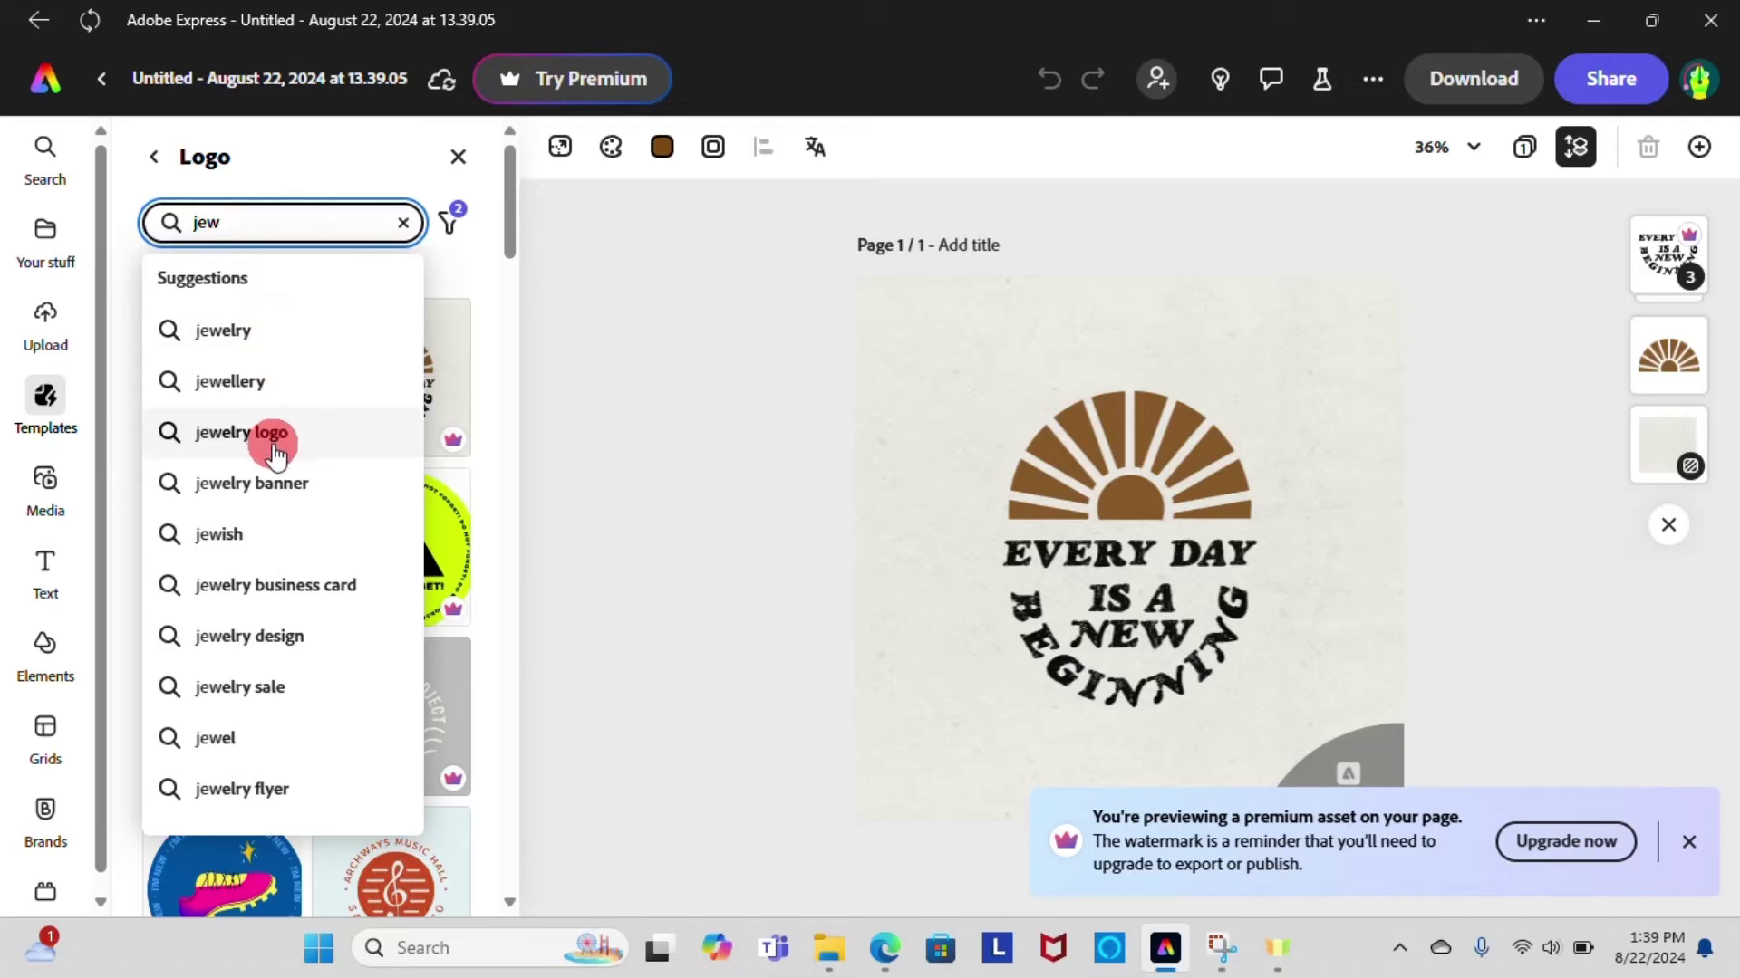
{"action": "left_click", "coordinate": [275, 435]}
{"action": "left_click", "coordinate": [220, 605]}
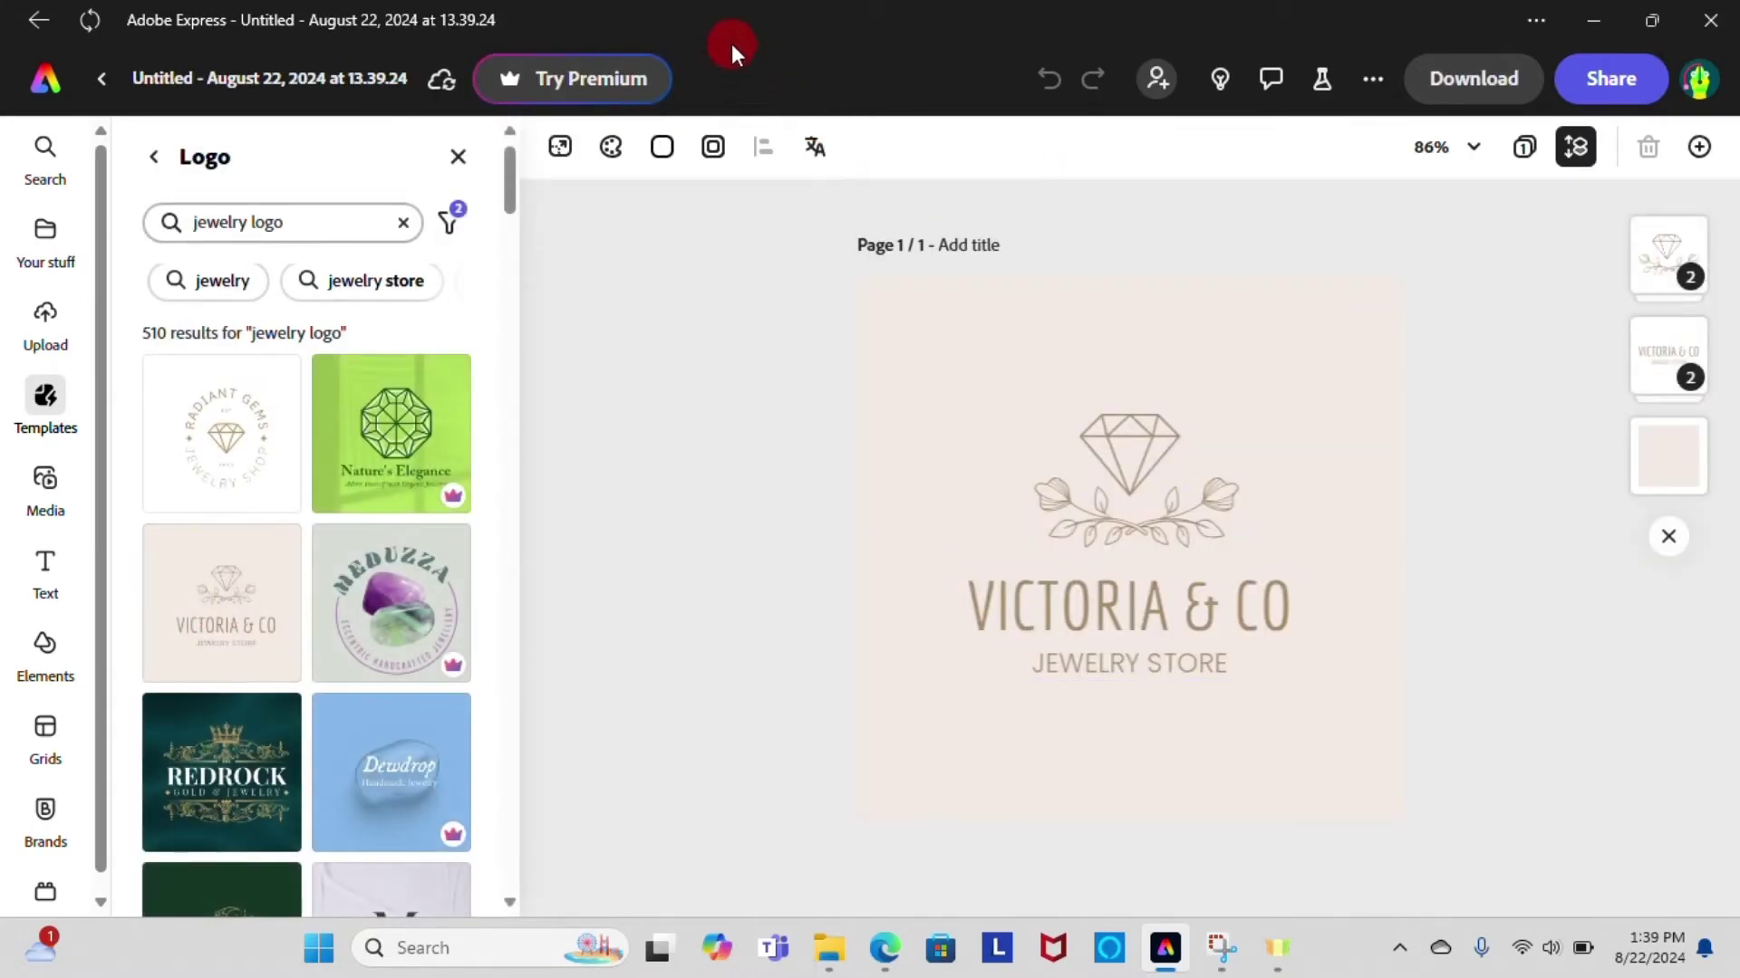
Give the logo background a pink fill, white border, rounded corners and 66% opacity
{"action": "left_click", "coordinate": [935, 380]}
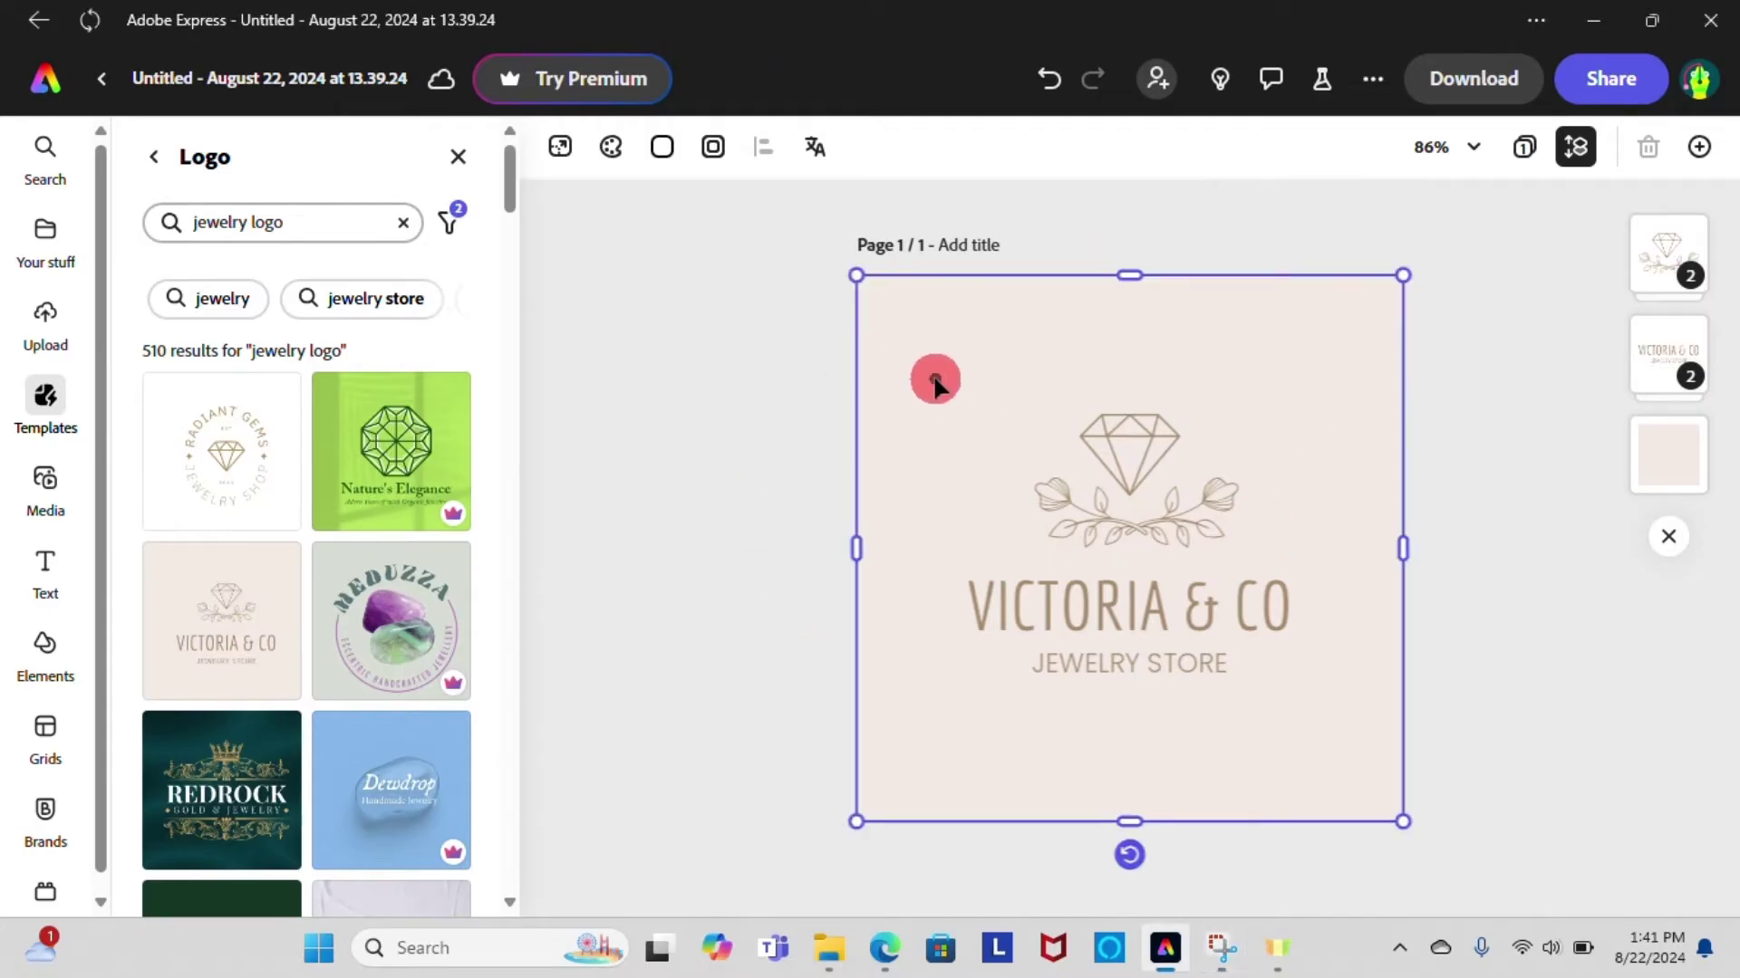
{"action": "left_click", "coordinate": [184, 333]}
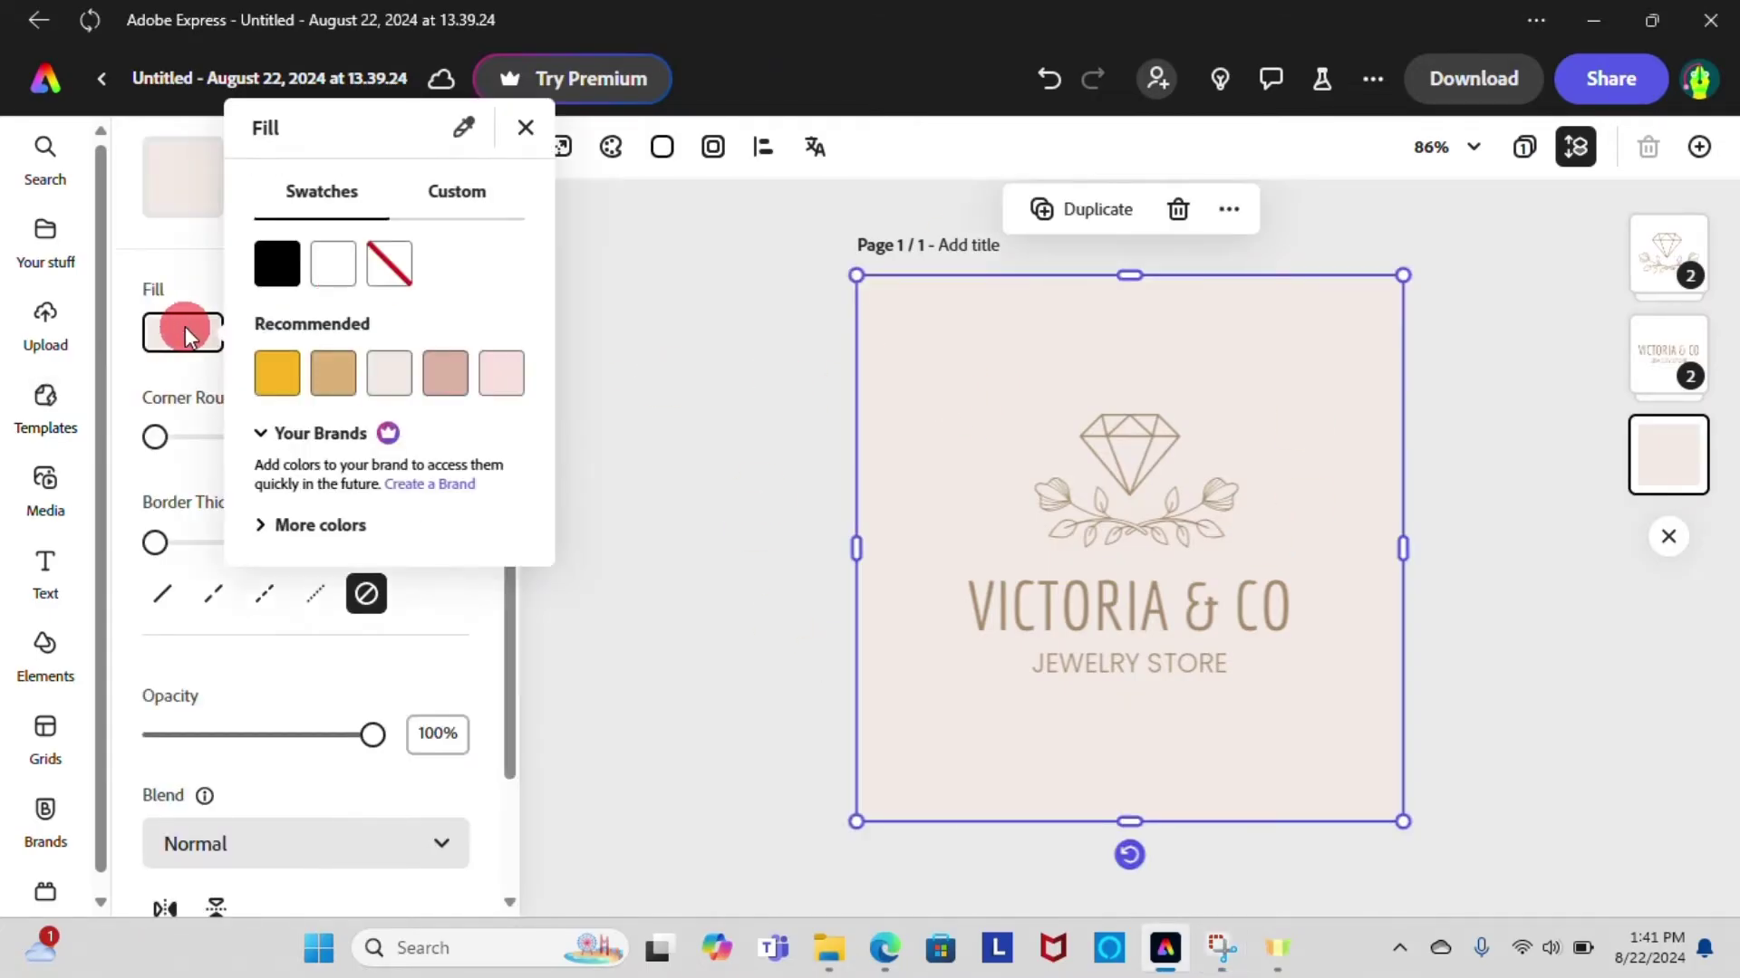
{"action": "left_click", "coordinate": [448, 390]}
{"action": "left_click", "coordinate": [325, 332]}
{"action": "left_click", "coordinate": [473, 264]}
{"action": "left_click_drag", "start_coordinate": [155, 437], "coordinate": [226, 438]}
{"action": "left_click_drag", "start_coordinate": [372, 734], "coordinate": [303, 729]}
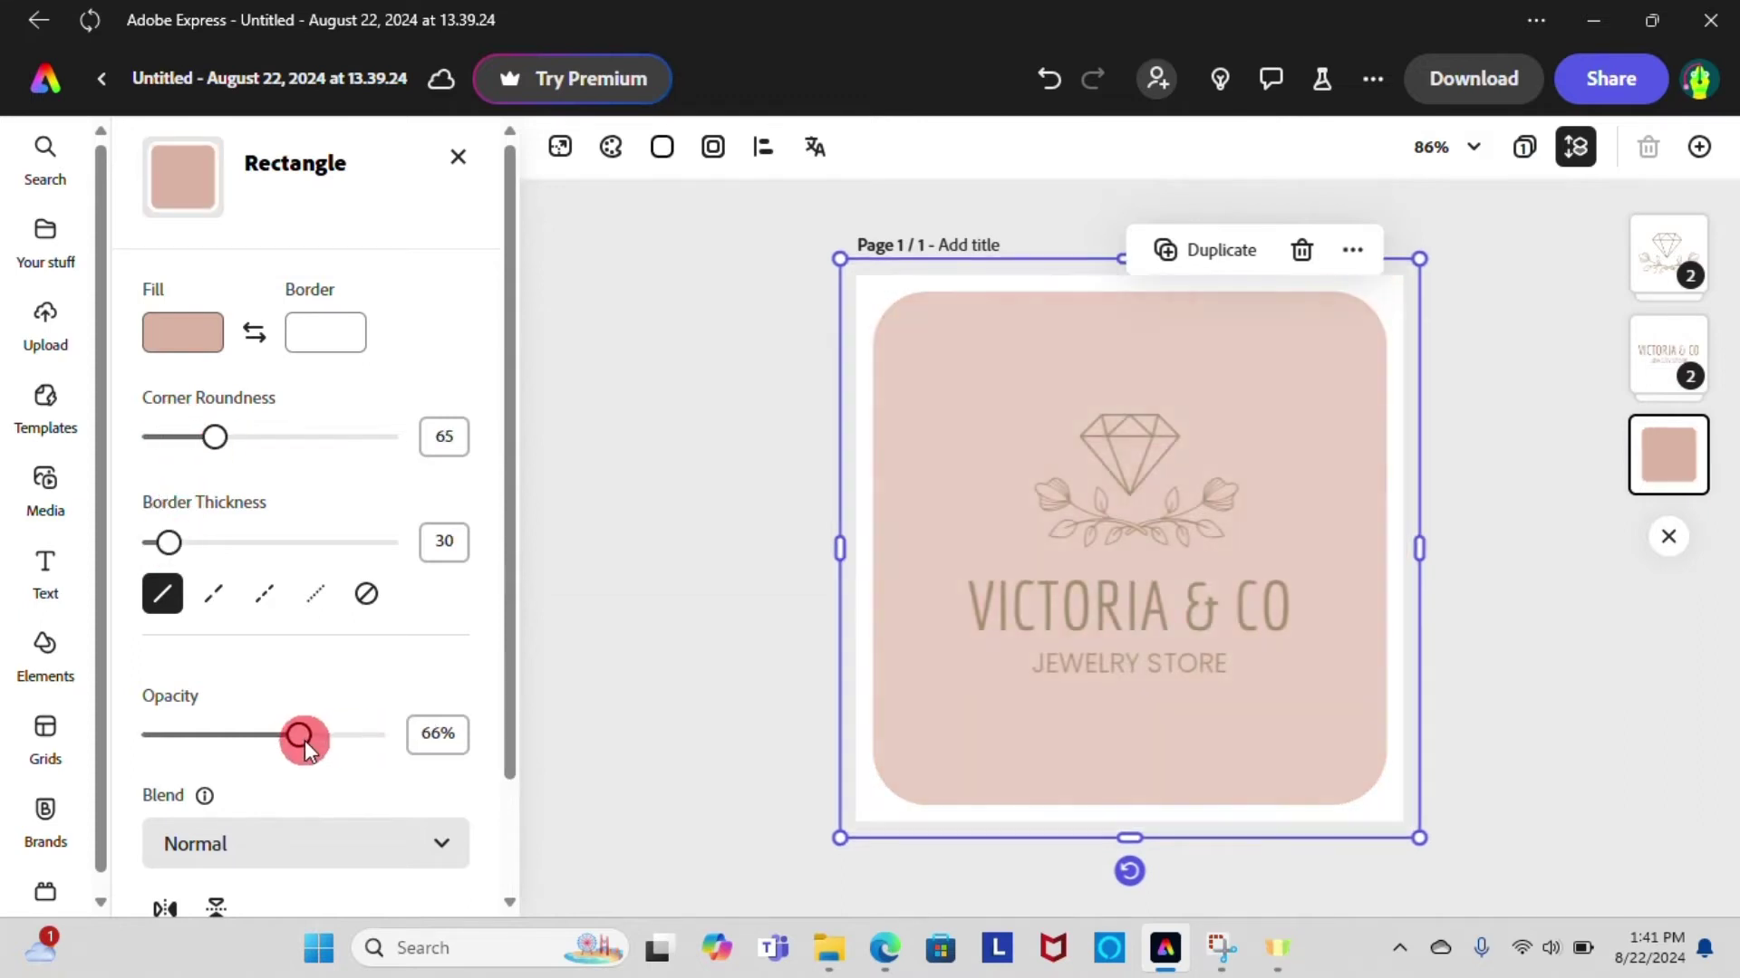
Apply the Drop In animation to the logo background
{"action": "scroll", "coordinate": [299, 752], "scroll_direction": "down", "scroll_amount": 2}
{"action": "left_click", "coordinate": [280, 854]}
{"action": "left_click", "coordinate": [430, 591]}
{"action": "left_click", "coordinate": [750, 598]}
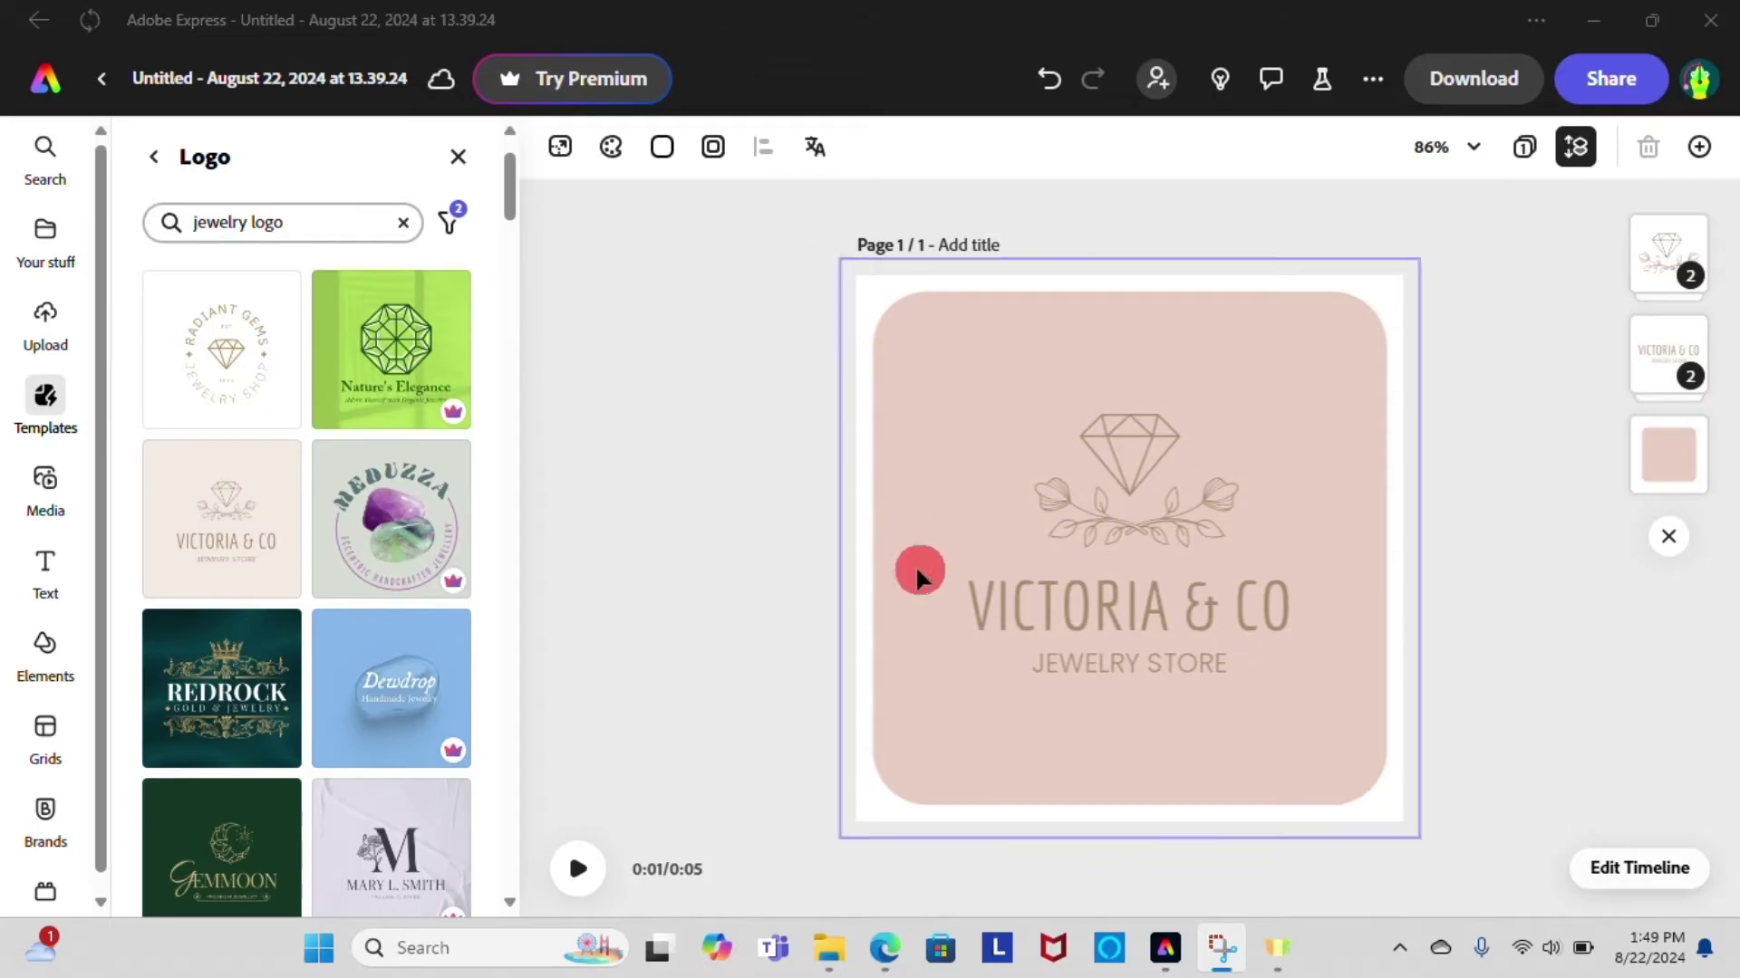
Replace the VICTORIA & CO title text with DREAMERY
{"action": "left_click", "coordinate": [1103, 614]}
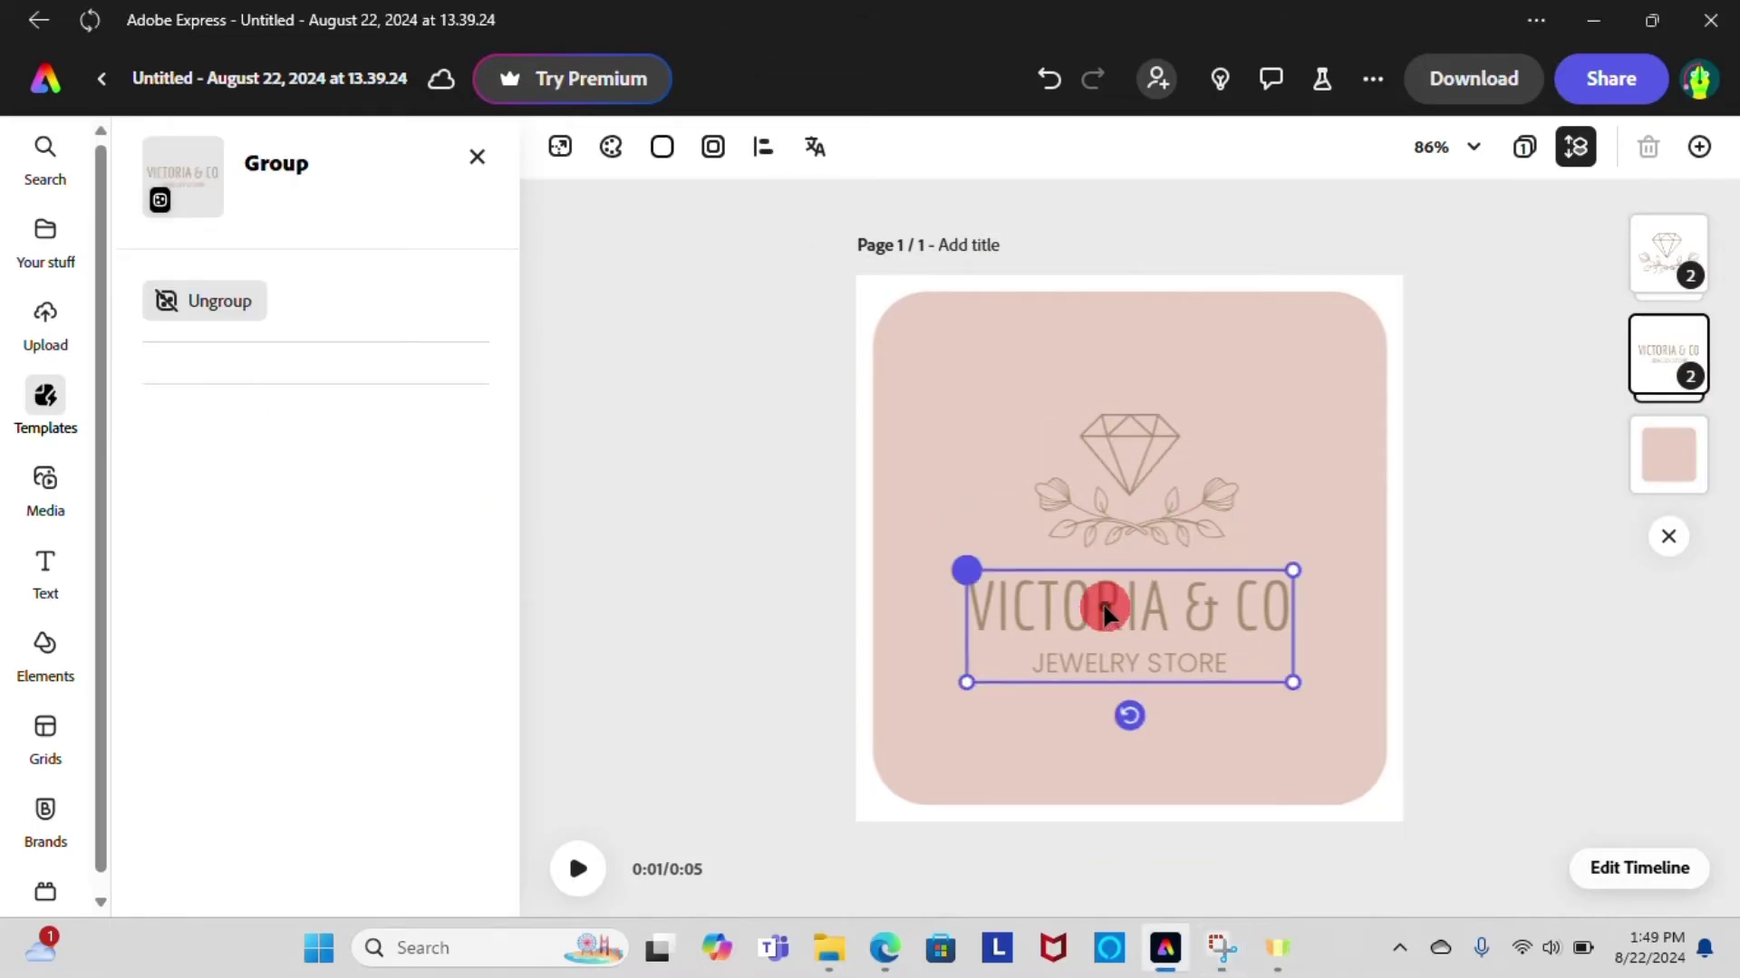
{"action": "left_click", "coordinate": [1106, 605]}
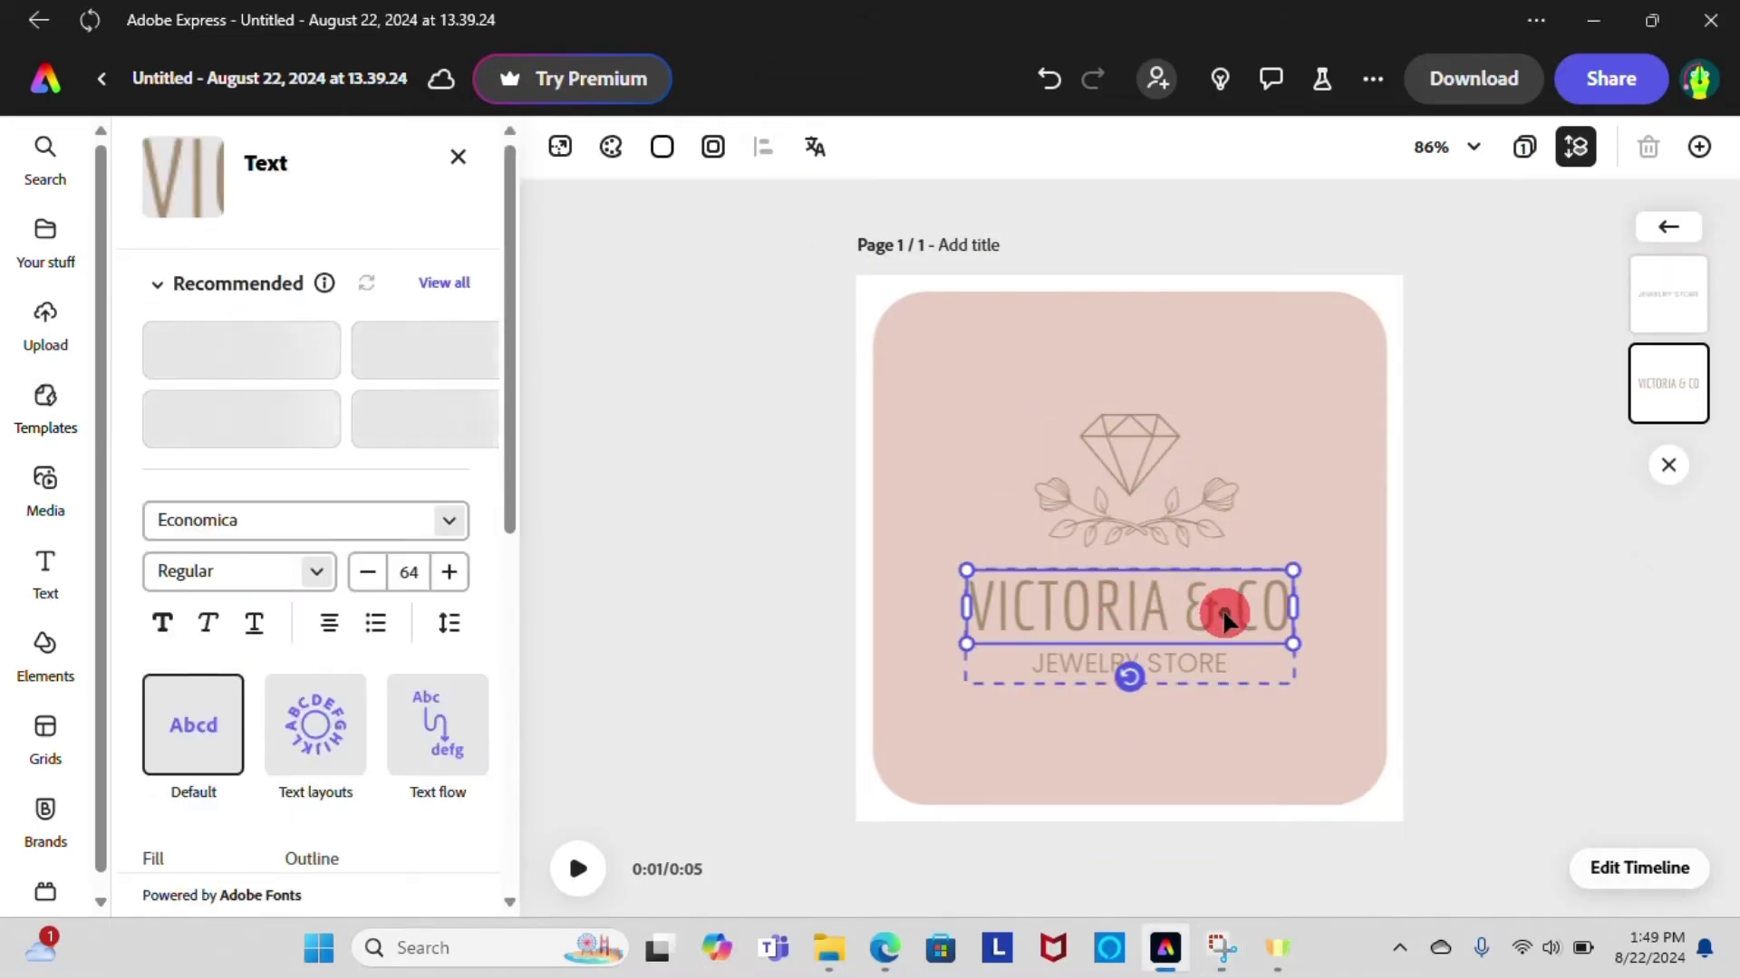
{"action": "triple_click", "coordinate": [1223, 616]}
{"action": "type", "text": "DREA"}
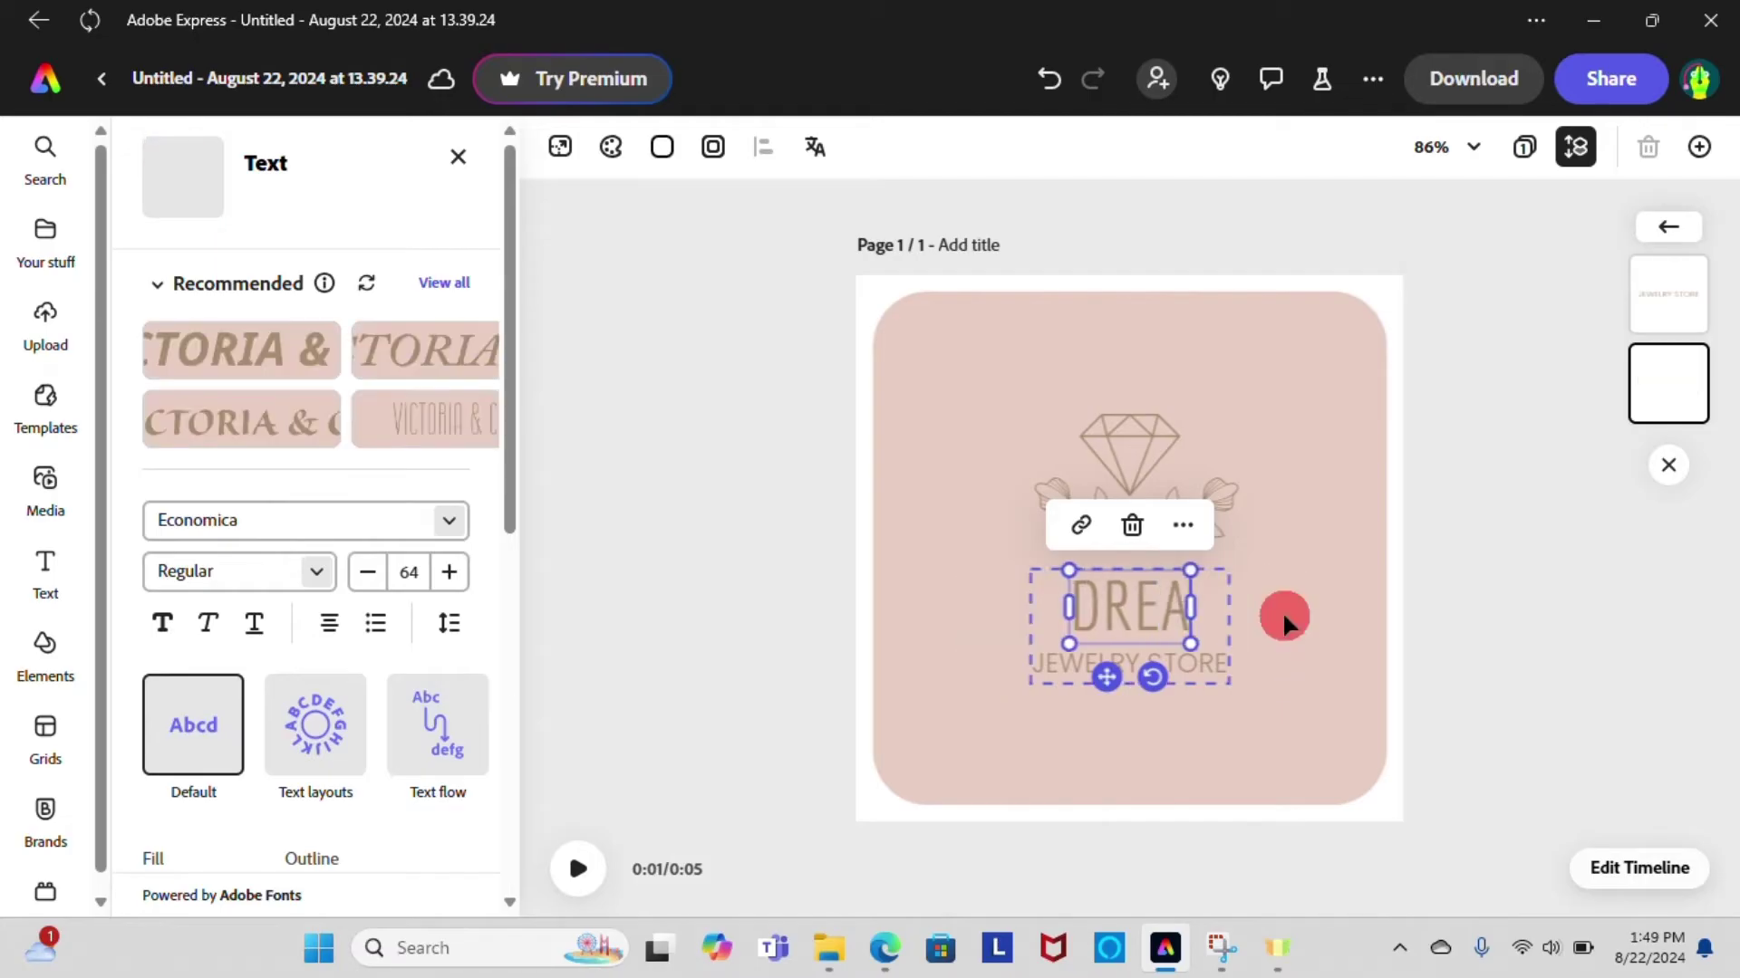
{"action": "type", "text": "MERY"}
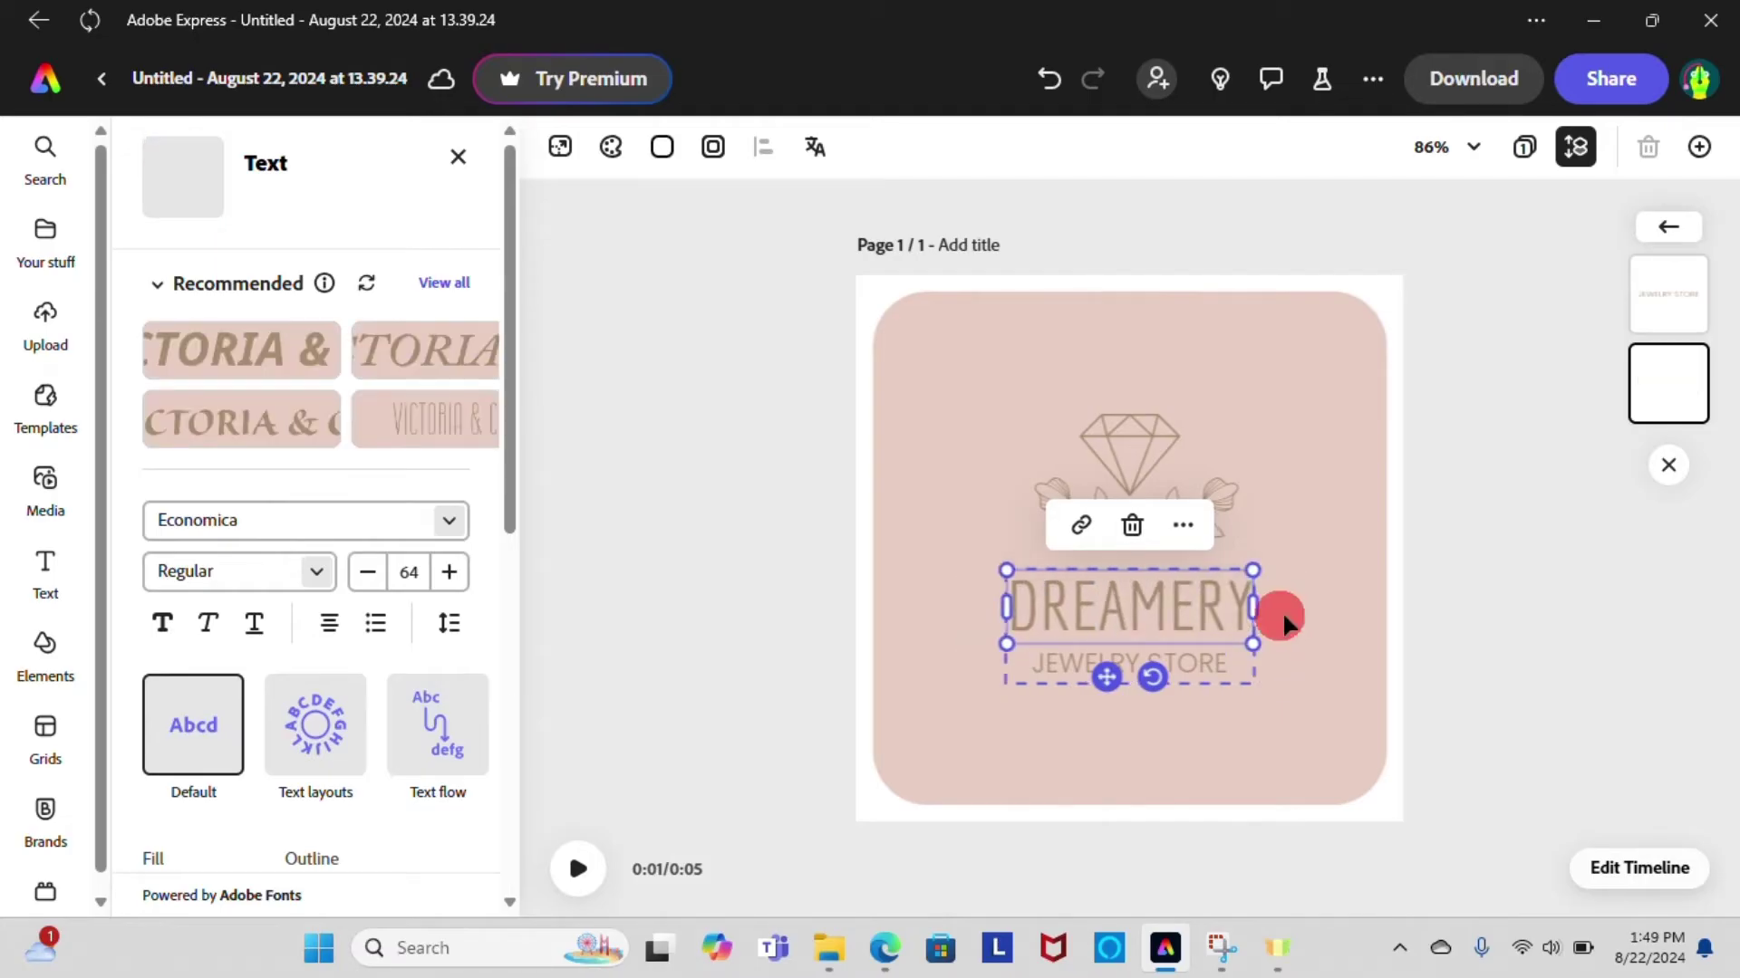
{"action": "left_click", "coordinate": [877, 870]}
{"action": "left_click", "coordinate": [1134, 684]}
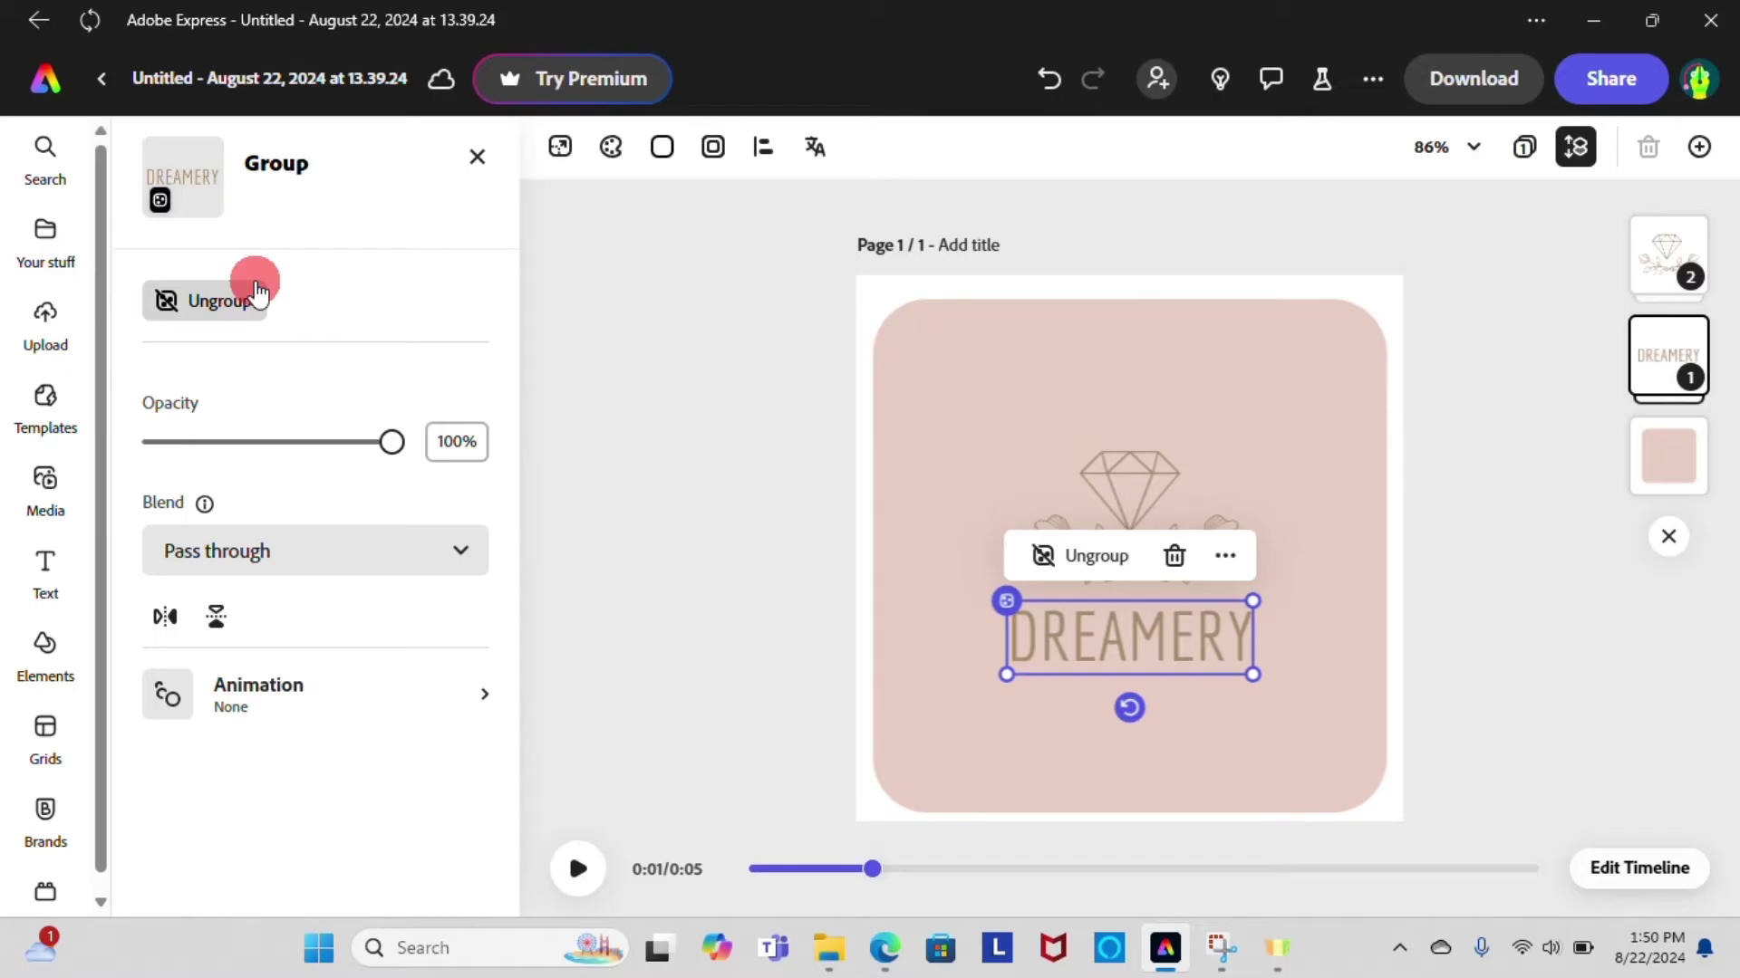
Ungroup DREAMERY and set it to Abril Display at size 59 with a straight layout
{"action": "left_click", "coordinate": [222, 304]}
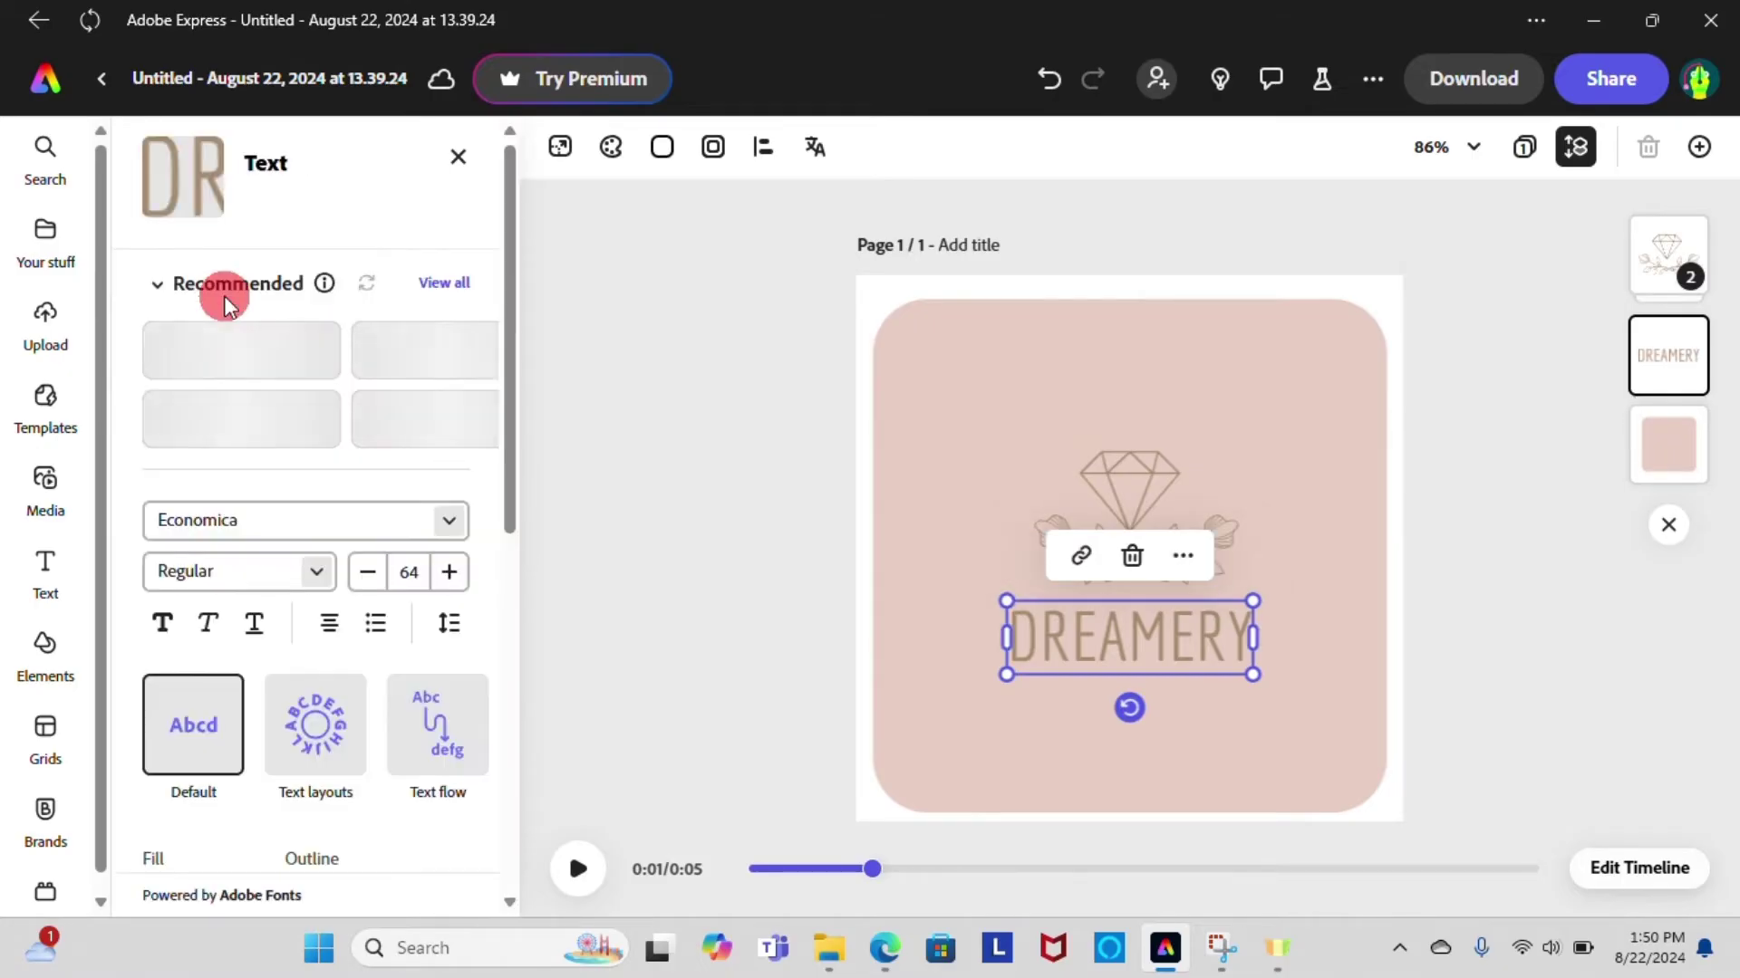
{"action": "left_click", "coordinate": [1088, 627]}
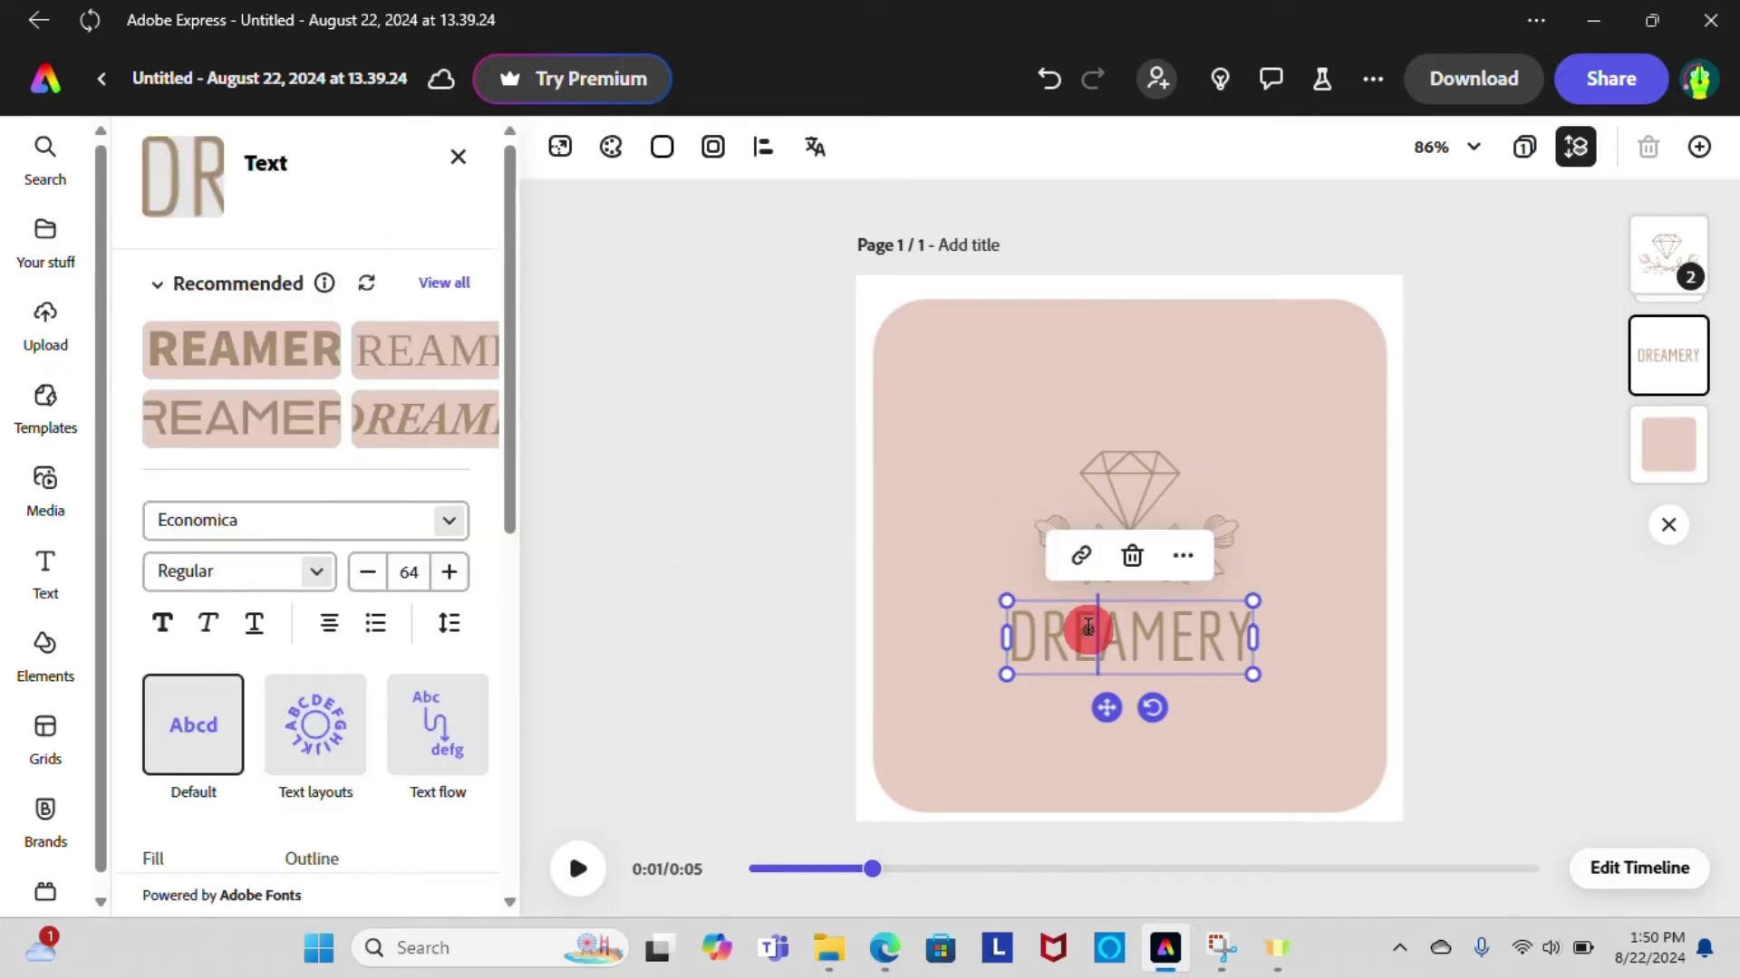
{"action": "left_click", "coordinate": [415, 520]}
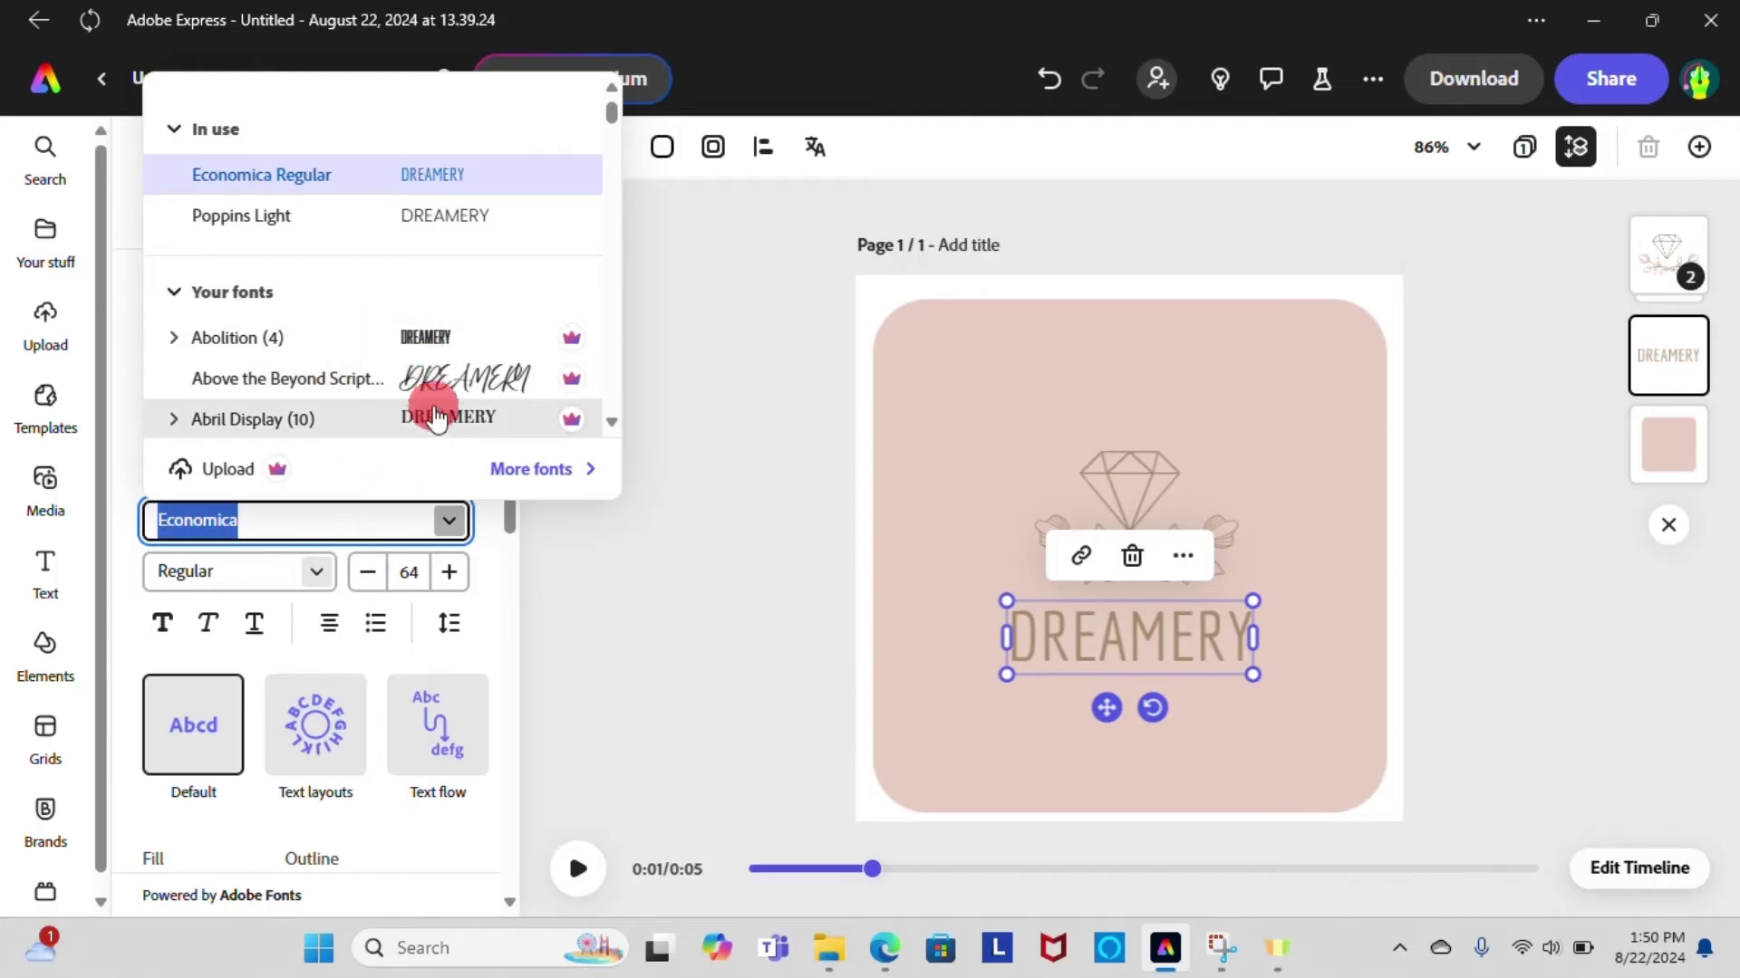
{"action": "left_click", "coordinate": [335, 415]}
{"action": "left_click", "coordinate": [367, 573]}
{"action": "left_click", "coordinate": [367, 574]}
{"action": "left_click", "coordinate": [367, 573]}
{"action": "left_click", "coordinate": [367, 573]}
{"action": "left_click", "coordinate": [367, 574]}
{"action": "left_click", "coordinate": [354, 693]}
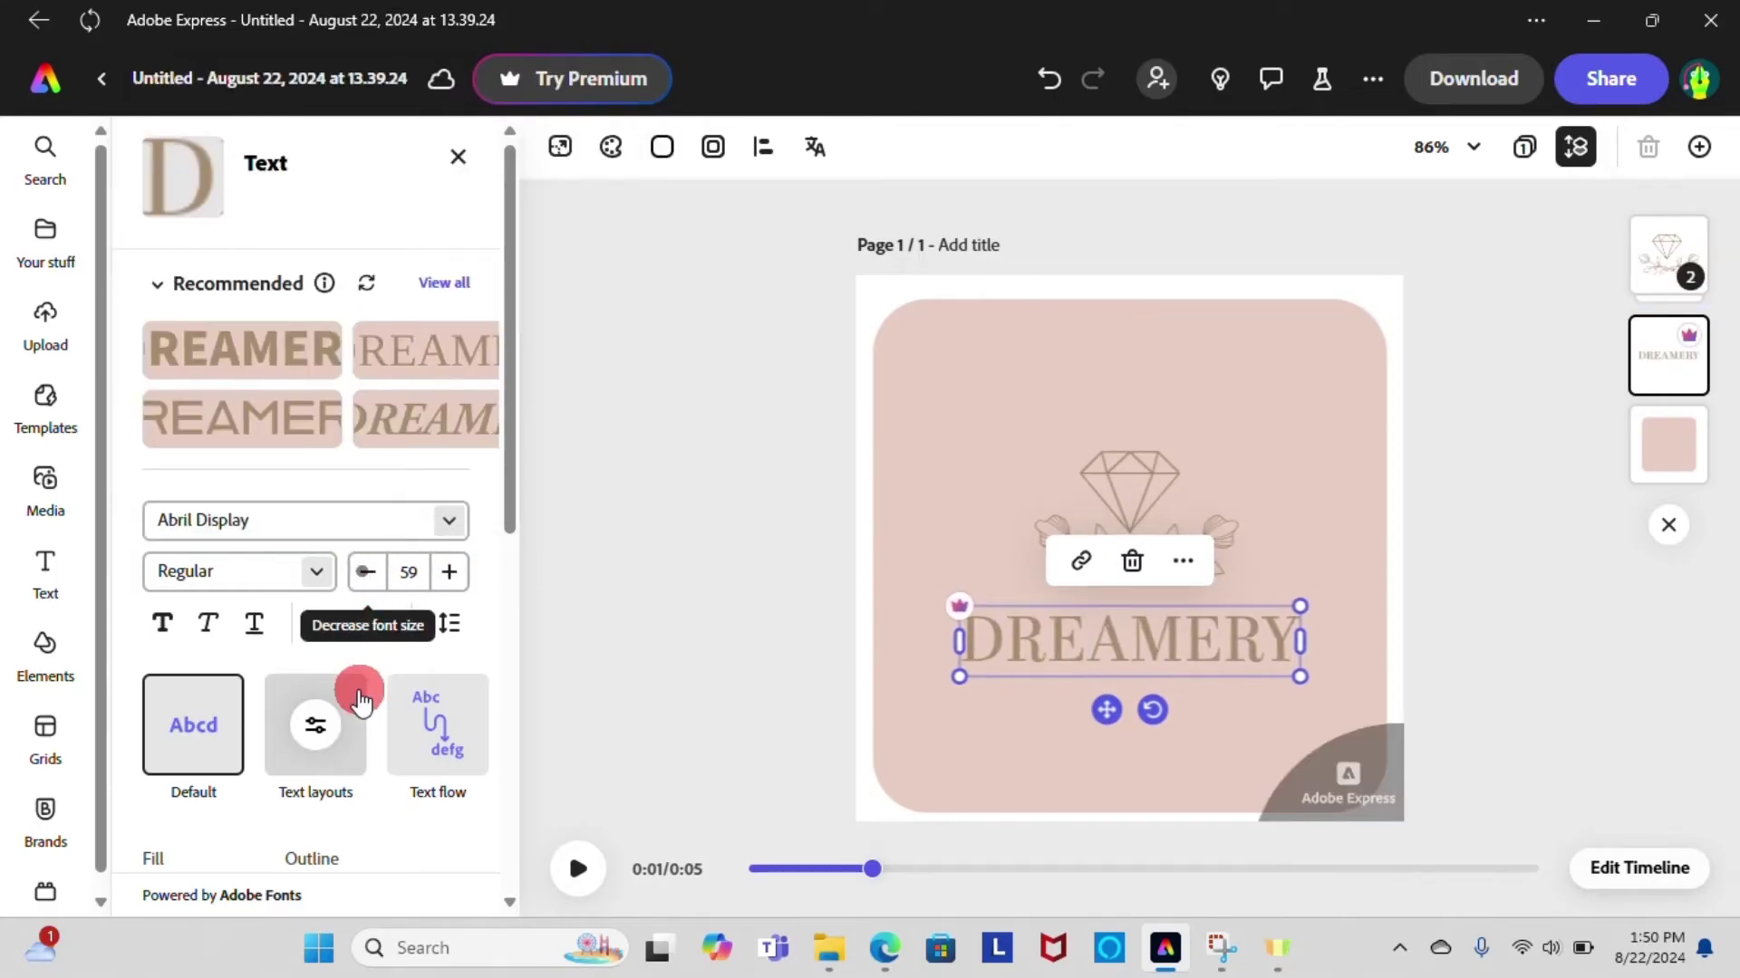
{"action": "left_click", "coordinate": [208, 448]}
Give DREAMERY a dark purple fill and a mauve outline of 13 at 100% opacity
{"action": "scroll", "coordinate": [354, 580], "scroll_direction": "down", "scroll_amount": 1}
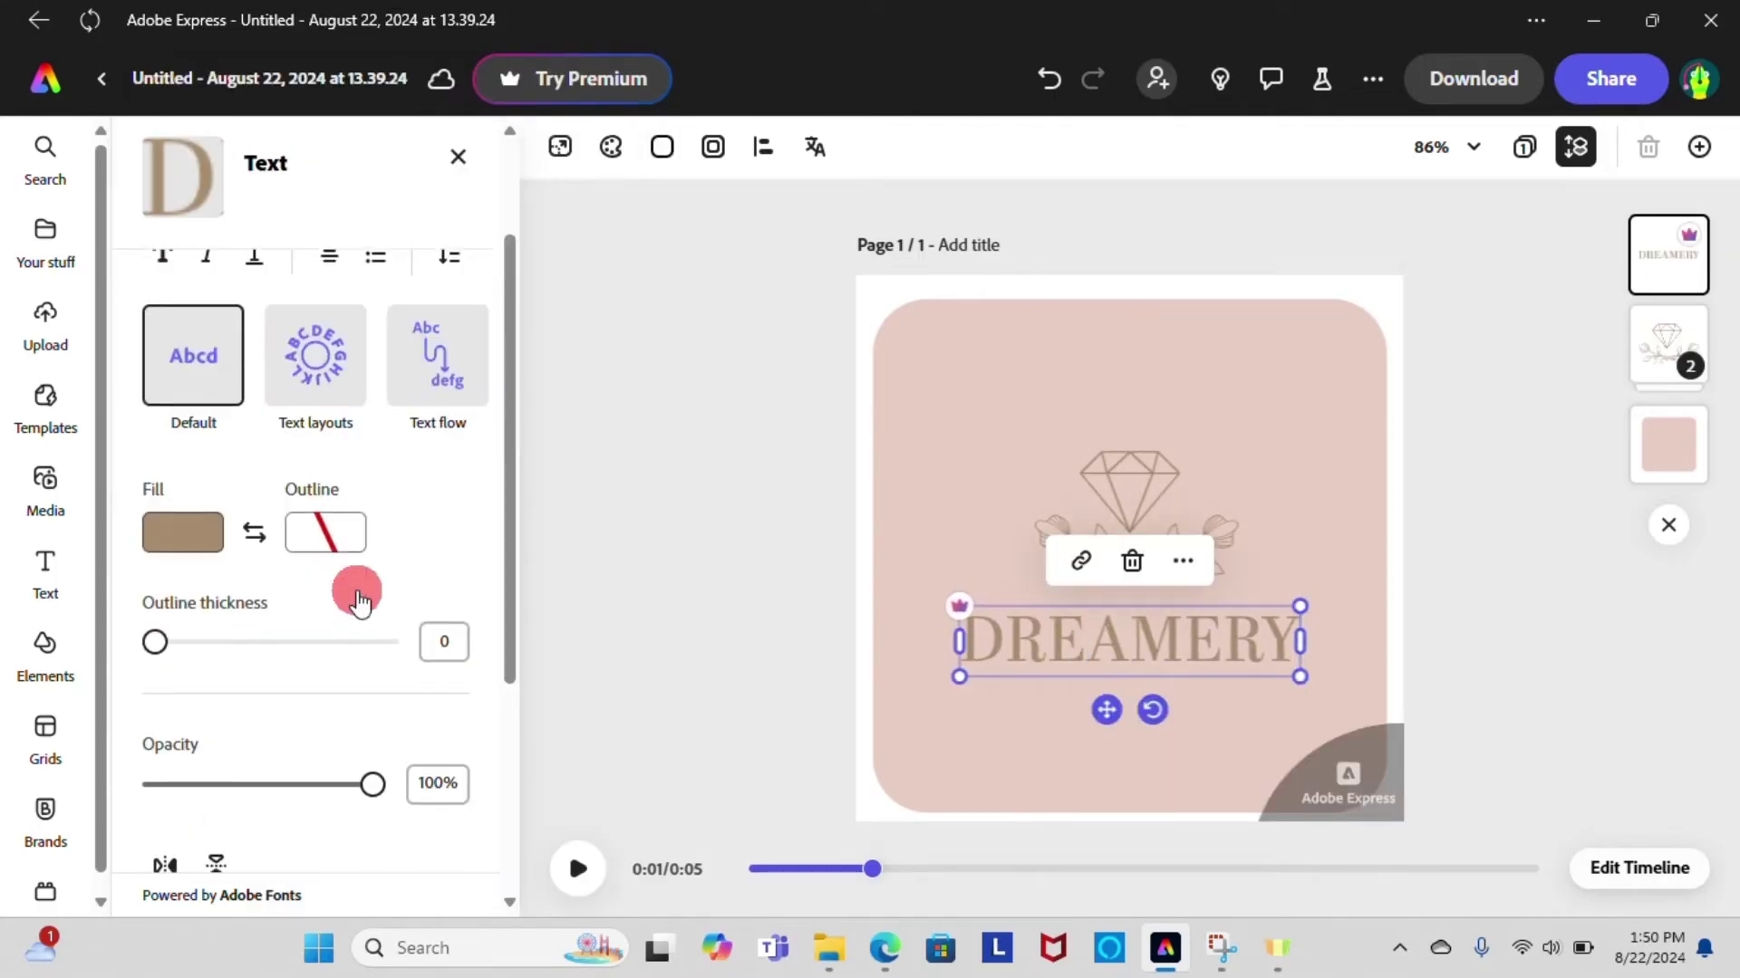
{"action": "left_click", "coordinate": [195, 533]}
{"action": "mouse_move", "coordinate": [155, 633]}
{"action": "left_mouse_down"}
{"action": "mouse_move", "coordinate": [200, 633]}
{"action": "mouse_move", "coordinate": [185, 633]}
{"action": "left_mouse_up"}
{"action": "left_click_drag", "start_coordinate": [372, 775], "coordinate": [446, 575]}
{"action": "scroll", "coordinate": [353, 634], "scroll_direction": "down", "scroll_amount": 3}
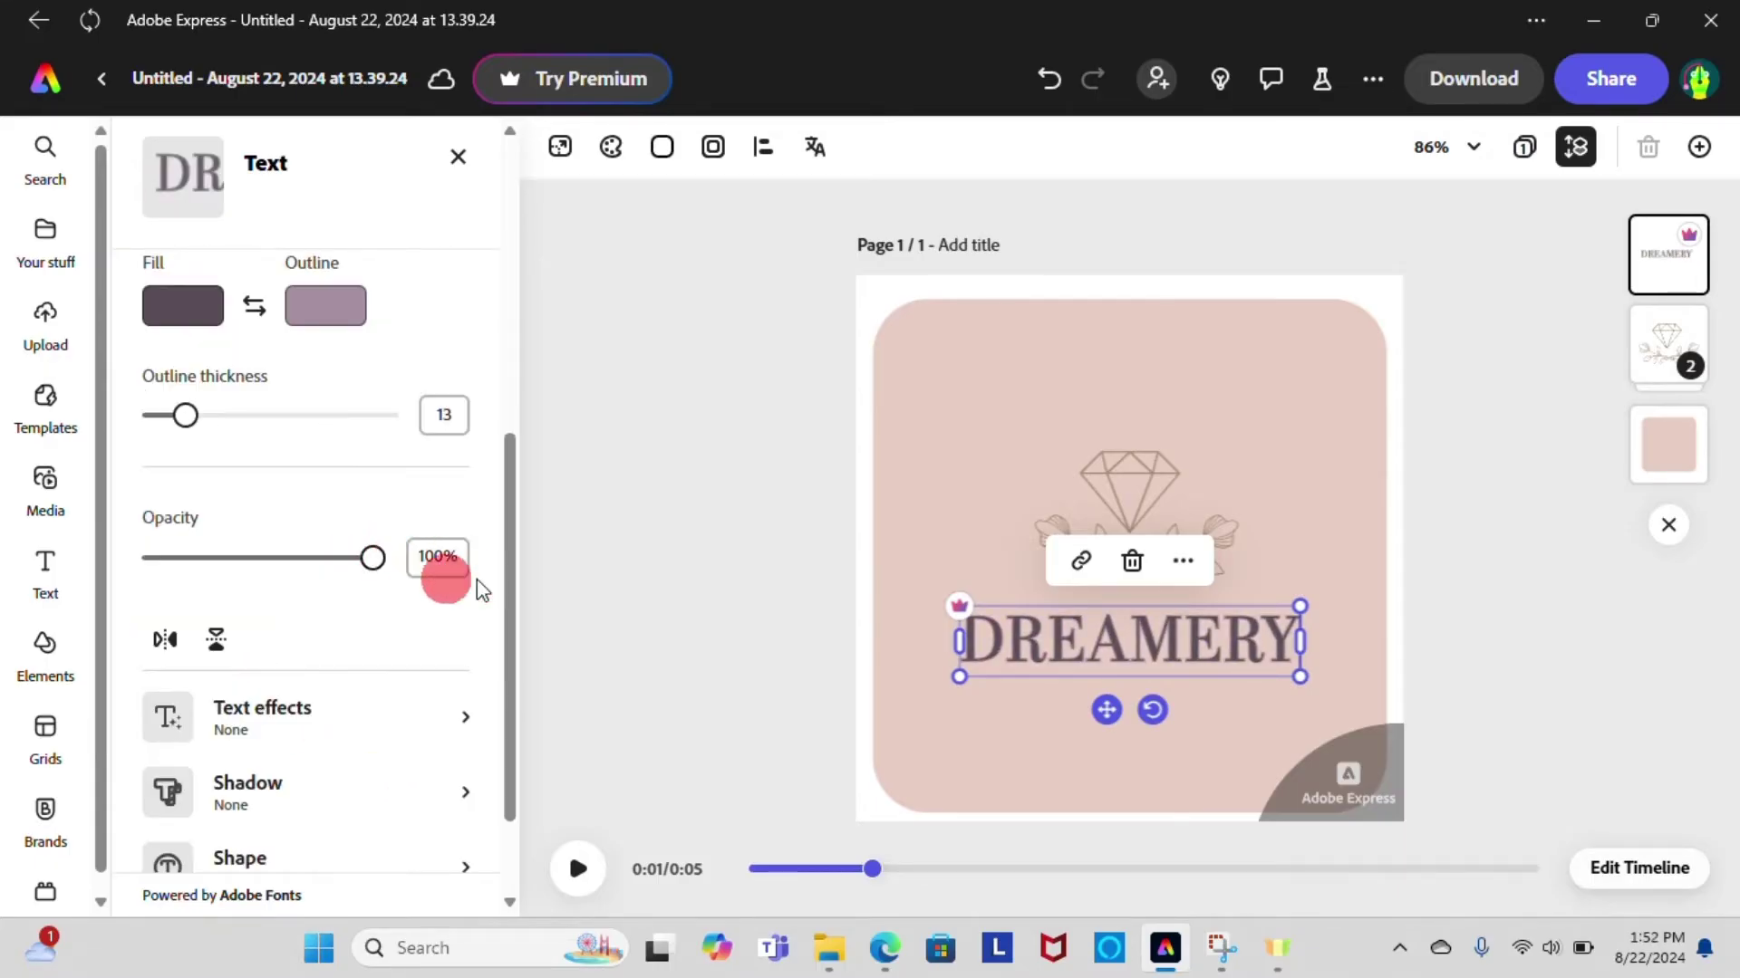
{"action": "scroll", "coordinate": [250, 611], "scroll_direction": "down", "scroll_amount": 2}
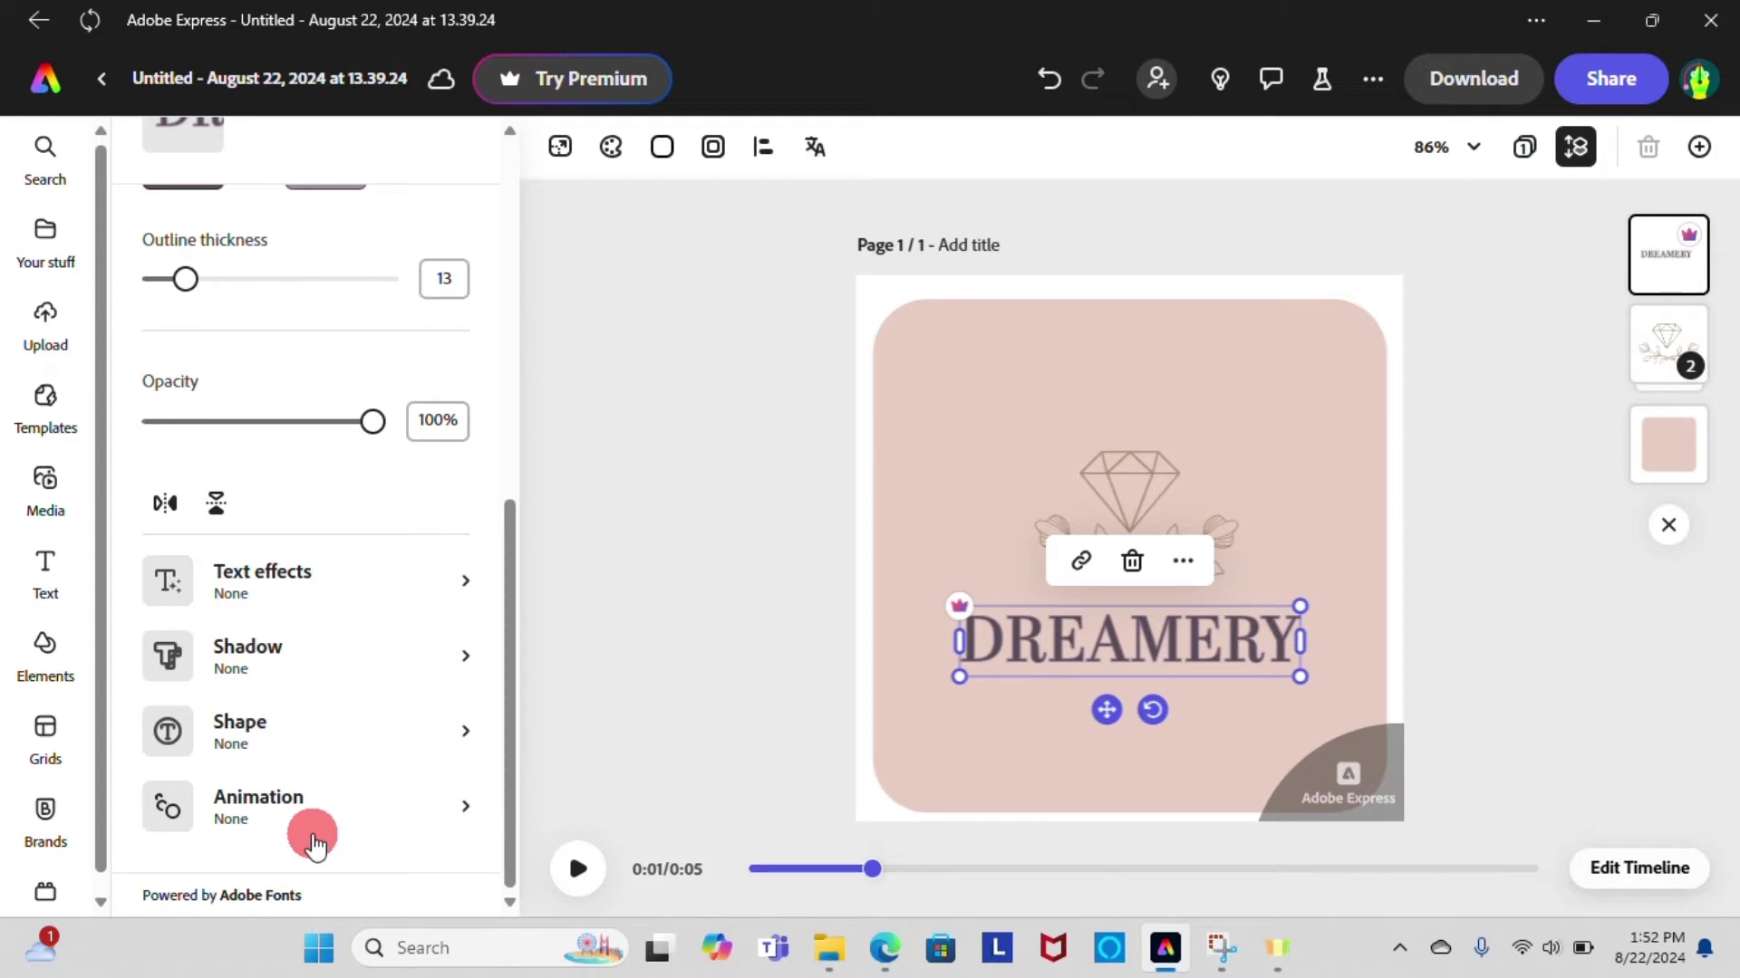
Set the DREAMERY title's entrance animation to Drop after trying Drift
{"action": "left_click", "coordinate": [311, 828]}
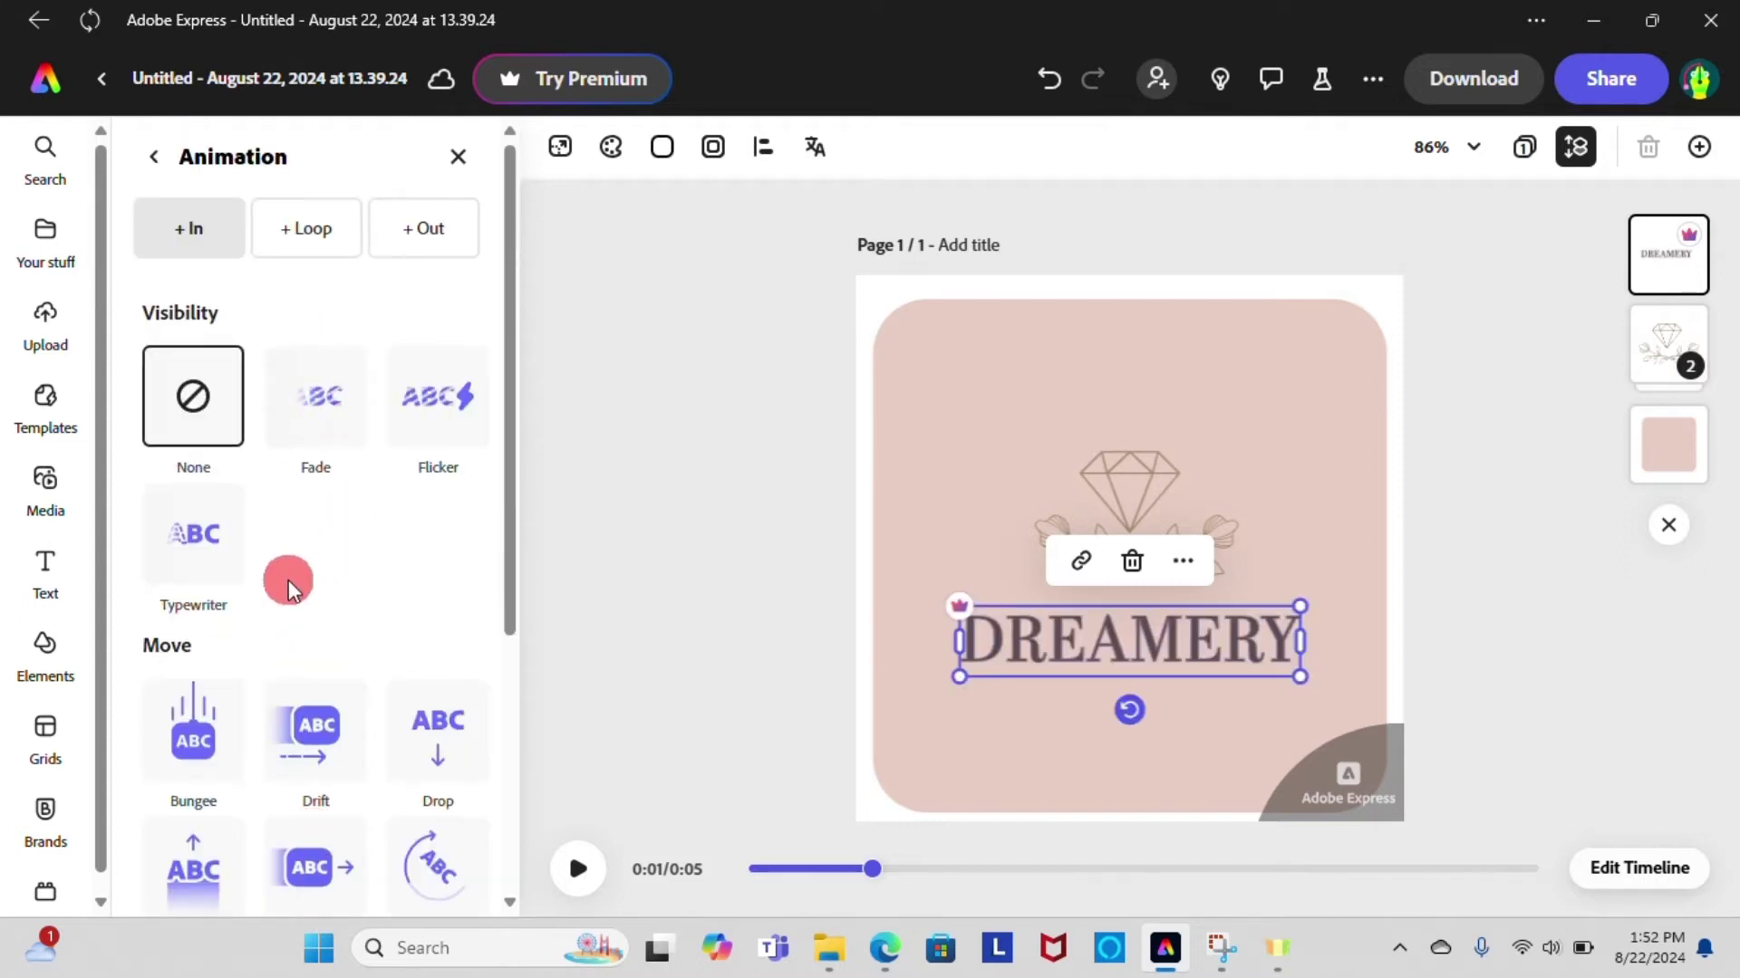
{"action": "scroll", "coordinate": [284, 574], "scroll_direction": "down", "scroll_amount": 3}
{"action": "left_click", "coordinate": [333, 512]}
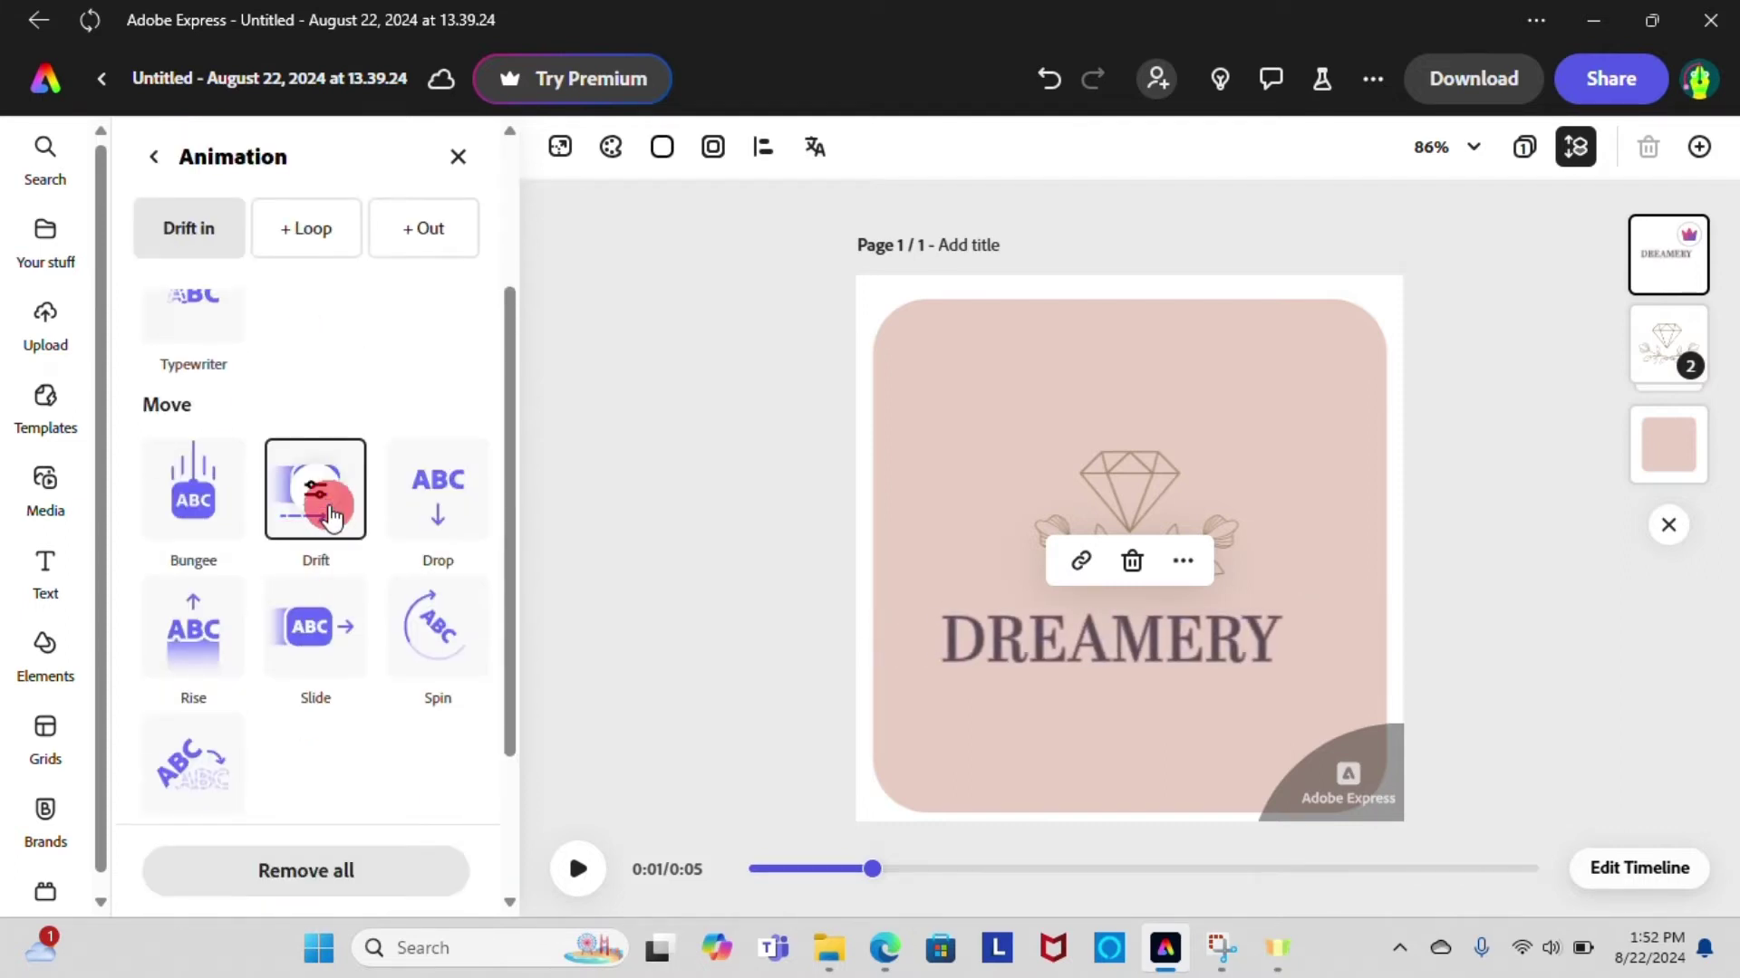
{"action": "left_click", "coordinate": [439, 497]}
{"action": "left_click", "coordinate": [495, 510]}
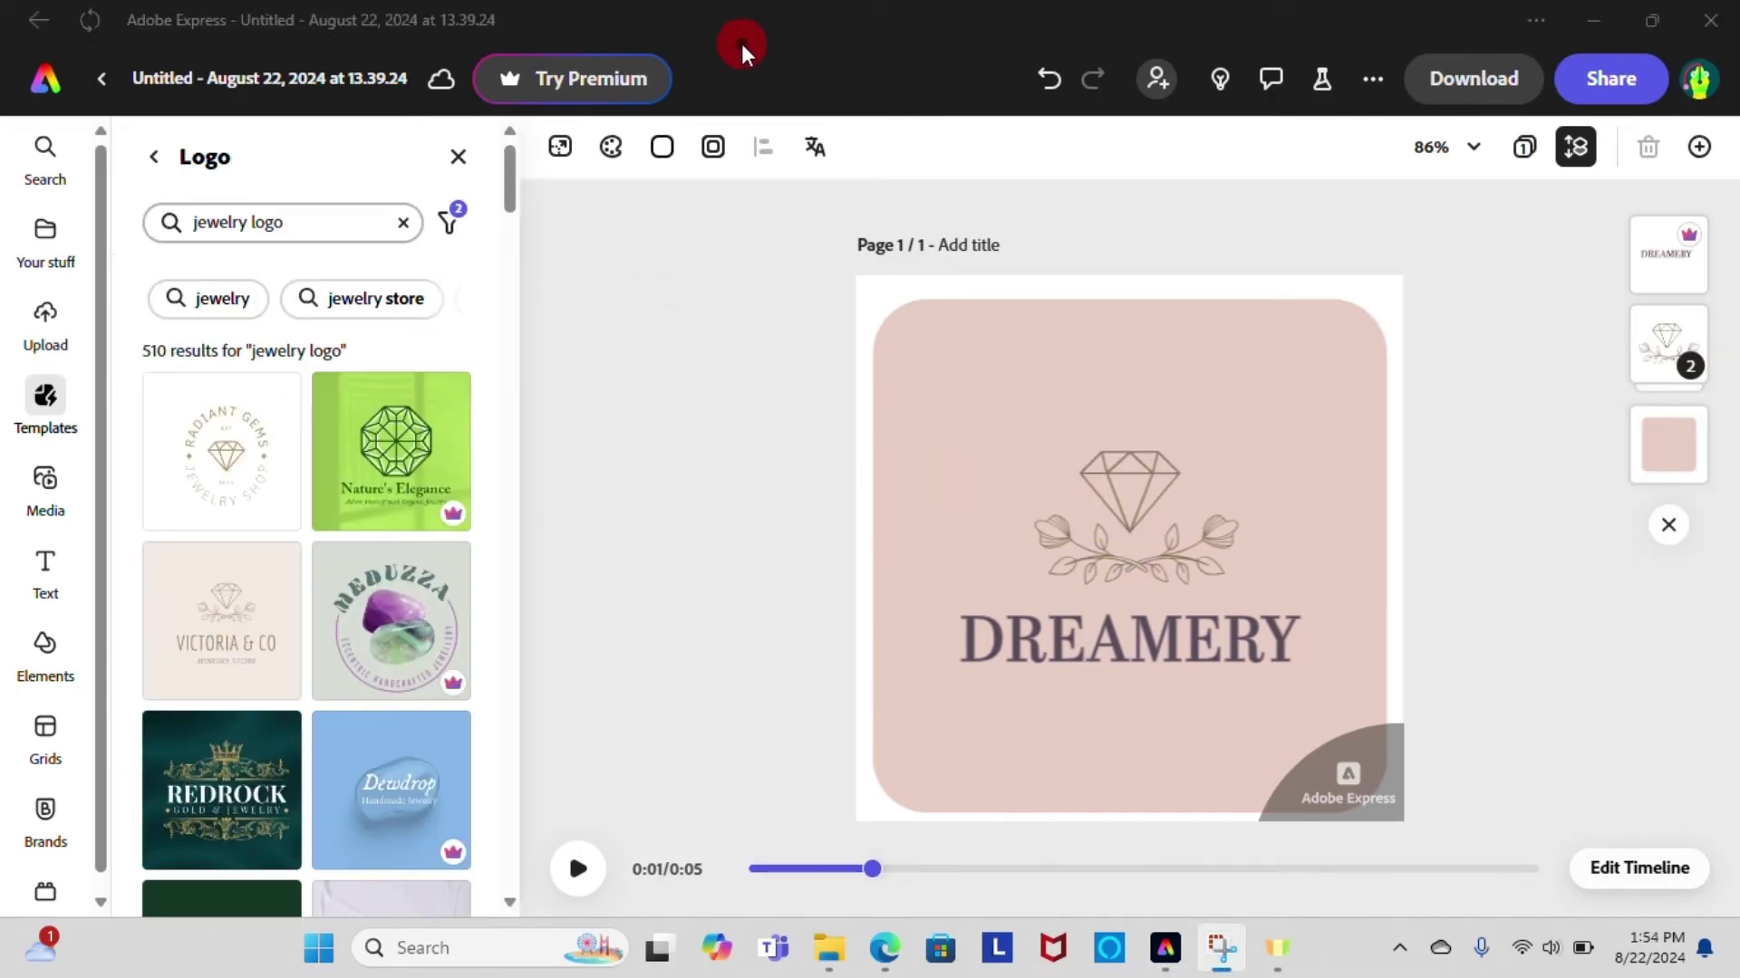
Test Flip vertical on the diamond graphic and give it a Slide in animation
{"action": "left_click", "coordinate": [1138, 504]}
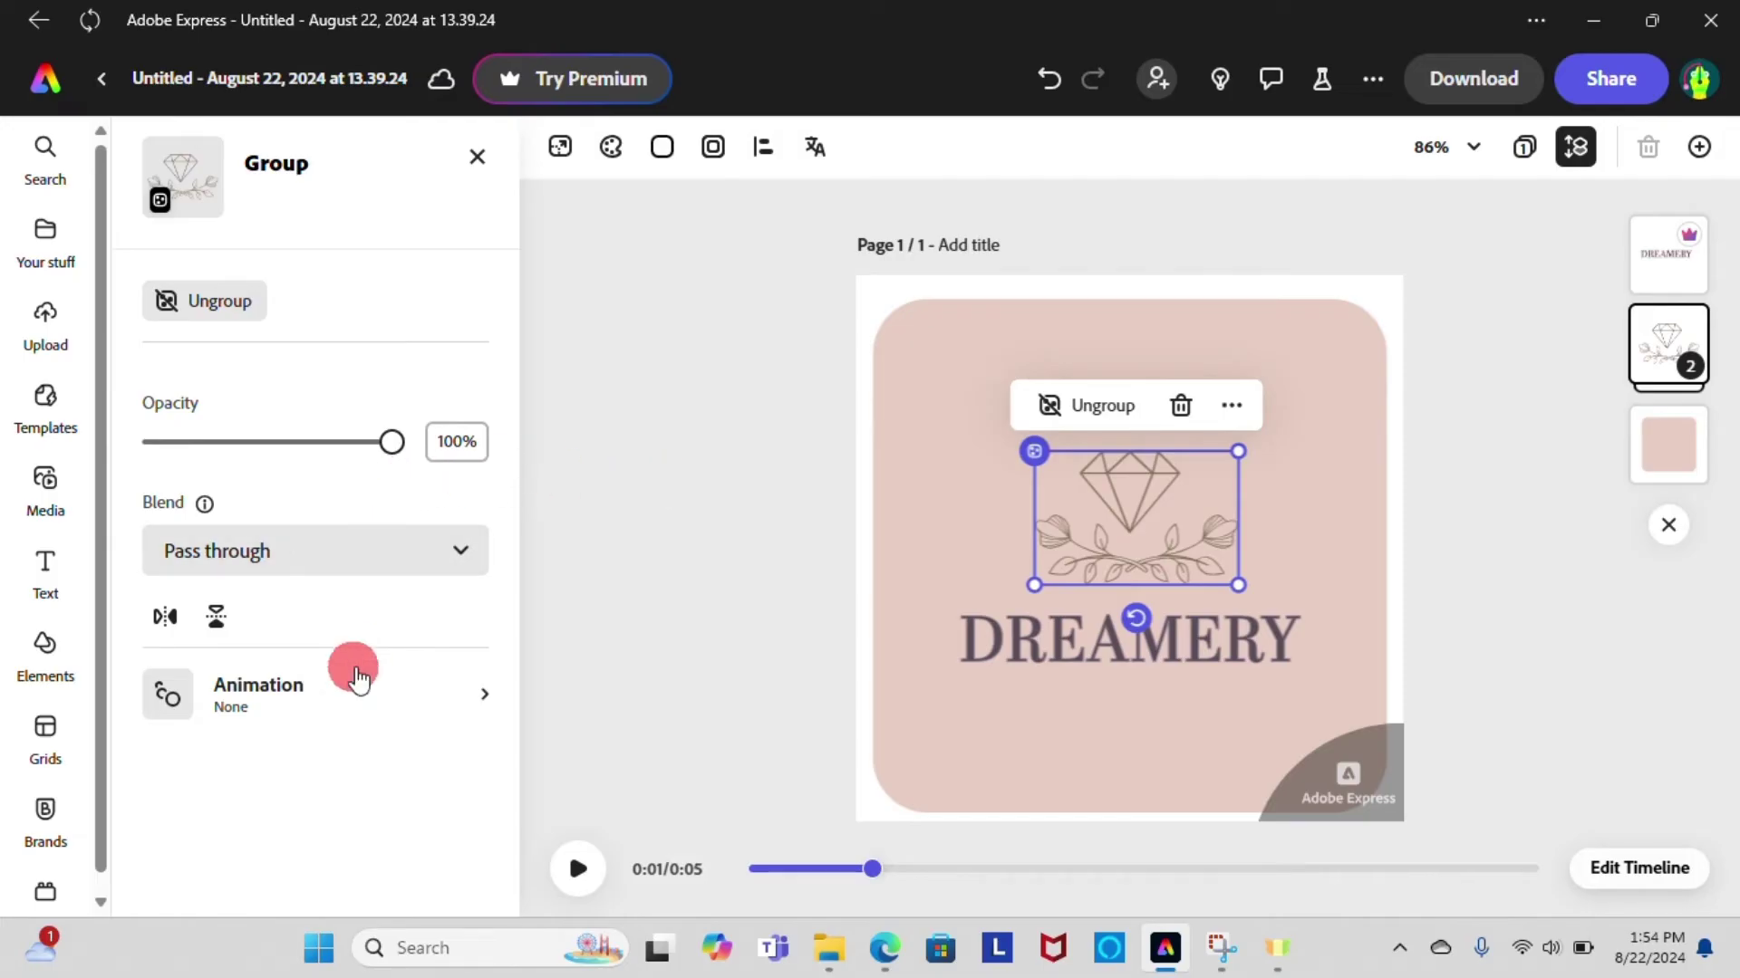
{"action": "left_click", "coordinate": [214, 618]}
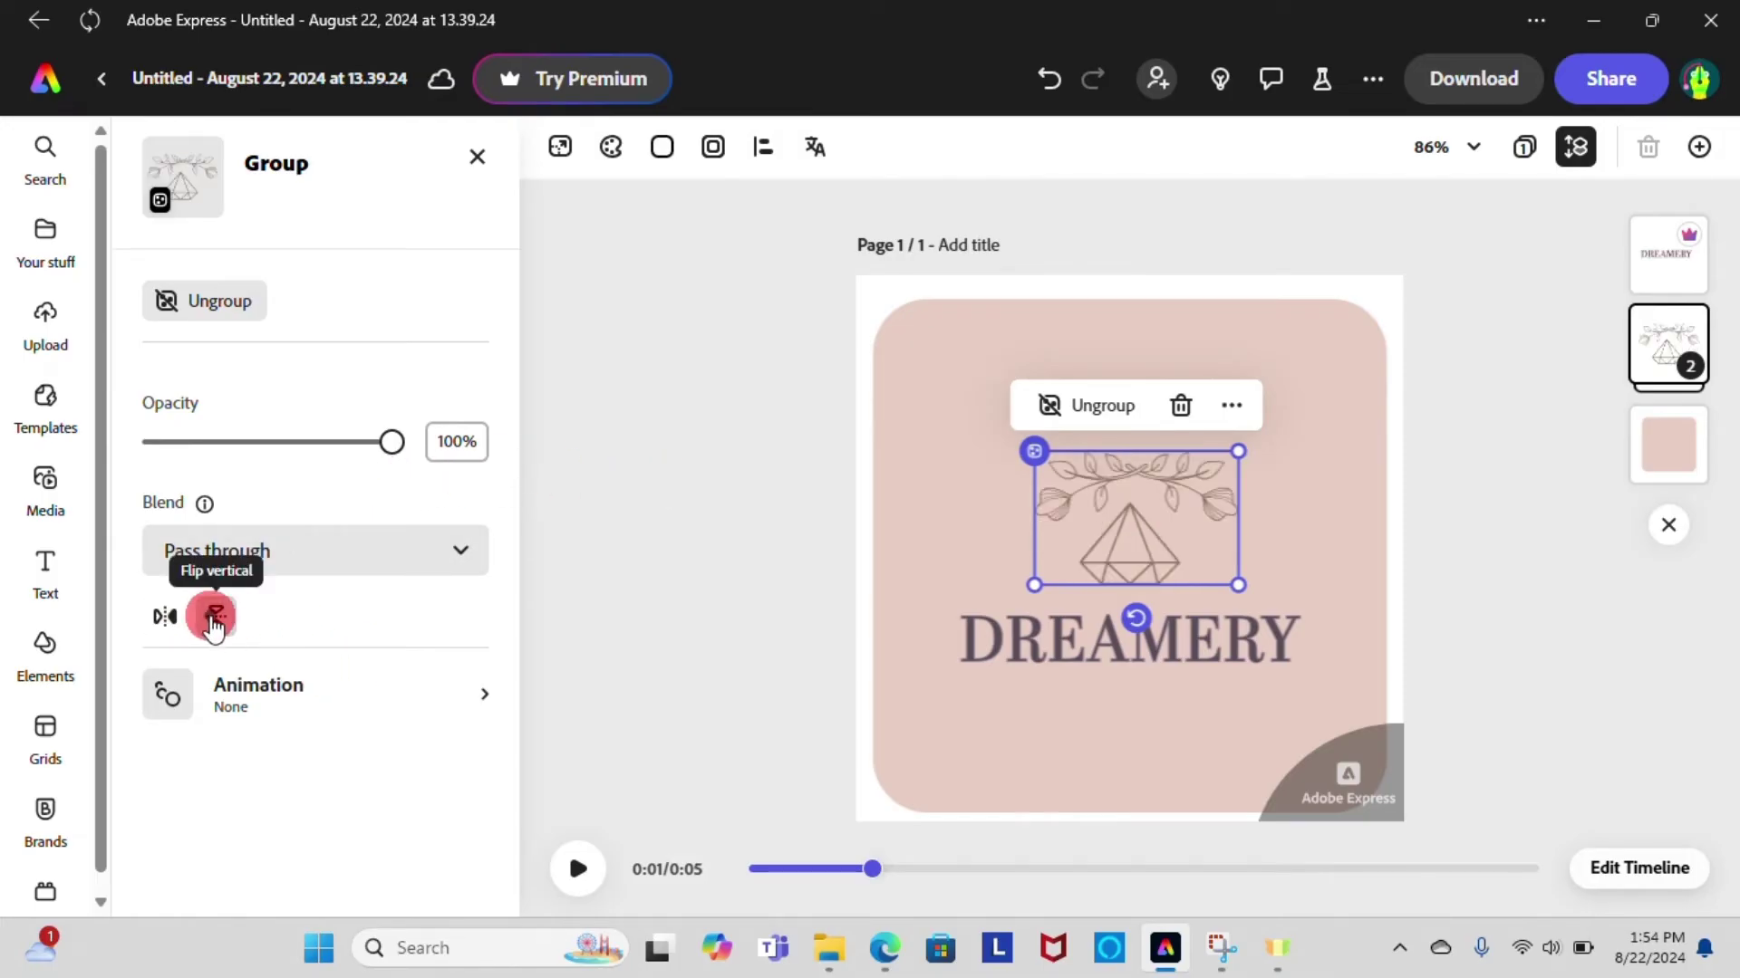
{"action": "left_click", "coordinate": [215, 619]}
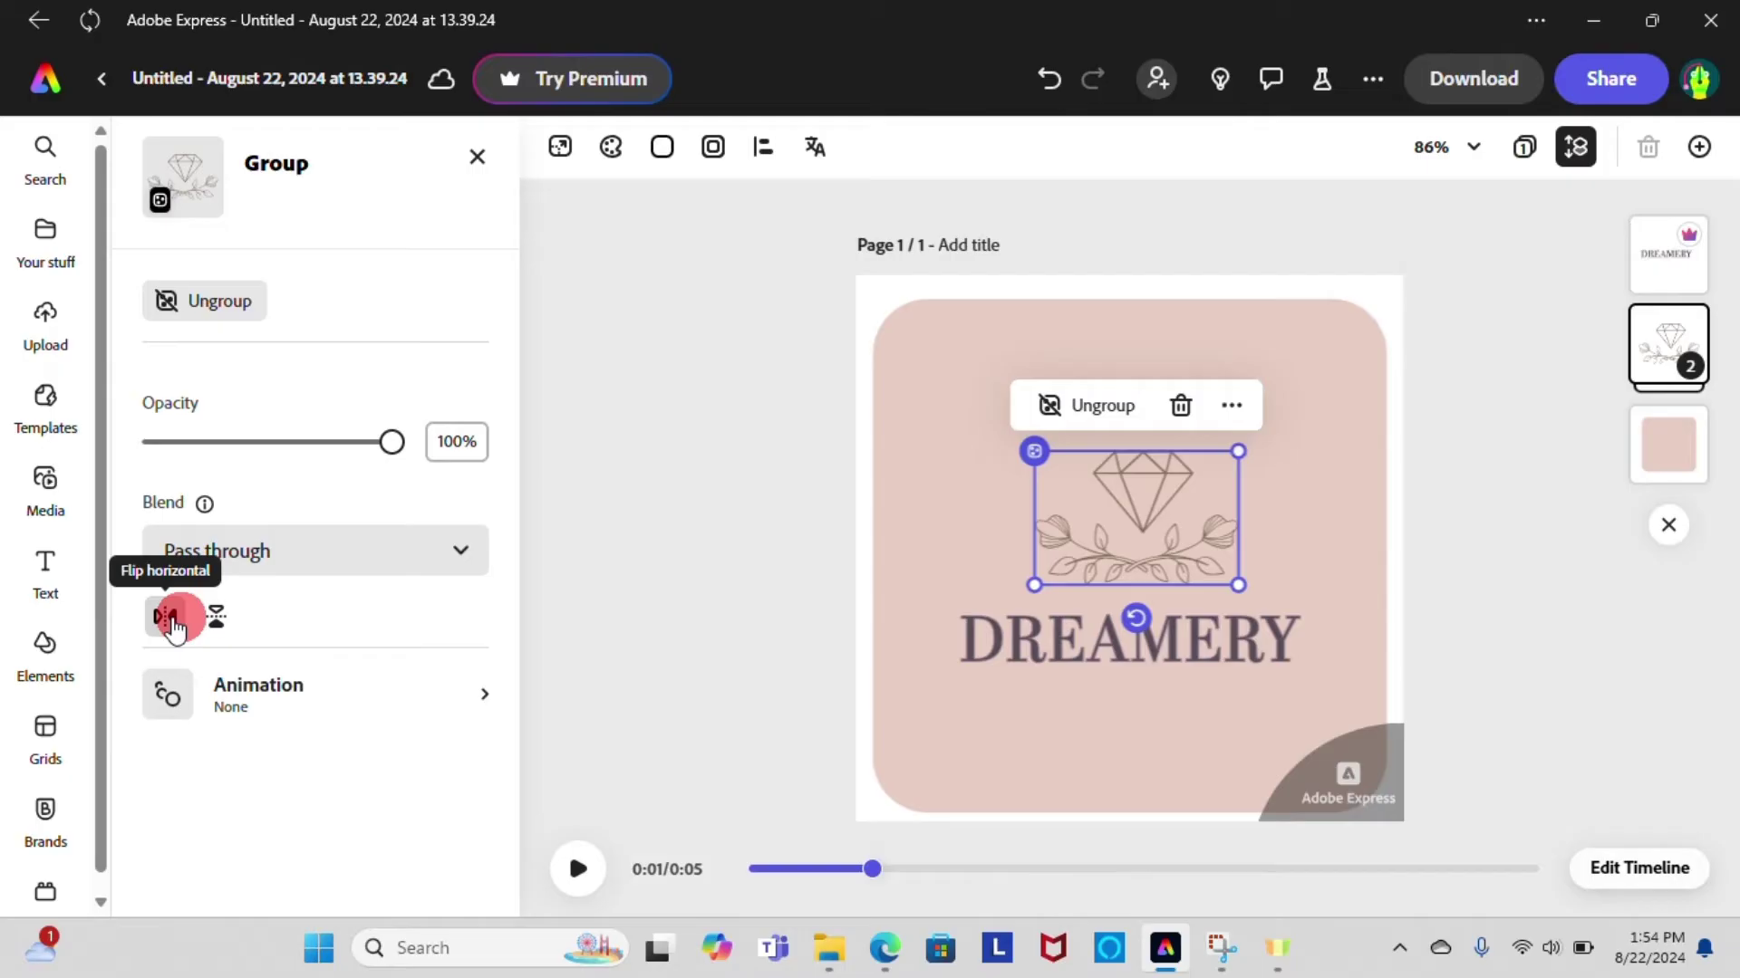
{"action": "left_click", "coordinate": [476, 696]}
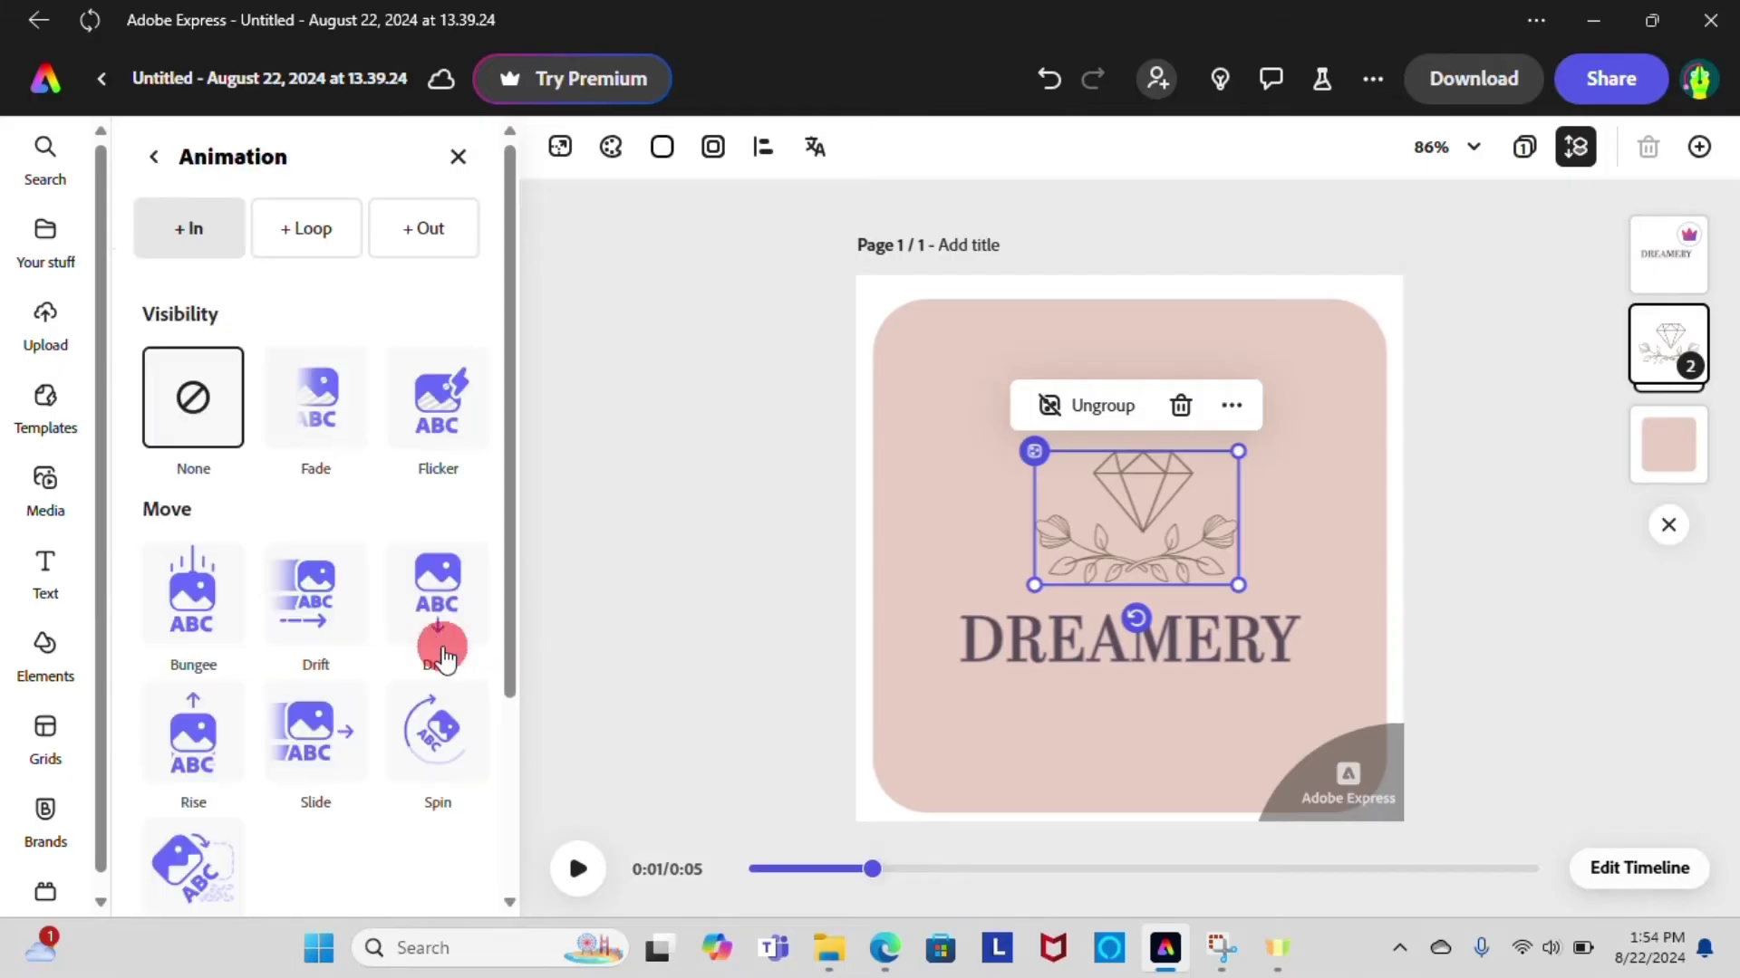
{"action": "left_click", "coordinate": [312, 732]}
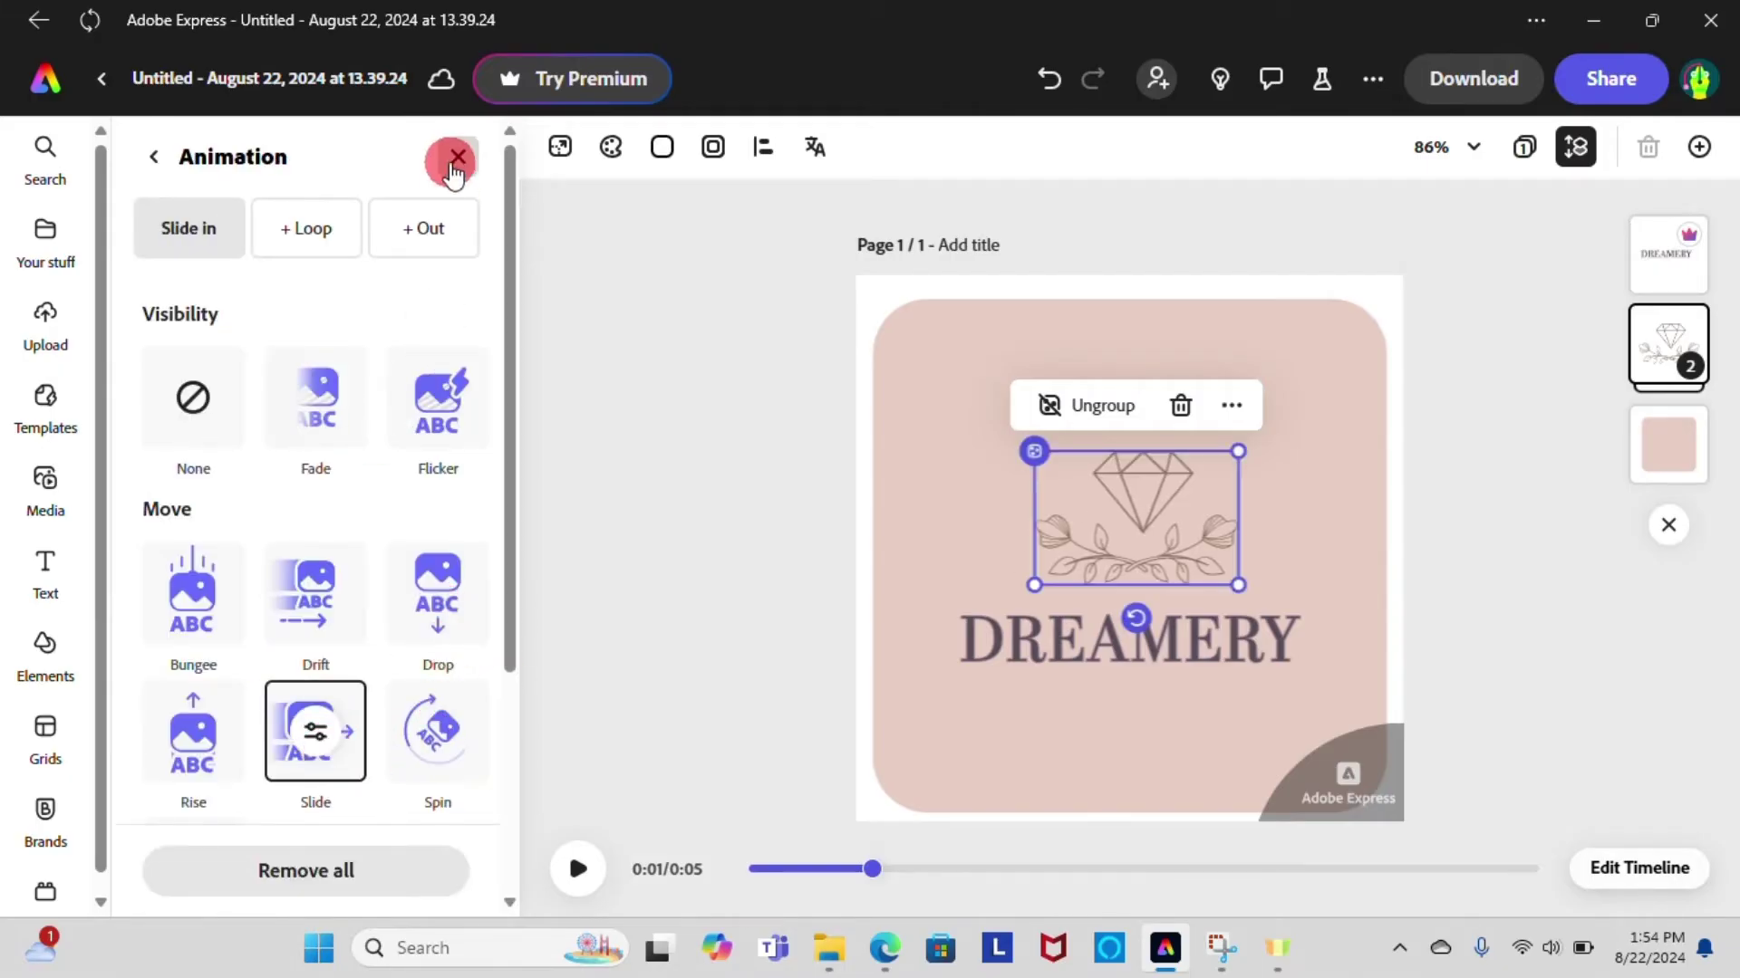
{"action": "left_click", "coordinate": [455, 159]}
Darken the diamond graphic's line colour and nudge it slightly into place
{"action": "left_click", "coordinate": [181, 399]}
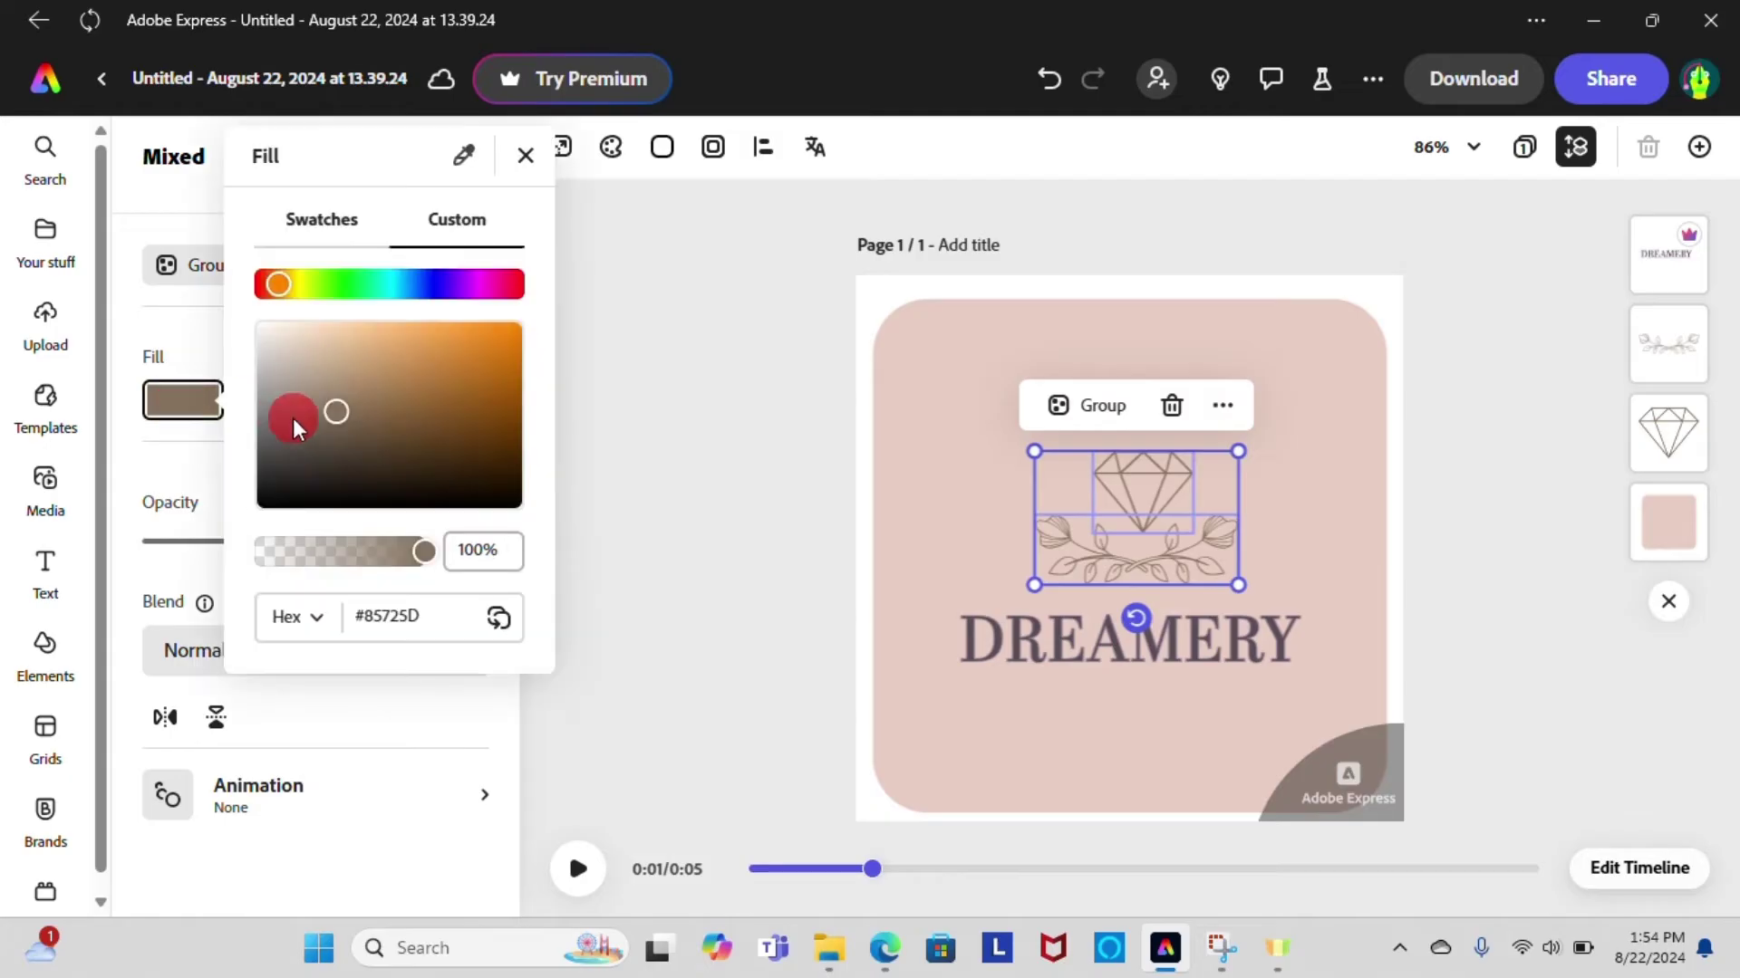
{"action": "left_click", "coordinate": [272, 256]}
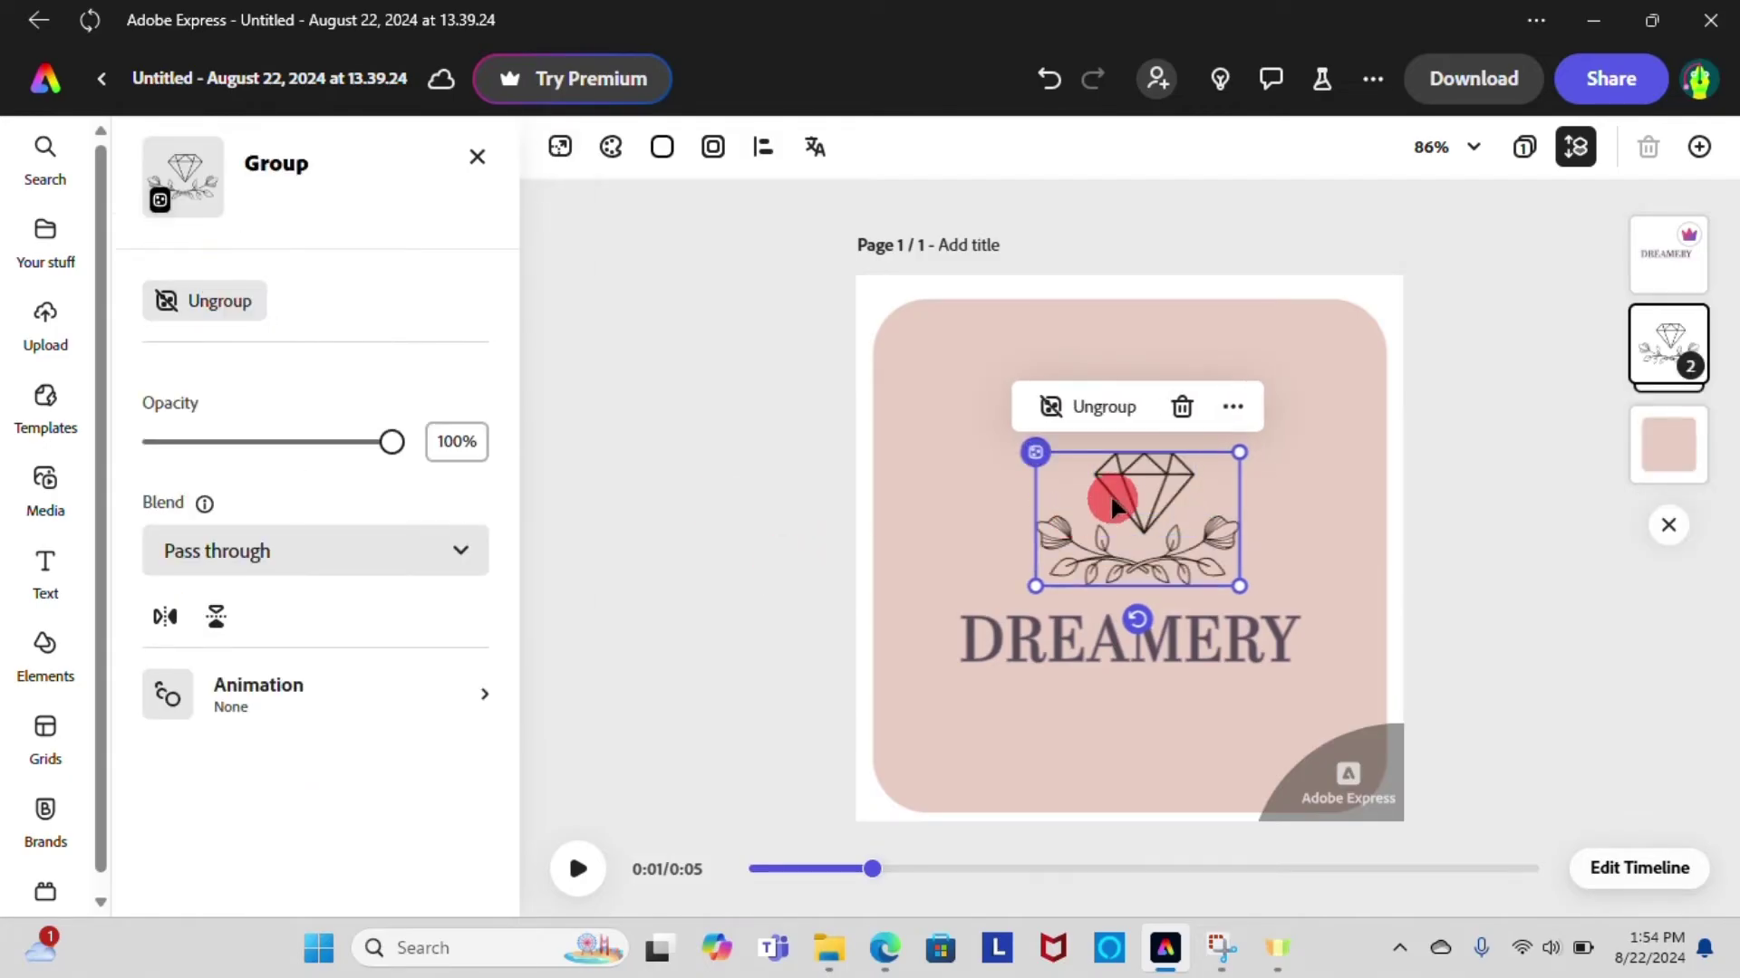
{"action": "left_click_drag", "start_coordinate": [1117, 489], "coordinate": [1108, 497]}
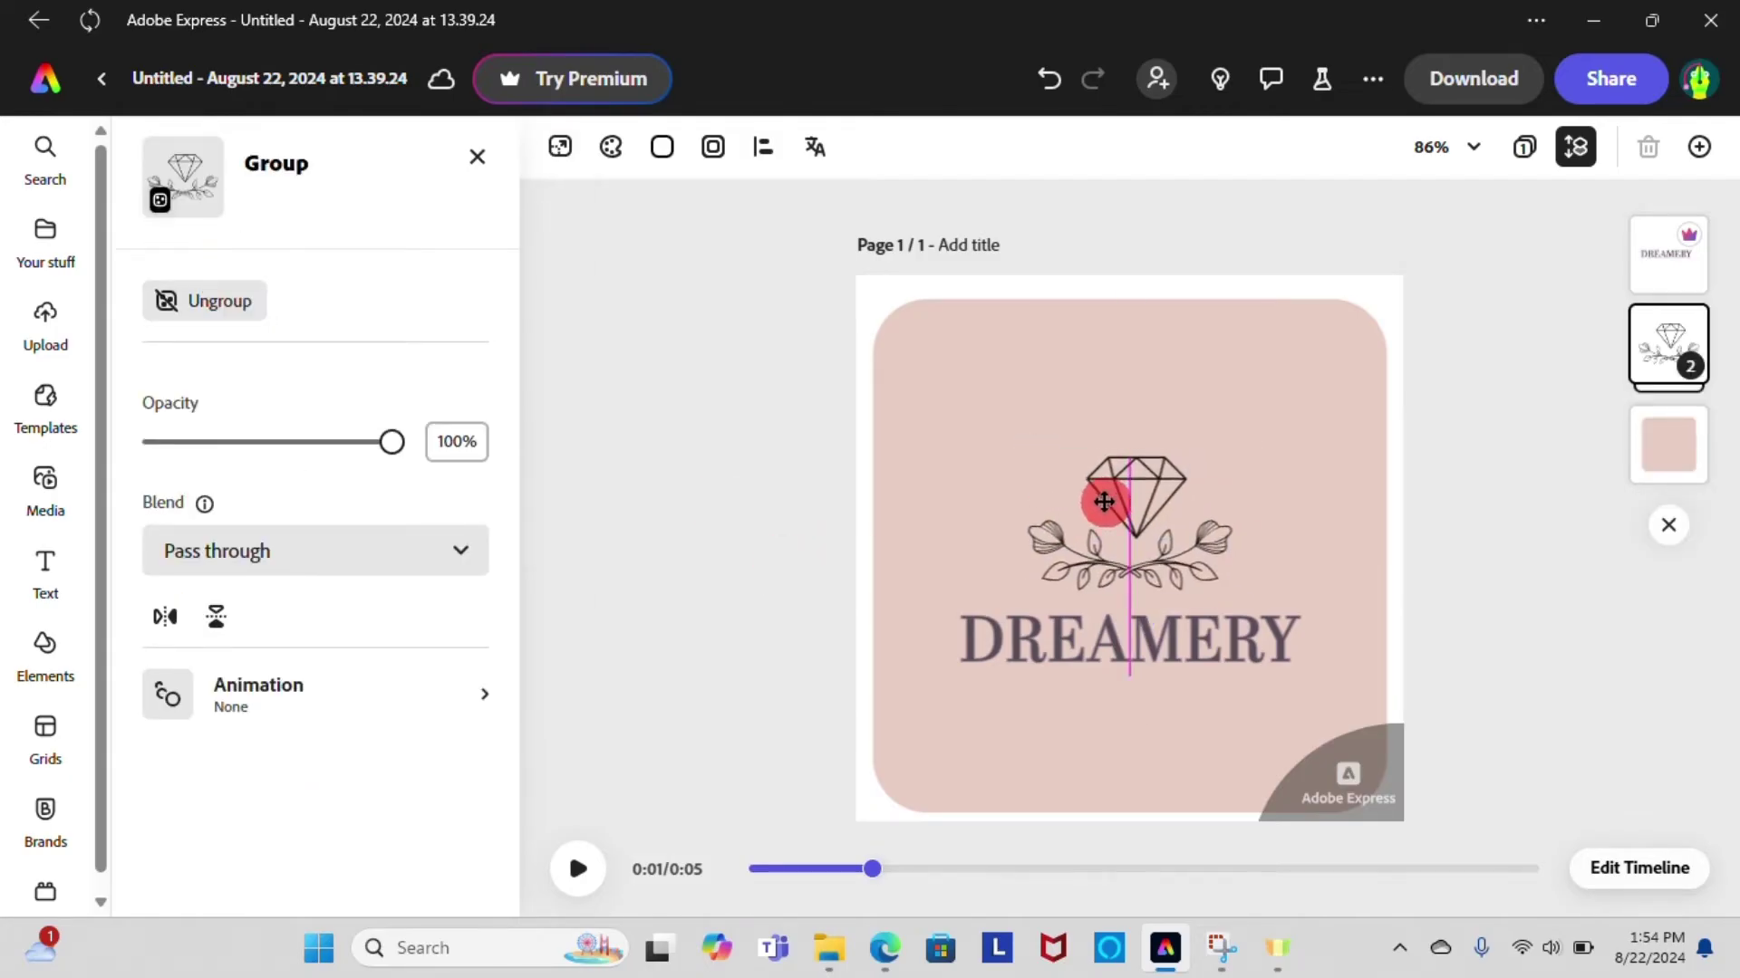
{"action": "left_click", "coordinate": [723, 49]}
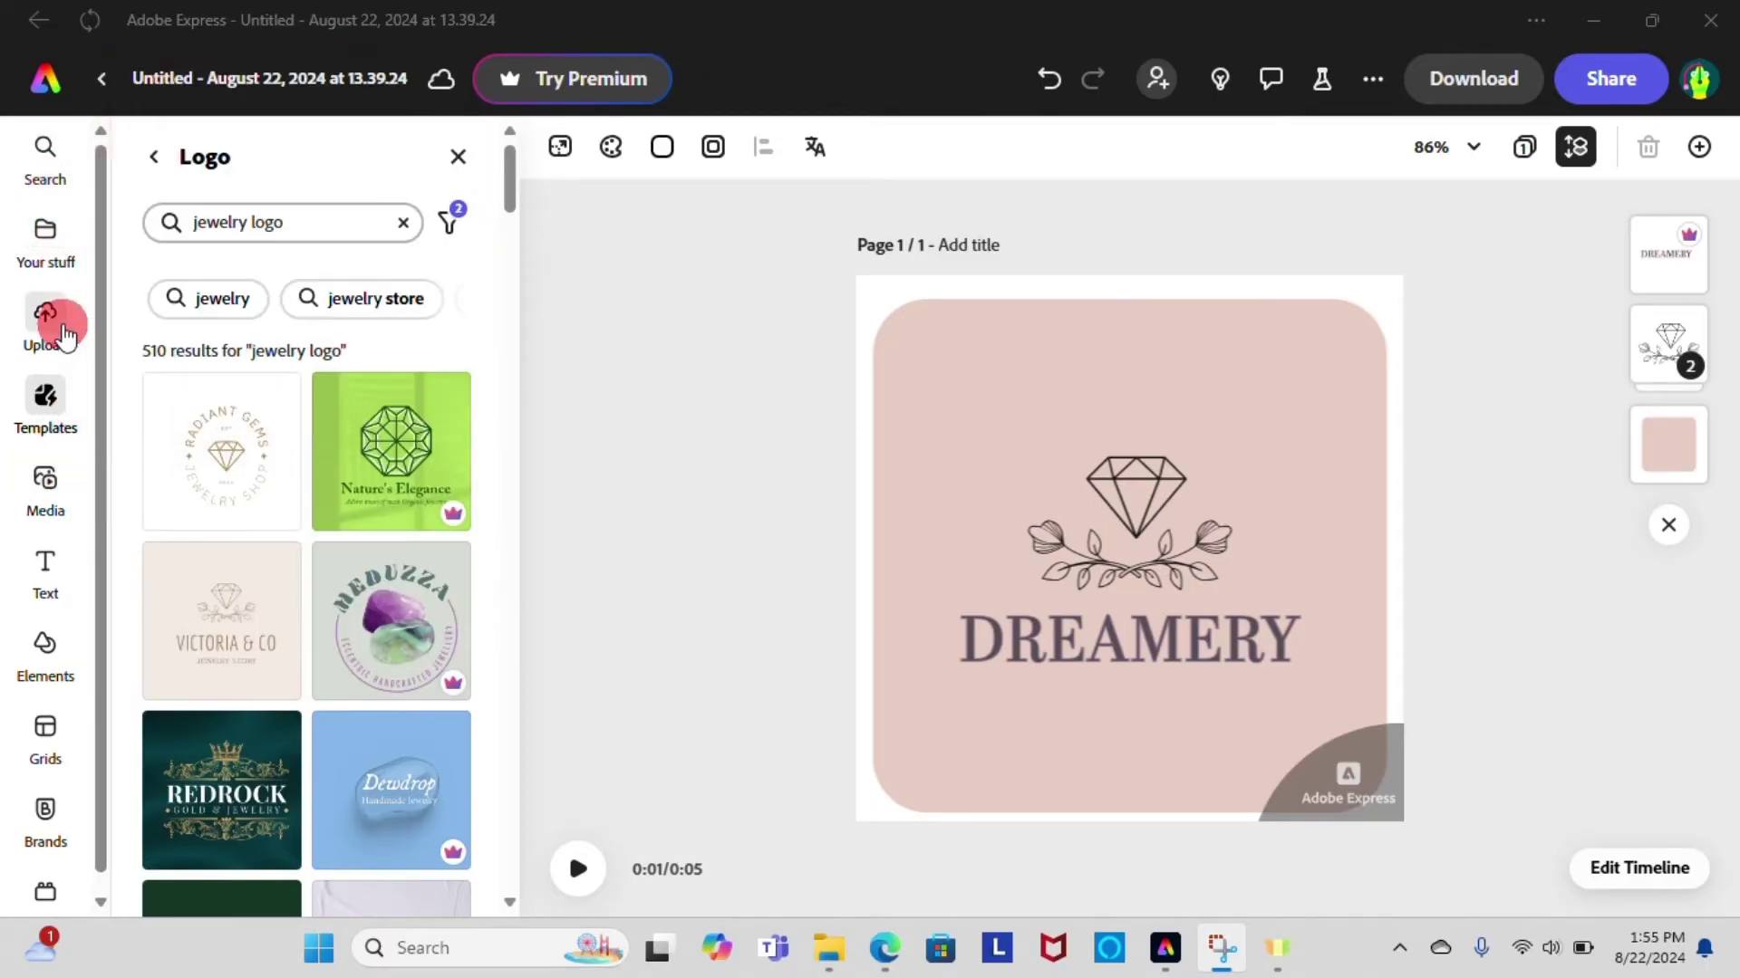
Upload 'Dangly Bow Earrings _ Luna & Jade' from the Desktop onto the canvas
{"action": "left_click", "coordinate": [63, 336]}
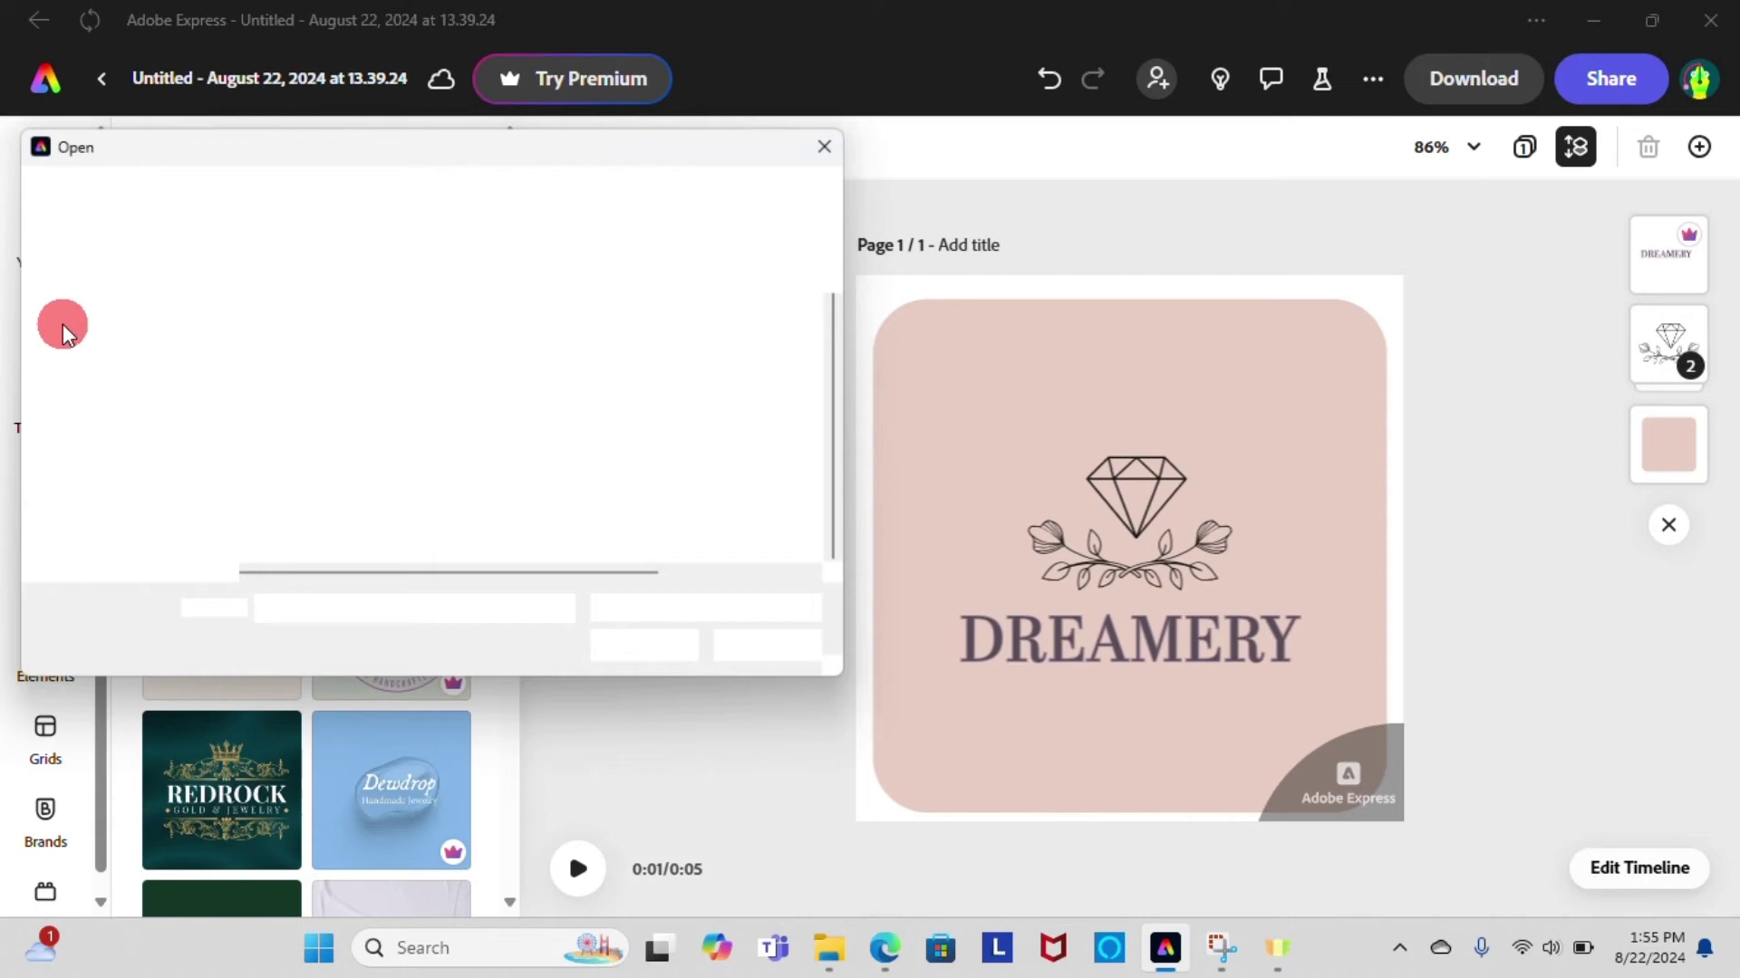
{"action": "left_click", "coordinate": [107, 459]}
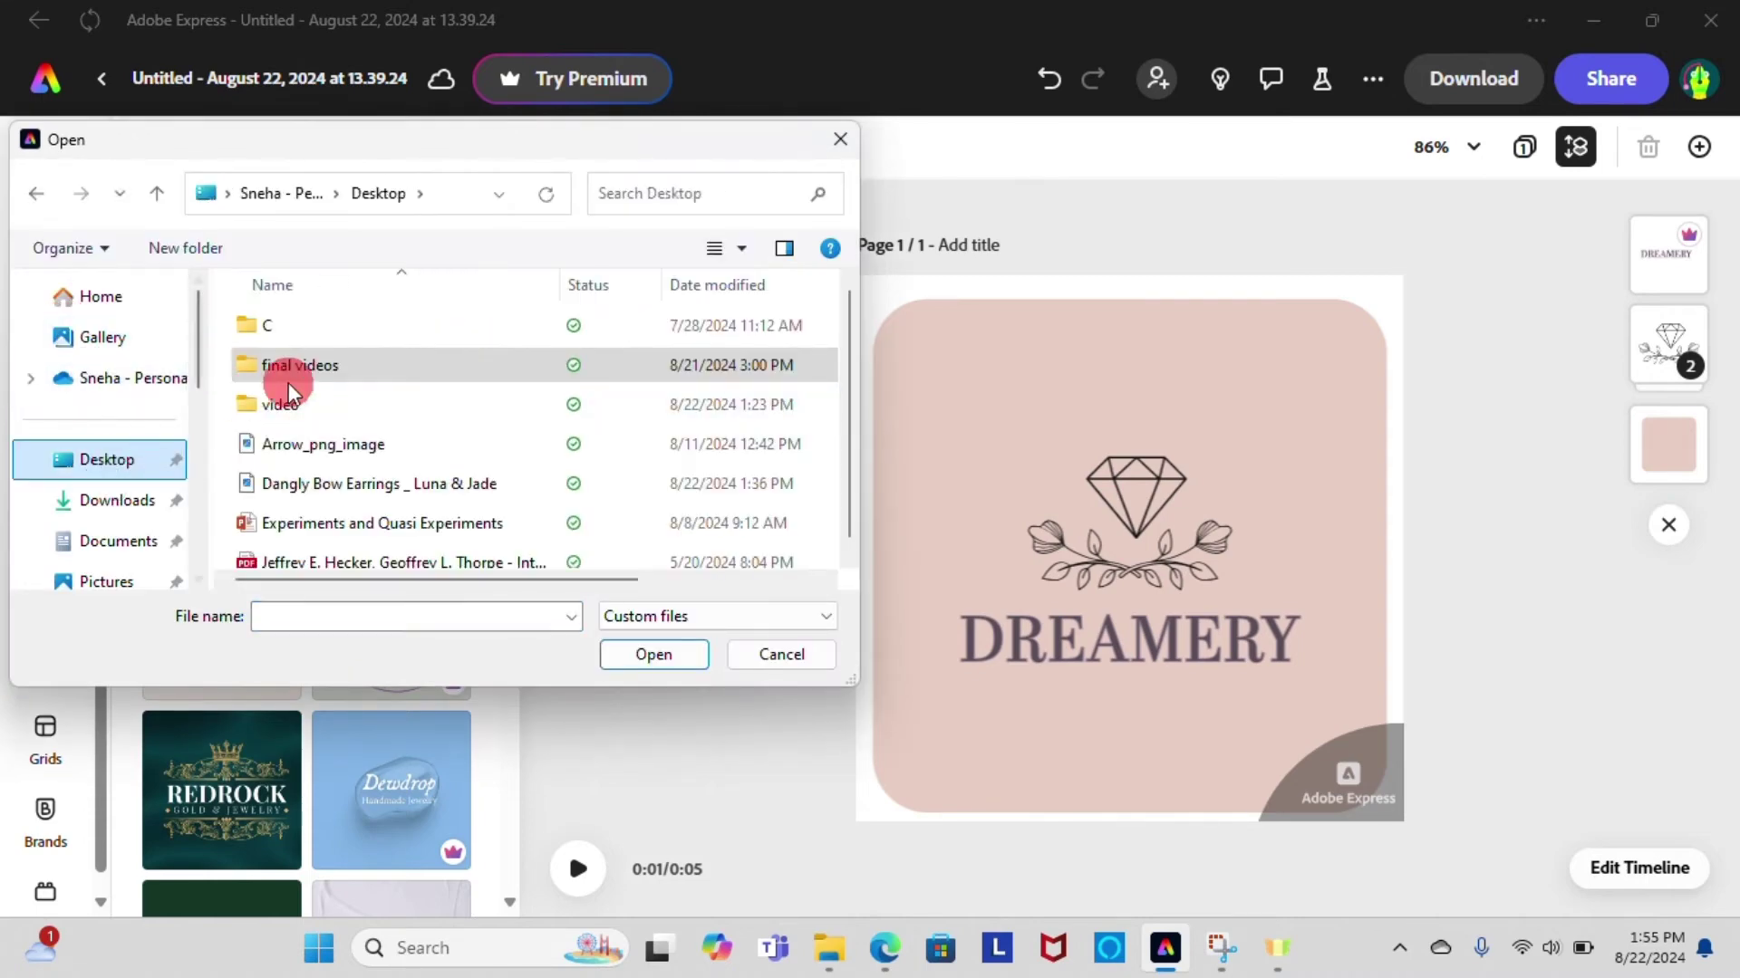
{"action": "left_click", "coordinate": [324, 472]}
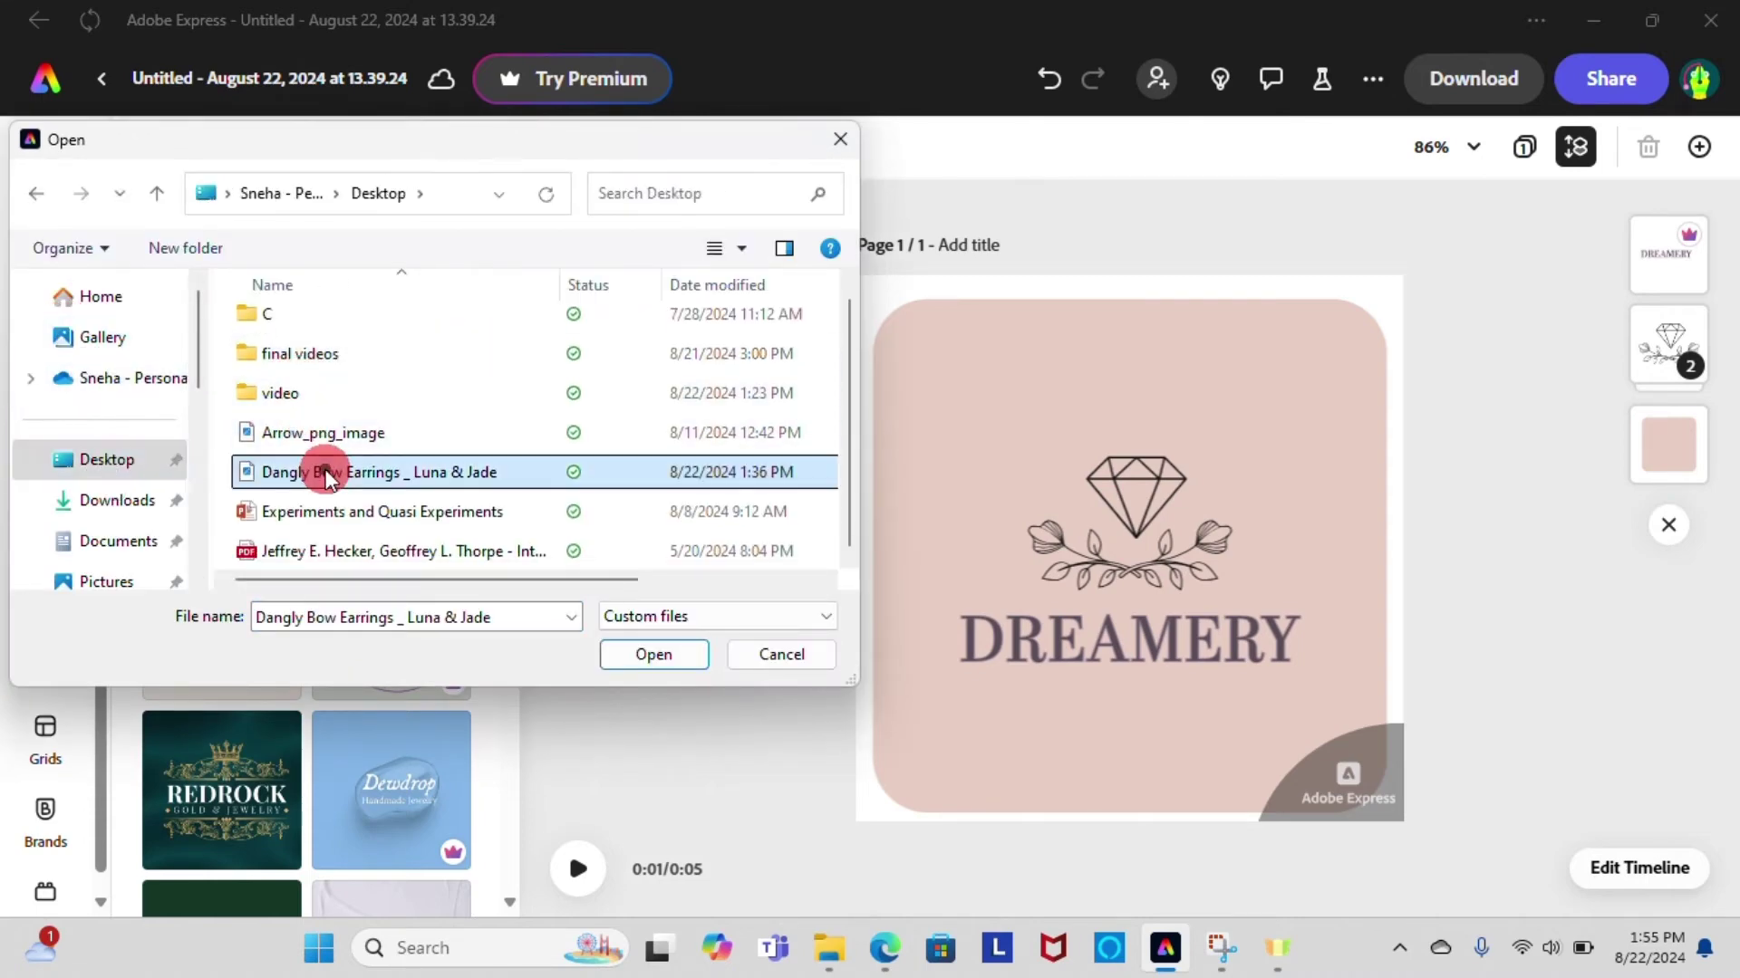
{"action": "left_click", "coordinate": [655, 650]}
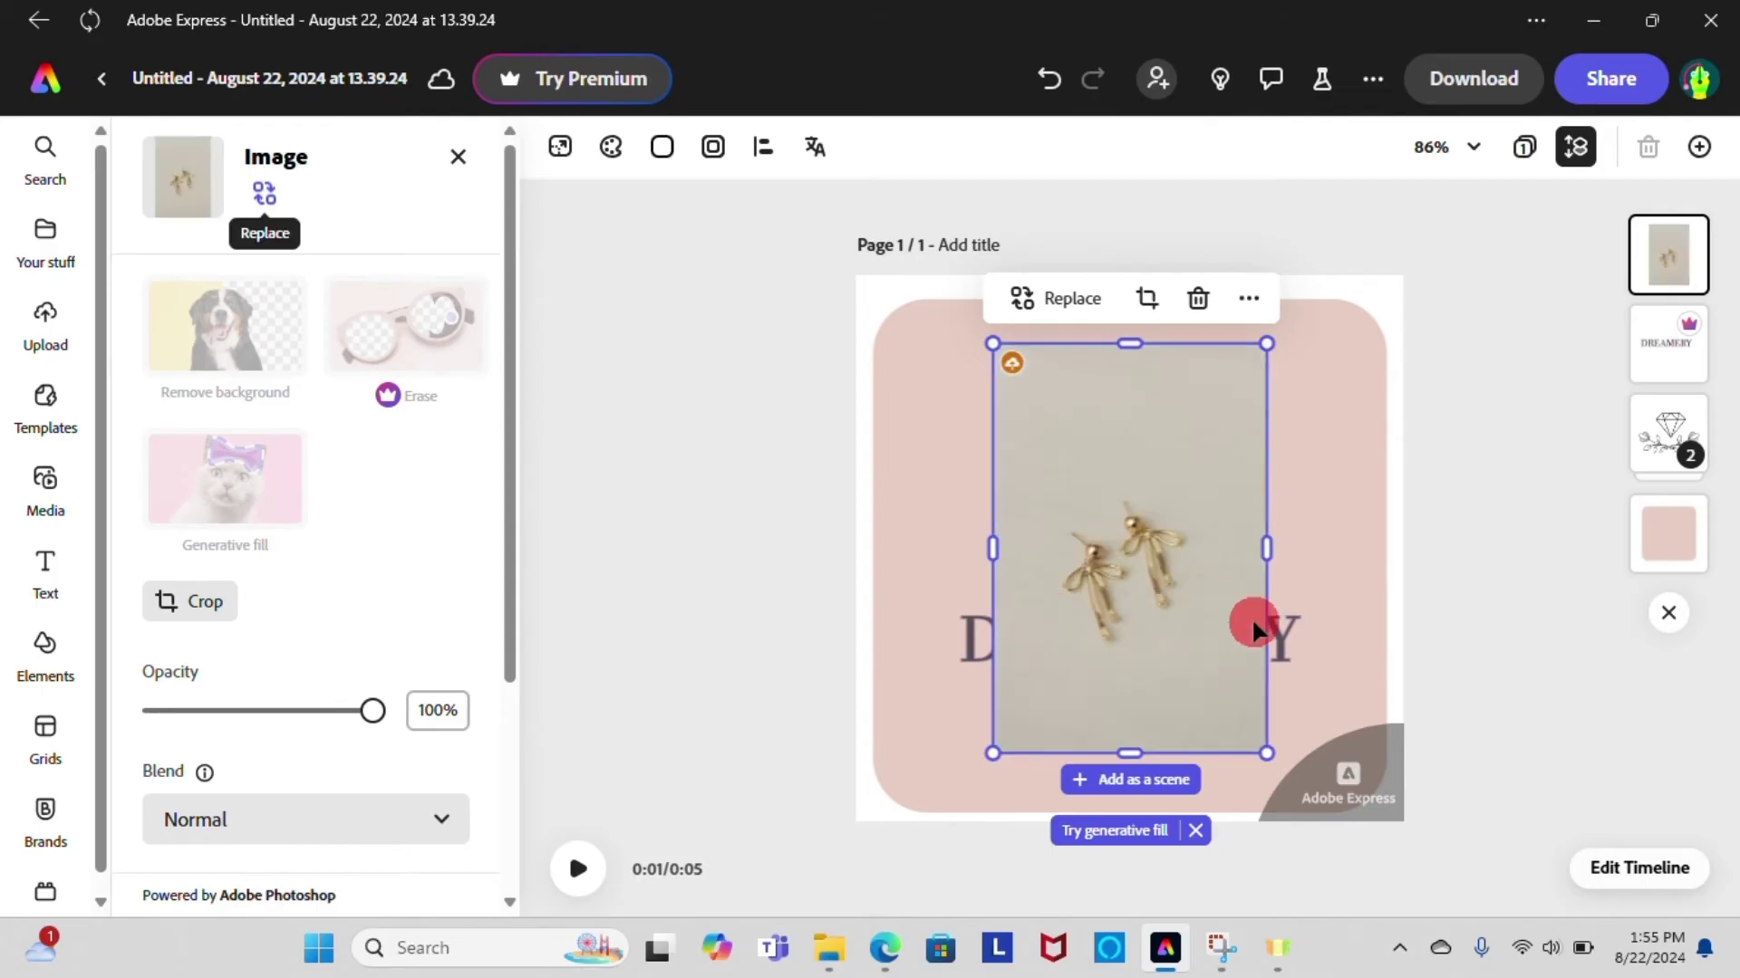
Shrink the earring photo, remove its background and place the cut-out beside the diamond
{"action": "left_click_drag", "start_coordinate": [1262, 750], "coordinate": [1110, 519]}
{"action": "left_click_drag", "start_coordinate": [1017, 412], "coordinate": [936, 414]}
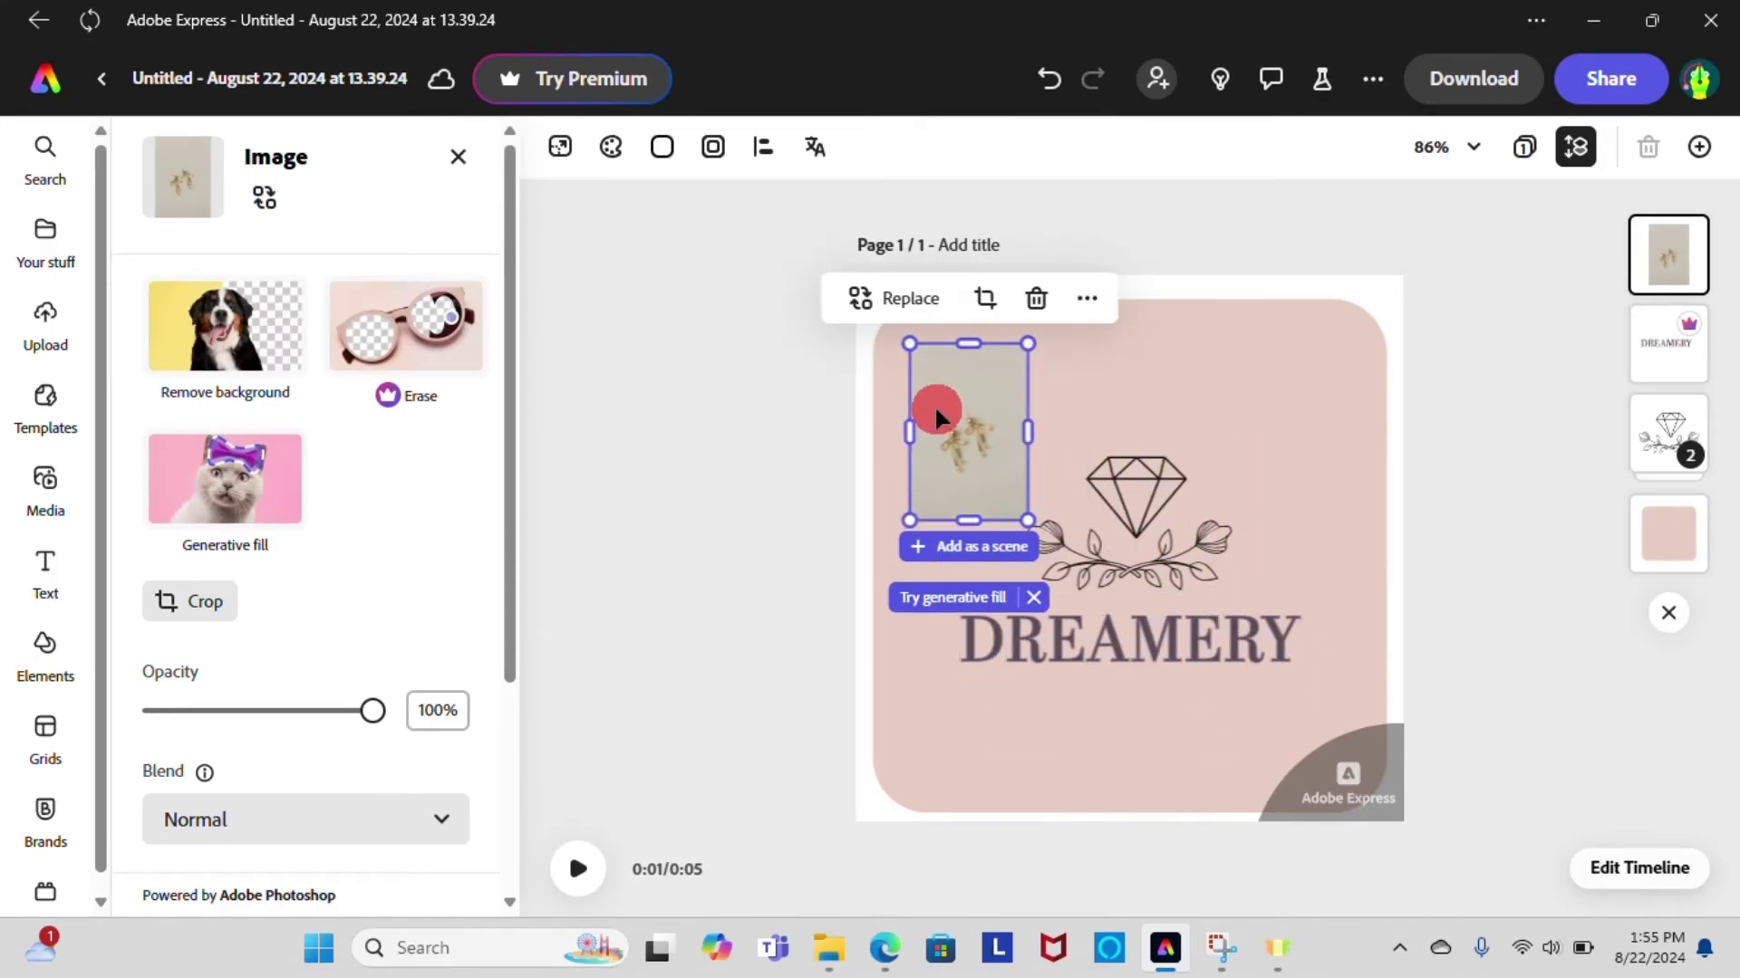
{"action": "left_click", "coordinate": [240, 359]}
{"action": "mouse_move", "coordinate": [990, 466]}
{"action": "left_mouse_down"}
{"action": "mouse_move", "coordinate": [1027, 494]}
{"action": "mouse_move", "coordinate": [1021, 474]}
{"action": "mouse_move", "coordinate": [971, 467]}
{"action": "left_mouse_up"}
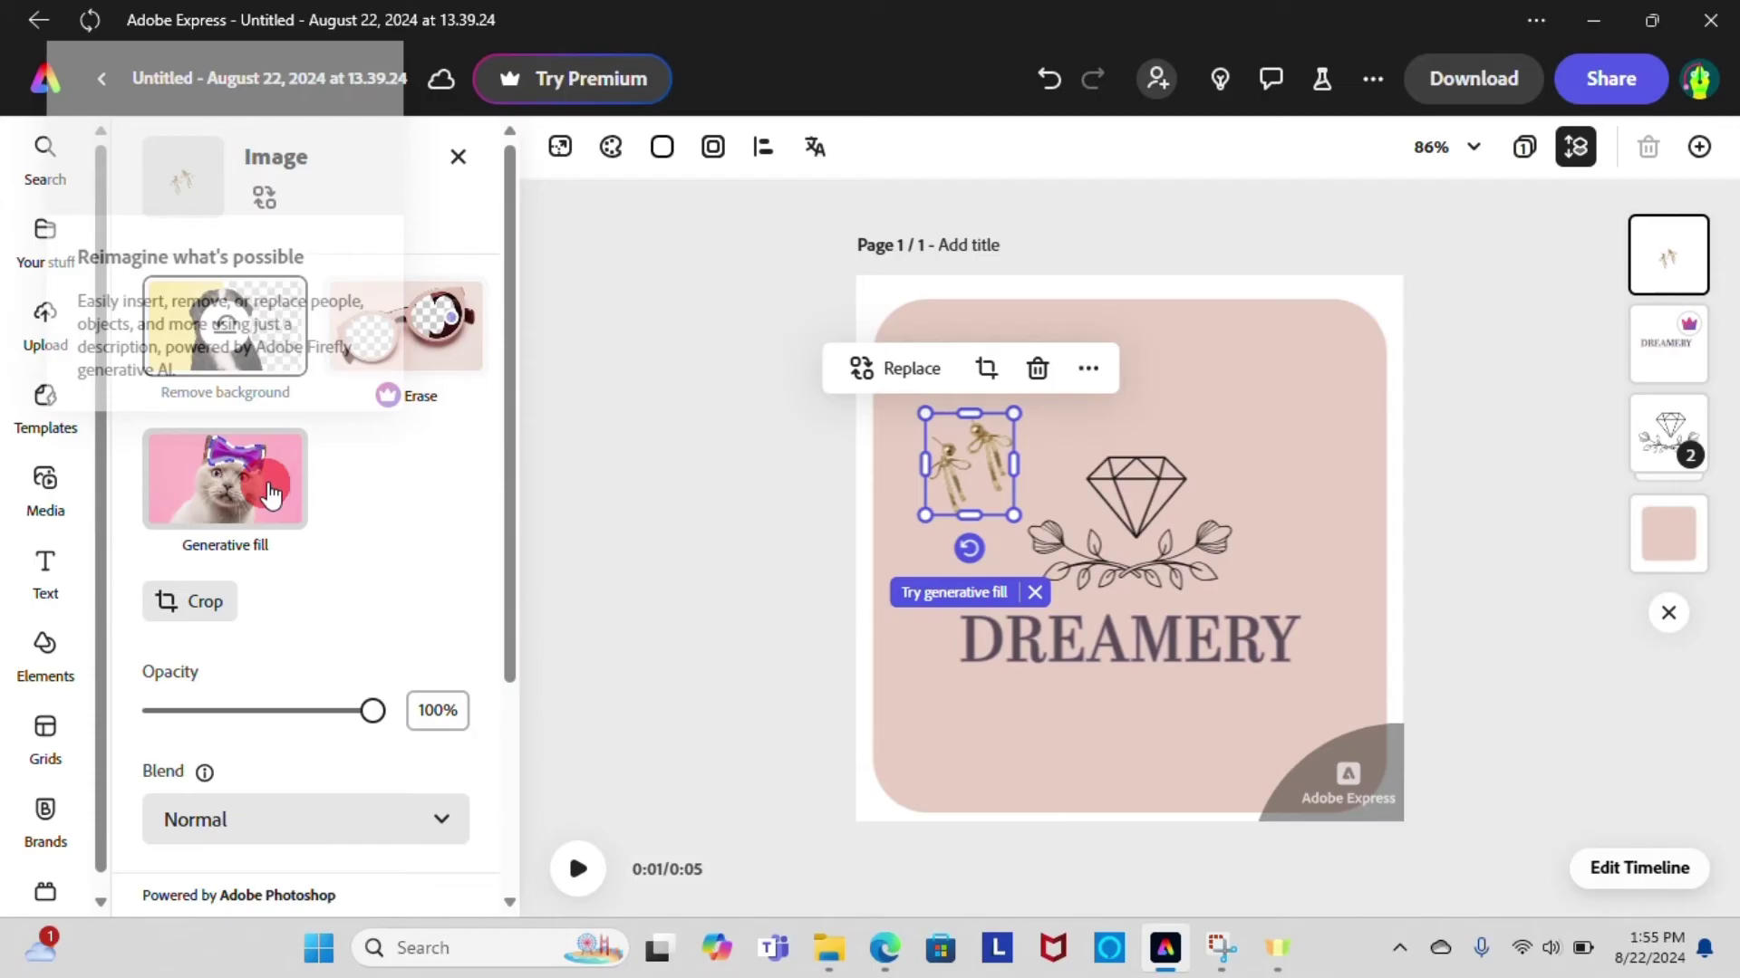
Crop the earring image tightly around the earrings
{"action": "left_click", "coordinate": [192, 601]}
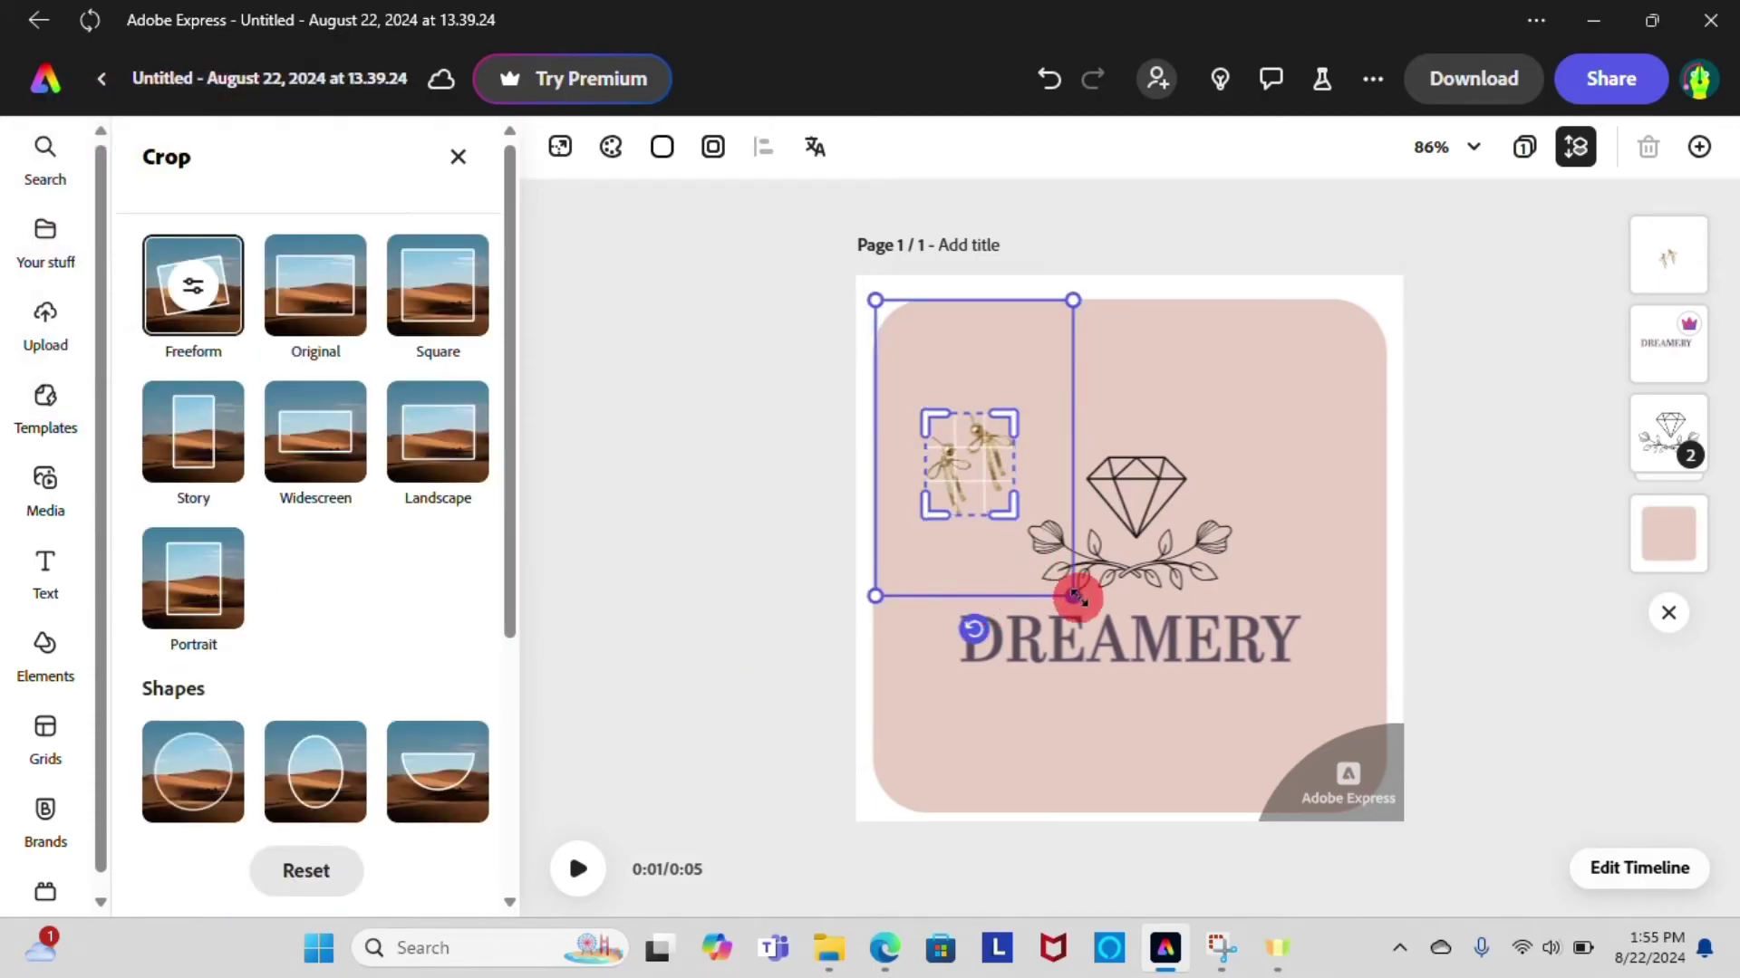
{"action": "left_click_drag", "start_coordinate": [1074, 596], "coordinate": [1015, 508]}
{"action": "left_click", "coordinate": [925, 393]}
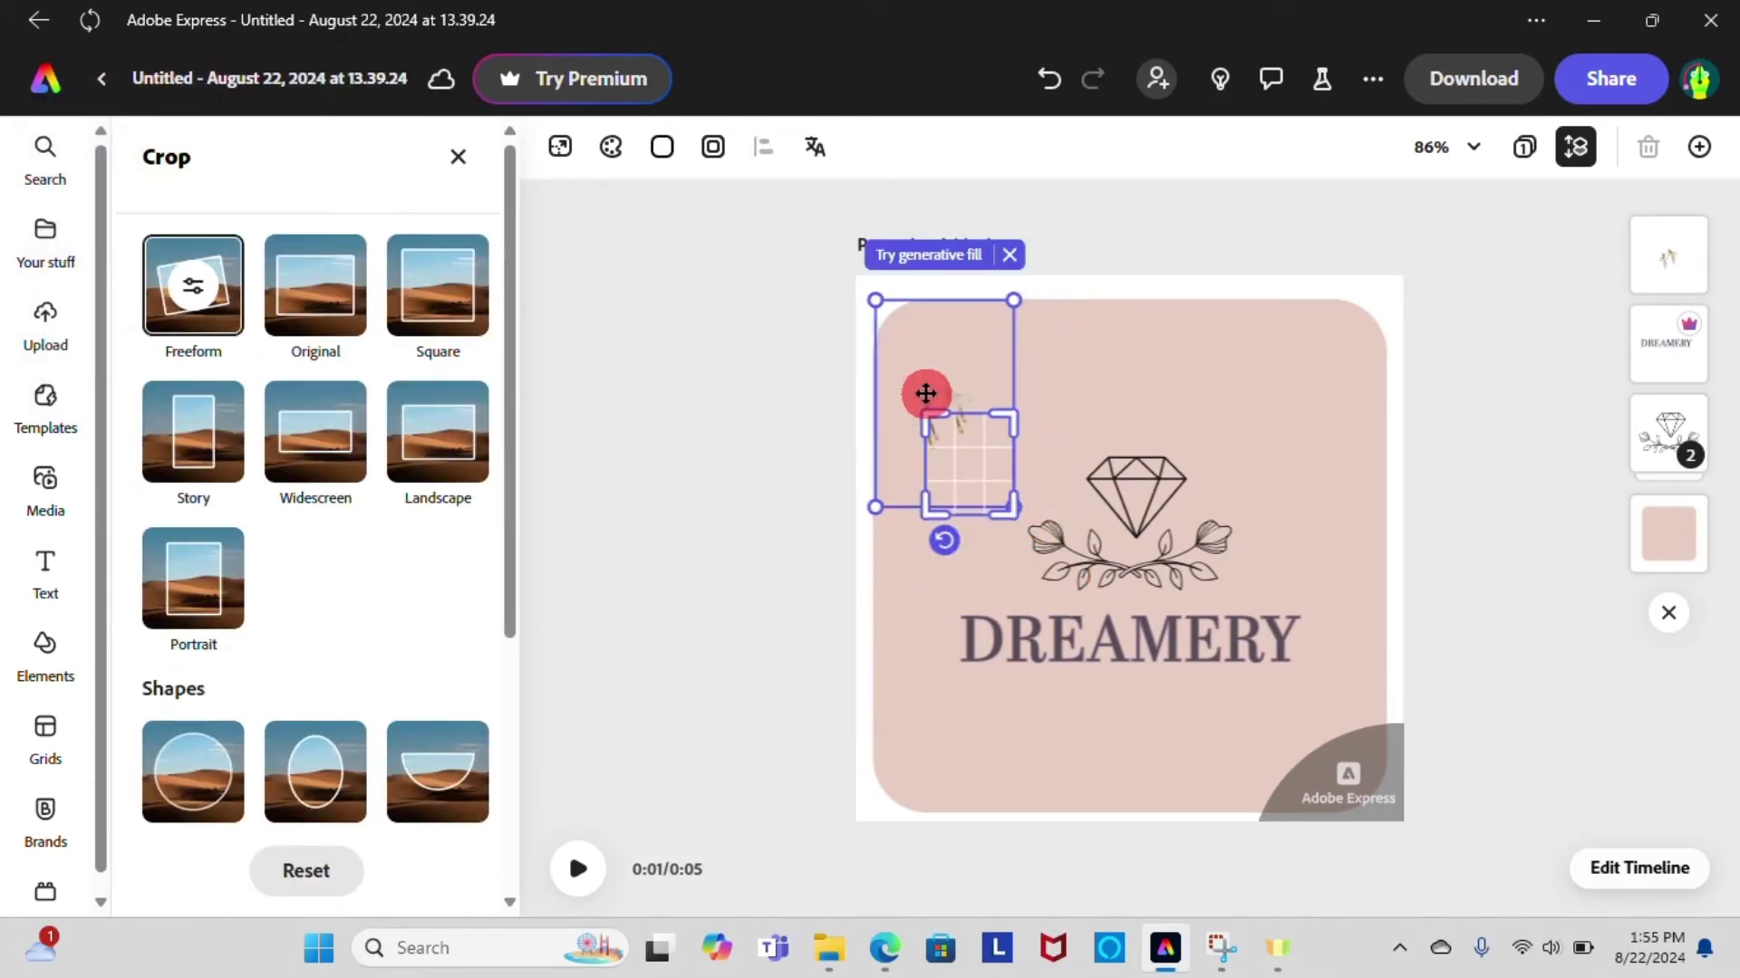
{"action": "left_click_drag", "start_coordinate": [926, 417], "coordinate": [968, 424]}
Flip the earring image both ways, make it the page background, and nudge the pink panel right
{"action": "scroll", "coordinate": [504, 595], "scroll_direction": "down", "scroll_amount": 3}
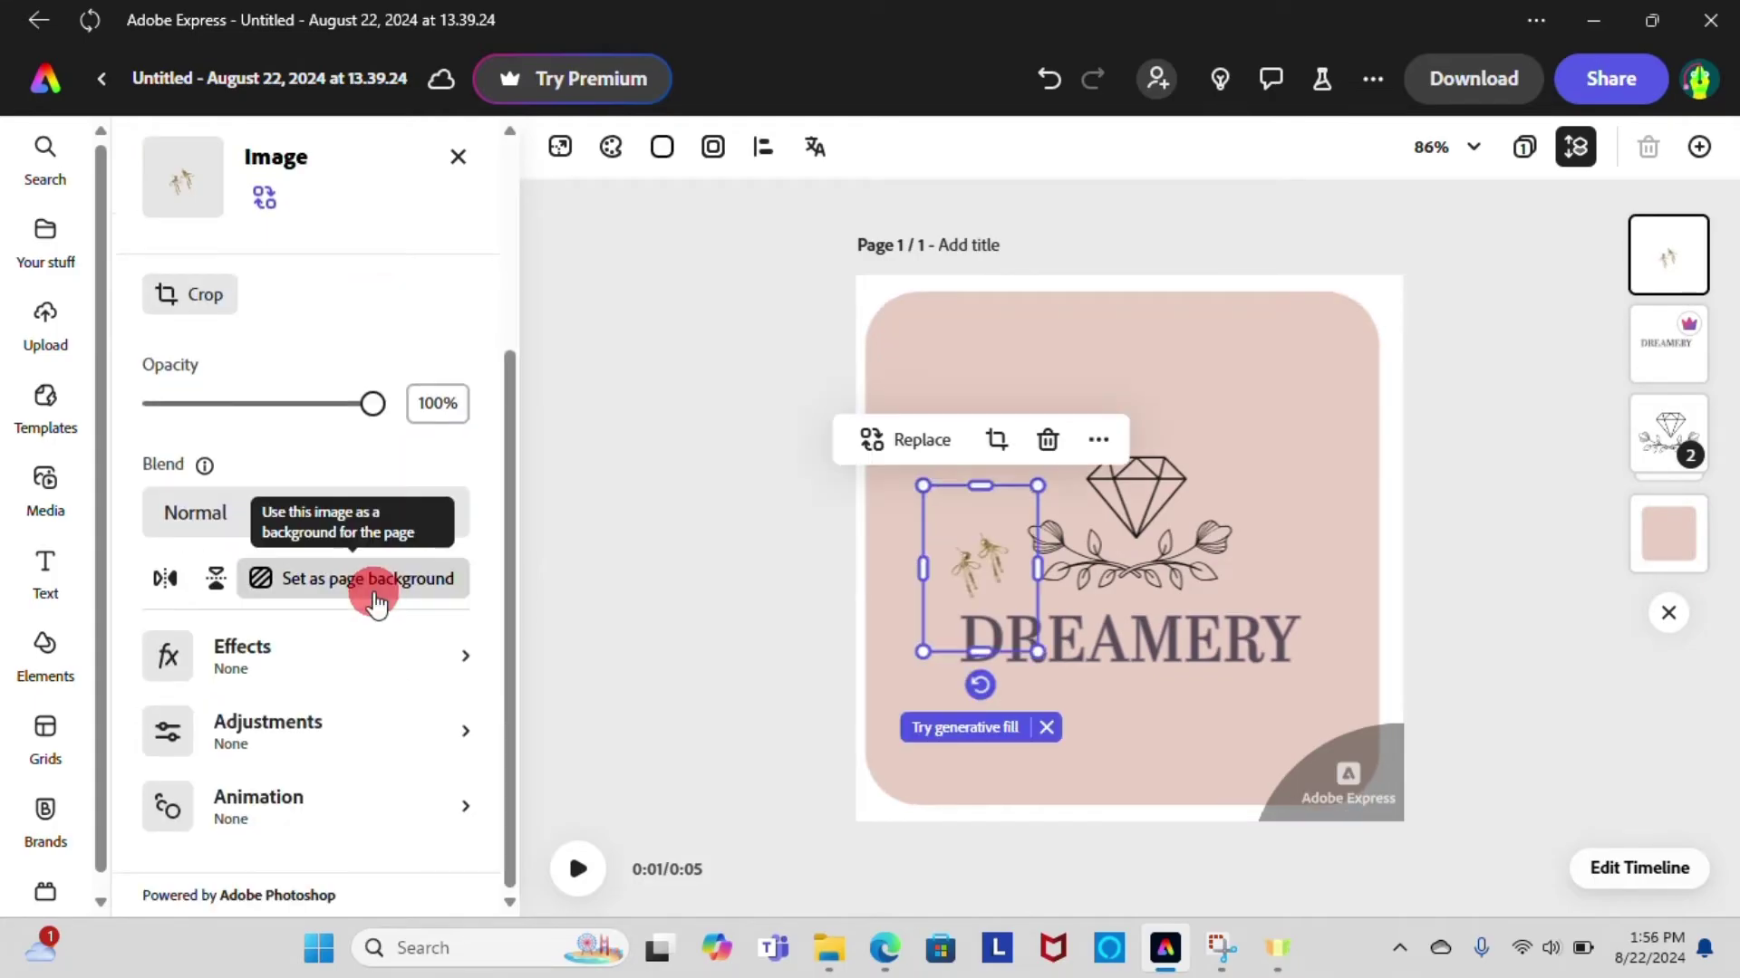
{"action": "left_click", "coordinate": [169, 580]}
{"action": "left_click", "coordinate": [215, 581]}
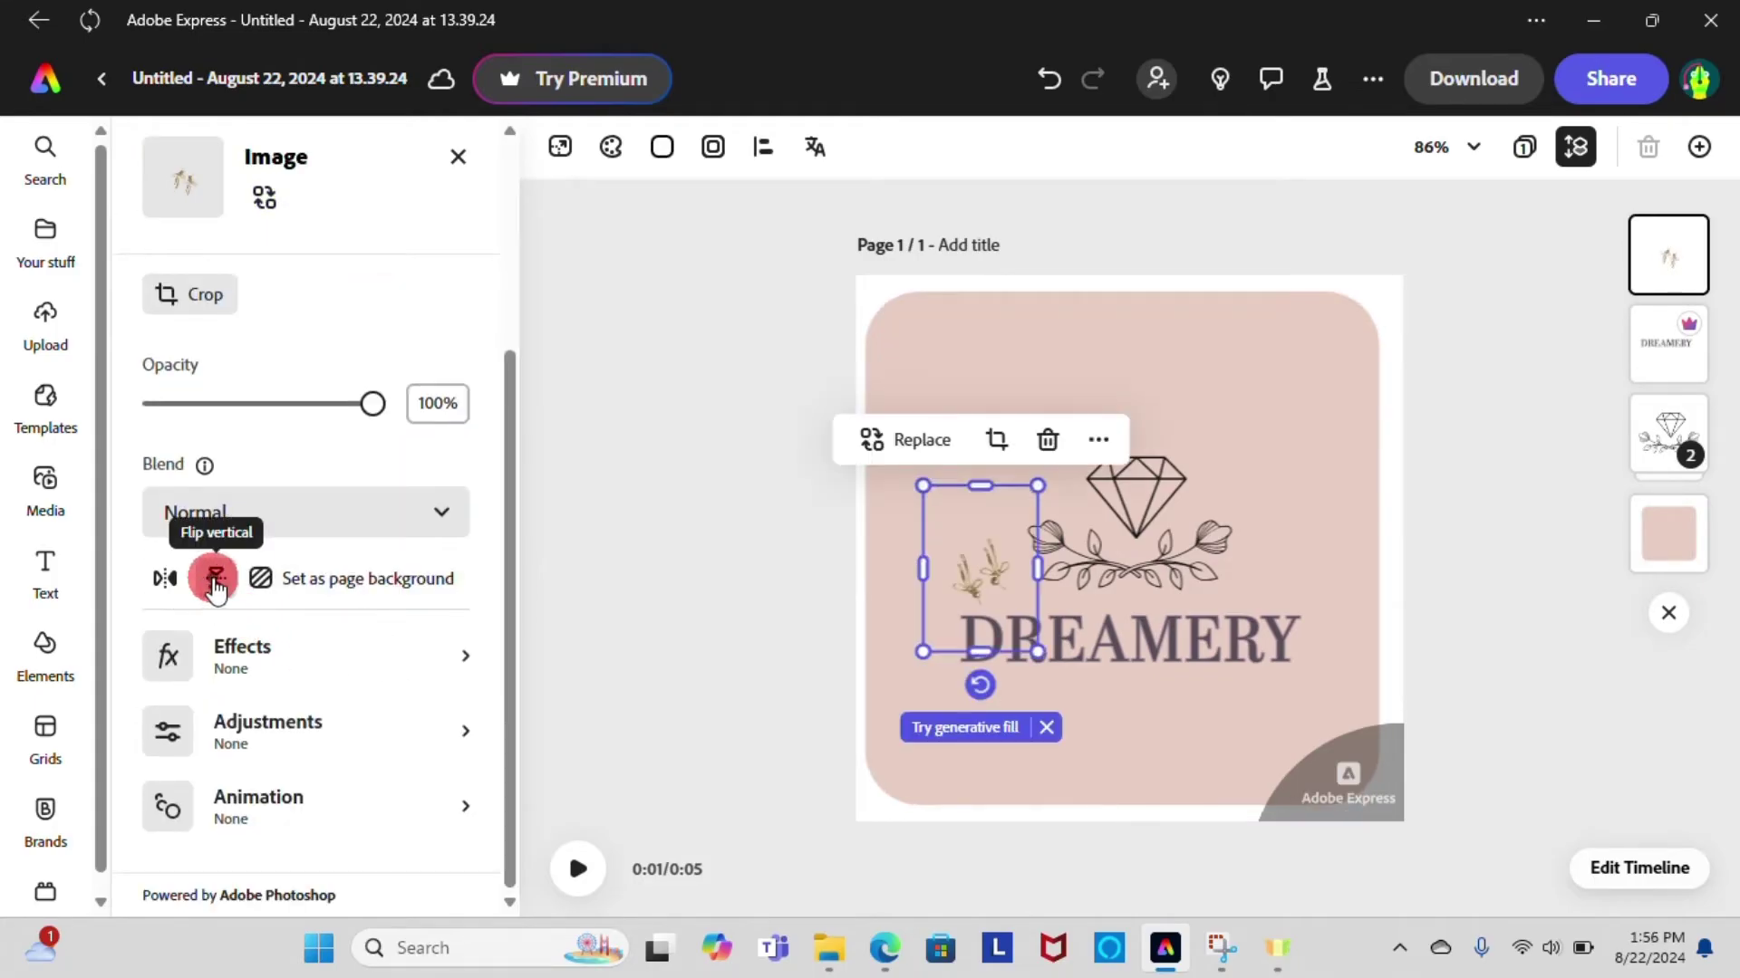
{"action": "left_click", "coordinate": [261, 578]}
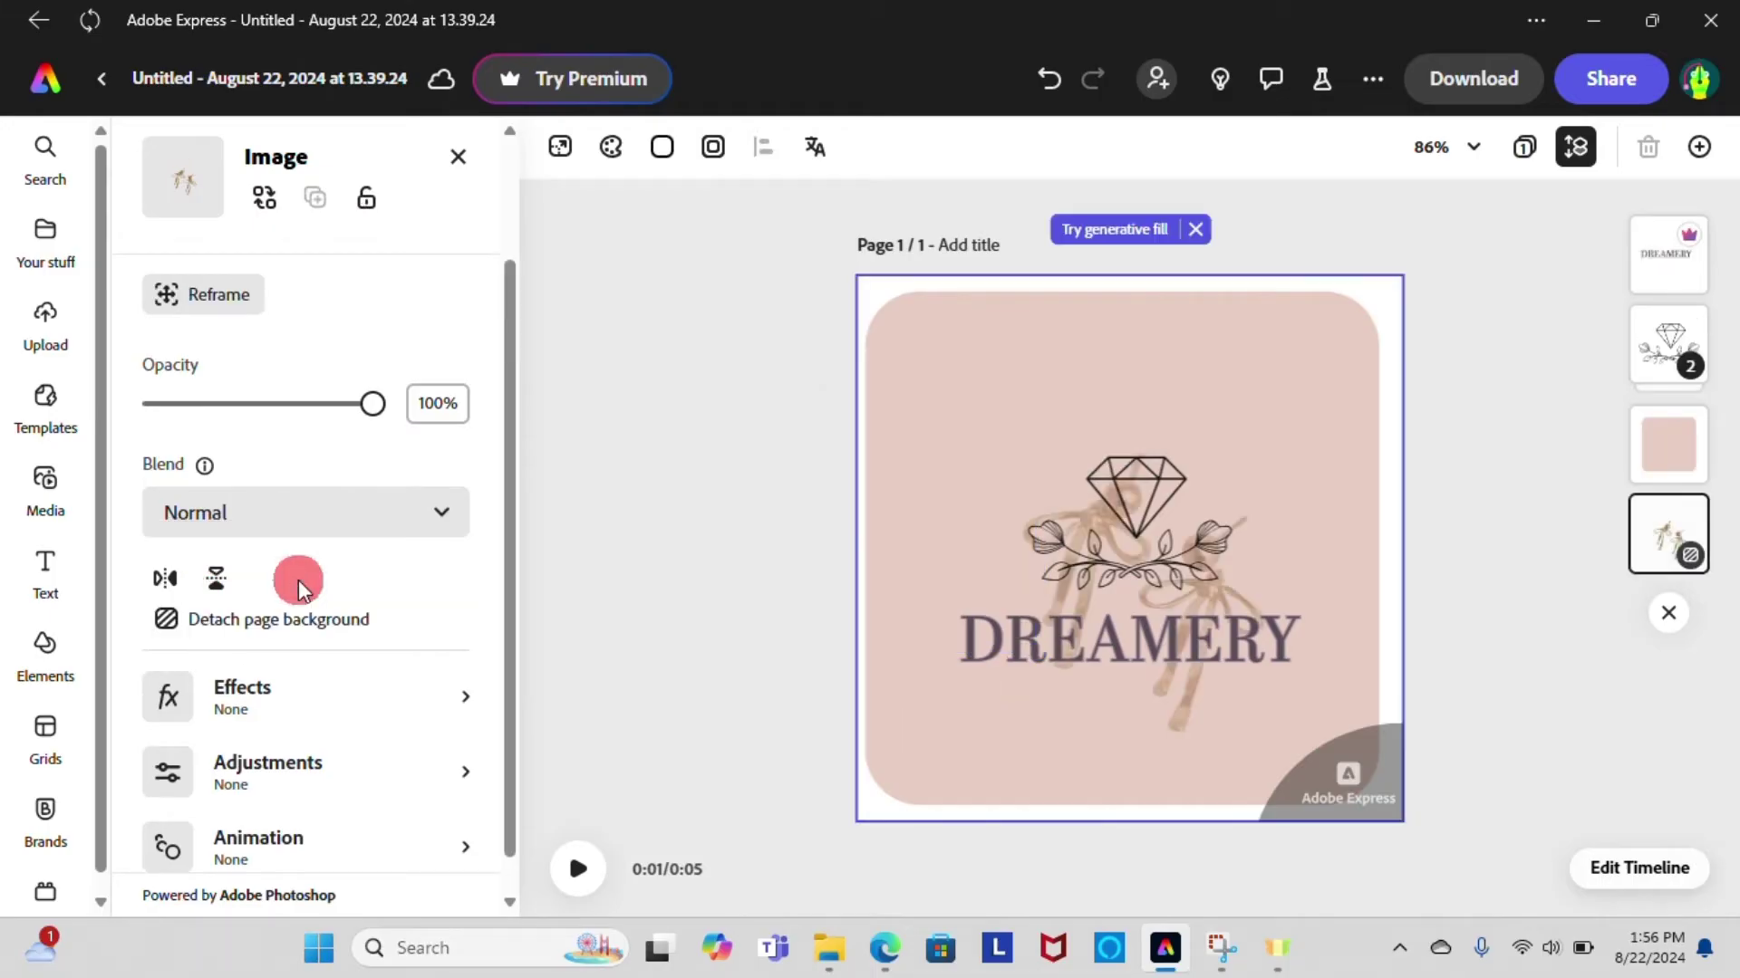
{"action": "left_click", "coordinate": [995, 713]}
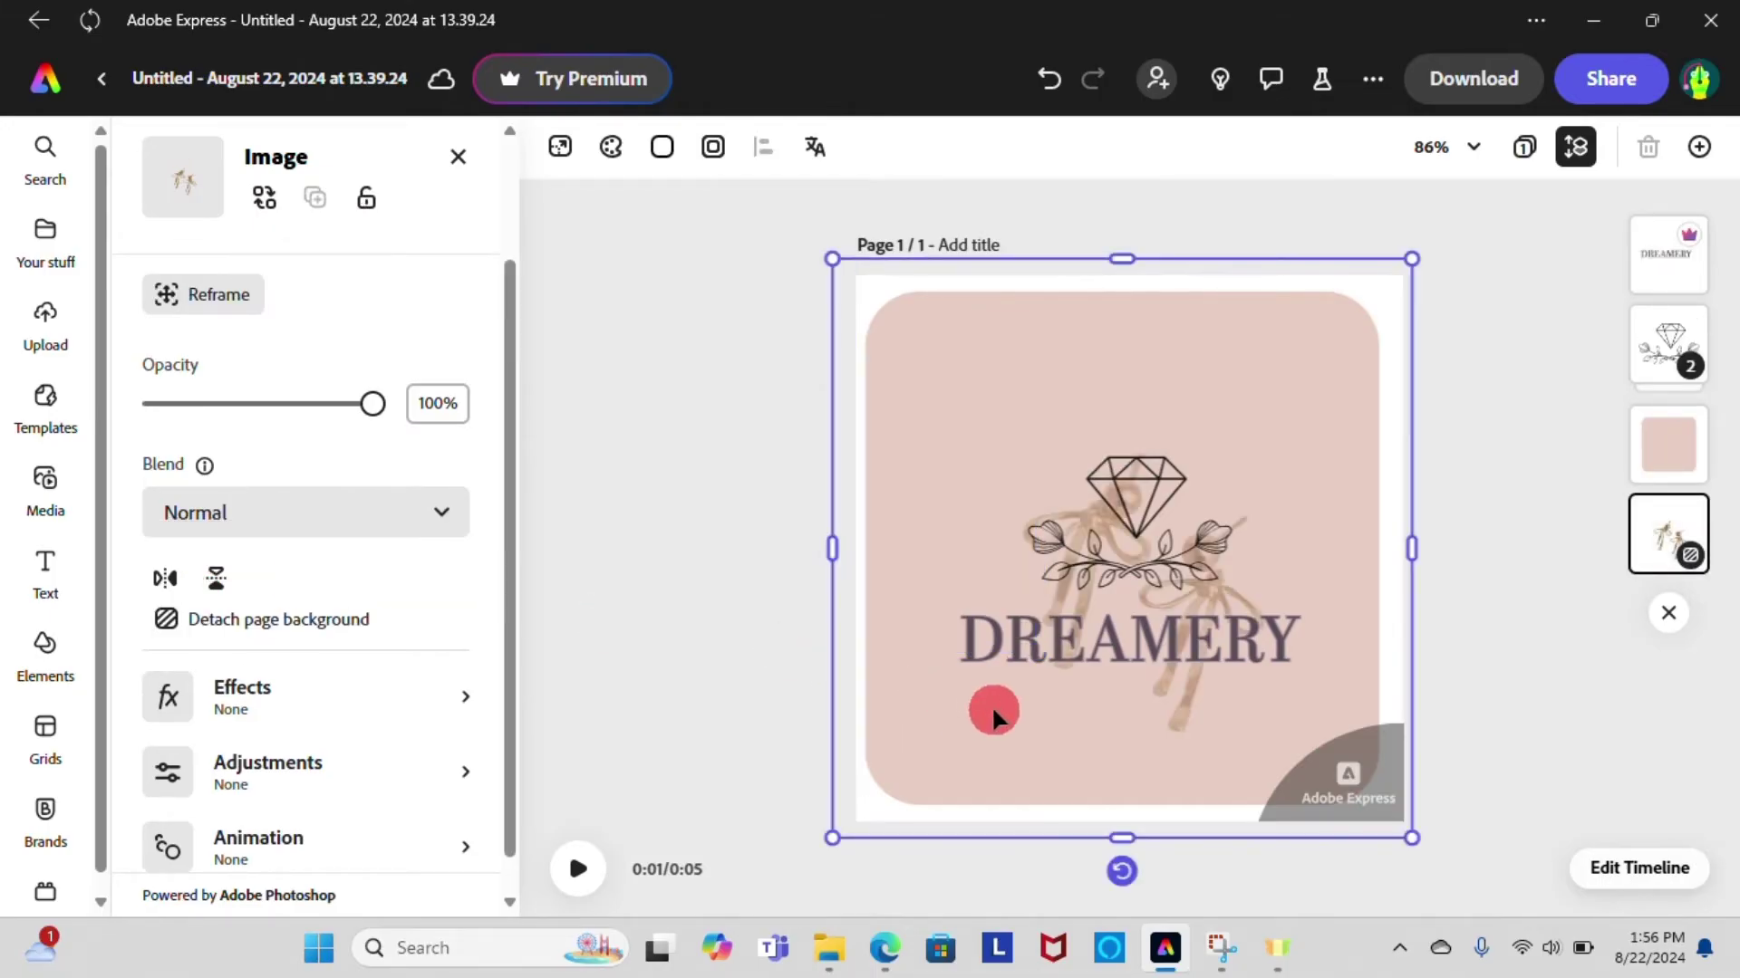
{"action": "left_click_drag", "start_coordinate": [997, 713], "coordinate": [1011, 713]}
Add a bold italic 'Shop Now' text caption at the post's bottom-left corner
{"action": "scroll", "coordinate": [326, 754], "scroll_direction": "down", "scroll_amount": 2}
{"action": "left_click", "coordinate": [46, 494]}
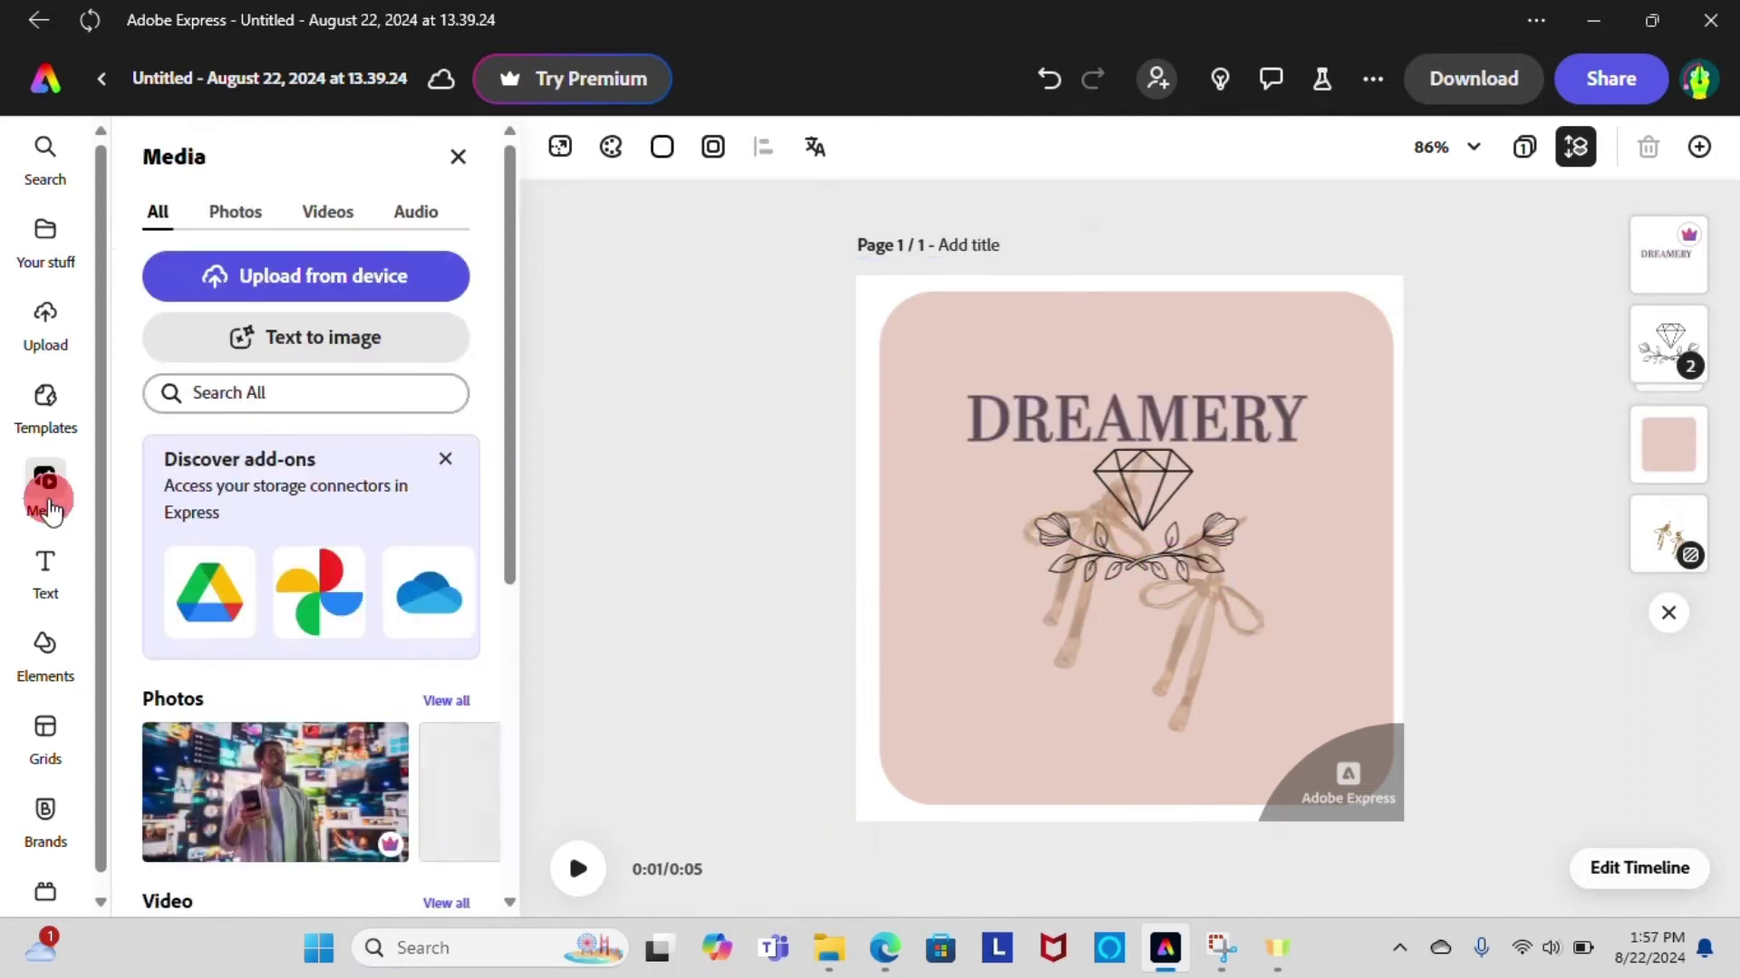
{"action": "left_click", "coordinate": [45, 570]}
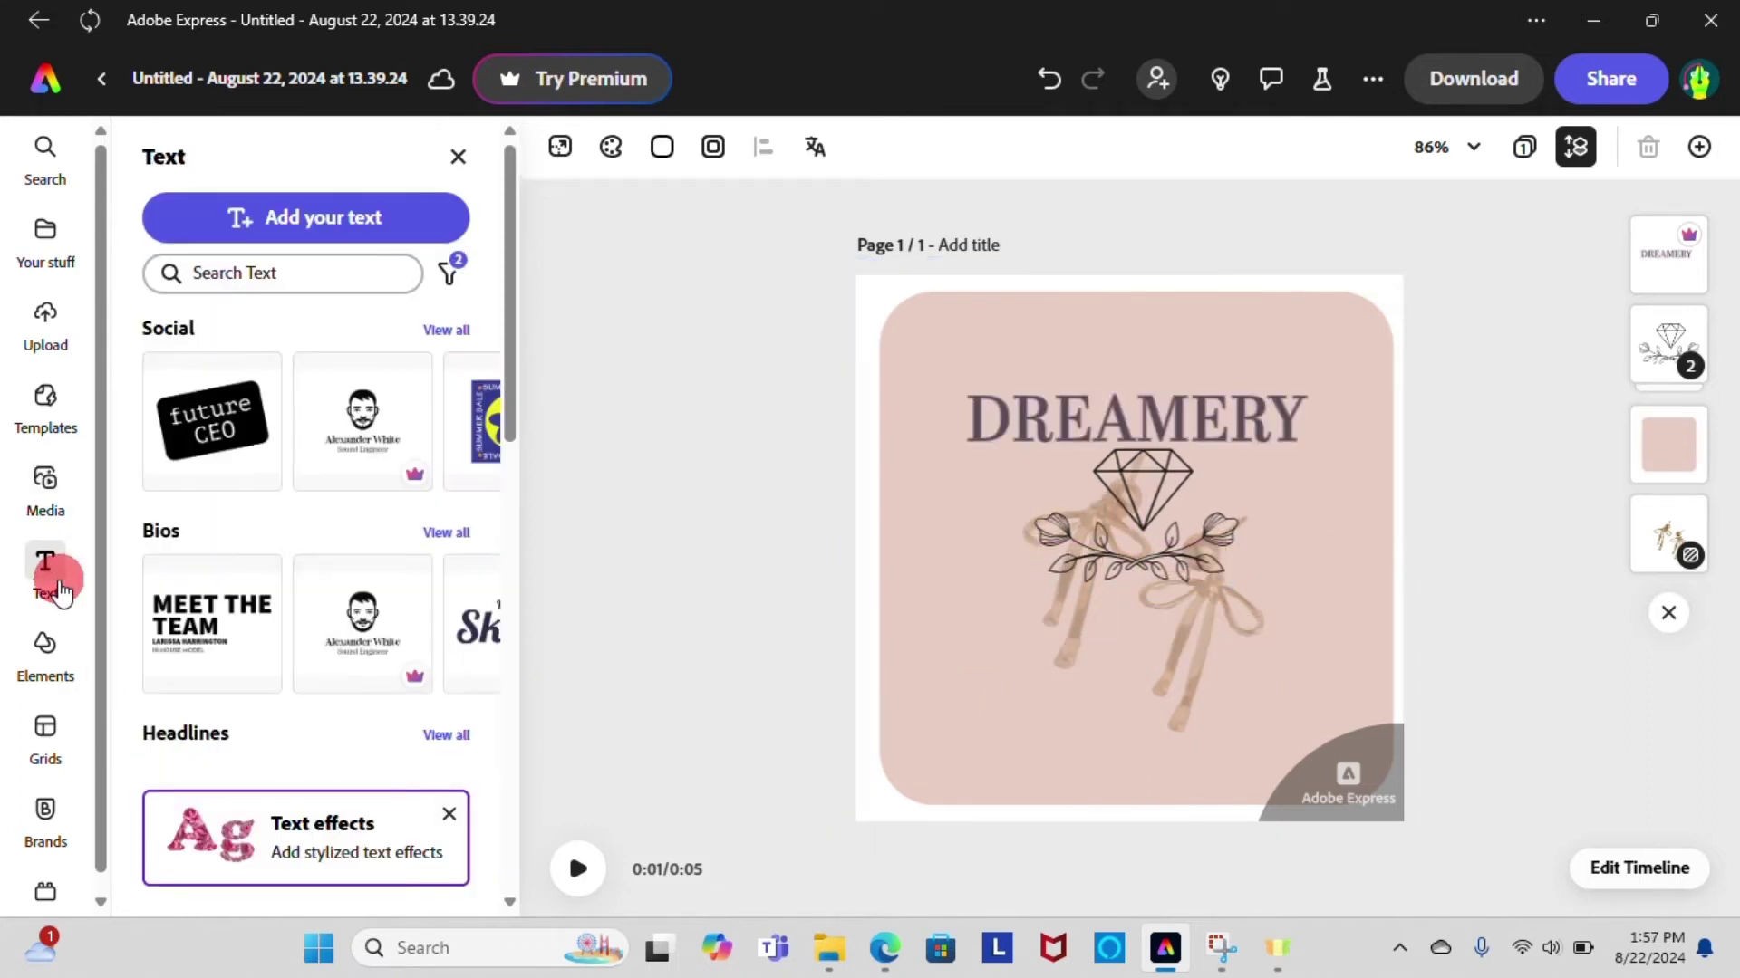
{"action": "left_click", "coordinate": [296, 196]}
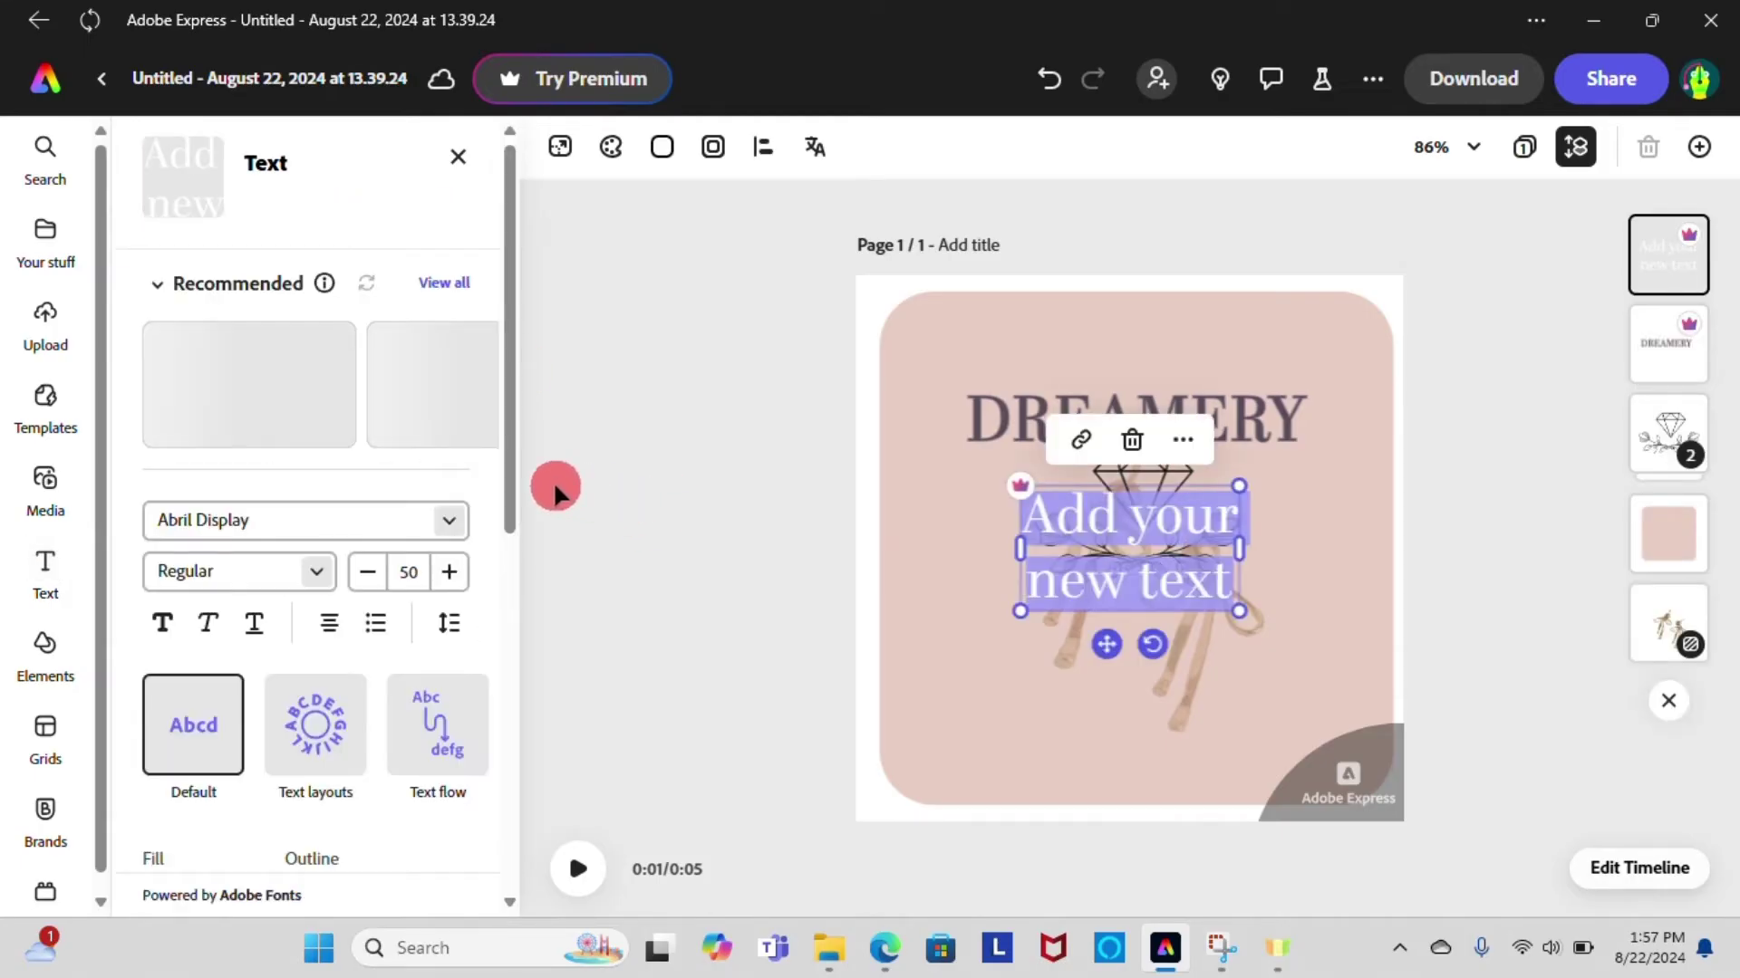
{"action": "key", "text": "BackSpace"}
{"action": "type", "text": "op"}
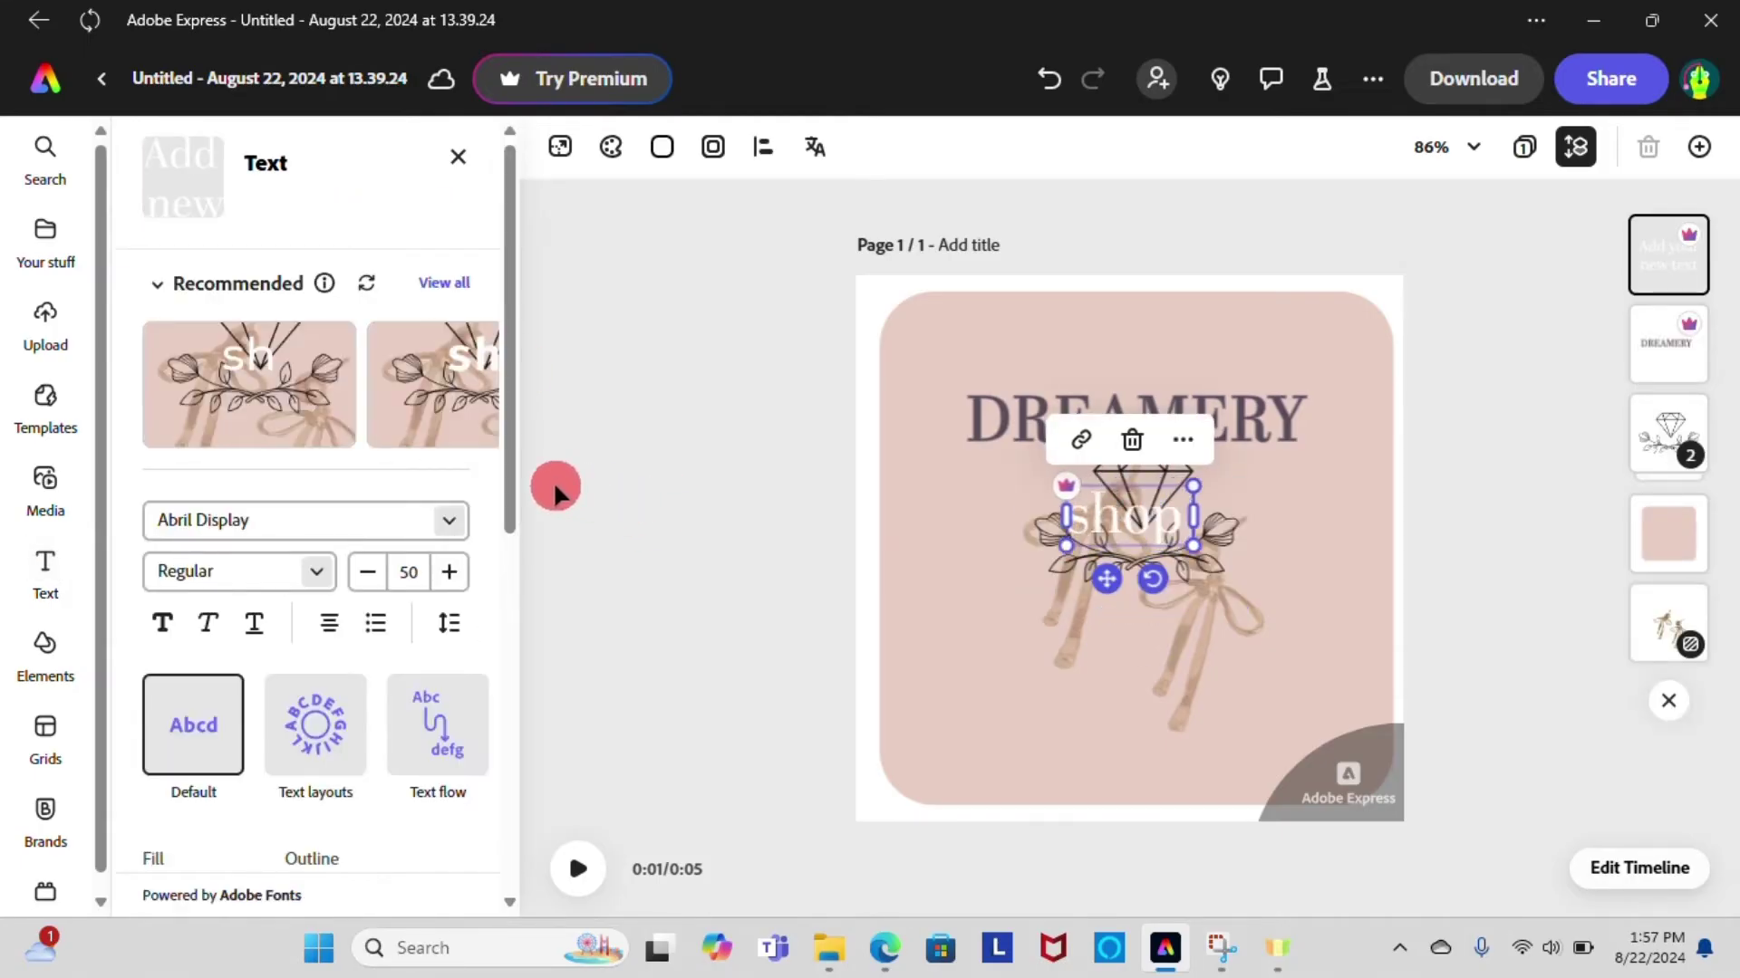
{"action": "type", "text": " Now"}
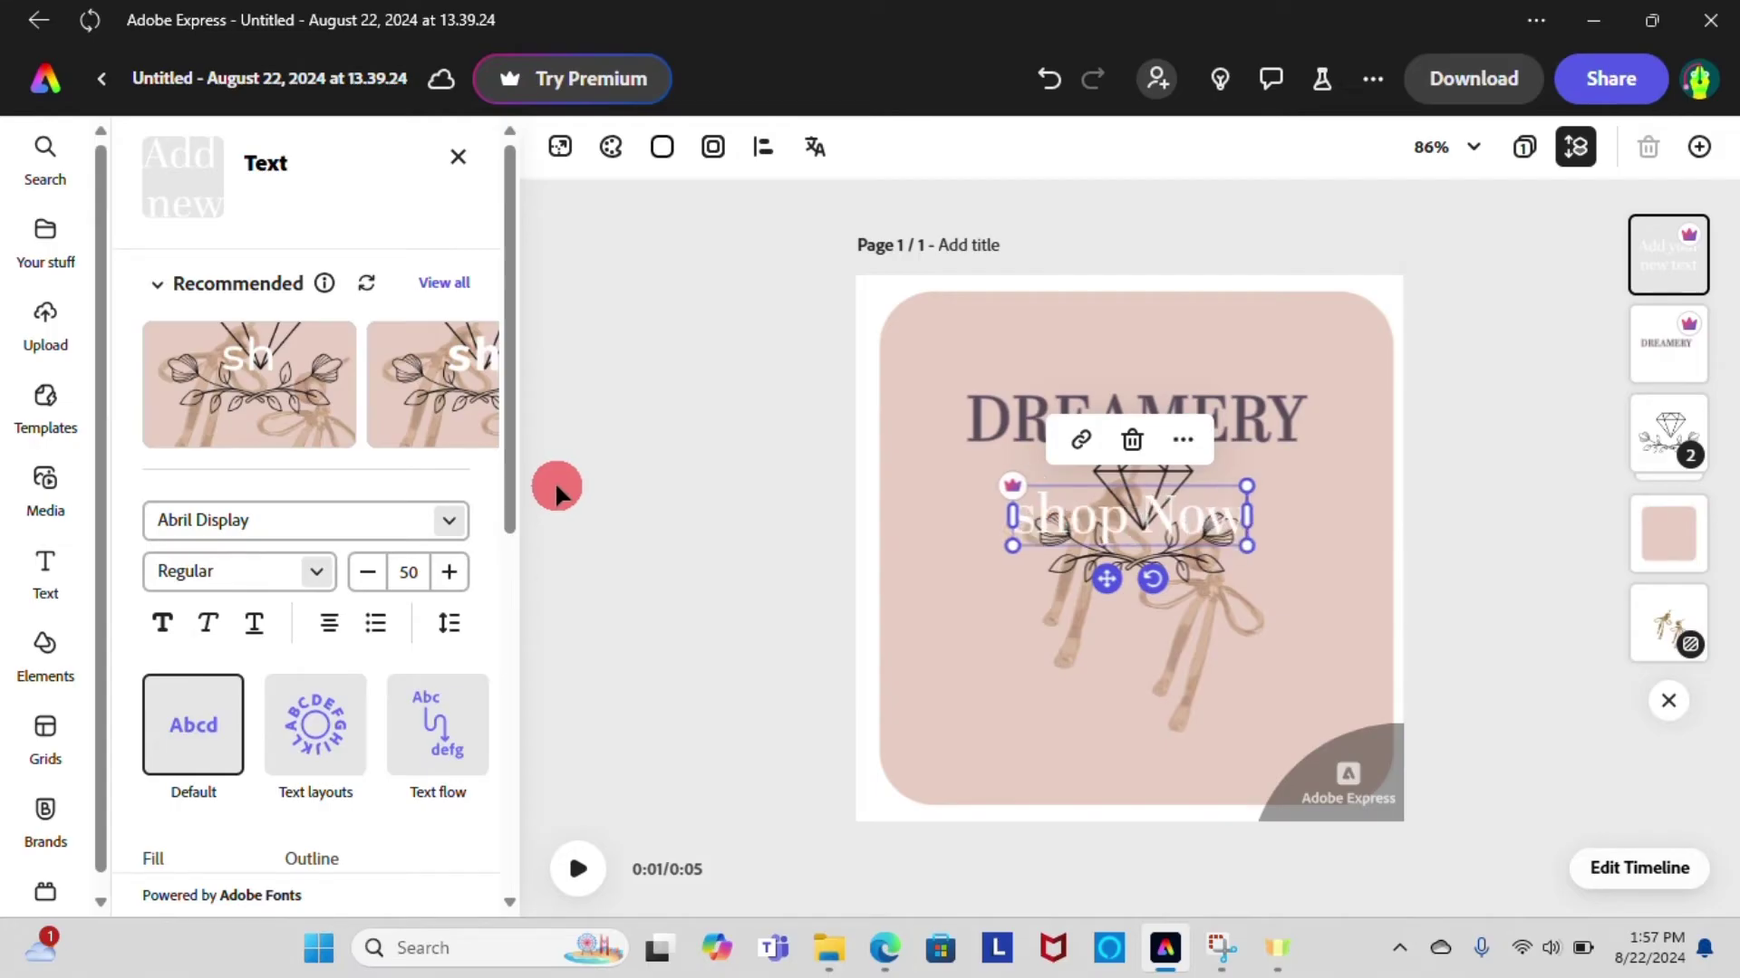
{"action": "left_click", "coordinate": [1068, 542]}
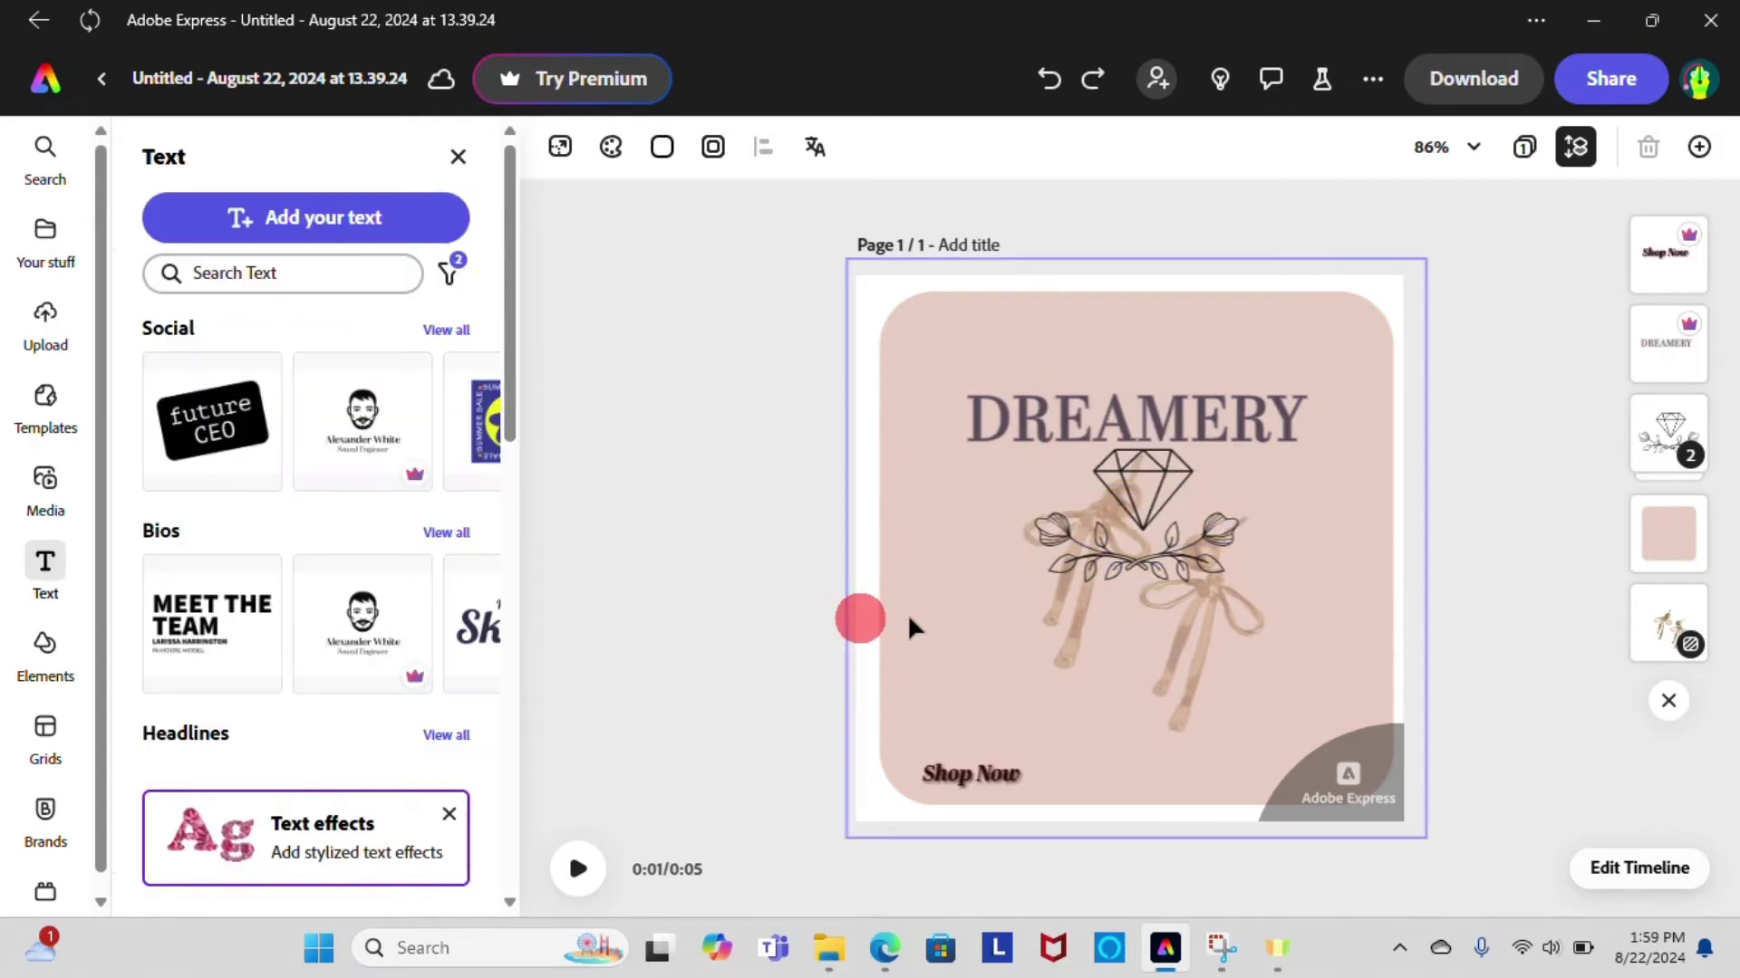
{"action": "left_click", "coordinate": [45, 643]}
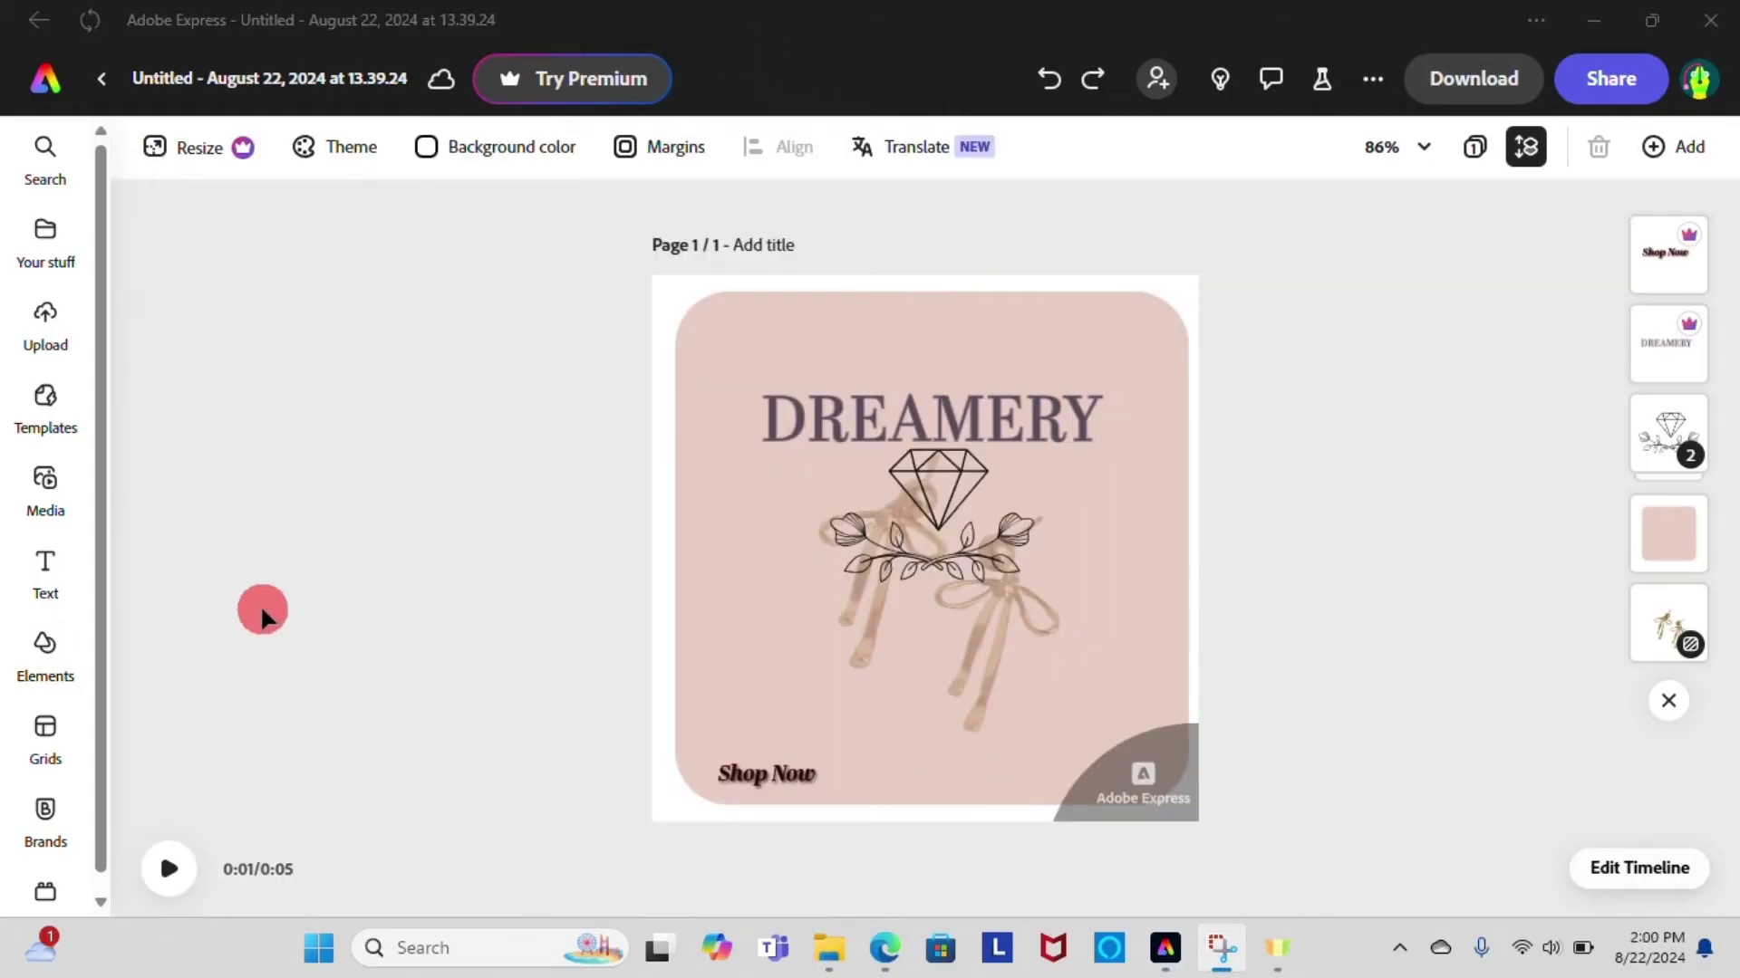
Search the Elements library for 'flower' shapes
{"action": "left_click", "coordinate": [47, 661]}
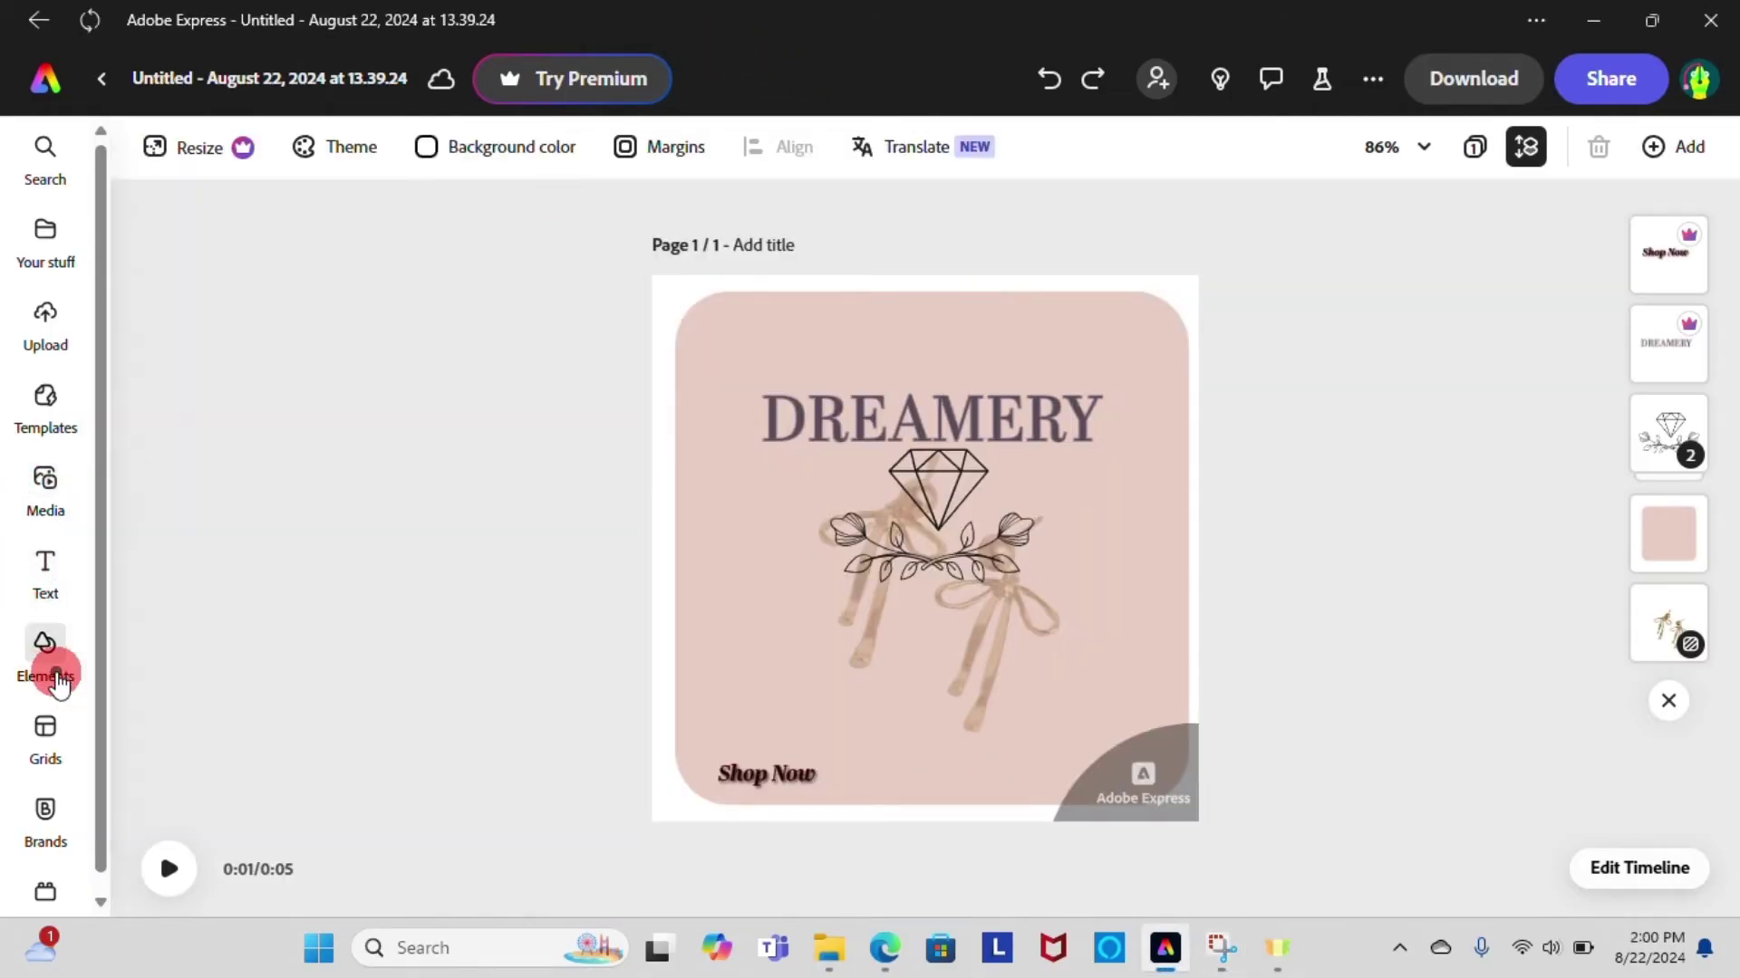
{"action": "scroll", "coordinate": [257, 583], "scroll_direction": "down", "scroll_amount": 4}
{"action": "scroll", "coordinate": [257, 571], "scroll_direction": "up", "scroll_amount": 4}
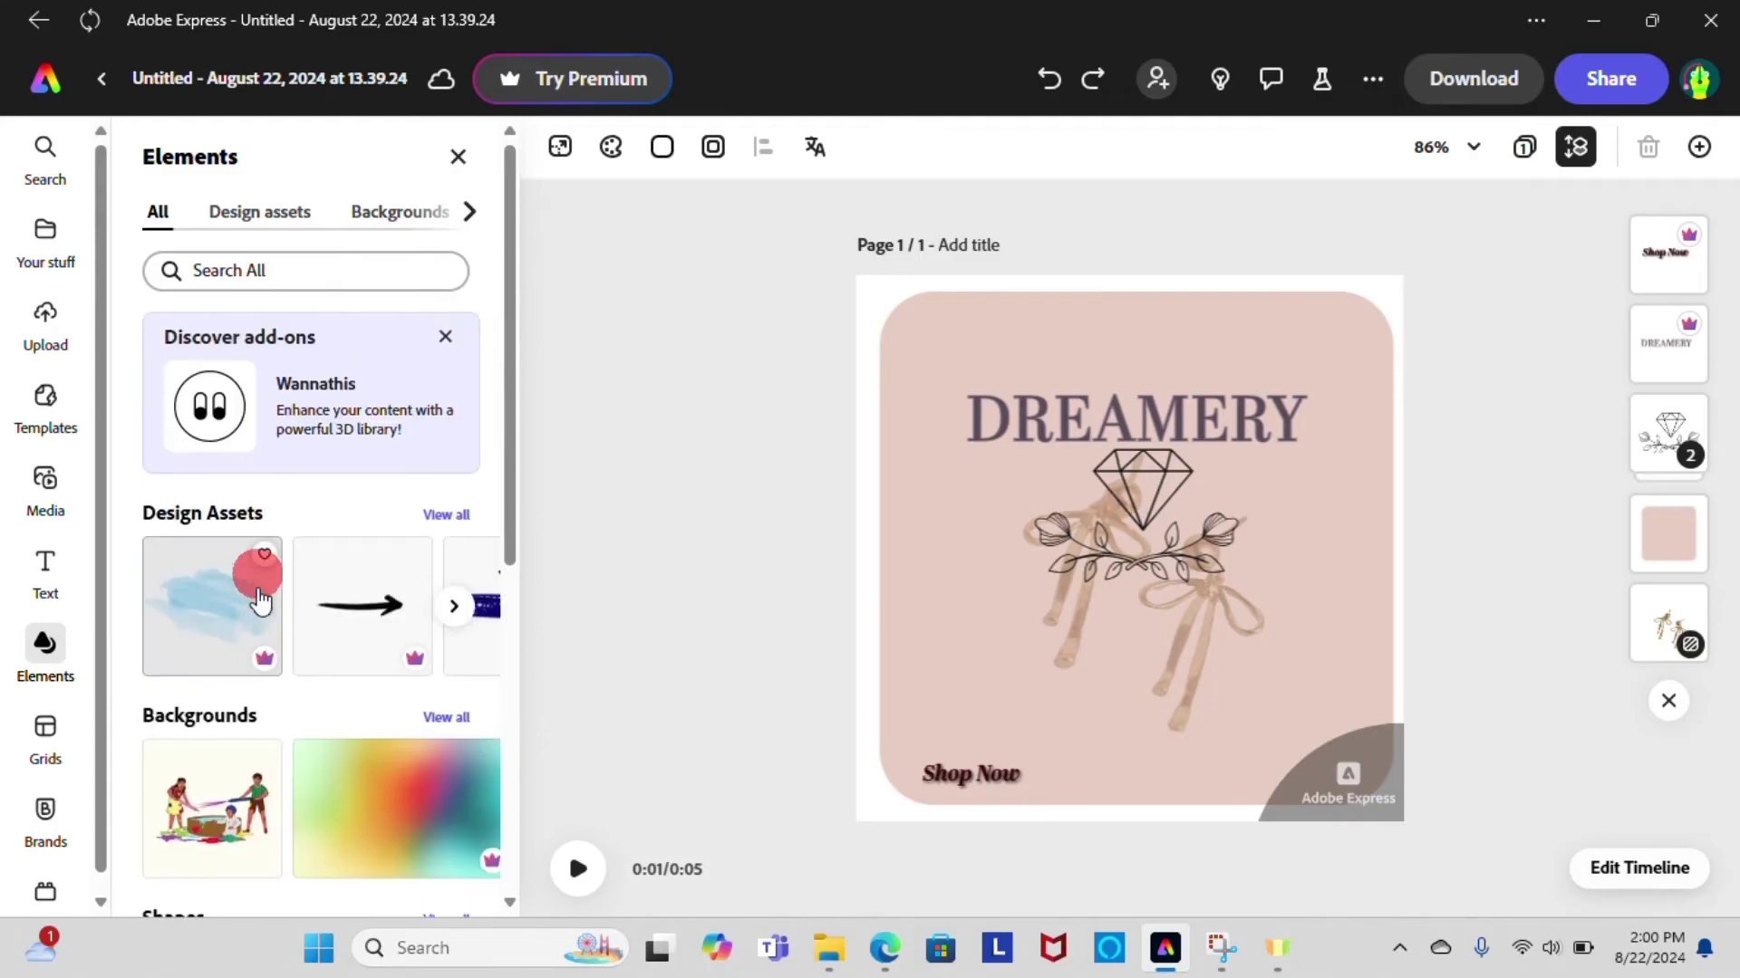
{"action": "left_click", "coordinate": [263, 214]}
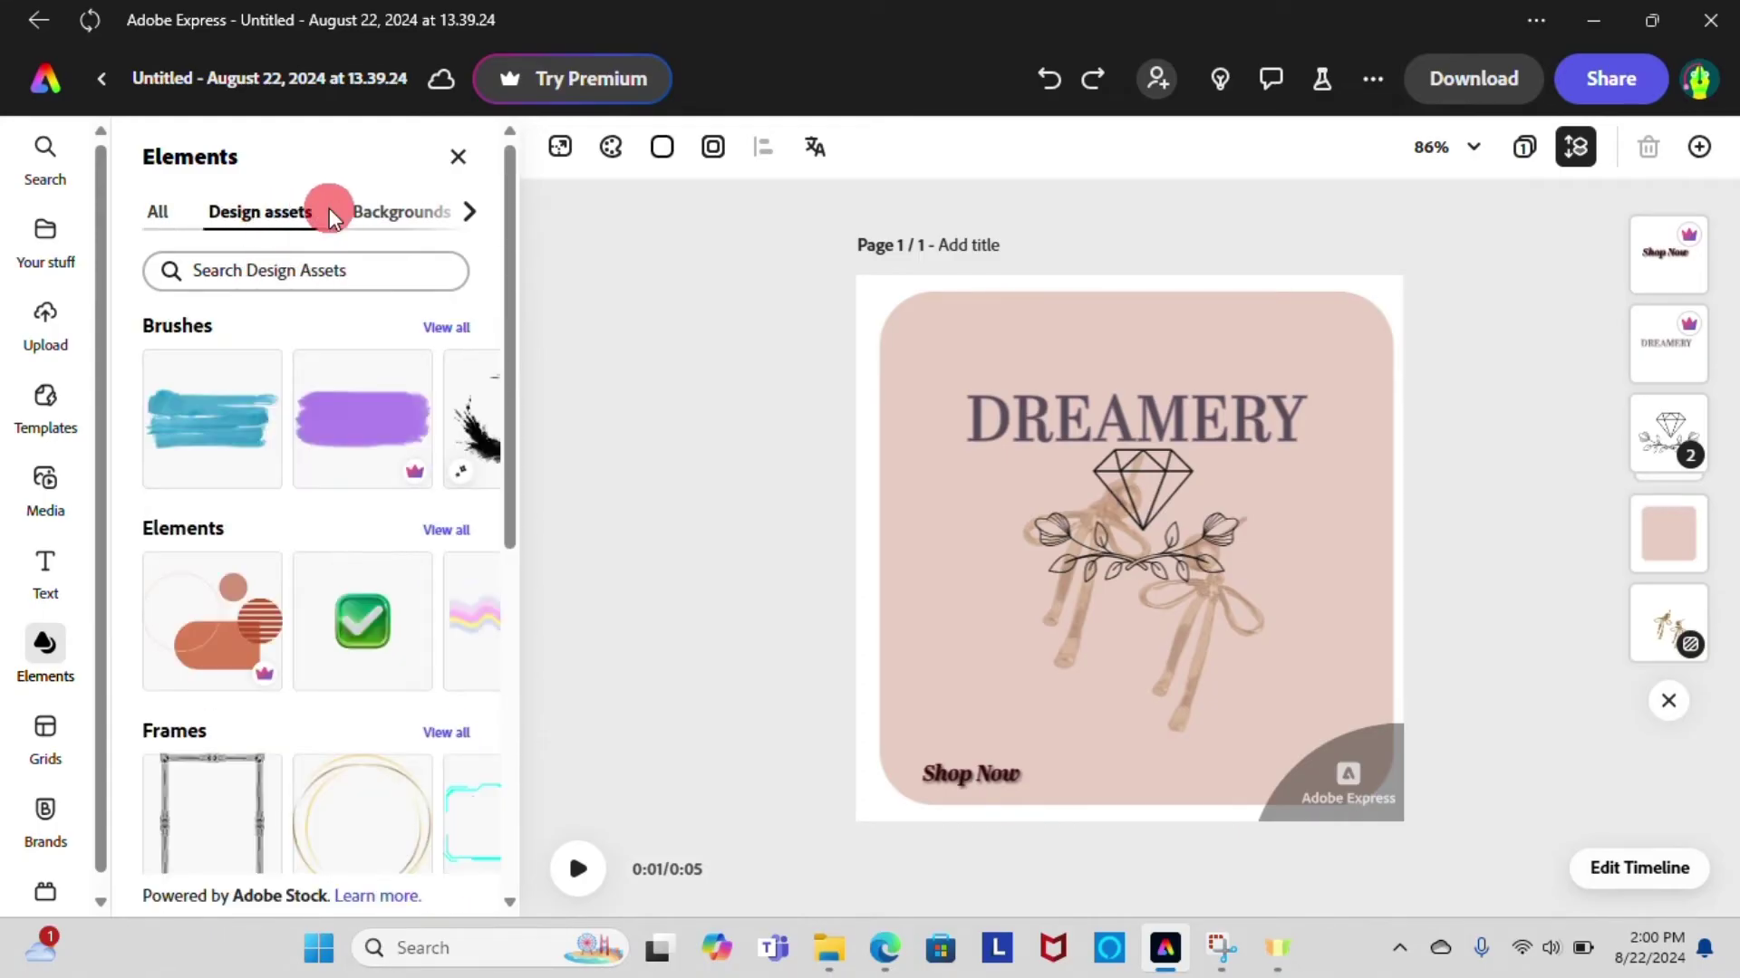
{"action": "left_click", "coordinate": [414, 217]}
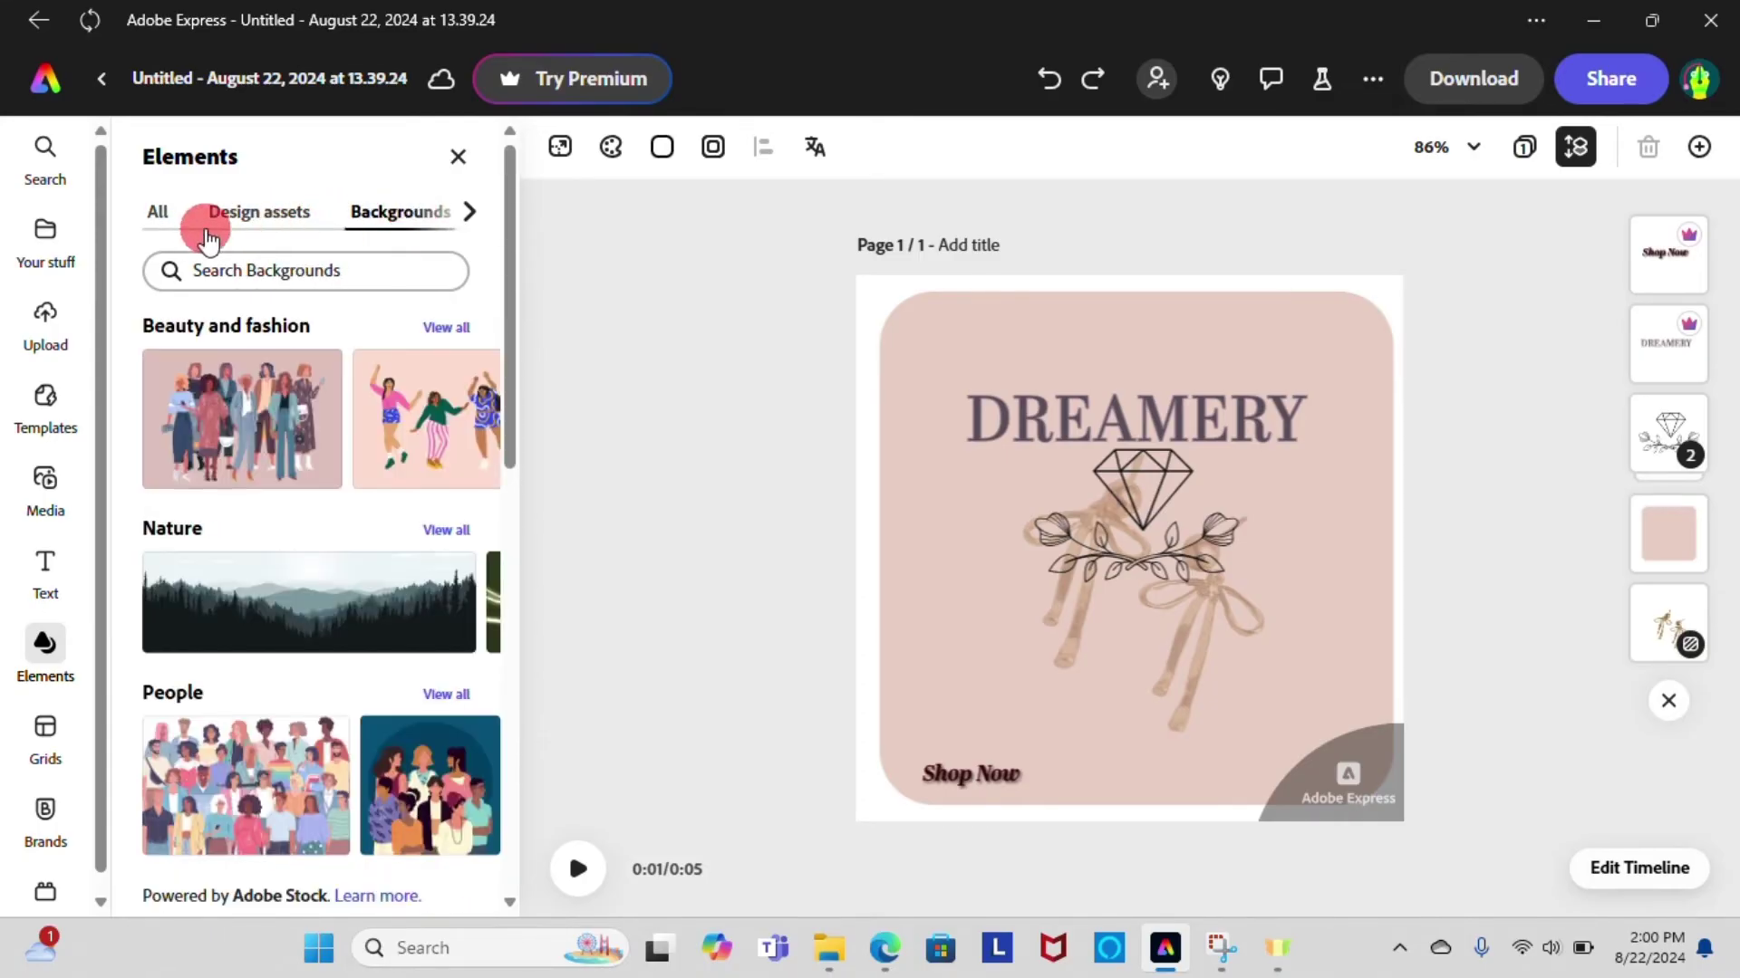
{"action": "left_click", "coordinate": [162, 220]}
{"action": "left_click", "coordinate": [270, 274]}
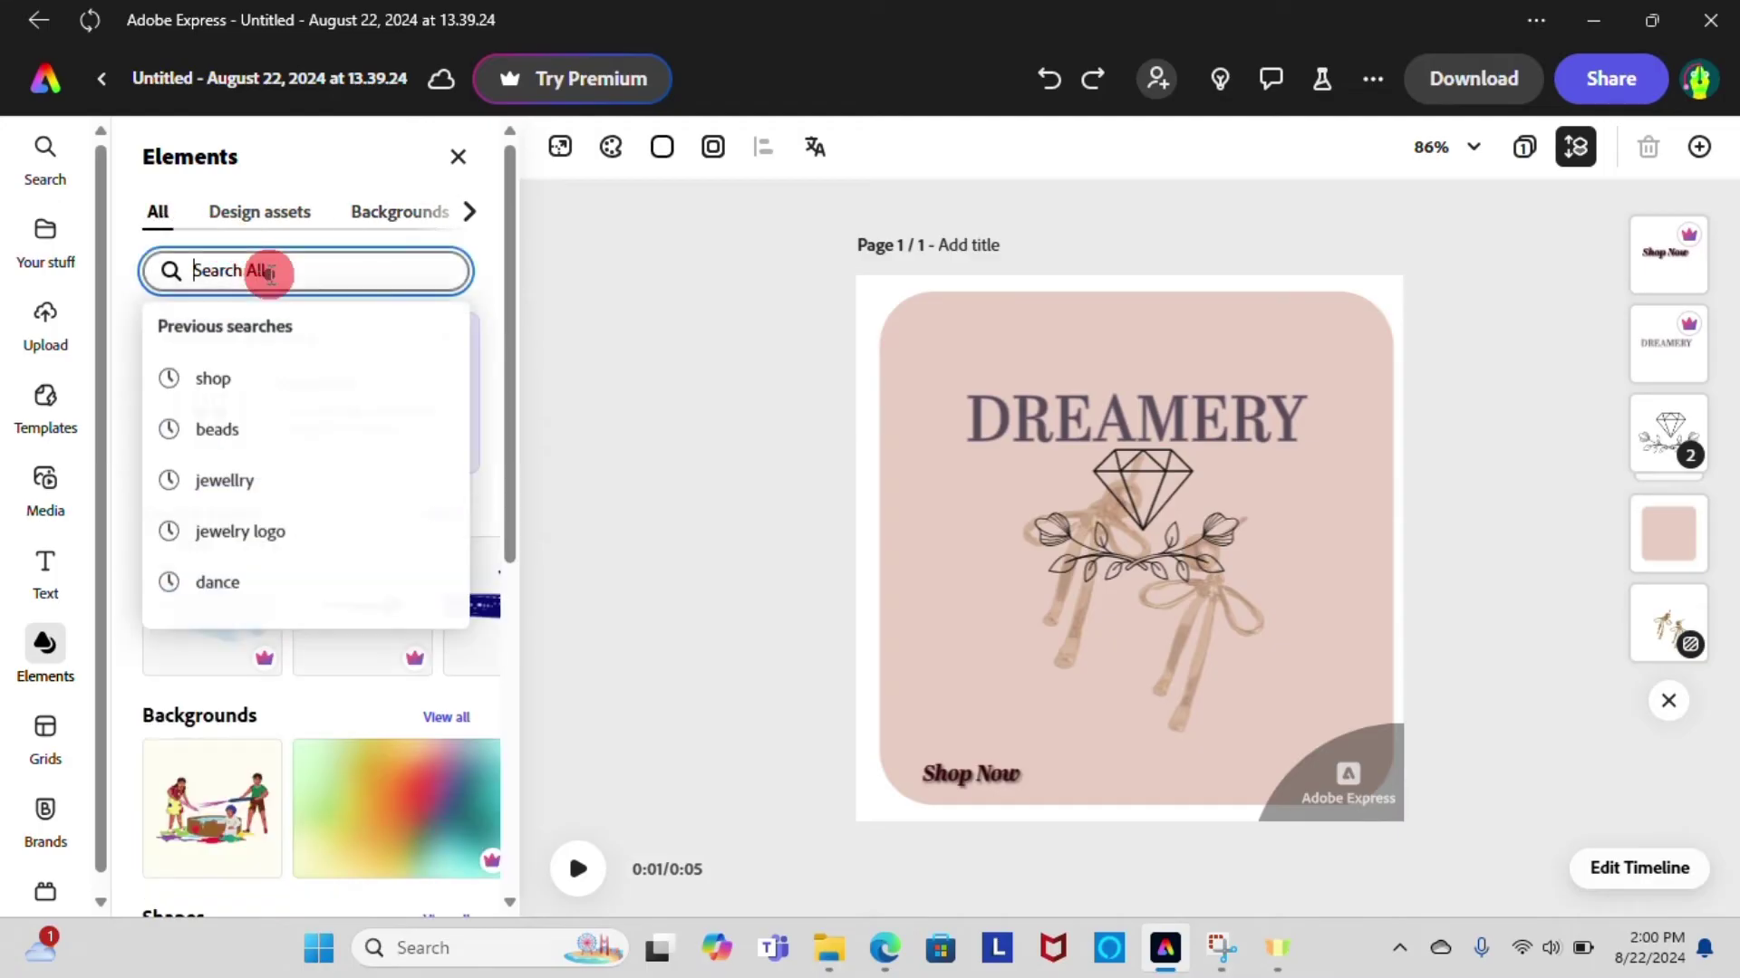
{"action": "type", "text": "flower"}
{"action": "key", "text": "Return"}
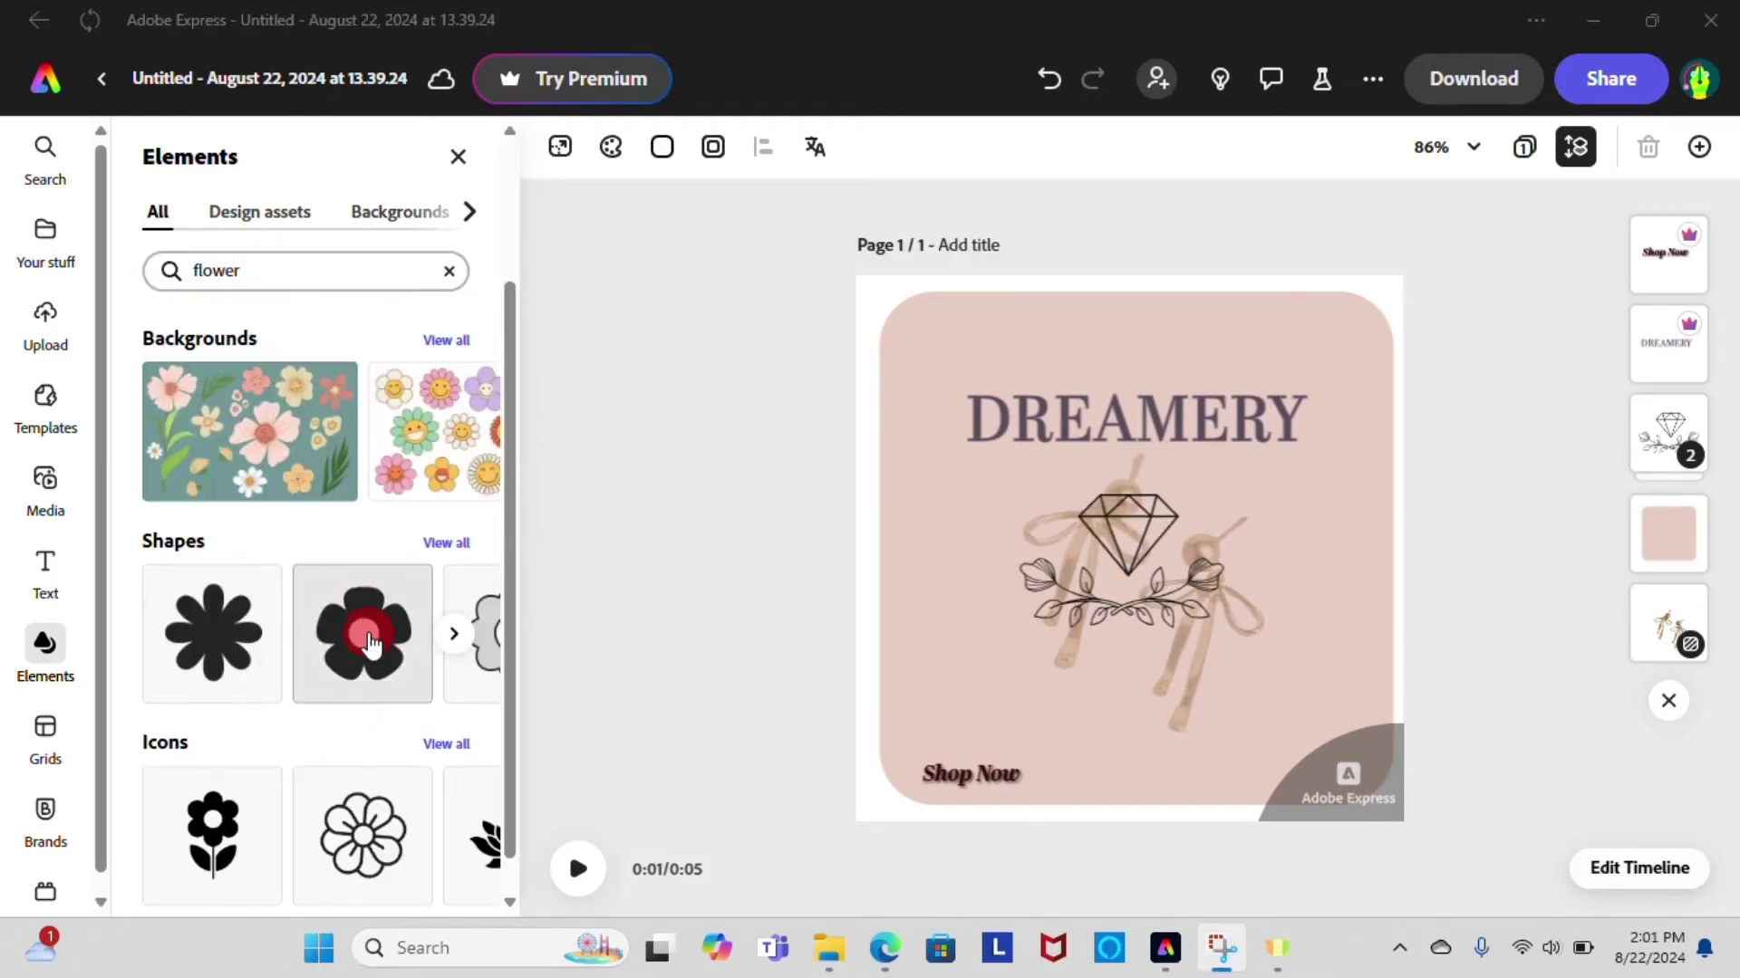
Place pale grey flower shapes in the post's top corners
{"action": "left_click", "coordinate": [370, 645]}
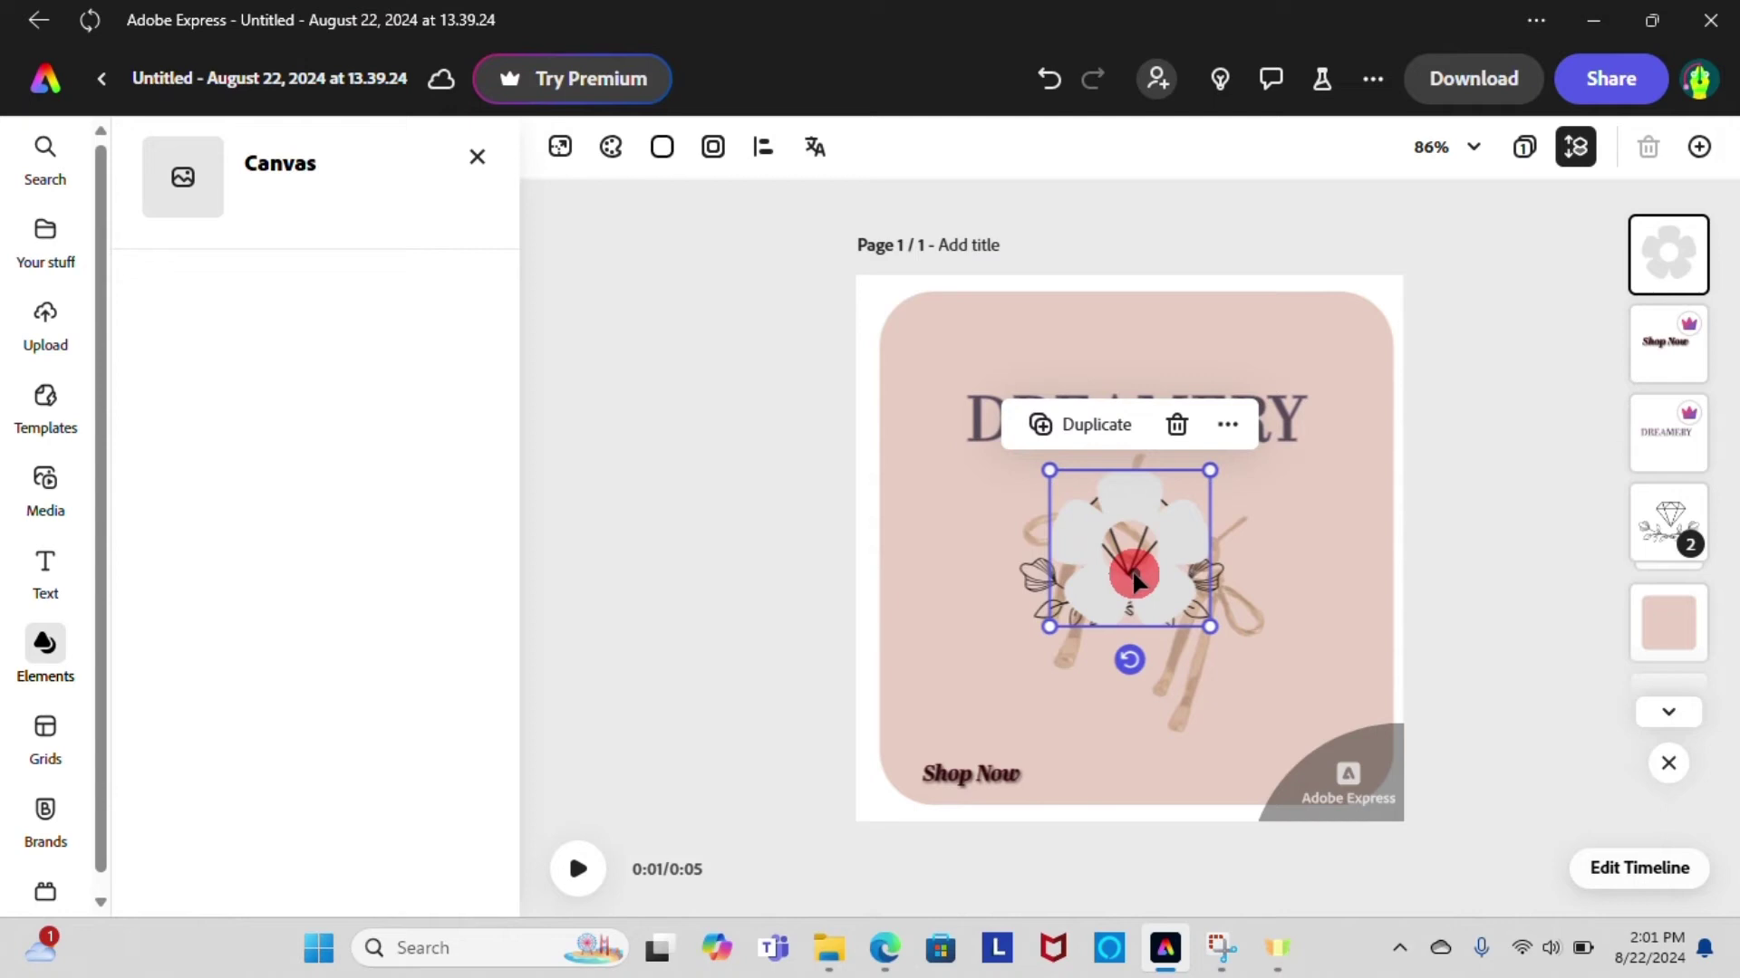
{"action": "left_click_drag", "start_coordinate": [1126, 562], "coordinate": [734, 41]}
{"action": "left_click", "coordinate": [734, 42]}
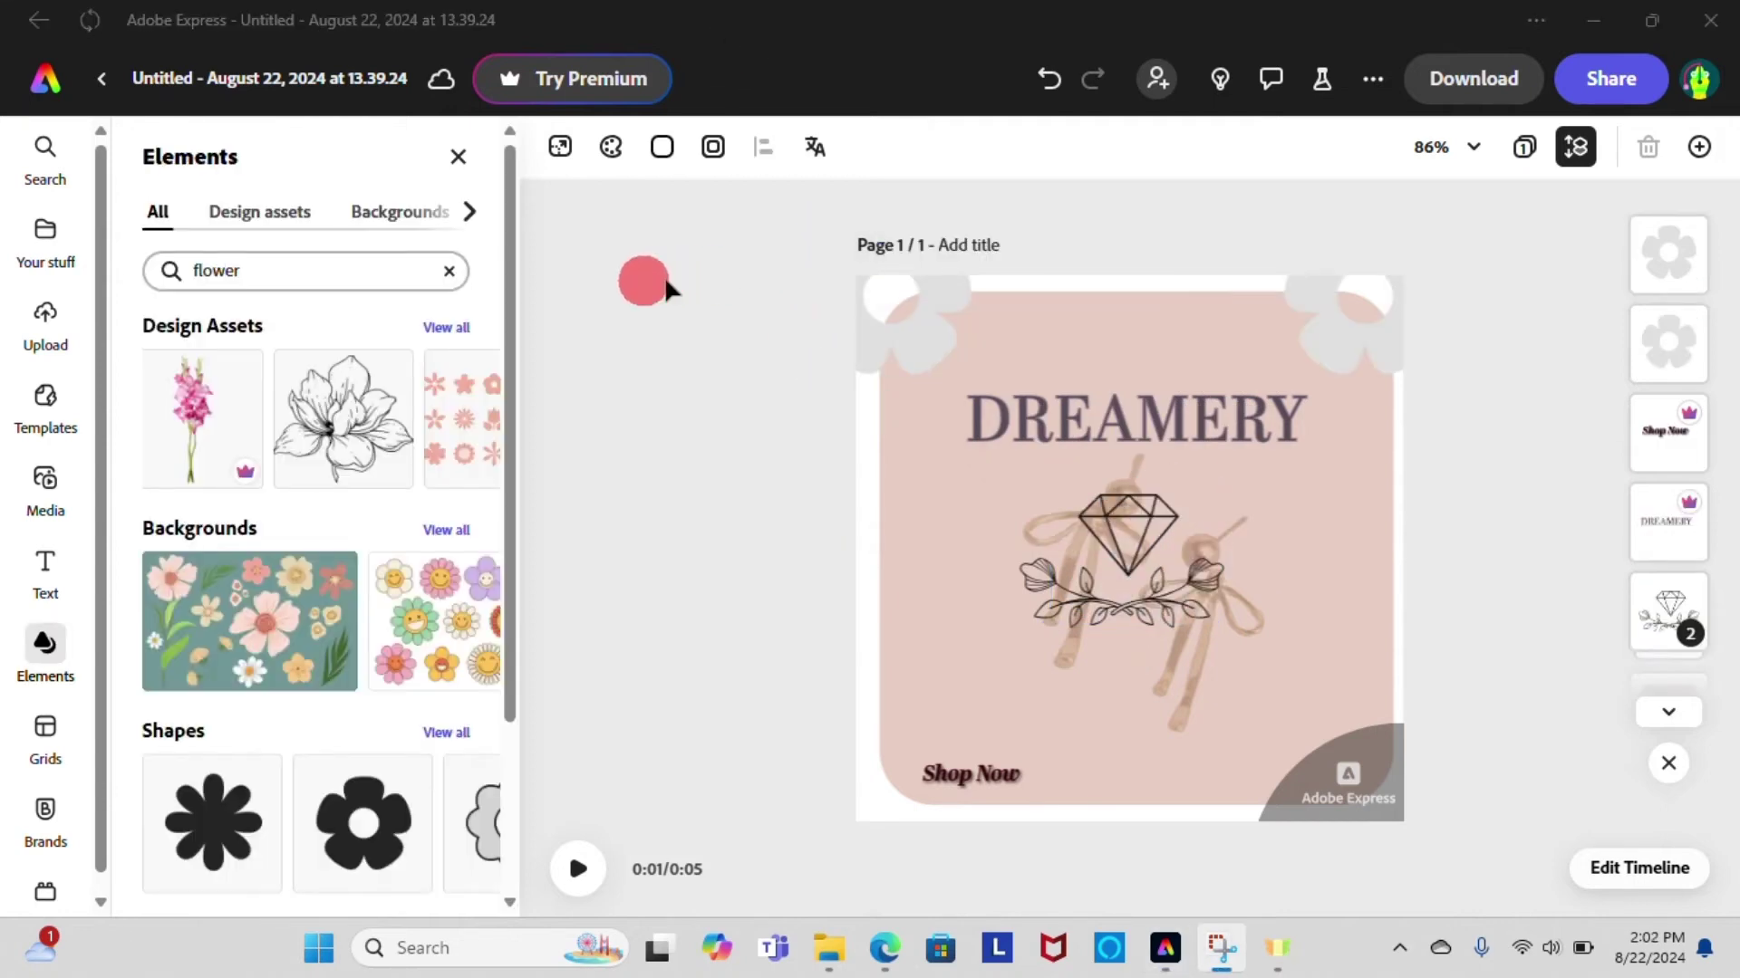
{"action": "left_click", "coordinate": [458, 159]}
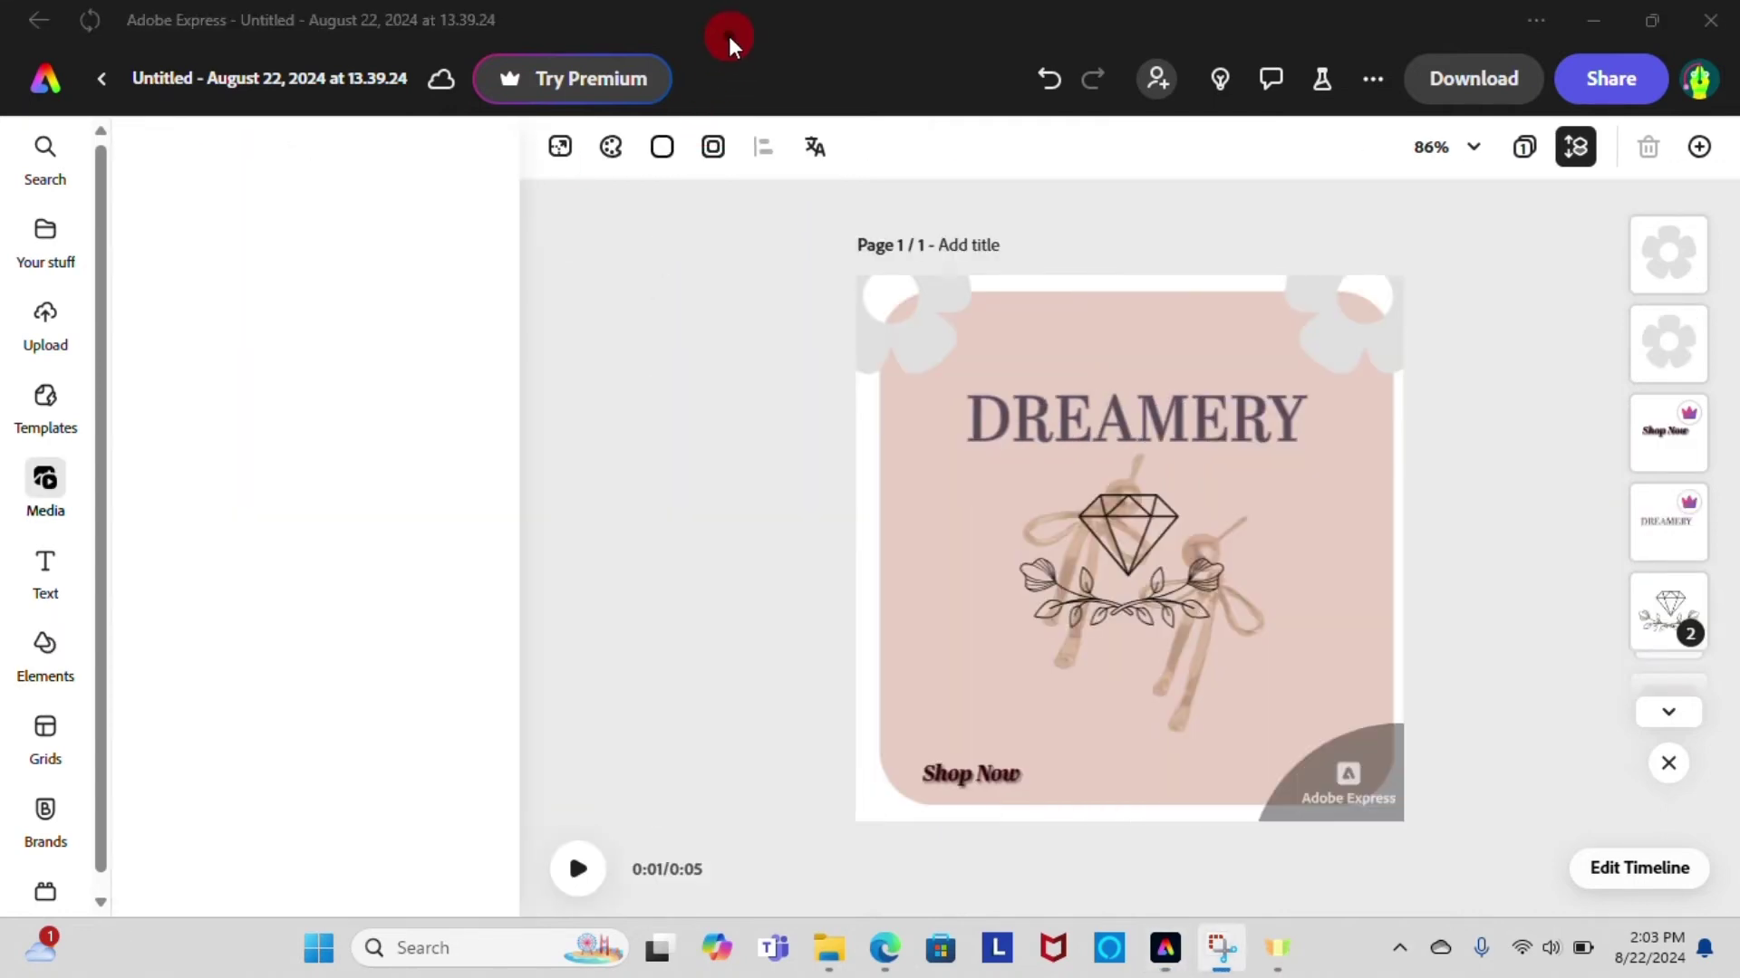
Download the post as MP4, accepting free-font replacements for DREAMERY and Shop Now
{"action": "left_click", "coordinate": [1217, 413]}
{"action": "left_click", "coordinate": [1422, 82]}
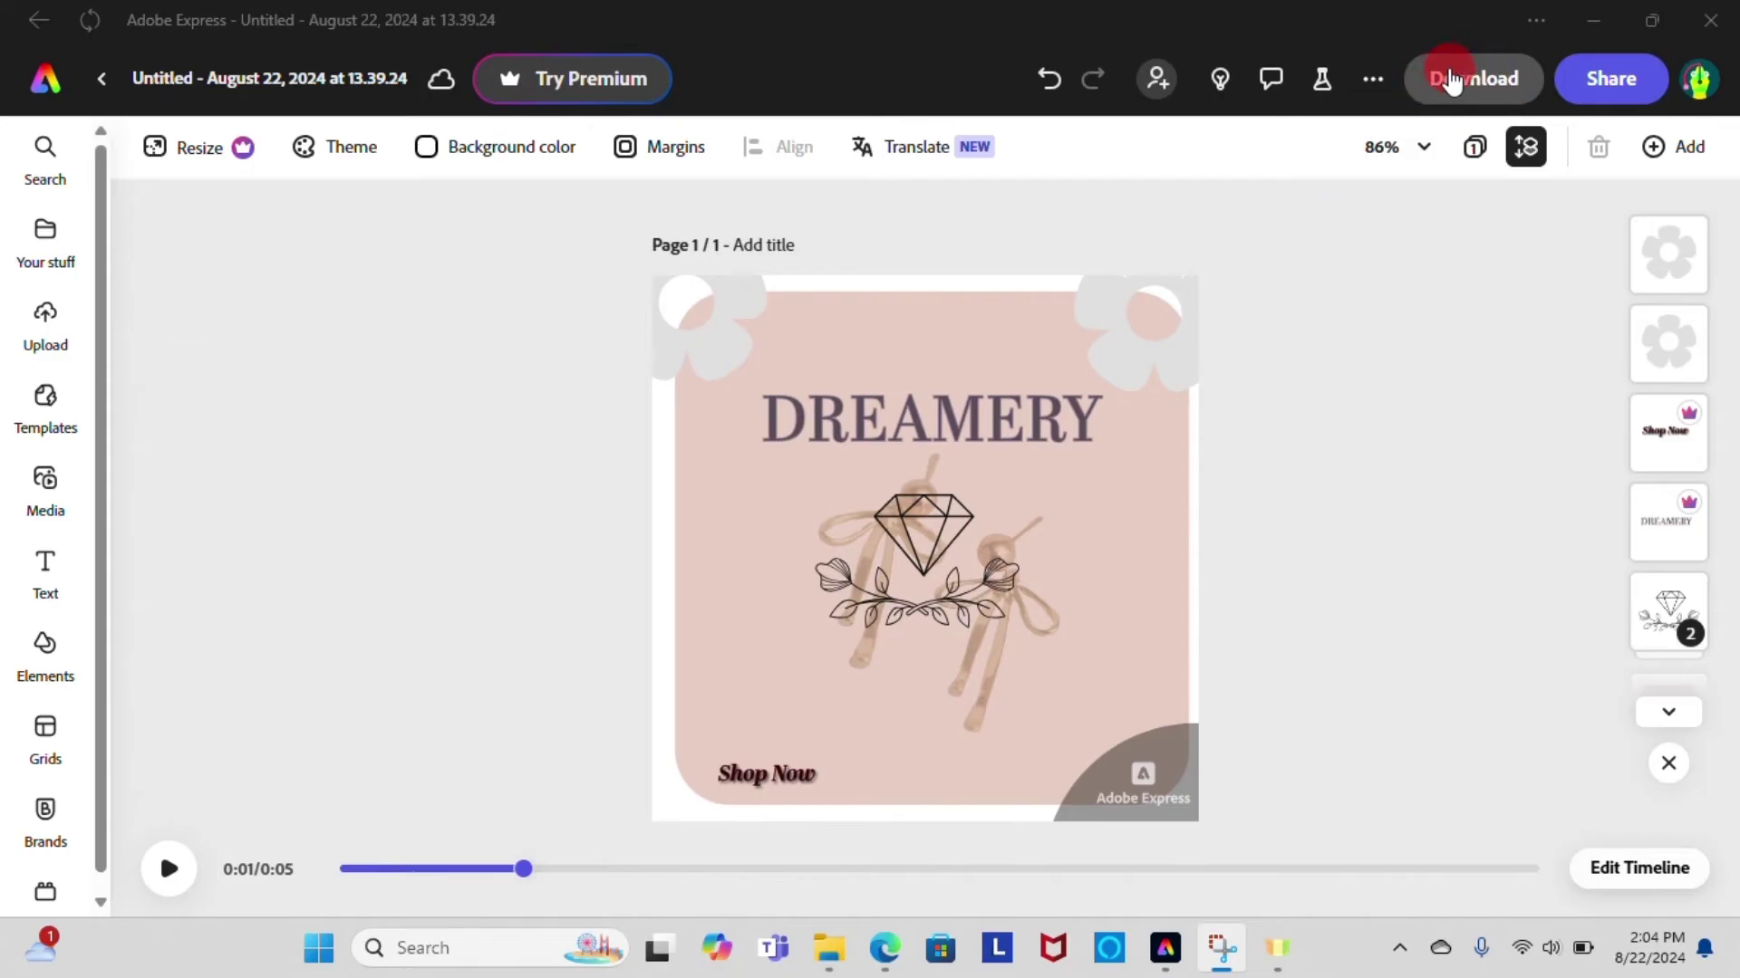
{"action": "left_click", "coordinate": [1620, 98]}
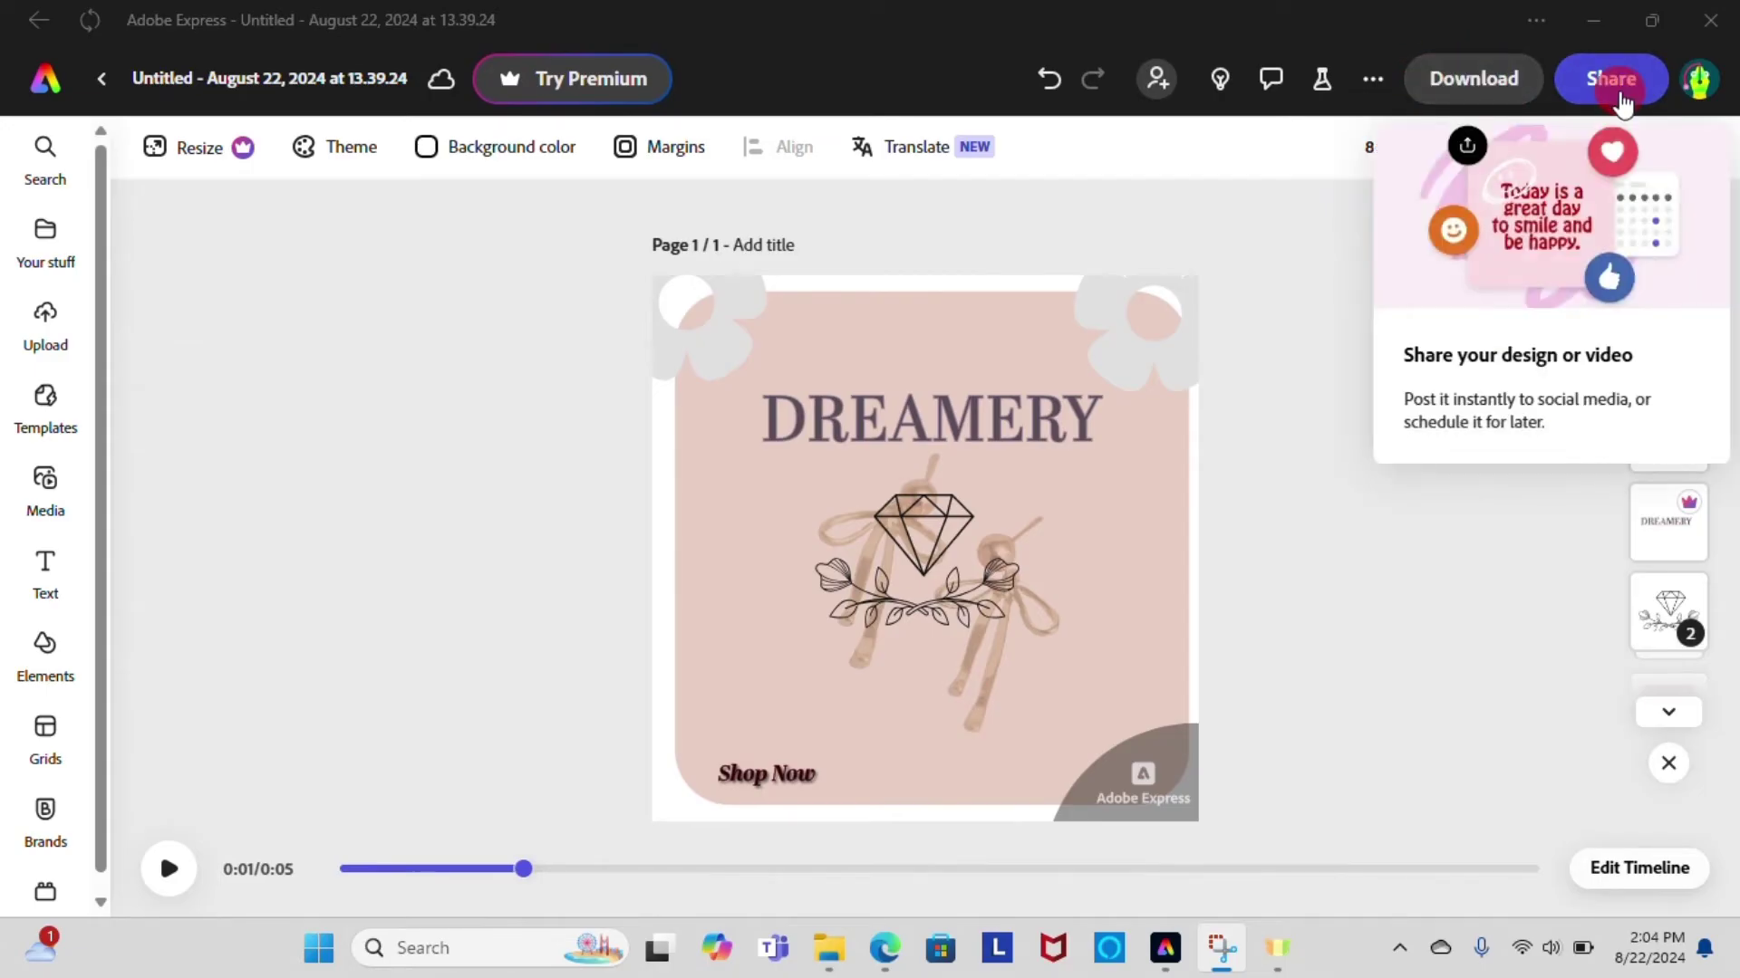
{"action": "left_click", "coordinate": [1480, 76]}
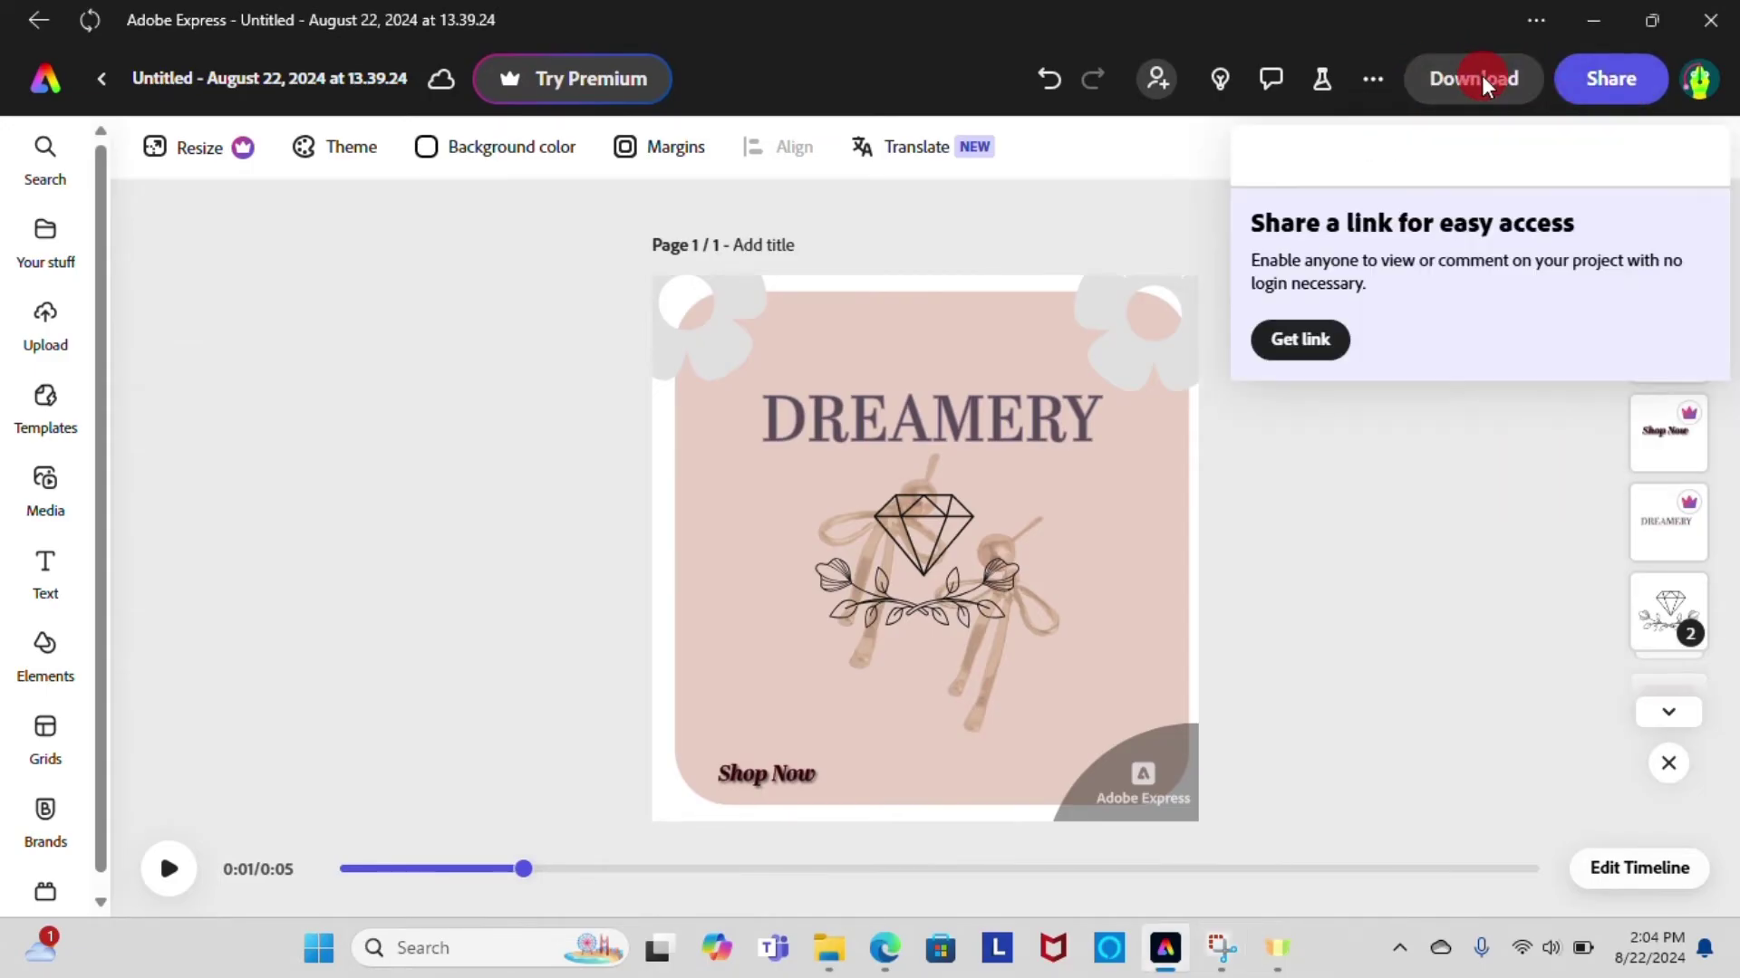
{"action": "left_click", "coordinate": [1326, 319]}
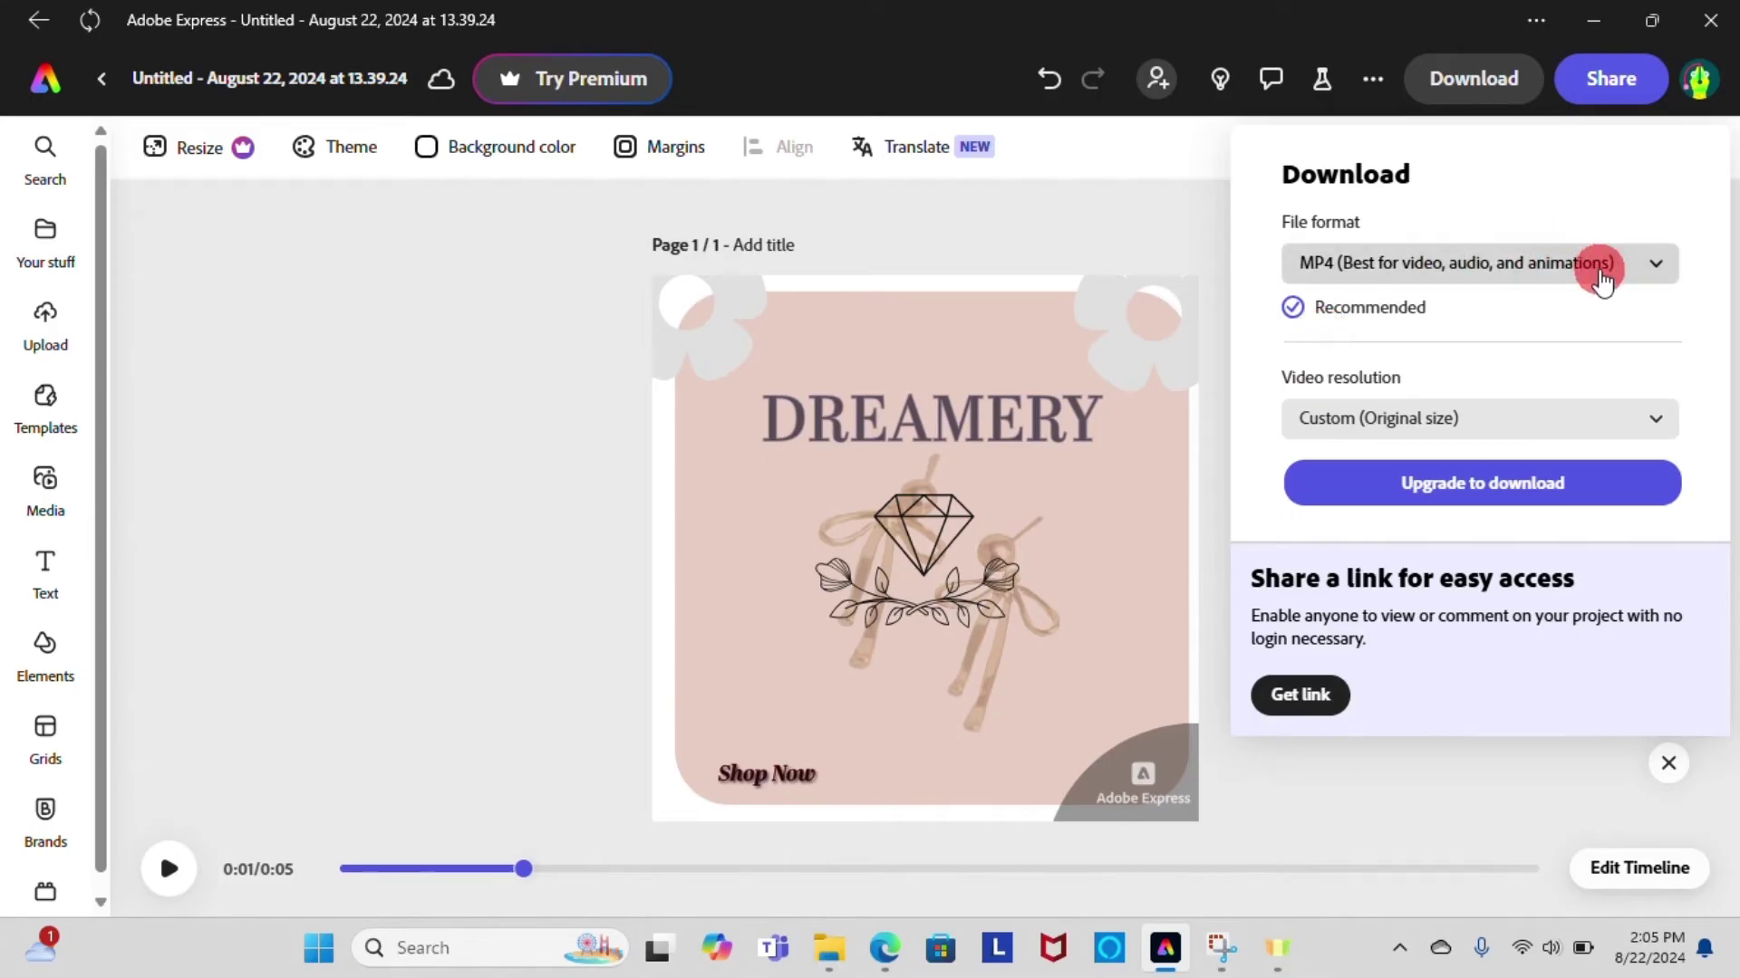
{"action": "left_click", "coordinate": [1669, 272]}
{"action": "left_click", "coordinate": [1669, 276]}
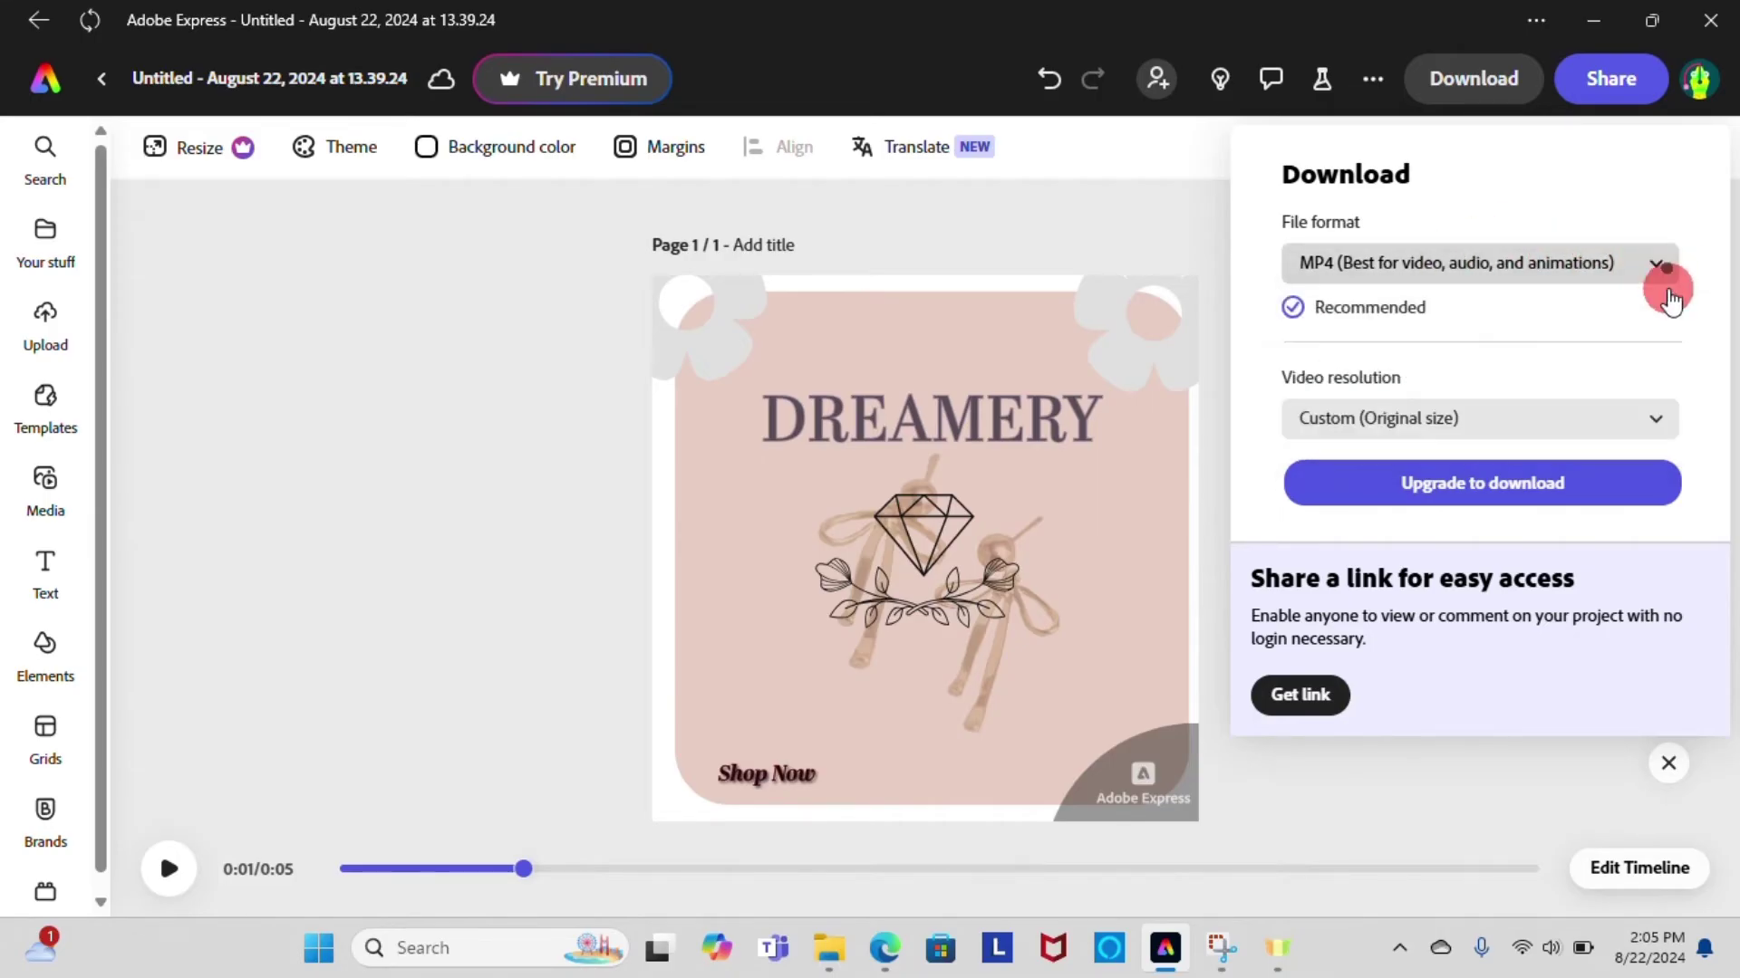
{"action": "left_click", "coordinate": [1624, 496]}
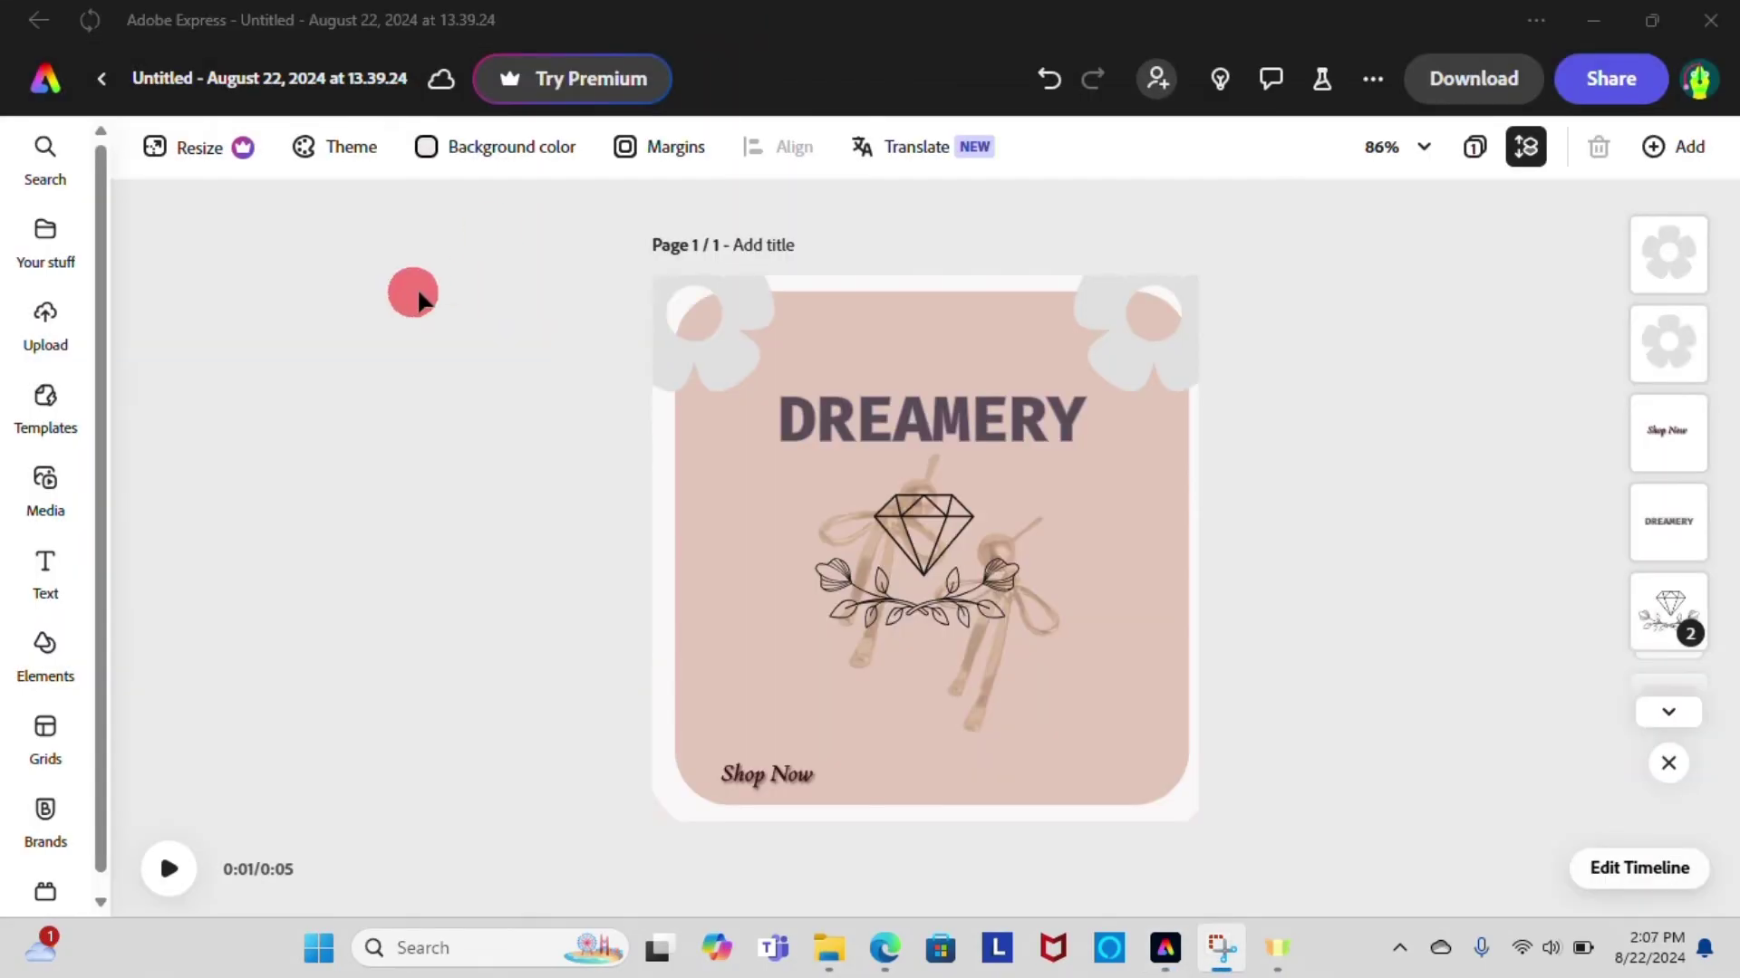
Create a Square (1:1) design from the uploaded Dangly Bow Earrings photo
{"action": "left_click", "coordinate": [55, 77]}
{"action": "left_click", "coordinate": [50, 82]}
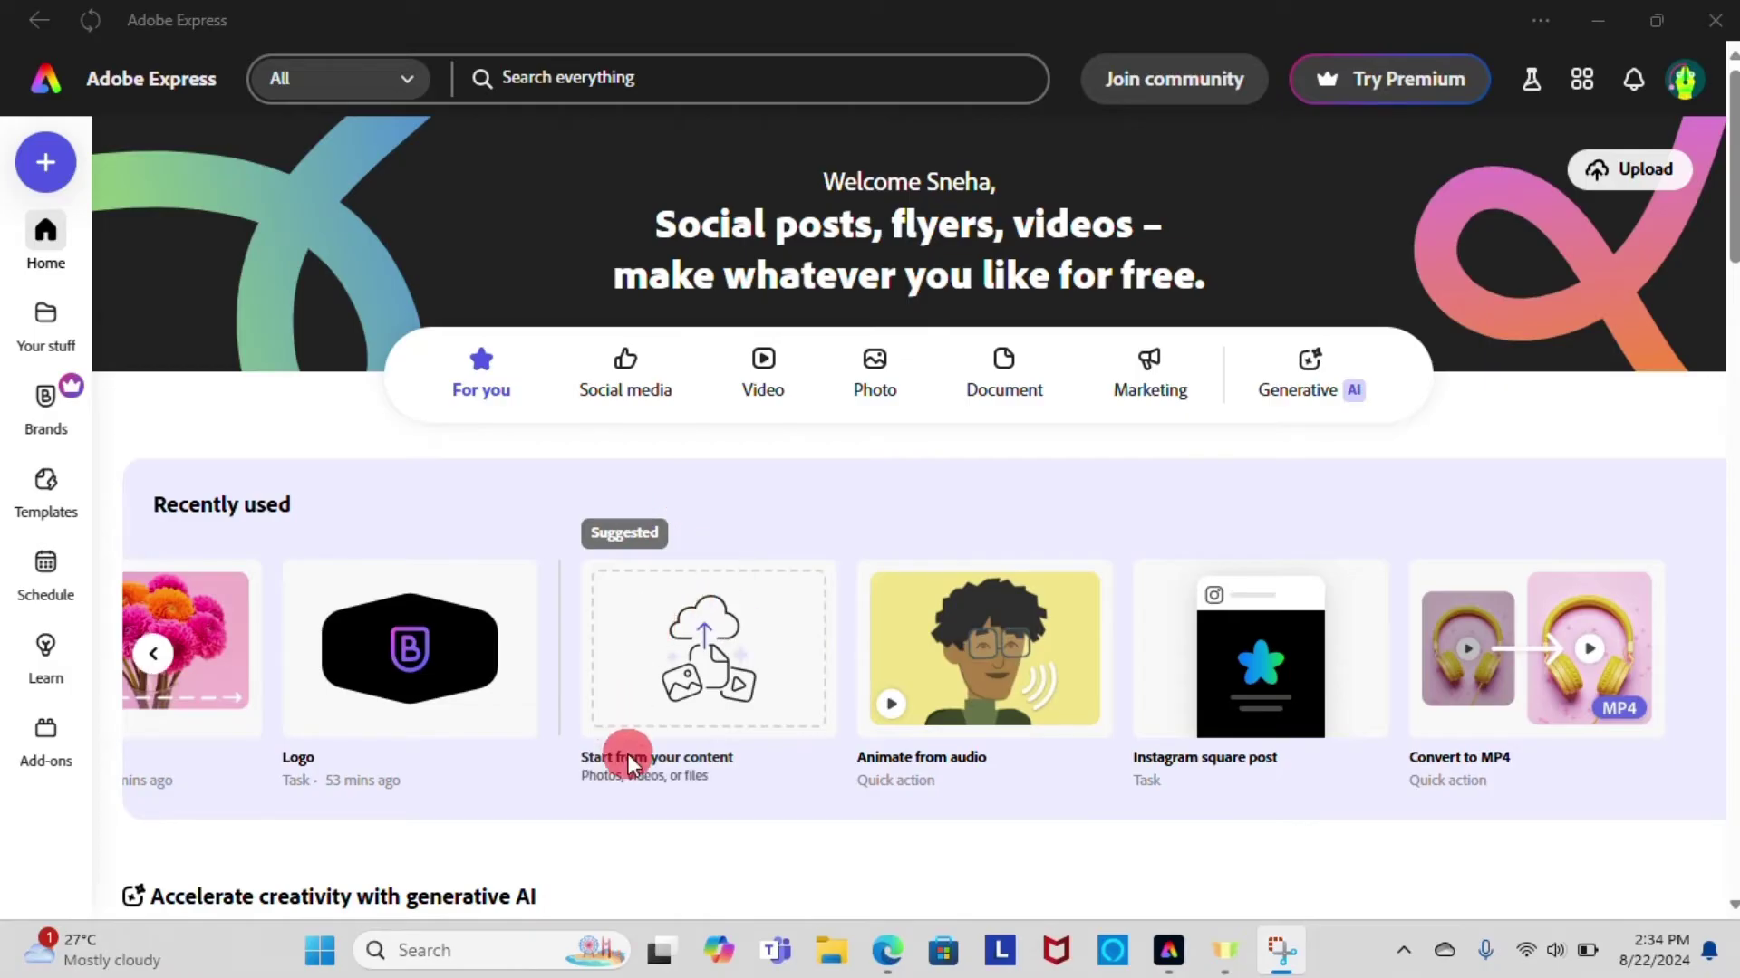
{"action": "left_click", "coordinate": [672, 668]}
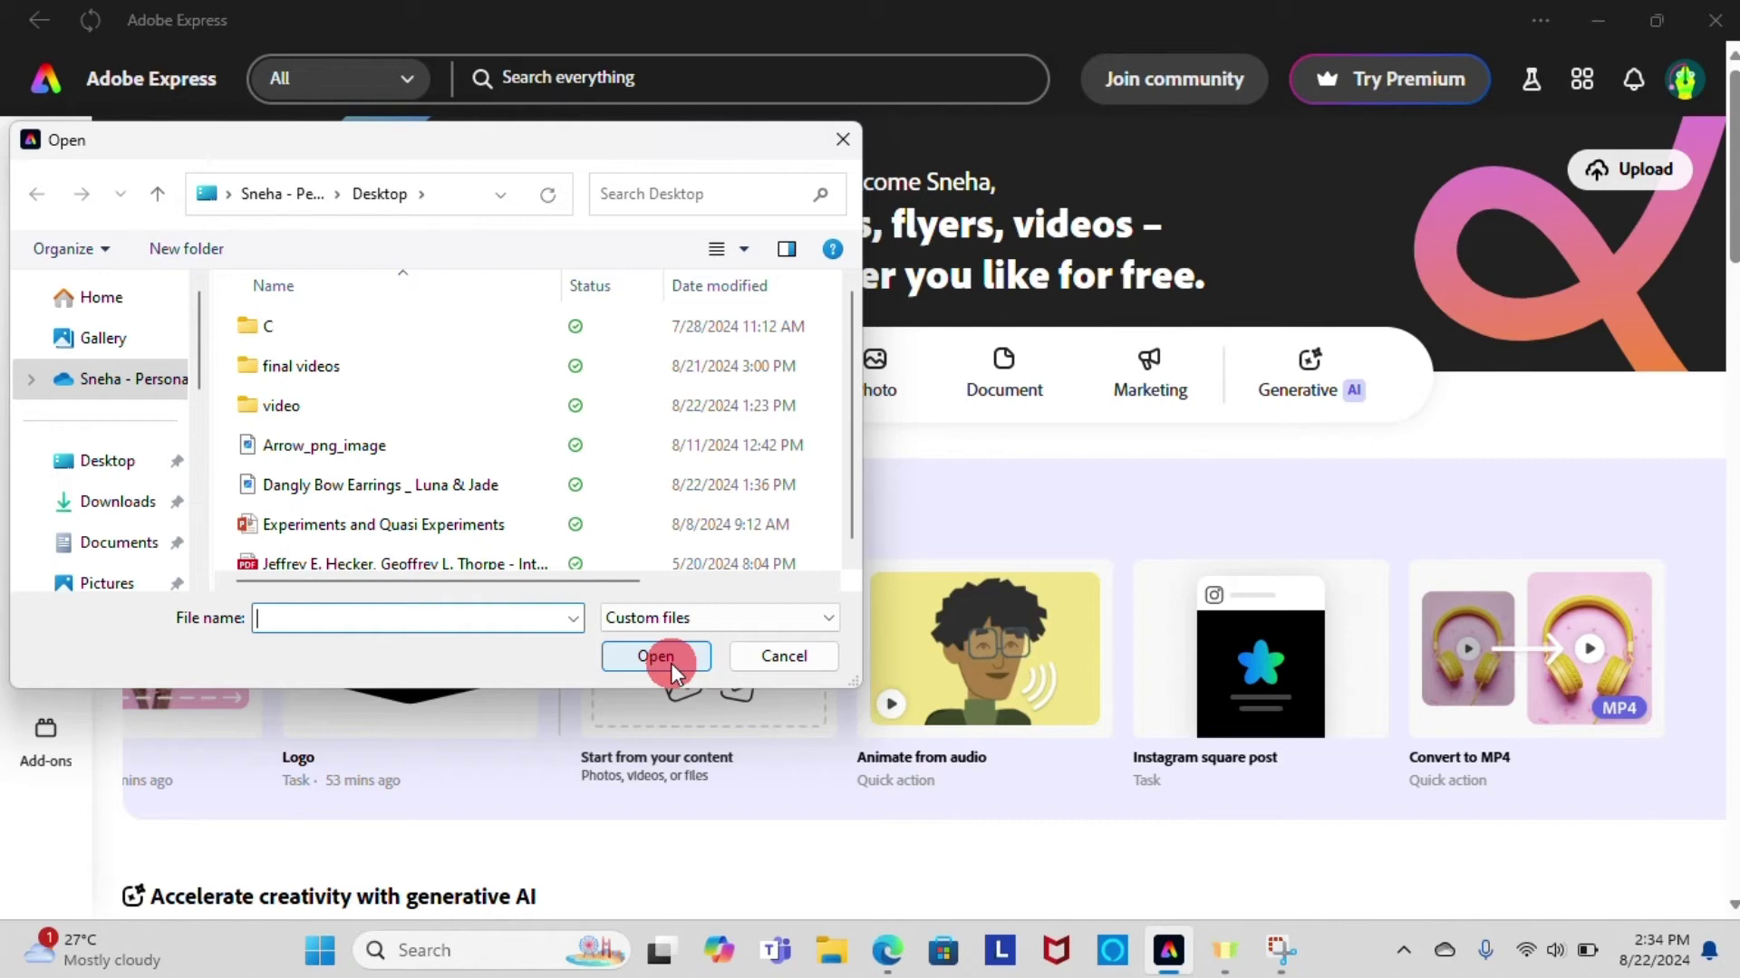
{"action": "left_click", "coordinate": [435, 491]}
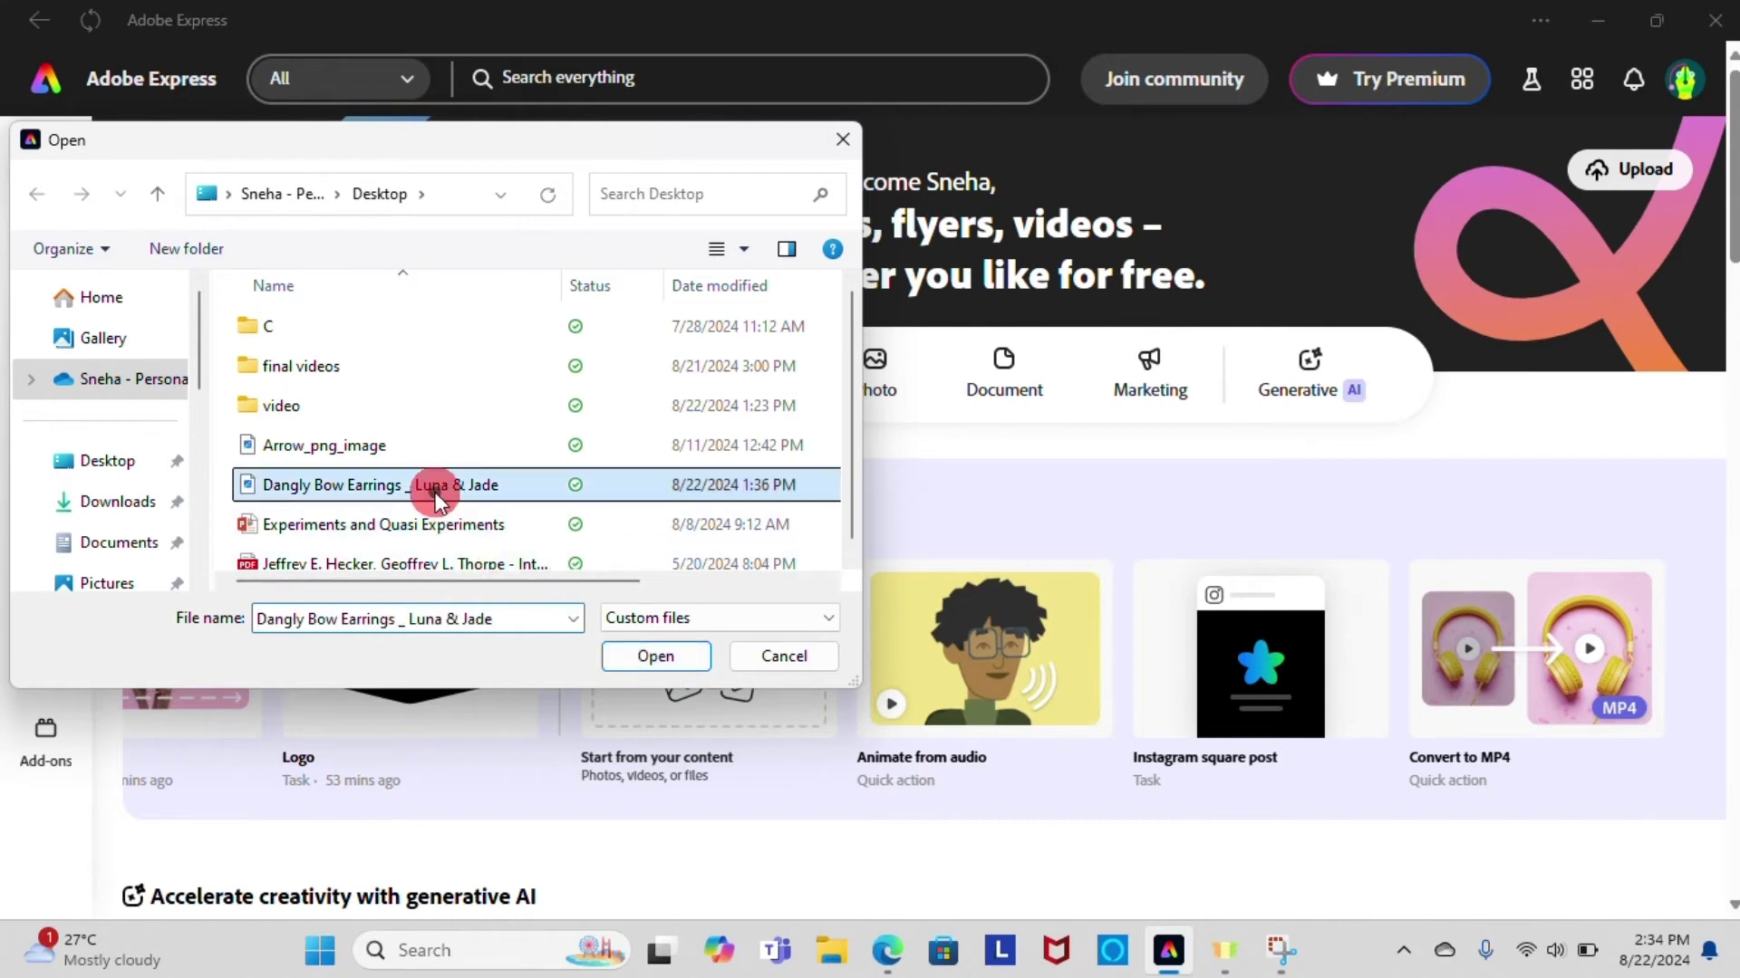
{"action": "left_click", "coordinate": [658, 666]}
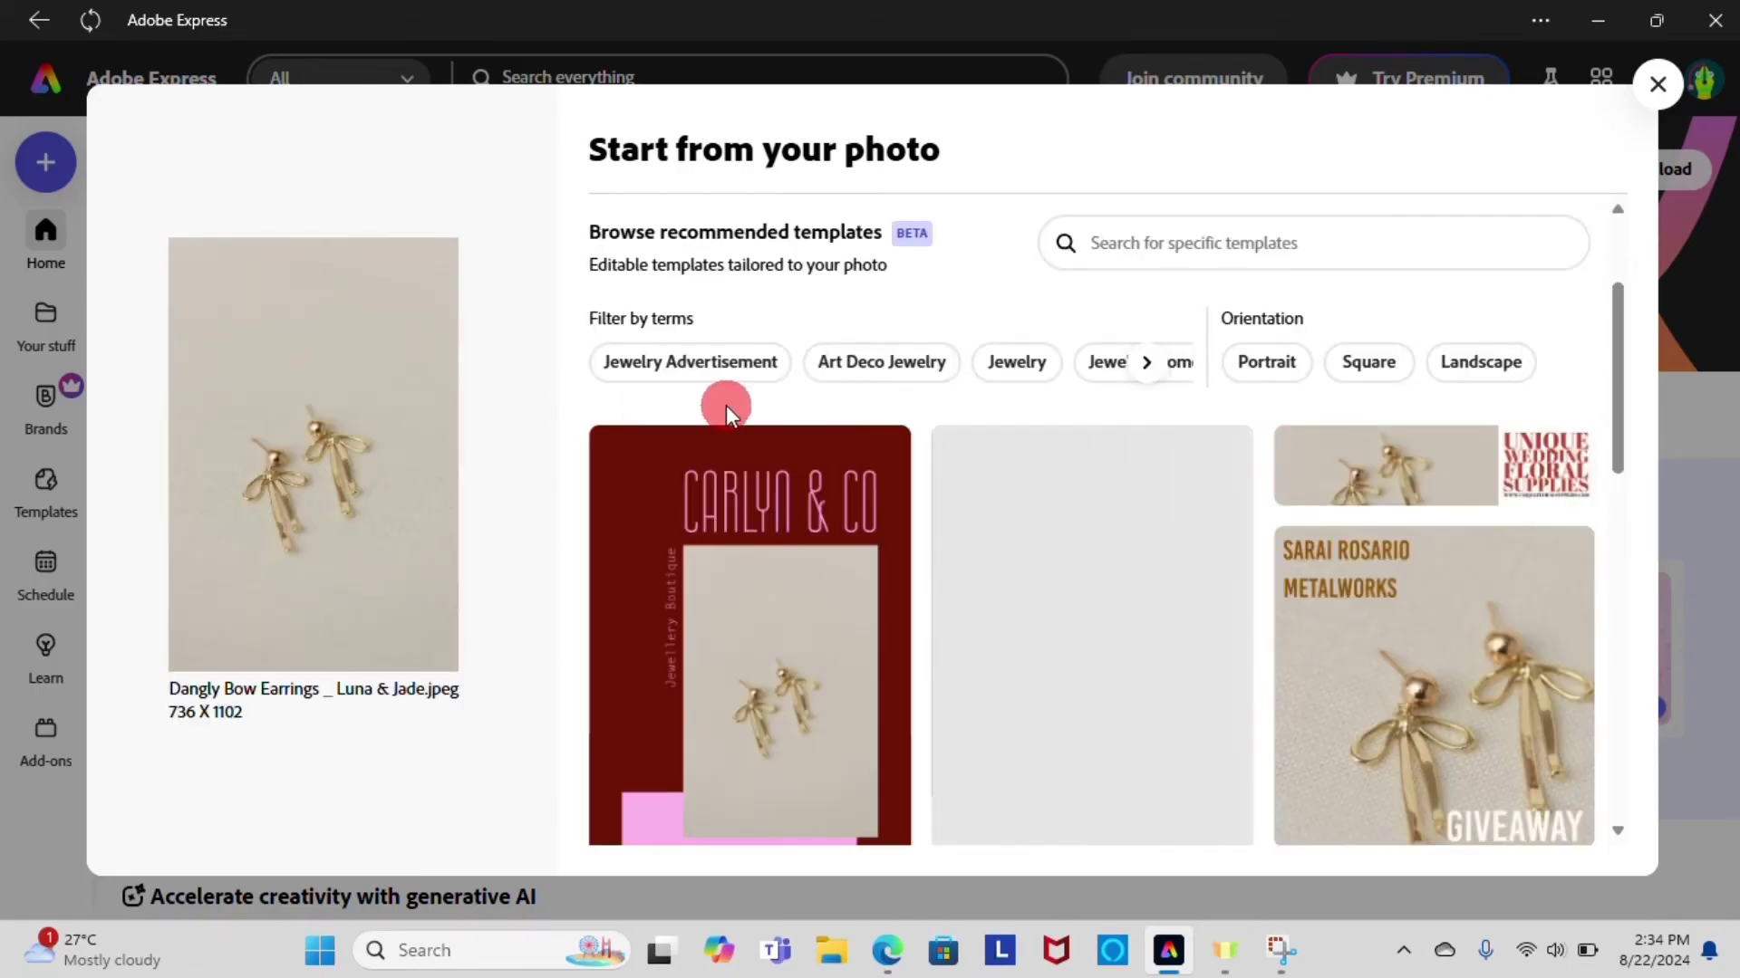
{"action": "scroll", "coordinate": [726, 405], "scroll_direction": "down", "scroll_amount": 2}
{"action": "scroll", "coordinate": [728, 417], "scroll_direction": "up", "scroll_amount": 4}
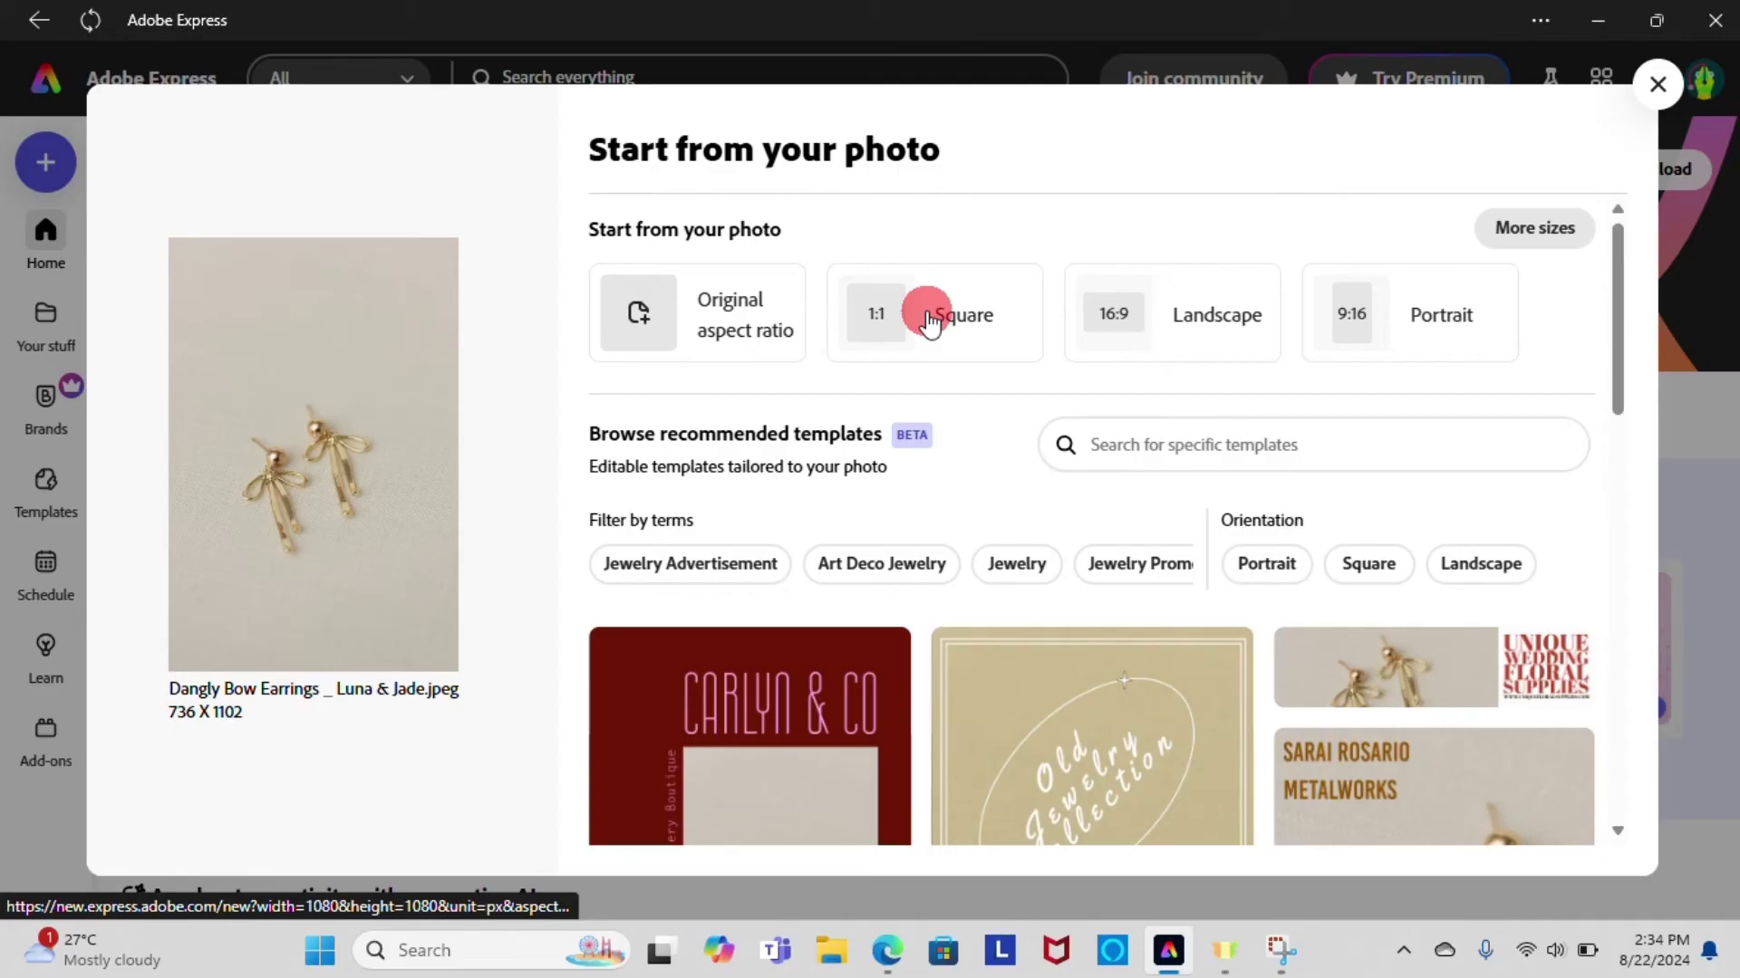
{"action": "left_click", "coordinate": [923, 321]}
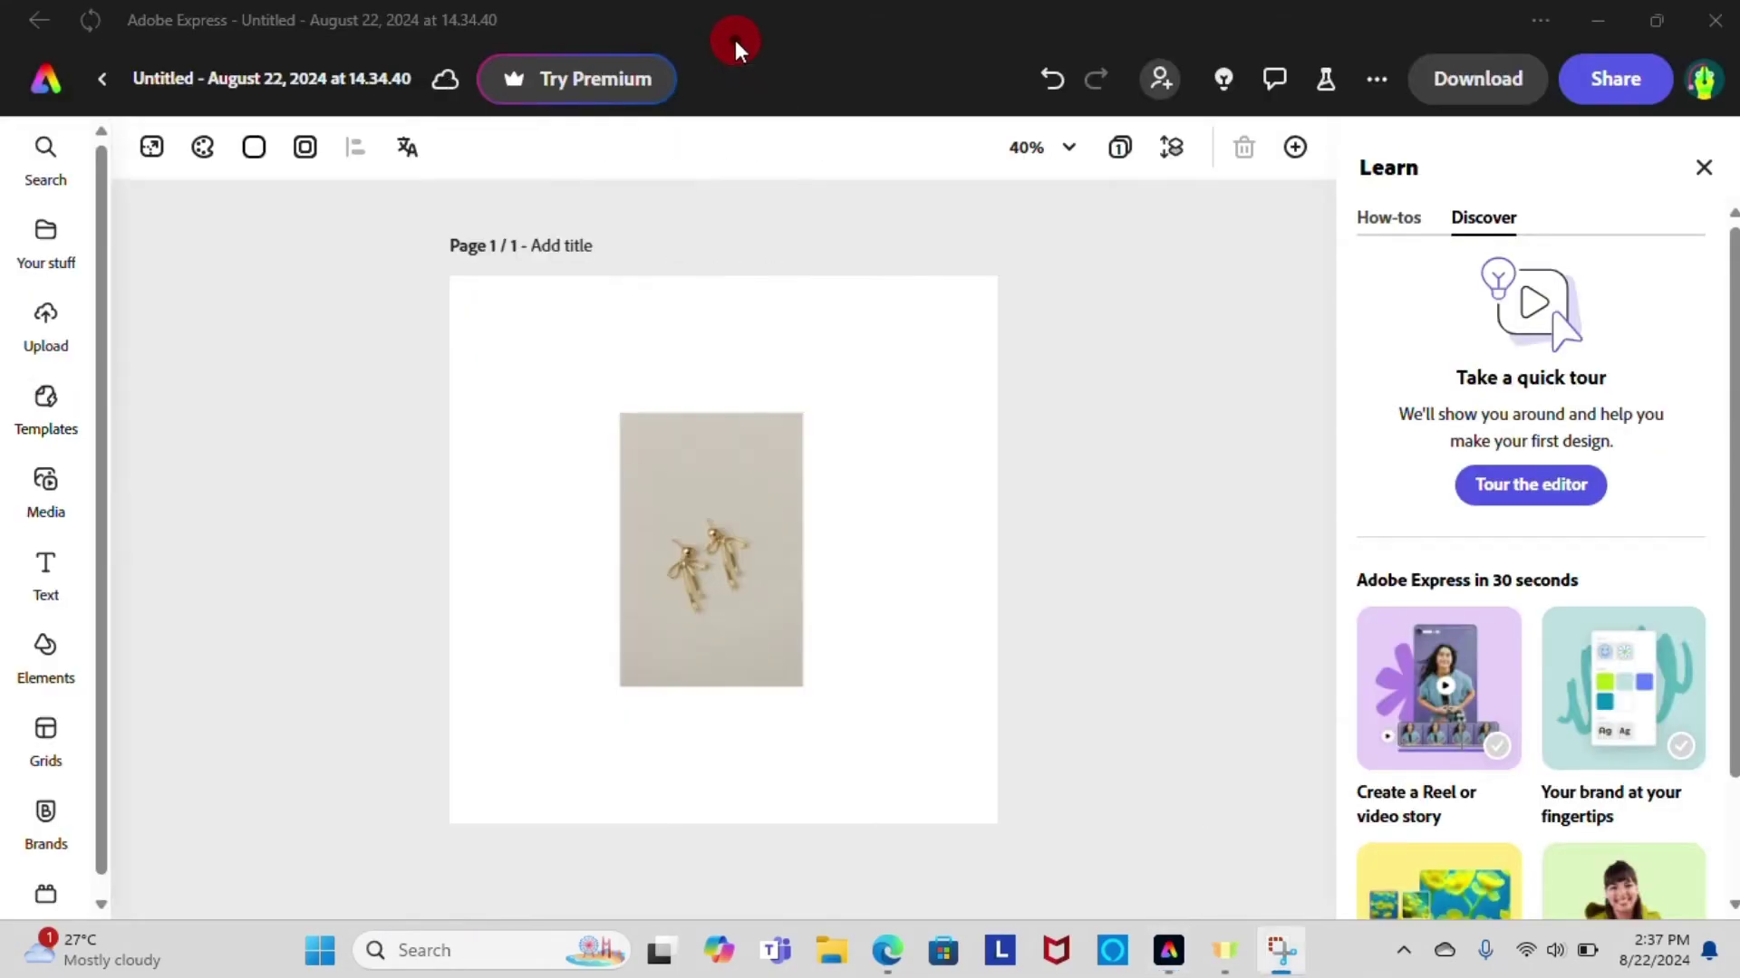
Apply a tan colour theme to the square post
{"action": "left_click", "coordinate": [205, 153]}
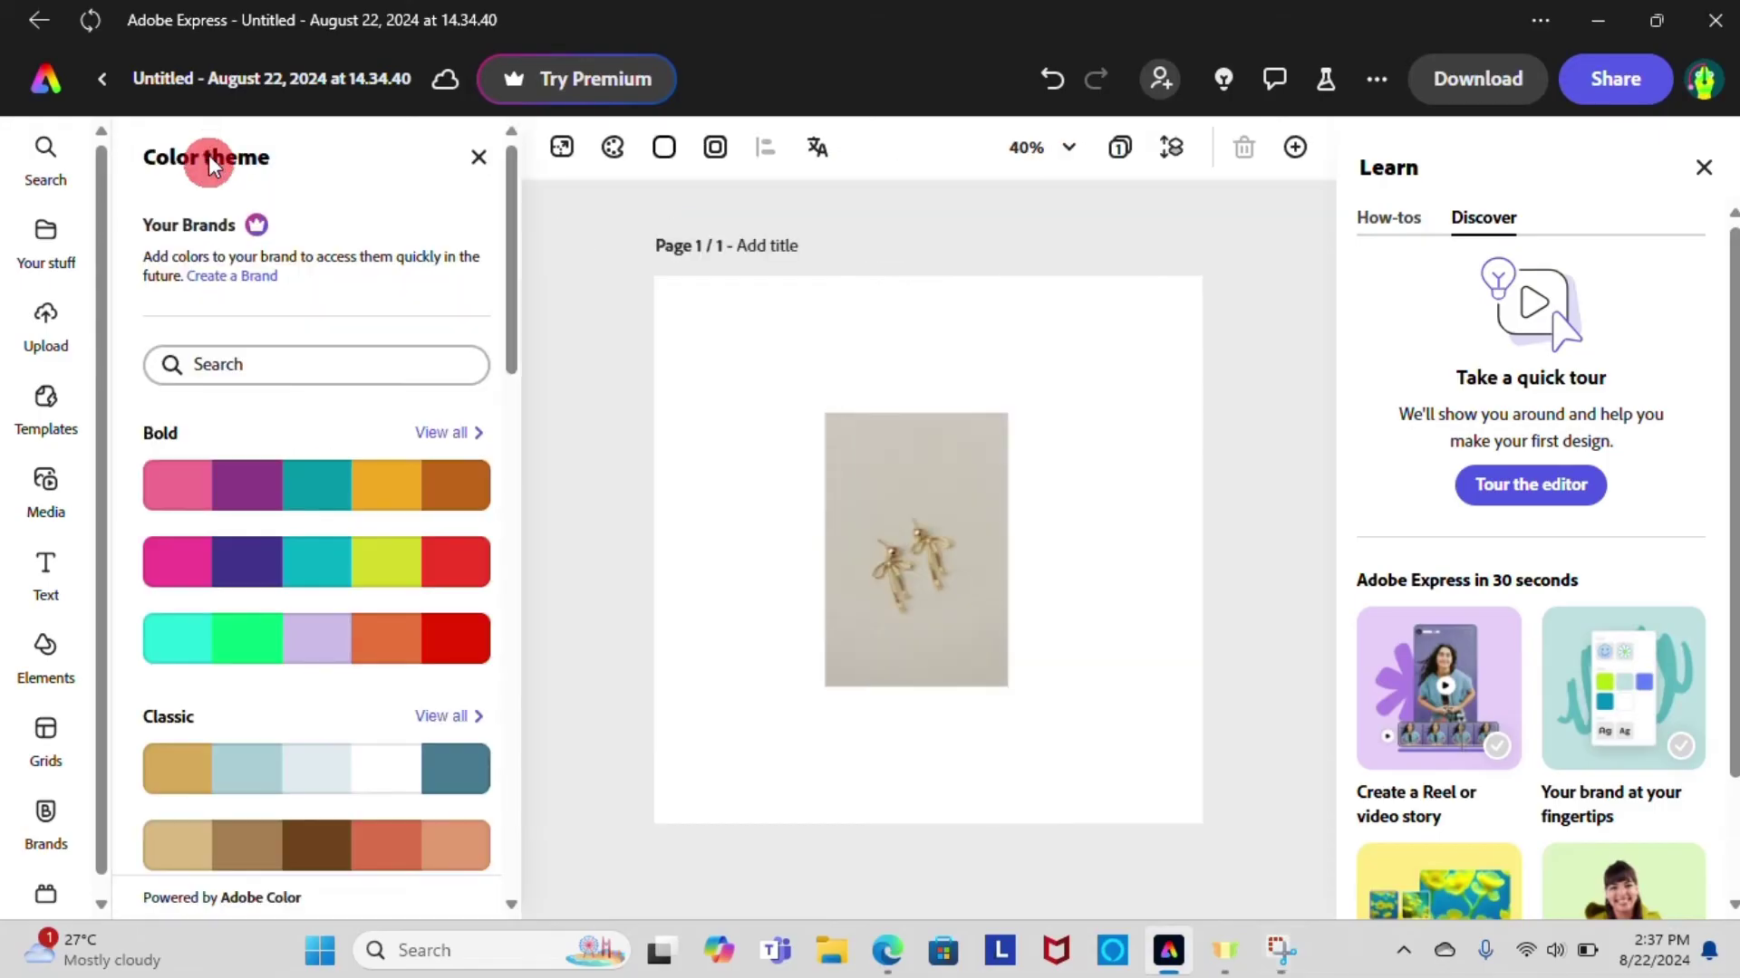
{"action": "scroll", "coordinate": [267, 525], "scroll_direction": "down", "scroll_amount": 3}
{"action": "left_click", "coordinate": [213, 618]}
{"action": "left_click", "coordinate": [175, 668]}
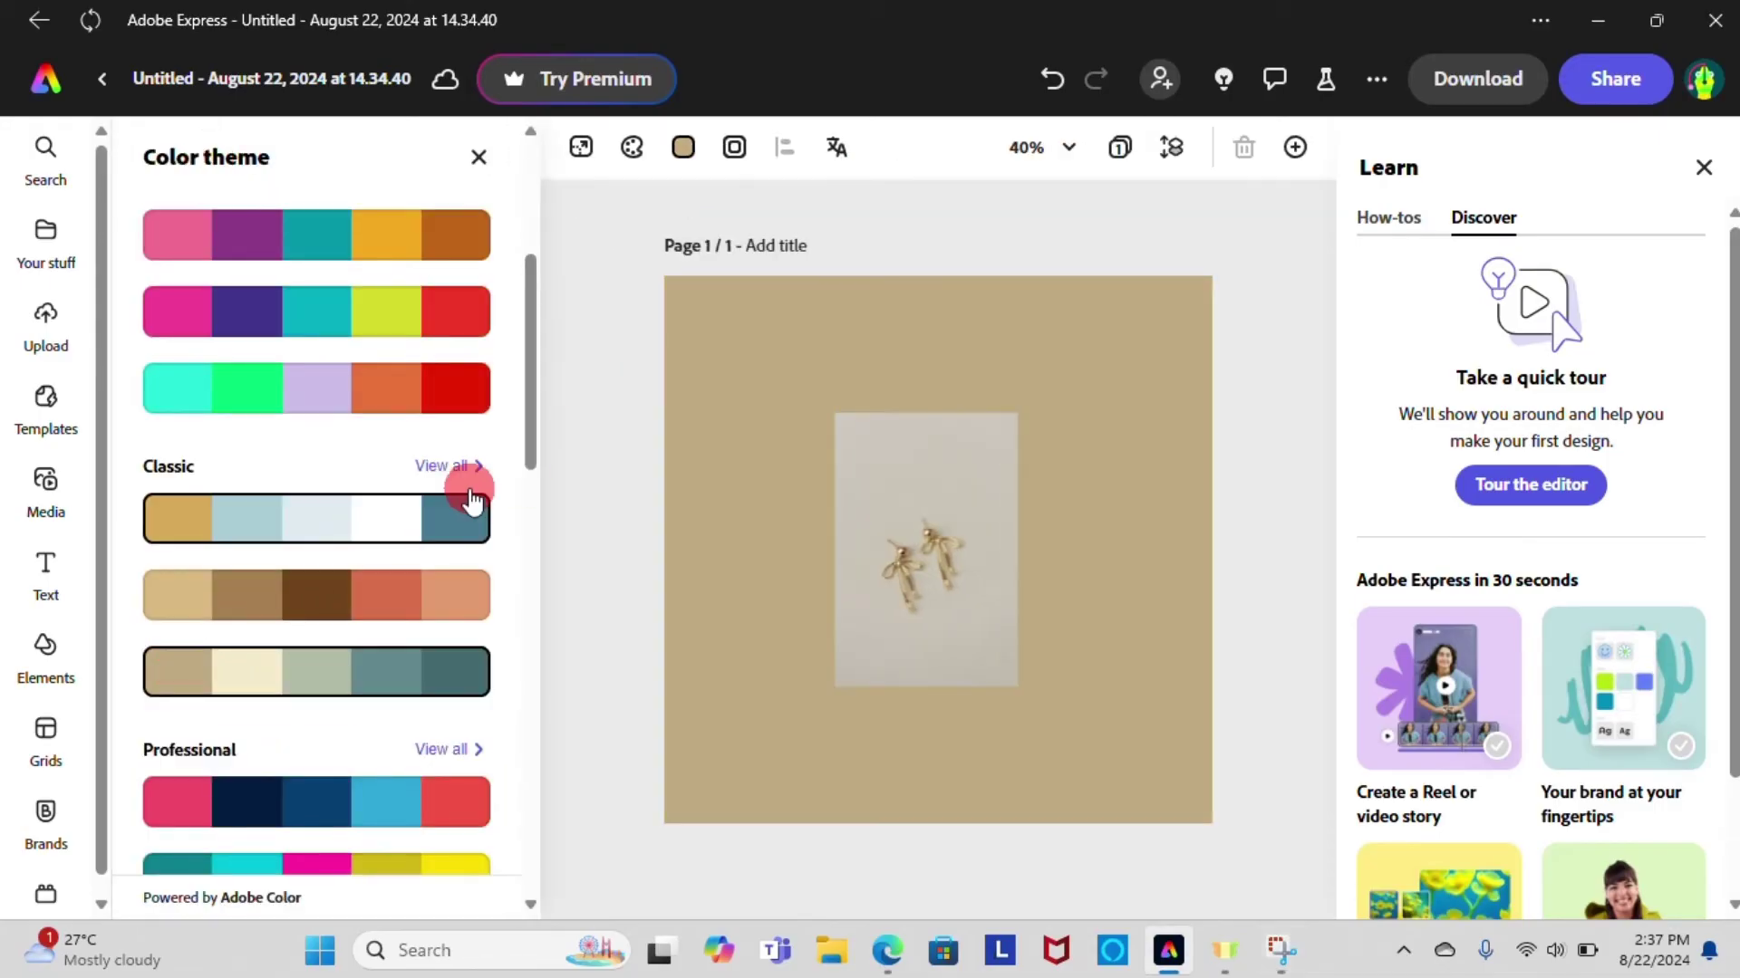
{"action": "left_click", "coordinate": [479, 160]}
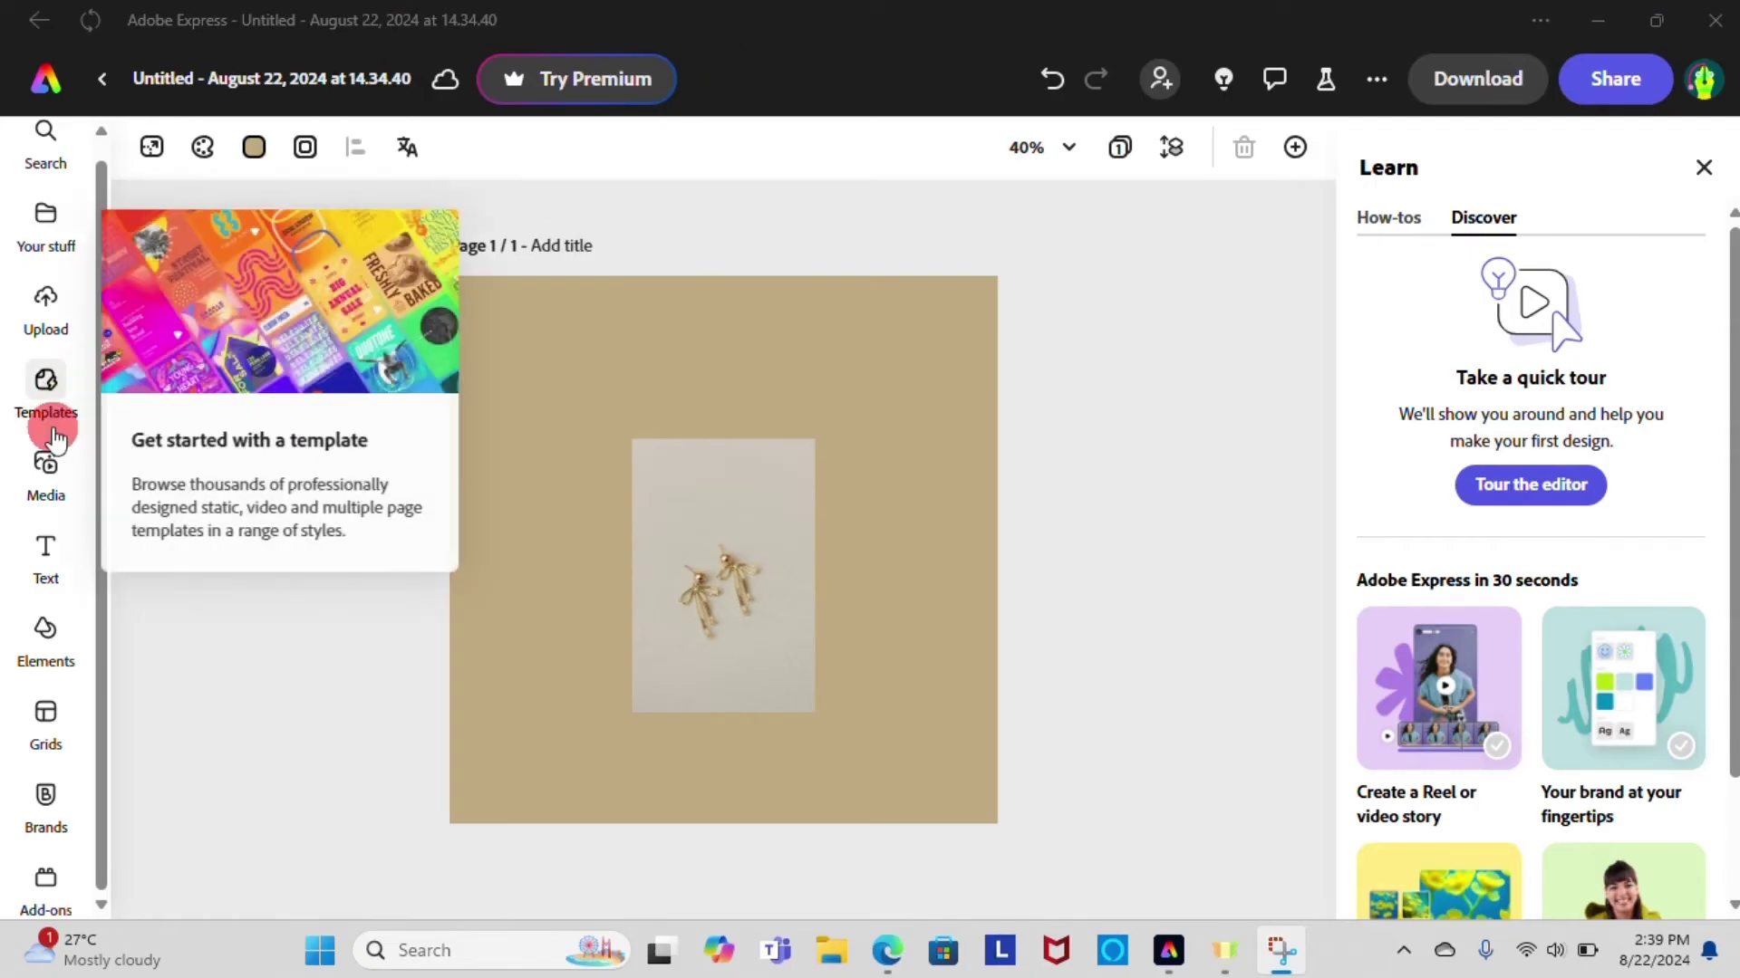
Add a 'NEW COLLECTION' heading in Bold at font size 50
{"action": "left_click", "coordinate": [46, 557]}
{"action": "key", "text": "BackSpace"}
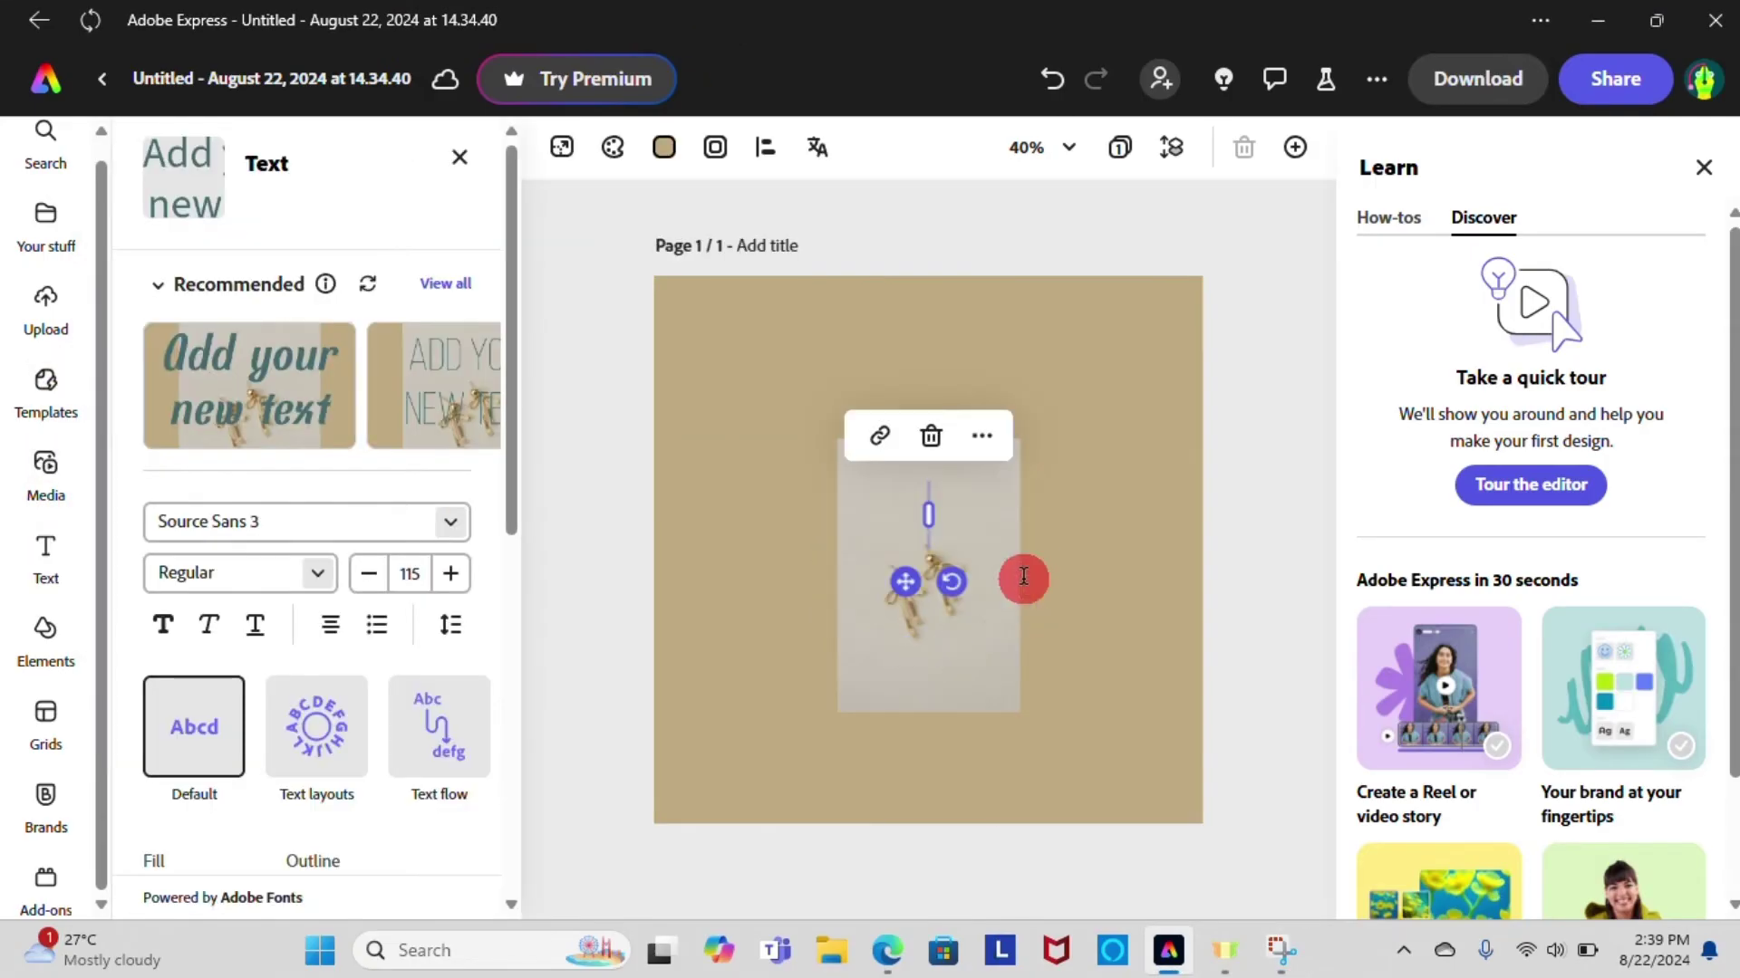
{"action": "type", "text": "NEW COLLECTION"}
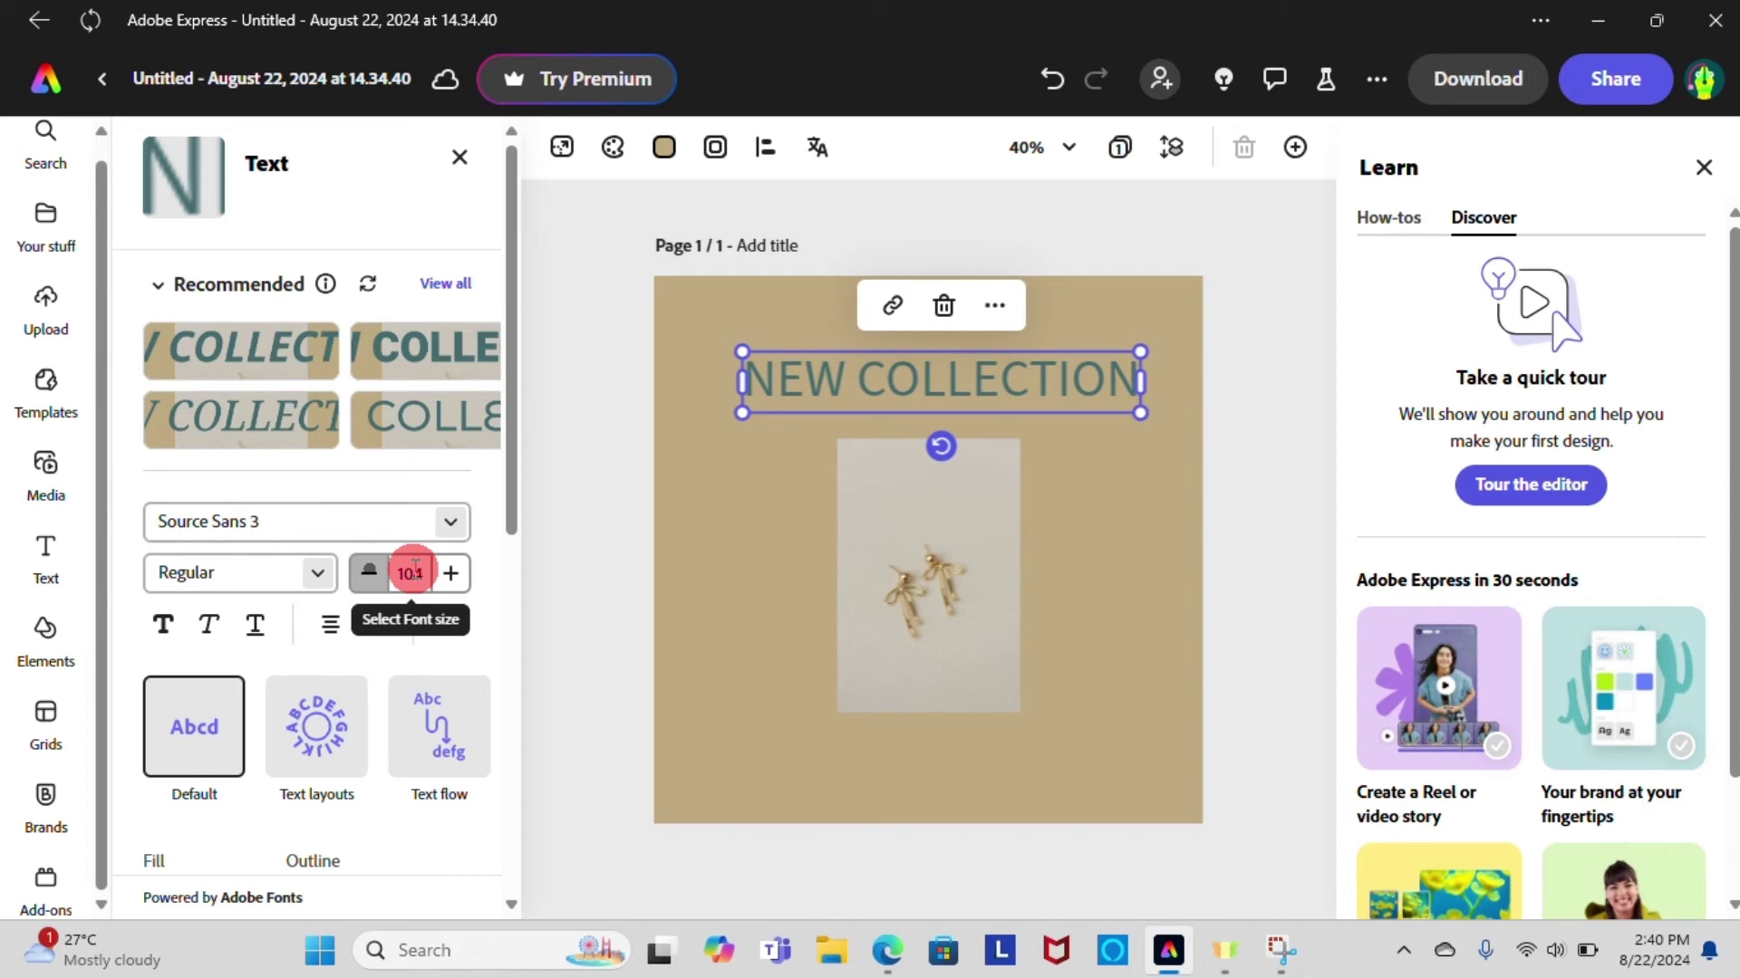
{"action": "left_click", "coordinate": [408, 573]}
{"action": "type", "text": "50"}
{"action": "left_click", "coordinate": [238, 573]}
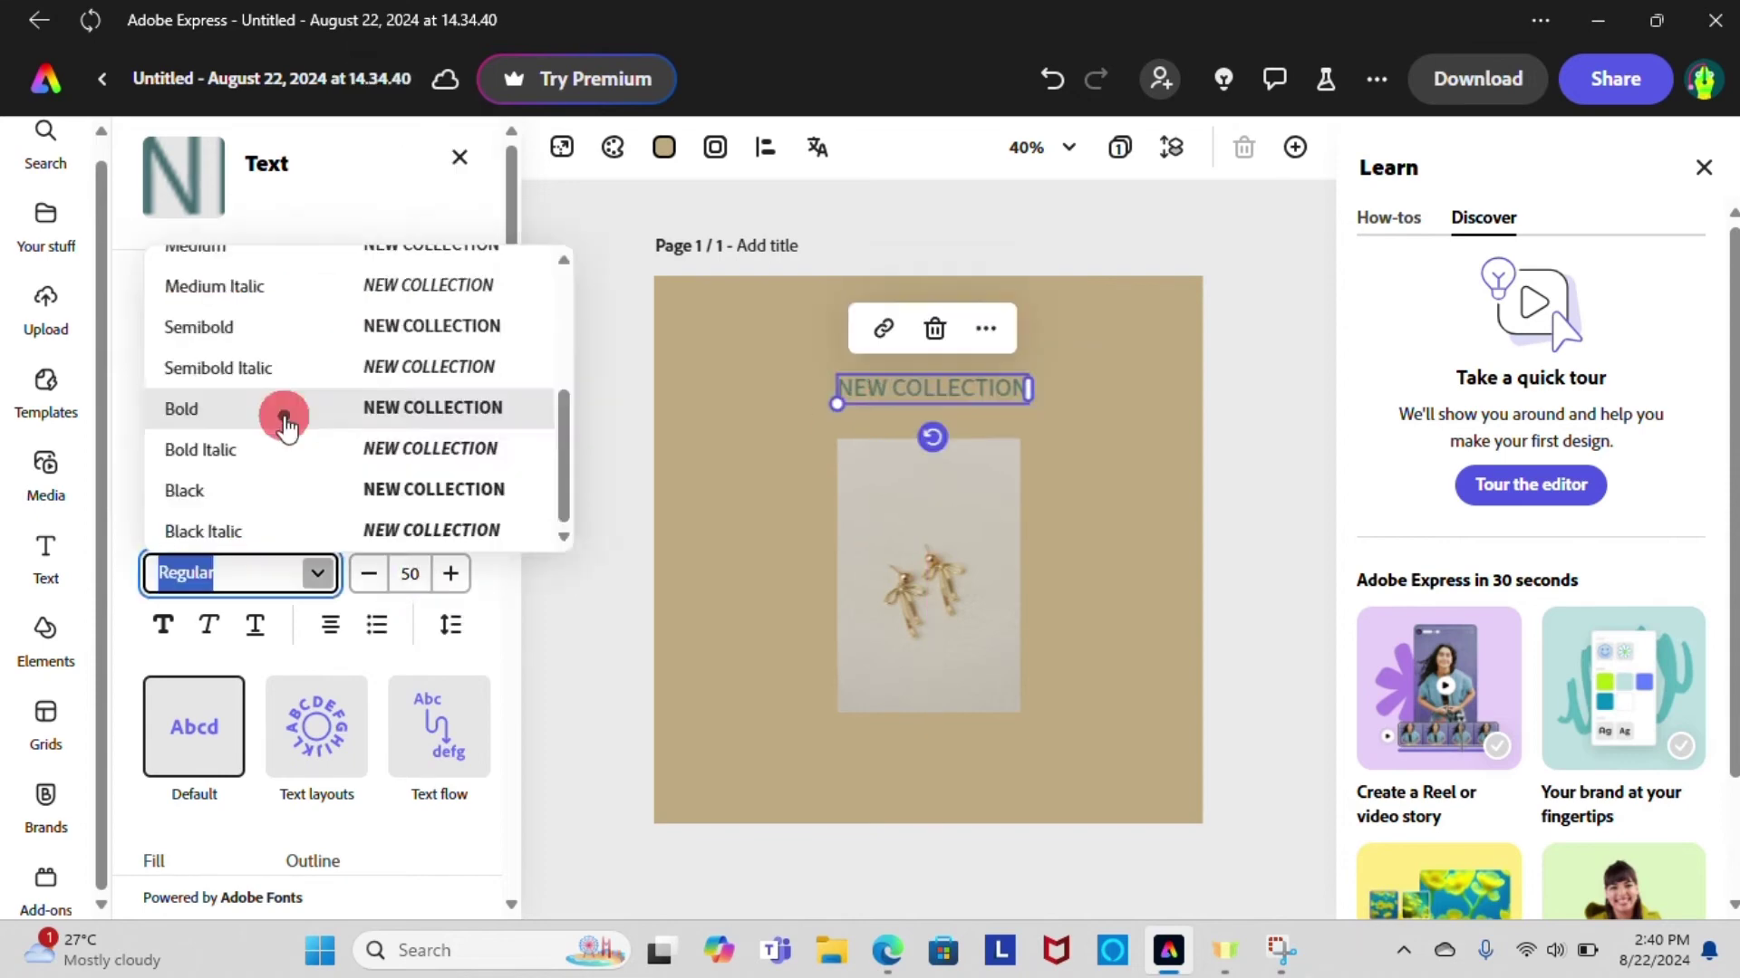
{"action": "left_click", "coordinate": [277, 408]}
{"action": "left_click", "coordinate": [450, 525]}
{"action": "left_click", "coordinate": [175, 355]}
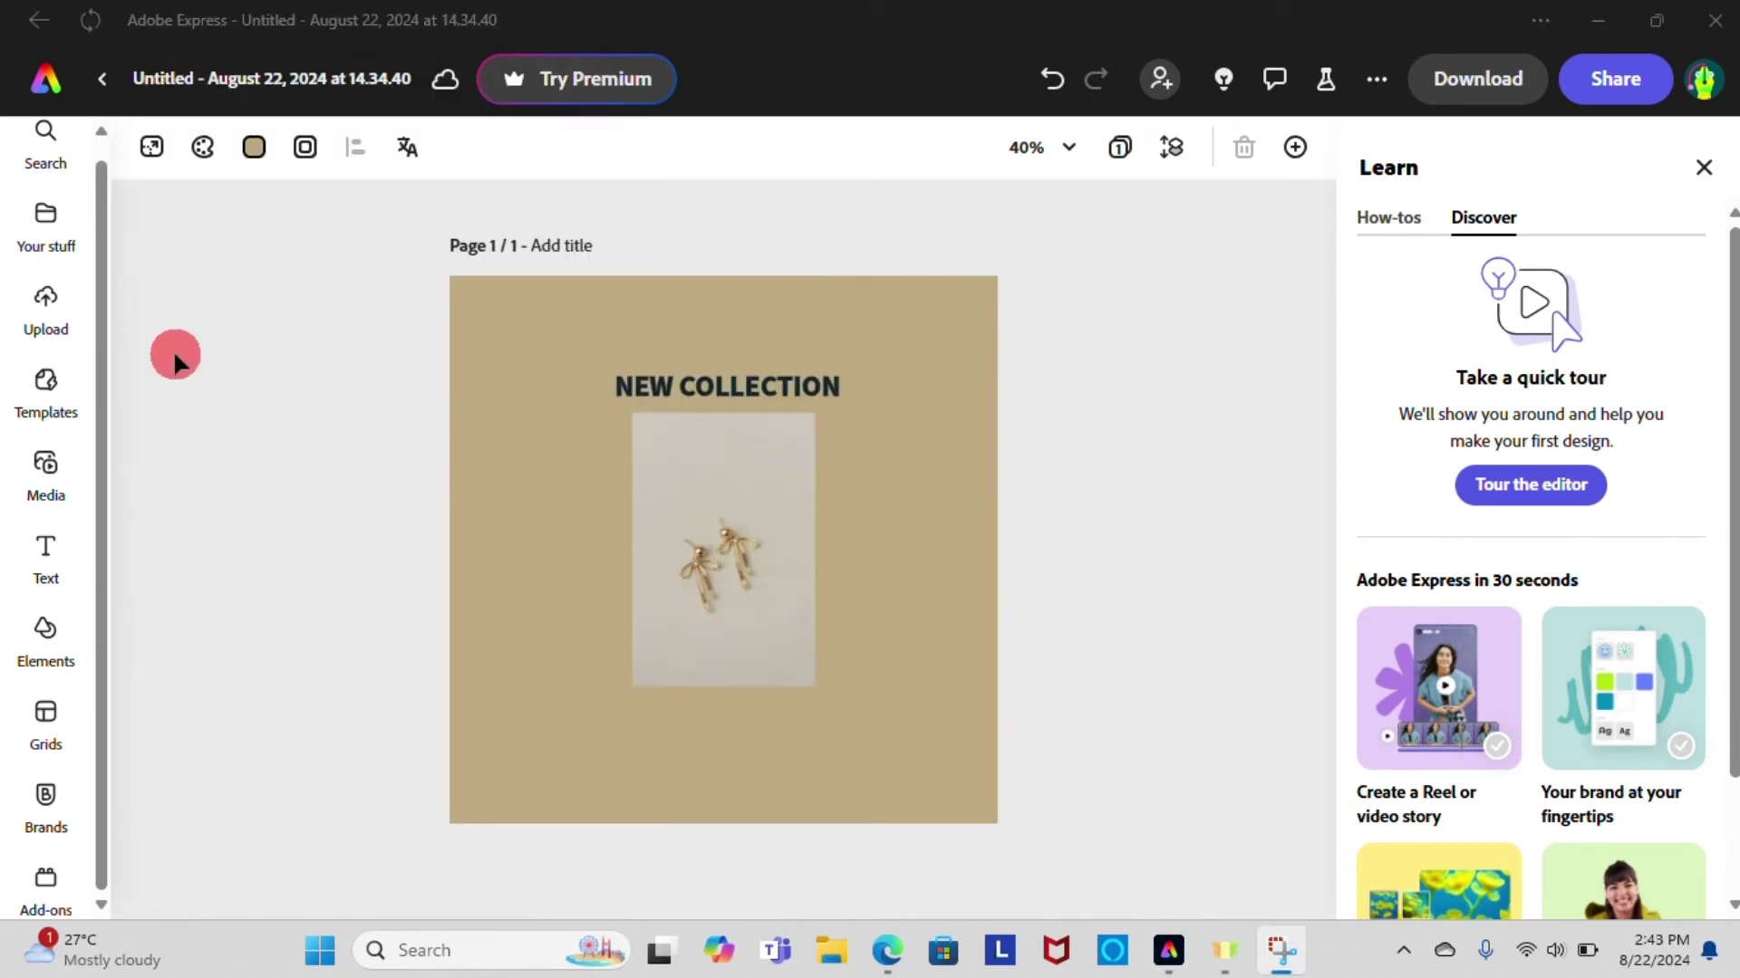
Add the leafy vine frame from the sale elements around the page
{"action": "left_click", "coordinate": [45, 635]}
{"action": "left_click_drag", "start_coordinate": [390, 385], "coordinate": [885, 556]}
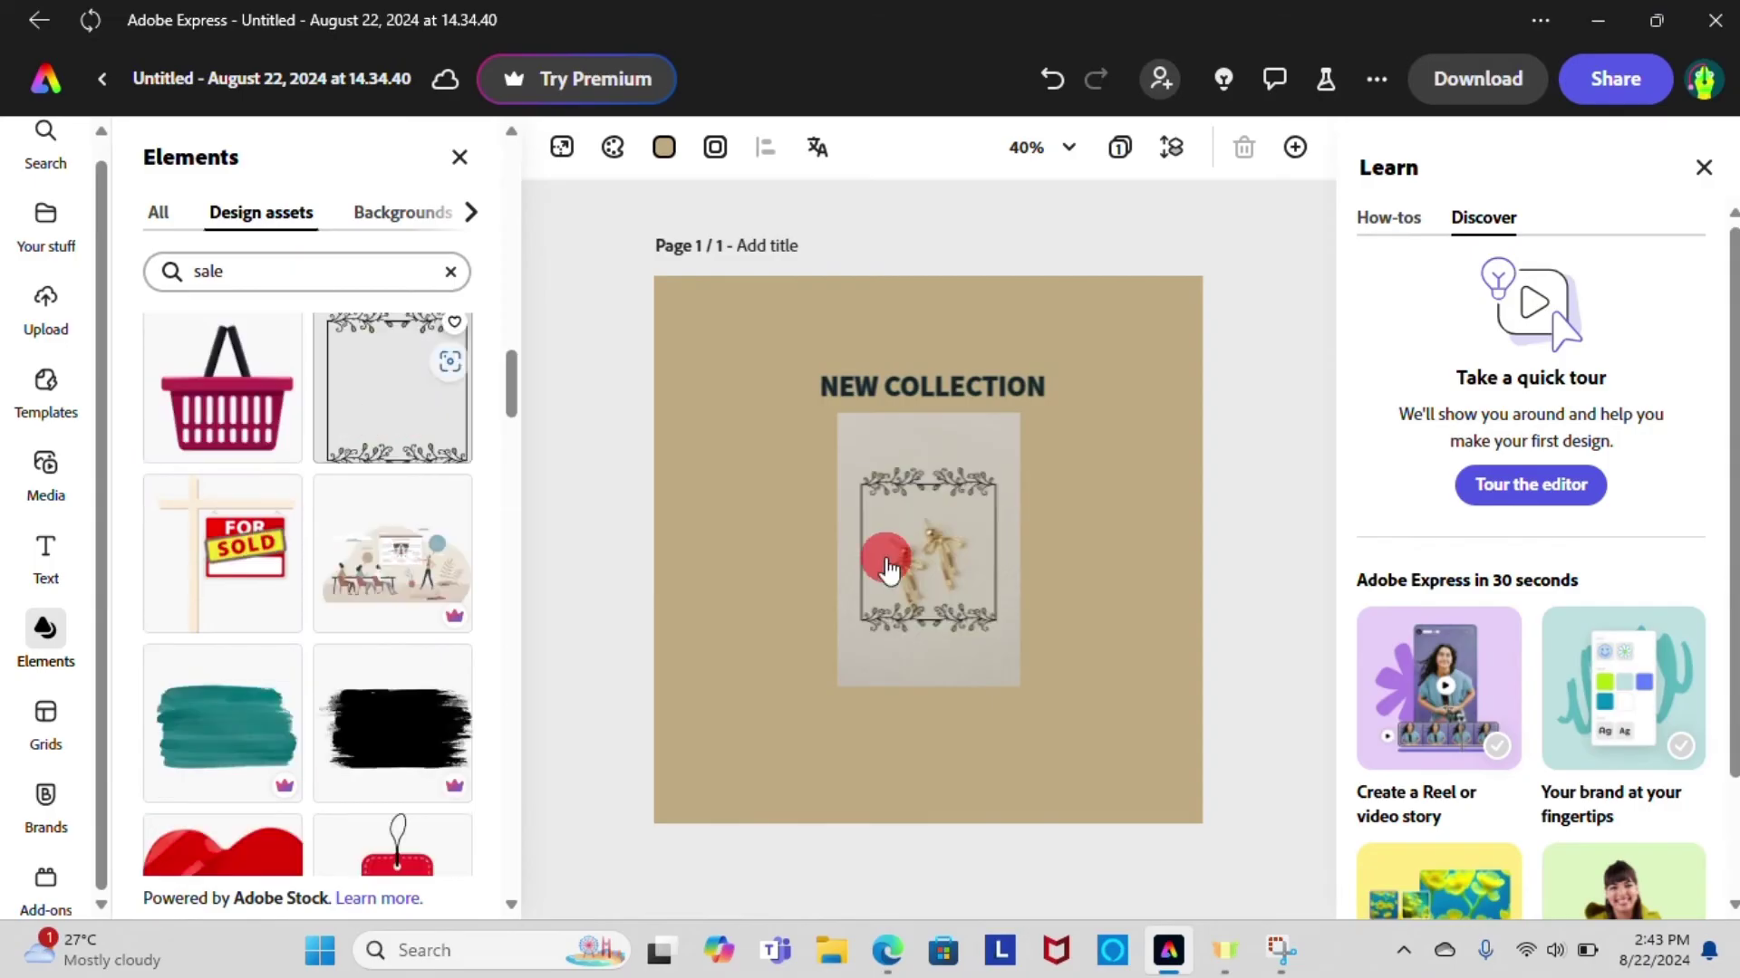
{"action": "left_click", "coordinate": [45, 632]}
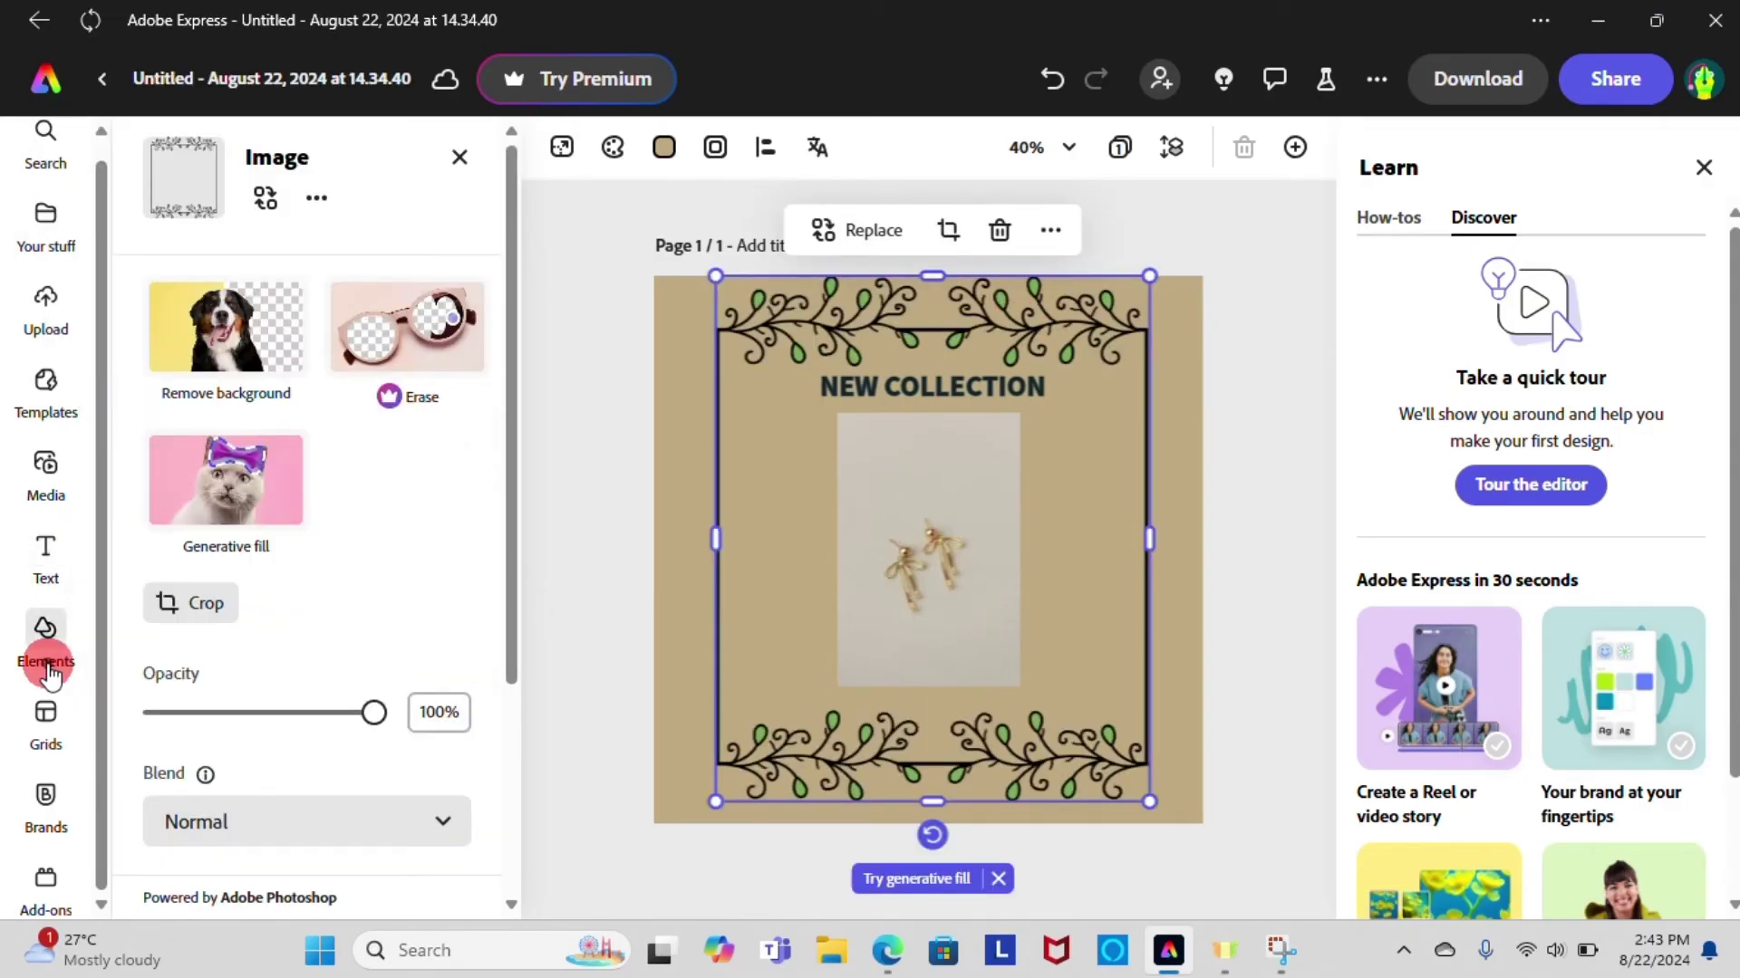
Add the white ribbon banner, send it behind the earring photo and centre it
{"action": "scroll", "coordinate": [414, 550], "scroll_direction": "down", "scroll_amount": 10}
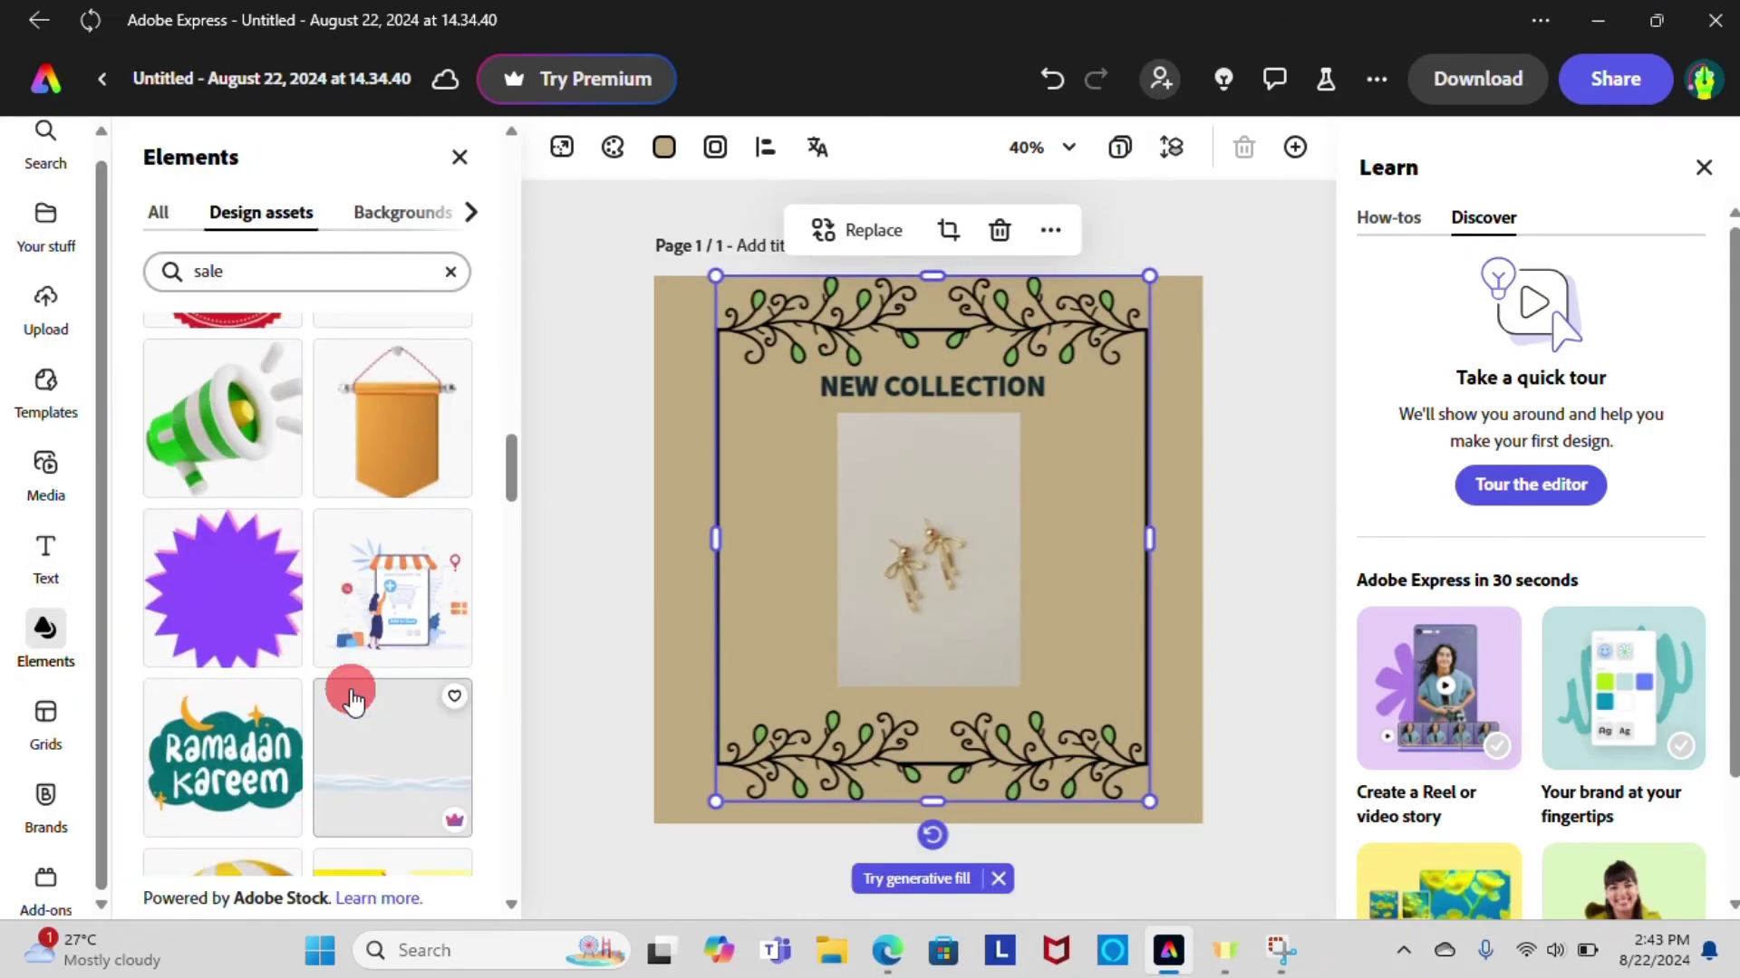
{"action": "scroll", "coordinate": [355, 498], "scroll_direction": "up", "scroll_amount": 3}
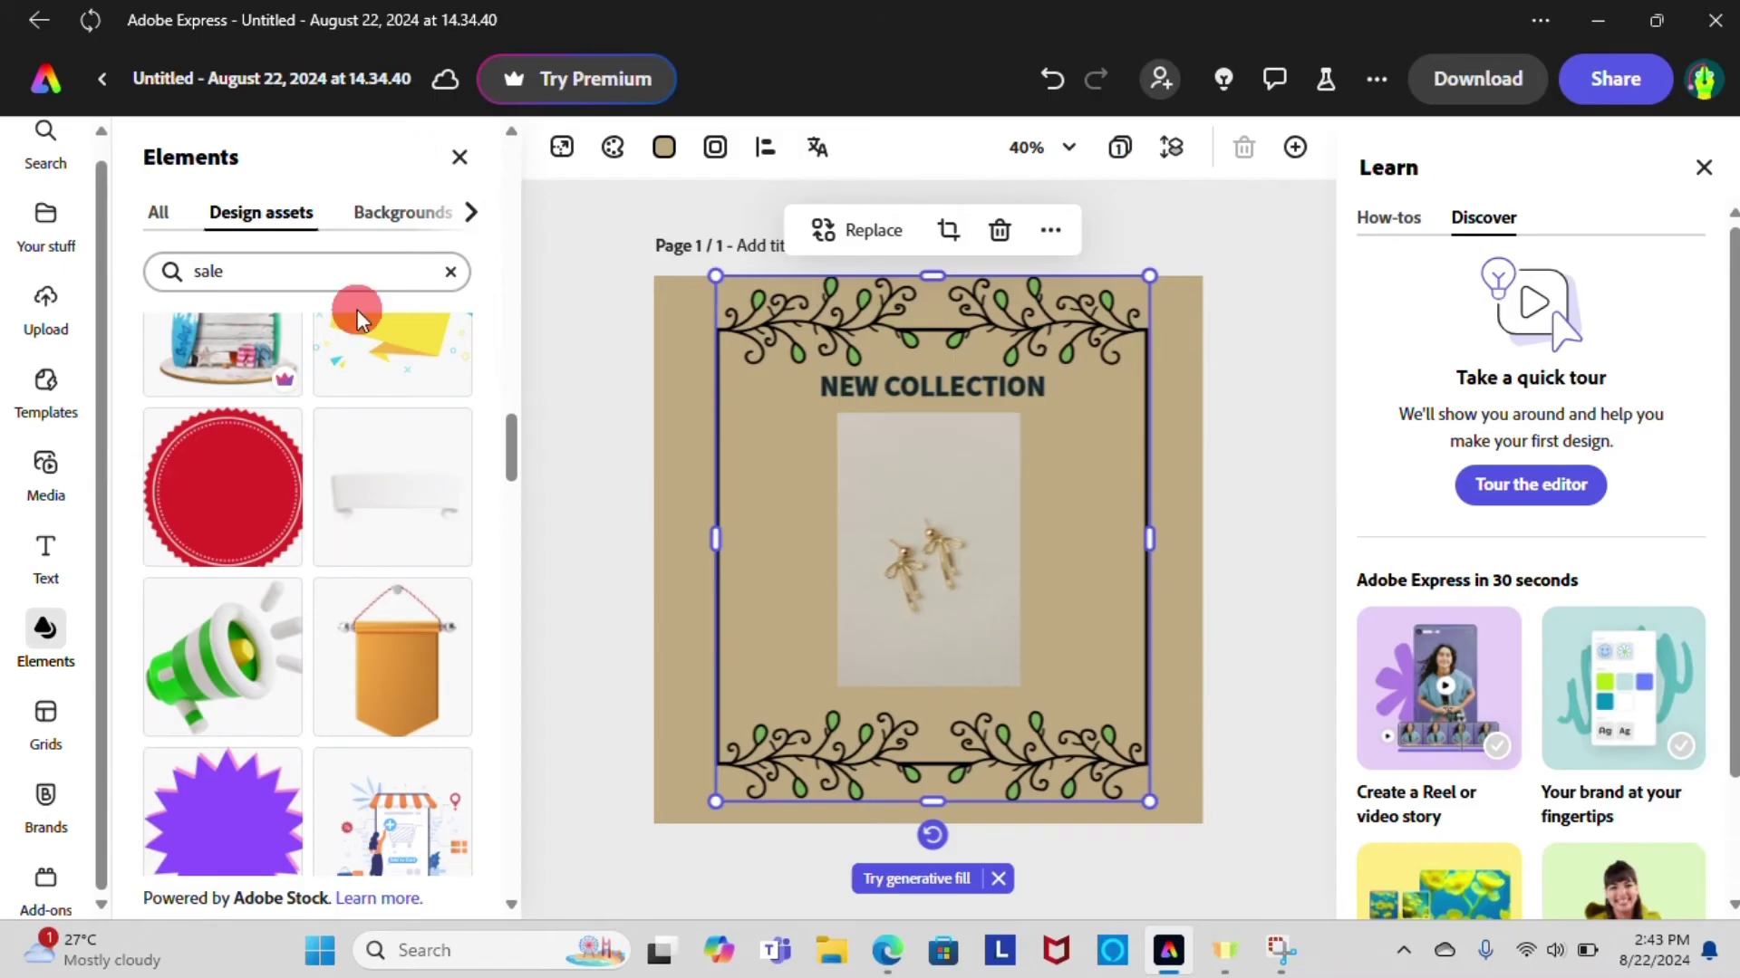
{"action": "left_click", "coordinate": [358, 543]}
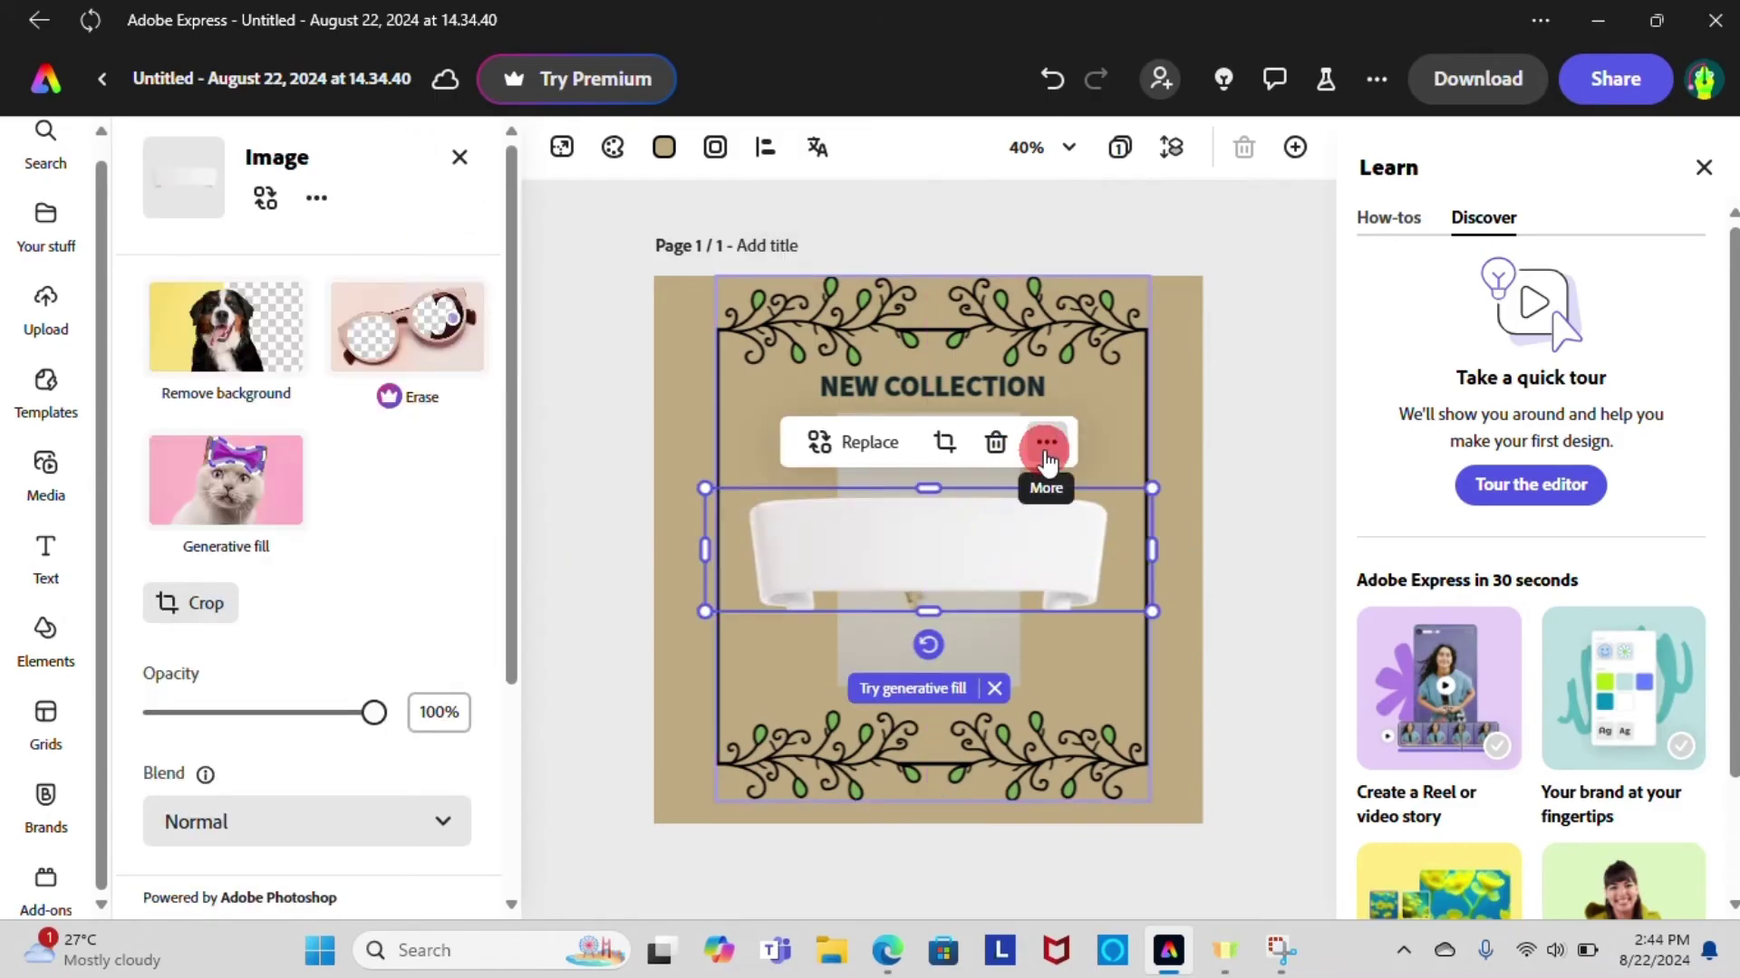
{"action": "left_click", "coordinate": [1046, 453]}
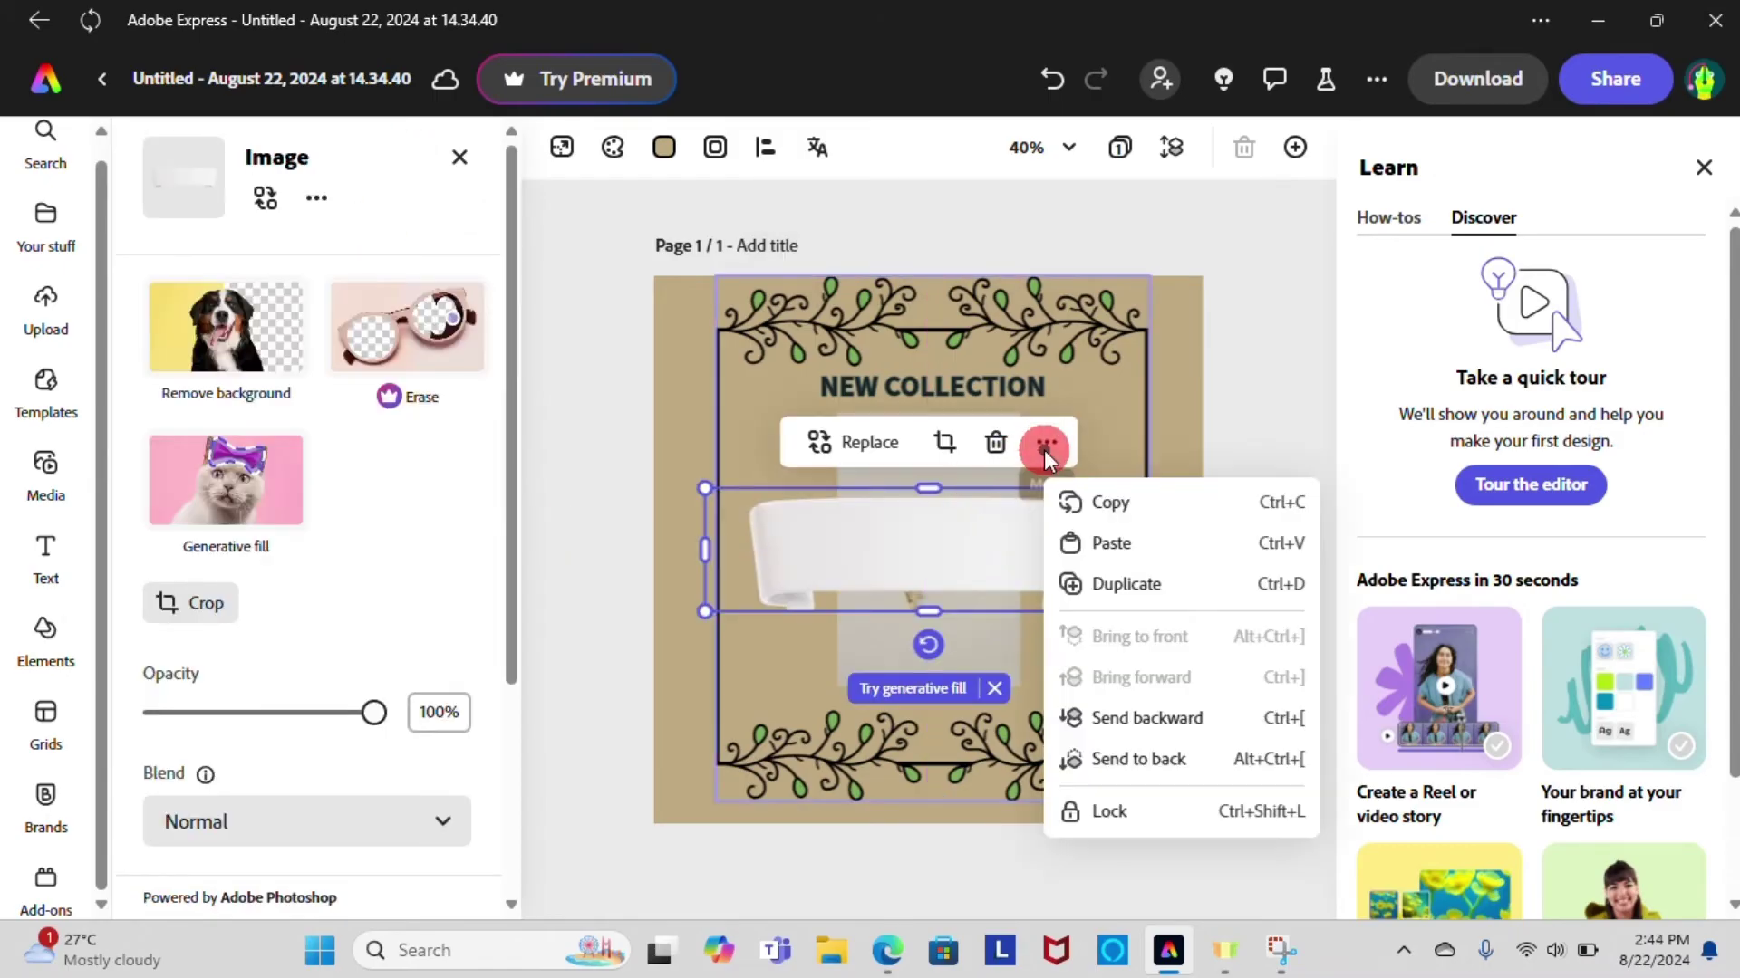
{"action": "left_click", "coordinate": [1147, 720]}
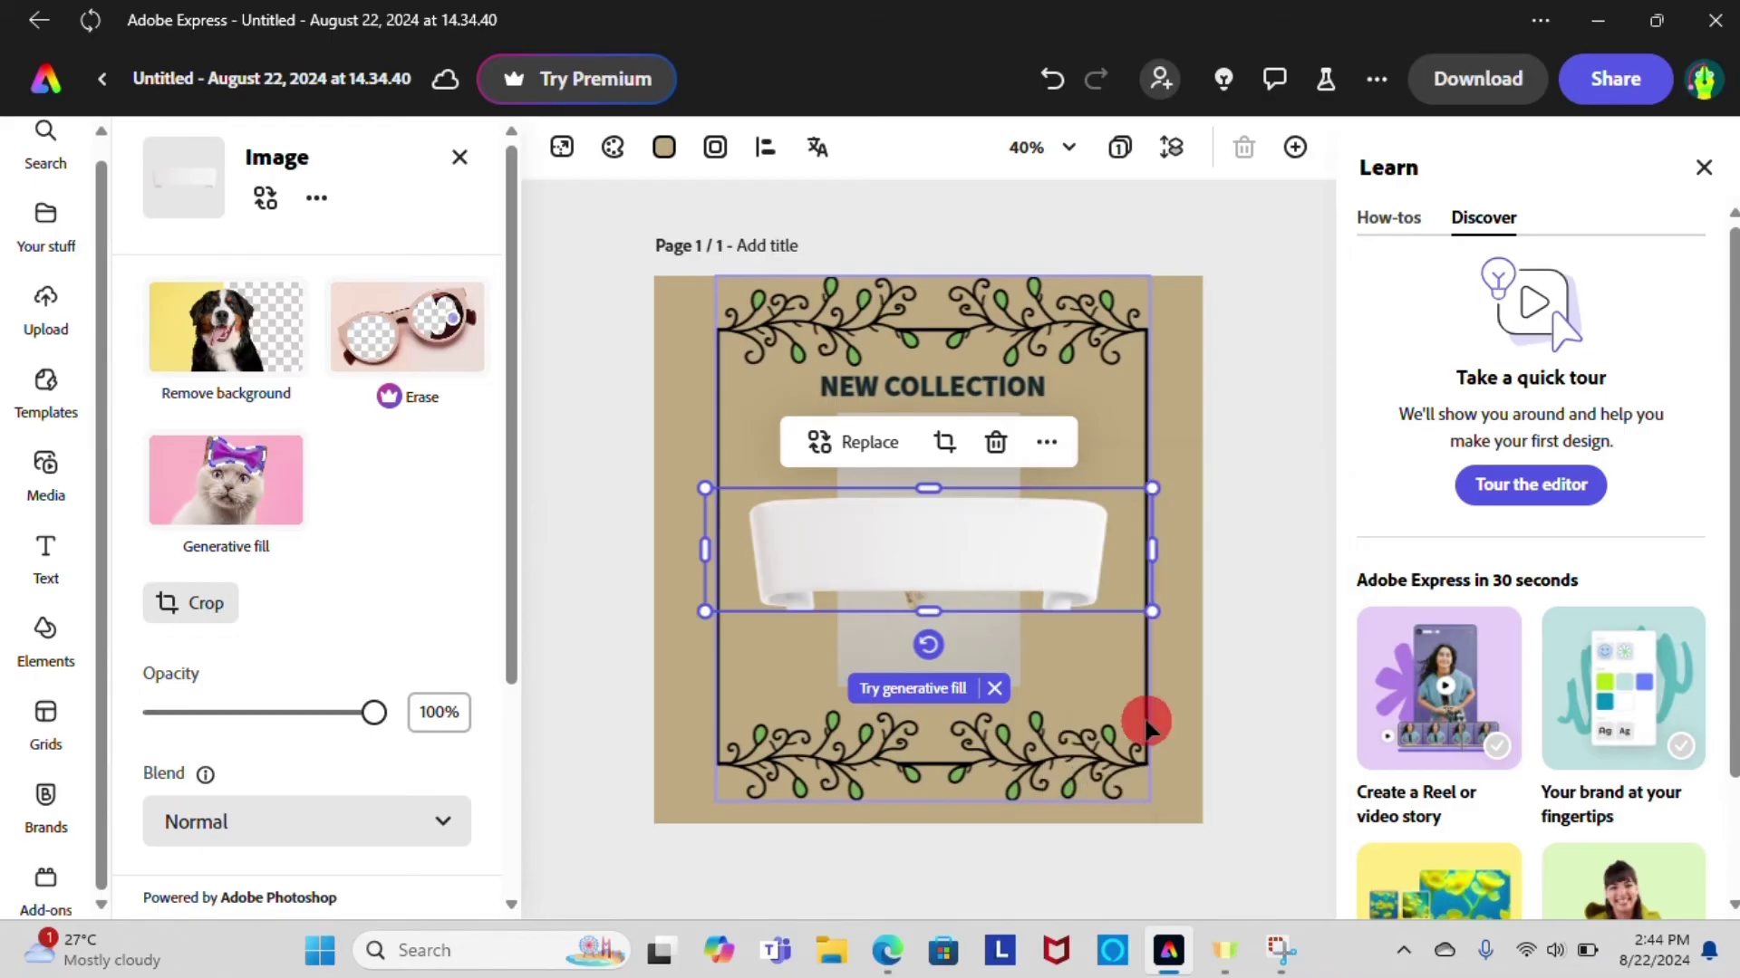
{"action": "left_click", "coordinate": [1060, 457]}
{"action": "left_click", "coordinate": [1179, 715]}
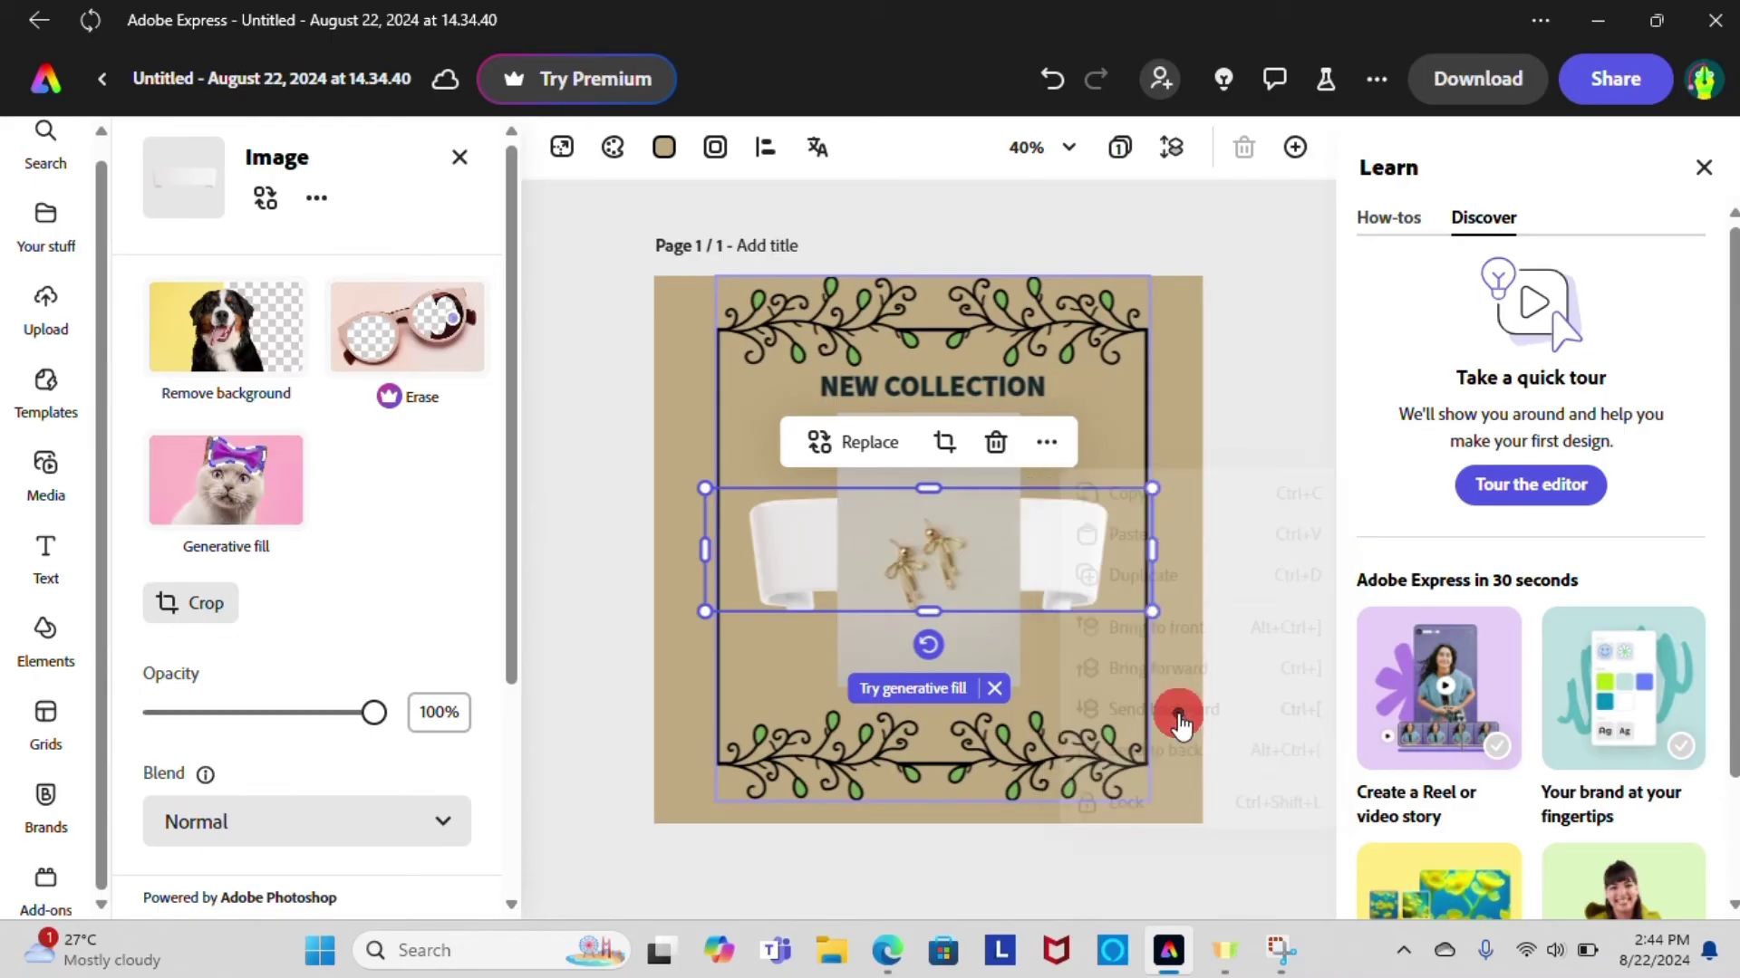
{"action": "left_click_drag", "start_coordinate": [1090, 544], "coordinate": [1088, 540]}
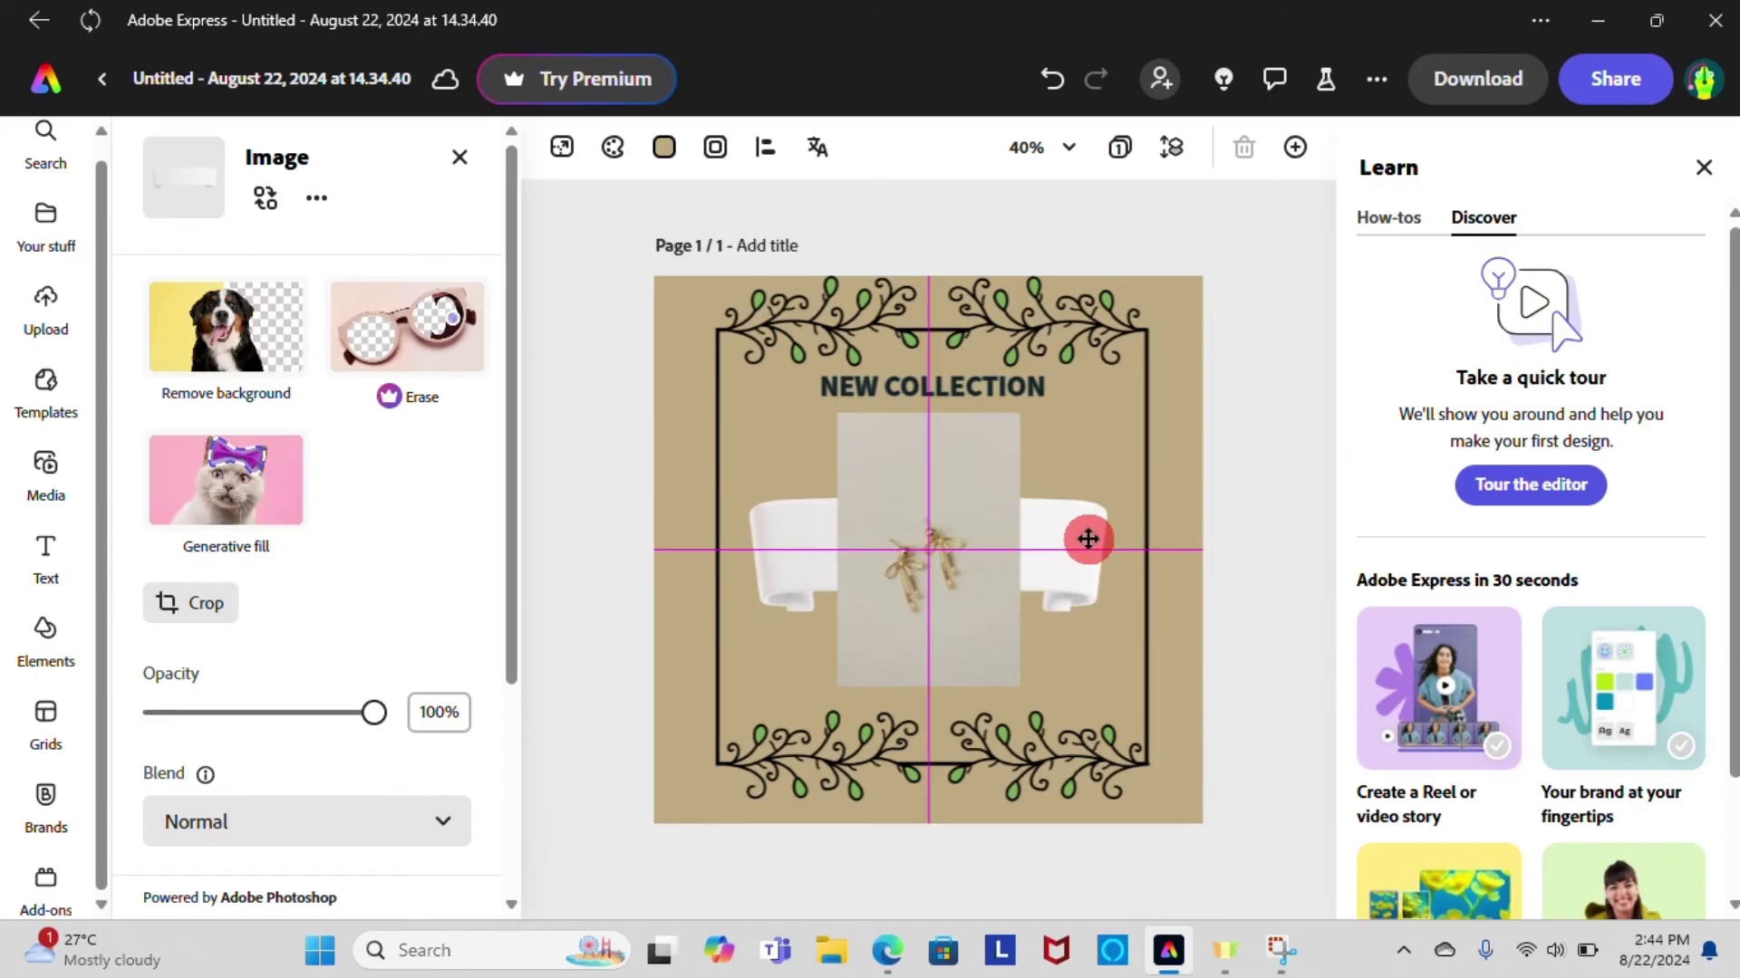
{"action": "left_click", "coordinate": [1188, 385]}
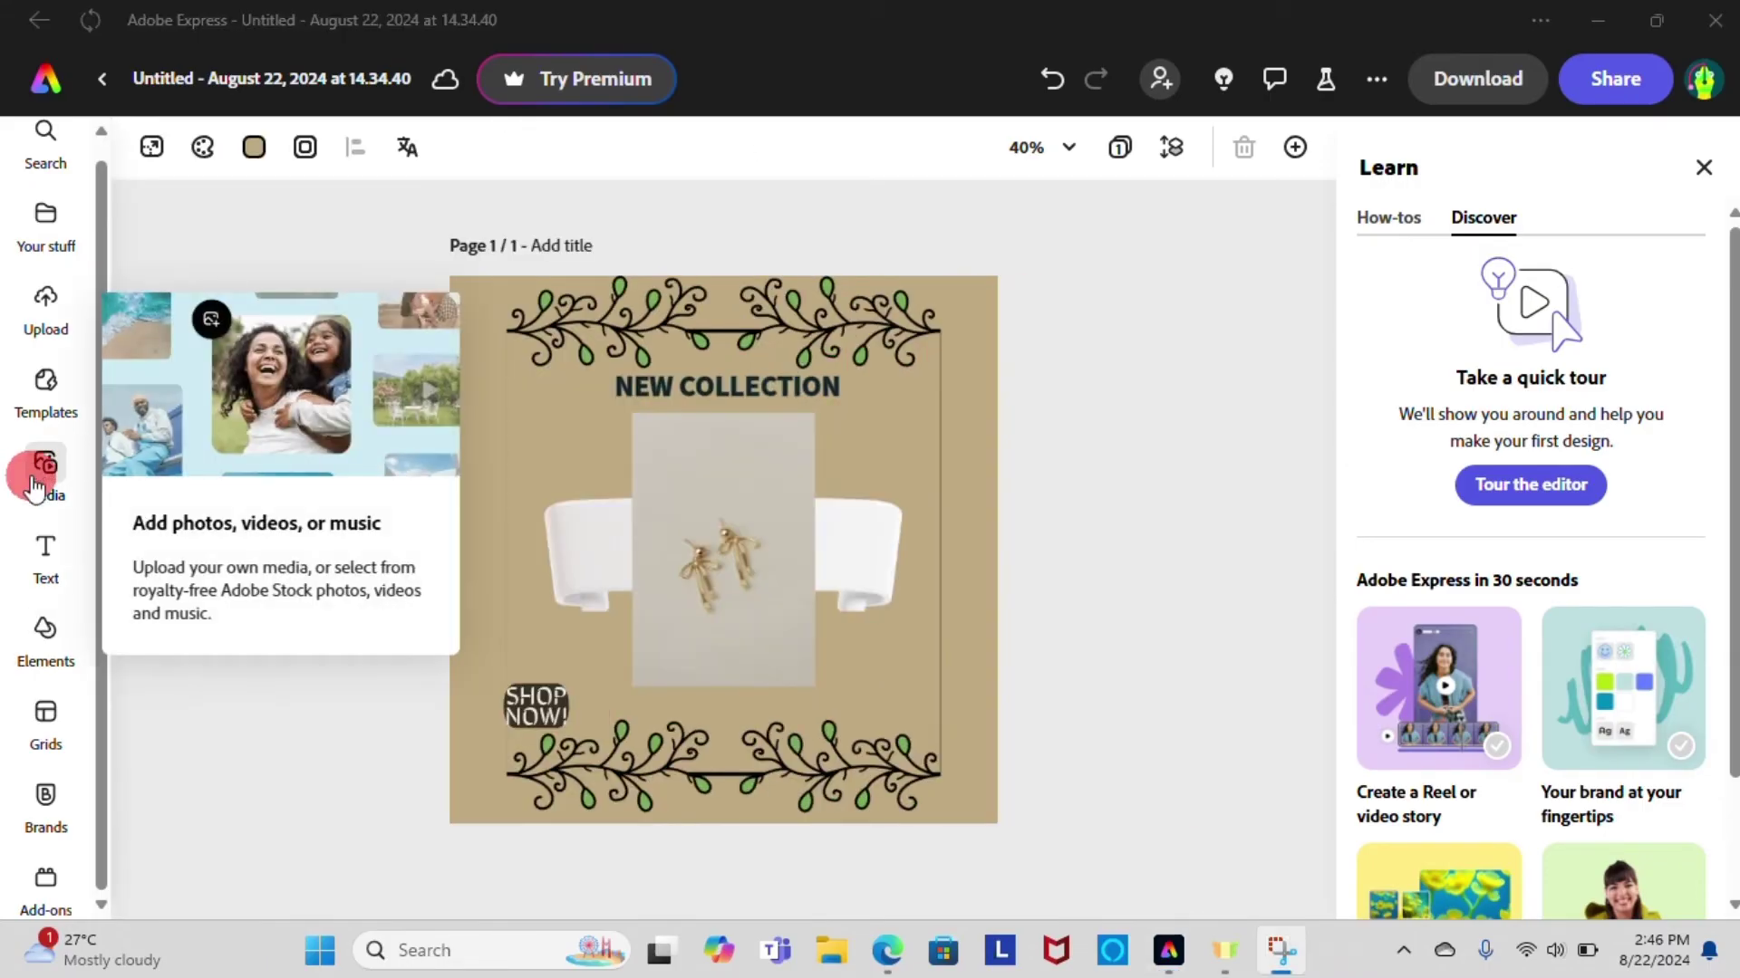
Browse the Media library to its audio tracks
{"action": "left_click", "coordinate": [50, 482]}
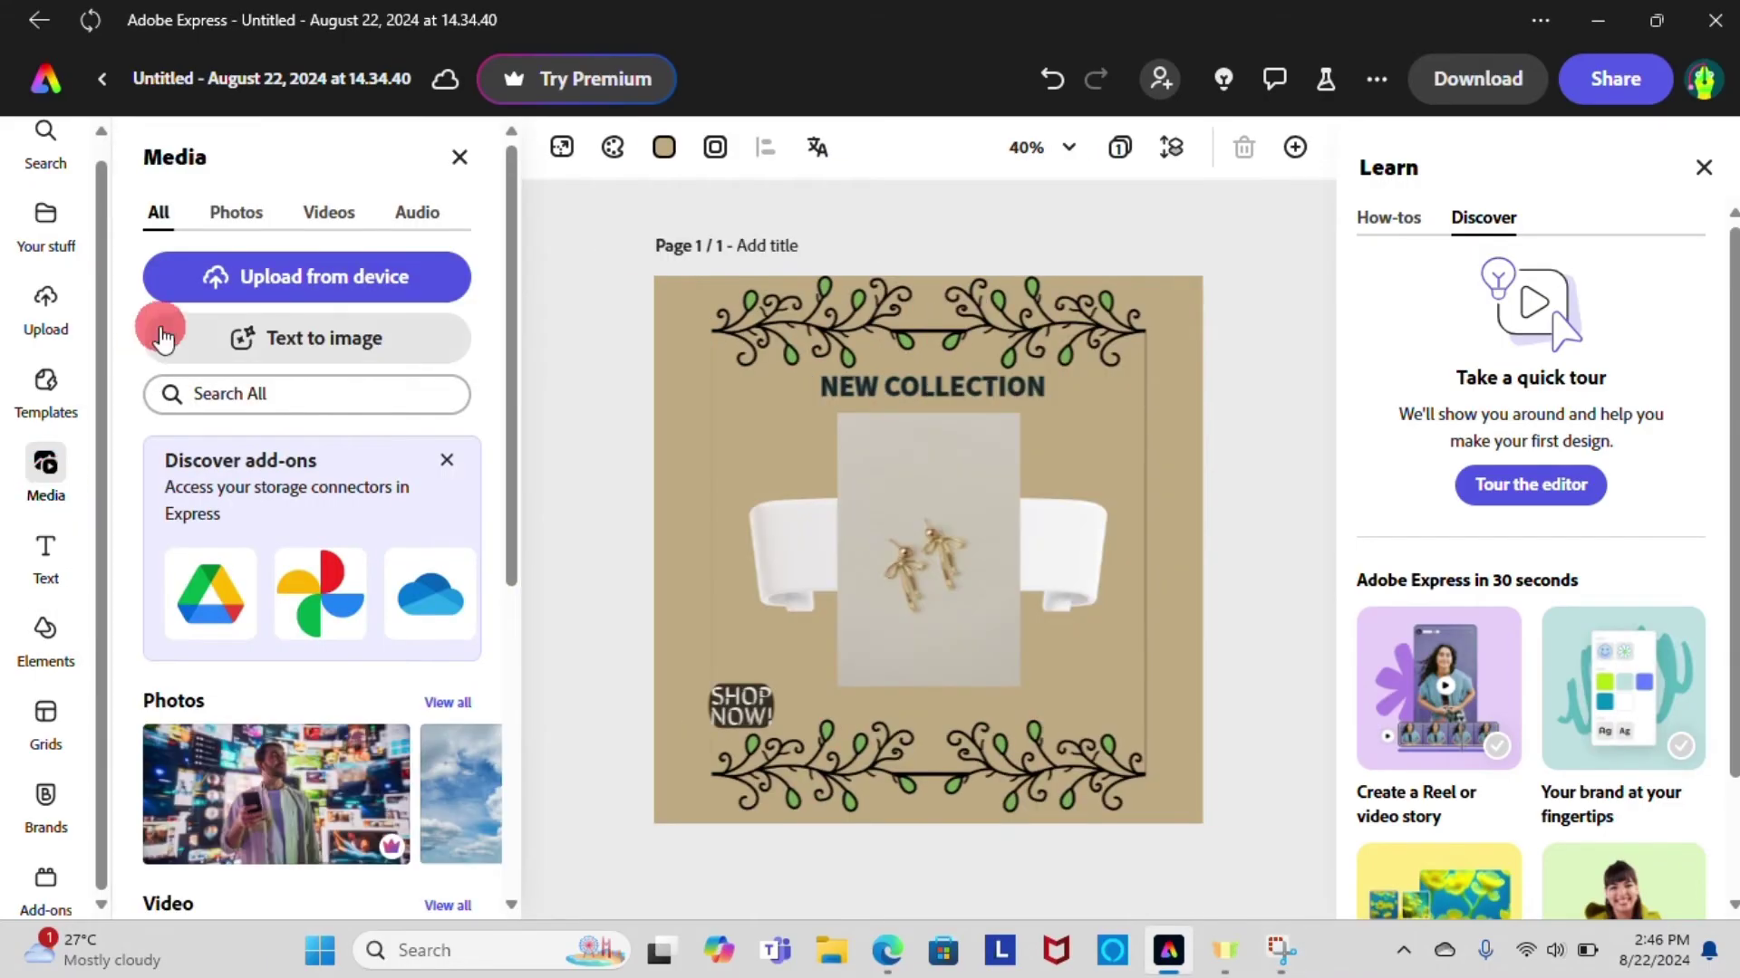
{"action": "left_click", "coordinate": [243, 221]}
{"action": "left_click", "coordinate": [335, 222]}
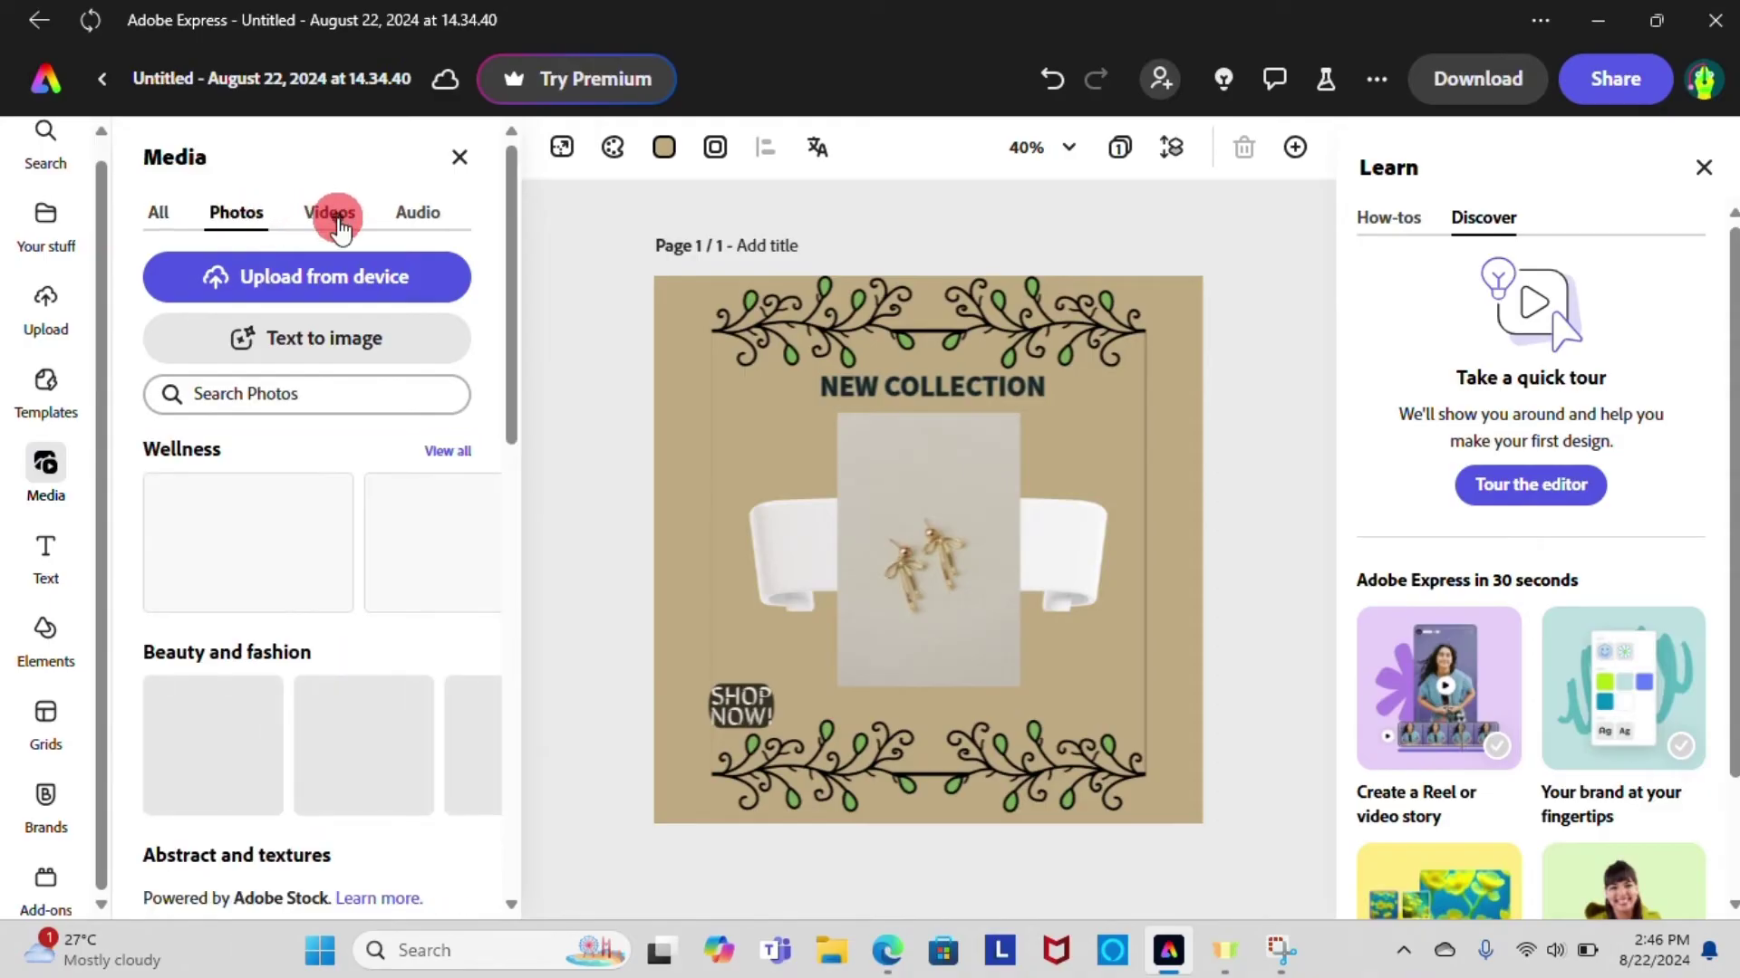
{"action": "left_click", "coordinate": [411, 216]}
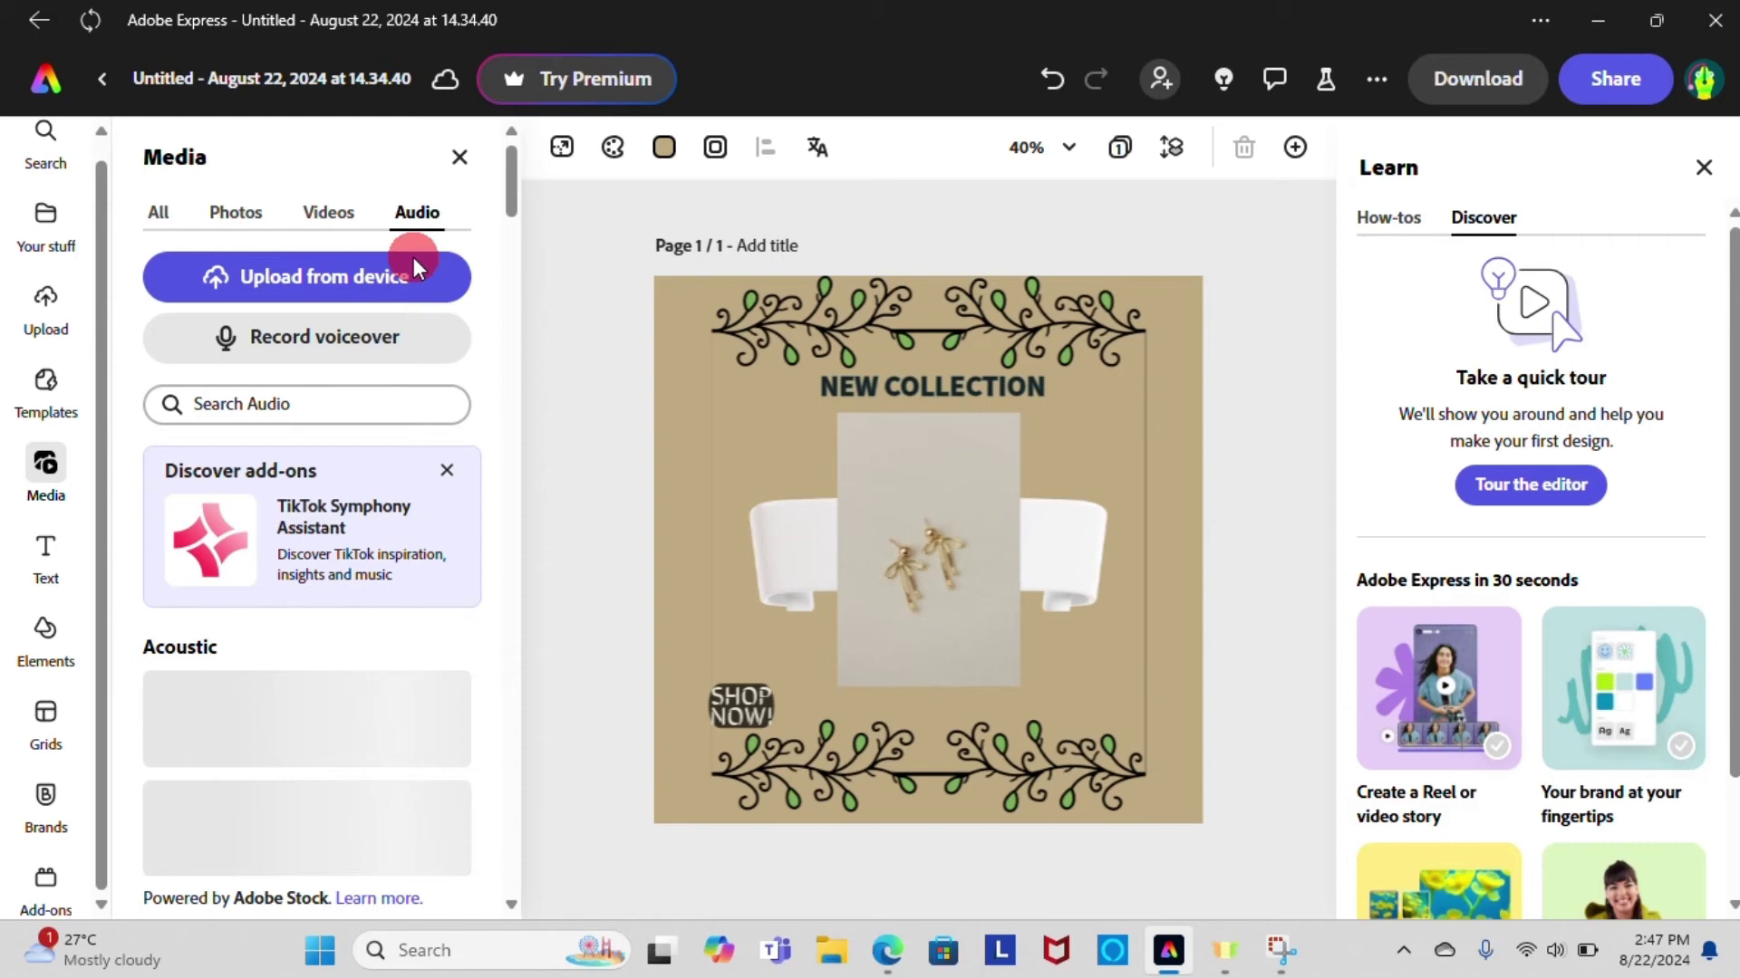
{"action": "scroll", "coordinate": [389, 512], "scroll_direction": "down", "scroll_amount": 3}
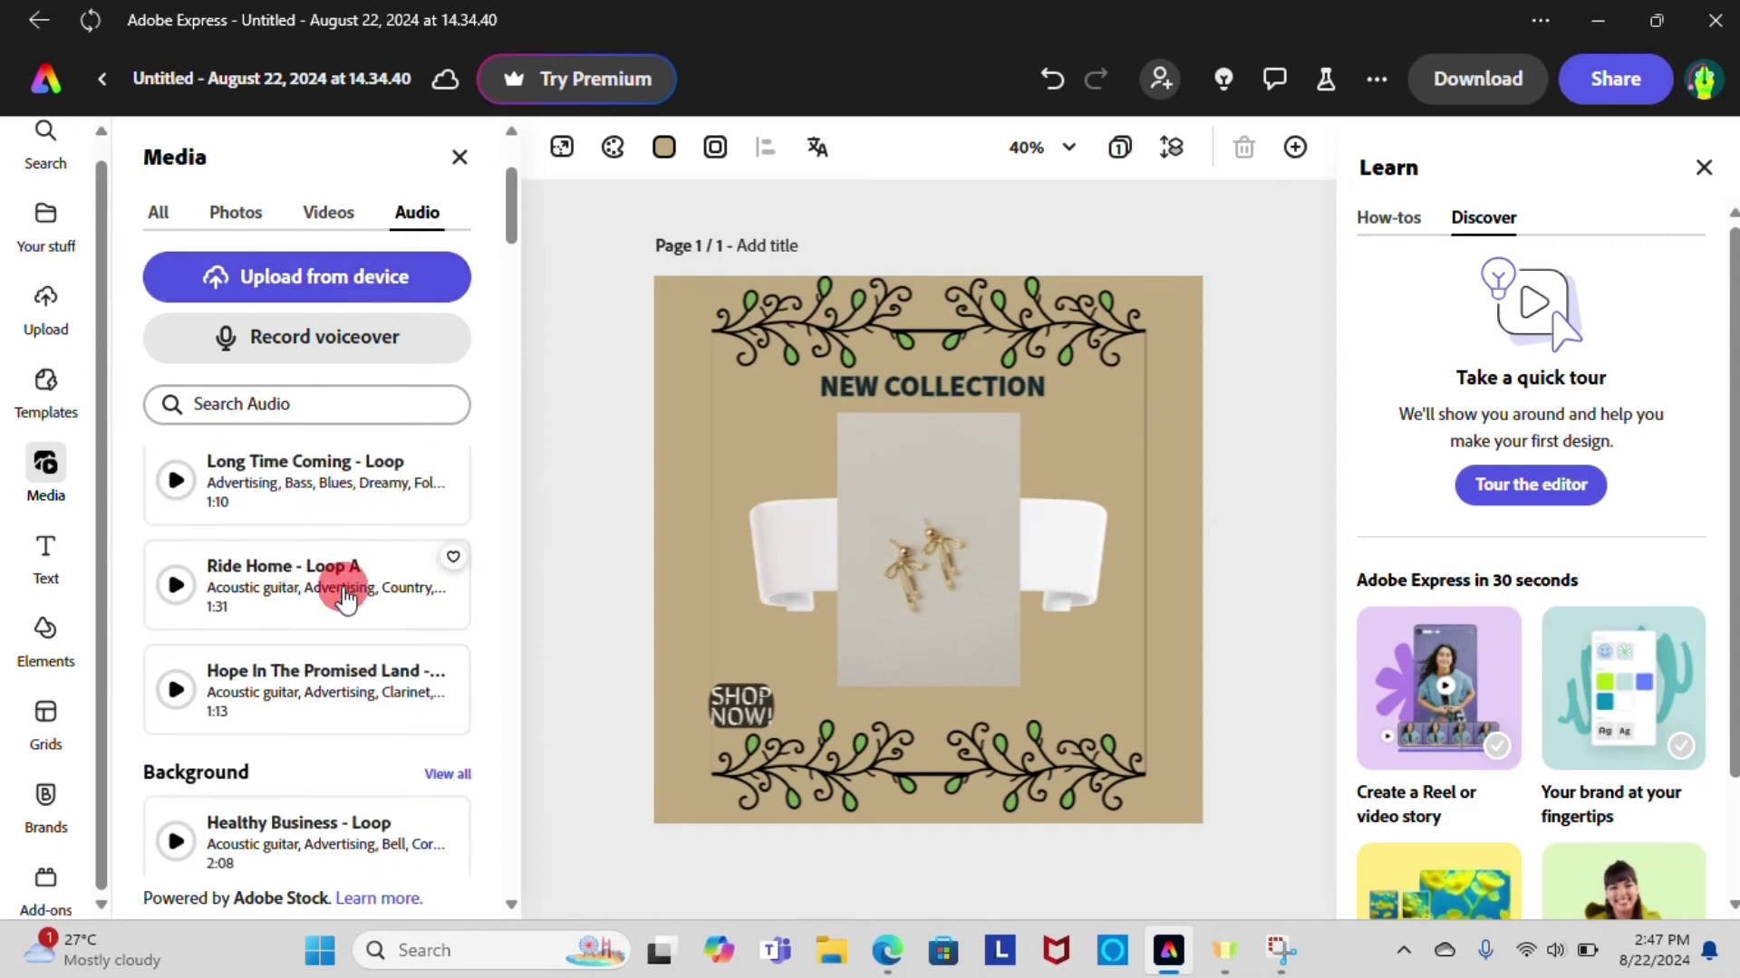
{"action": "scroll", "coordinate": [342, 589], "scroll_direction": "down", "scroll_amount": 3}
{"action": "scroll", "coordinate": [344, 600], "scroll_direction": "up", "scroll_amount": 1}
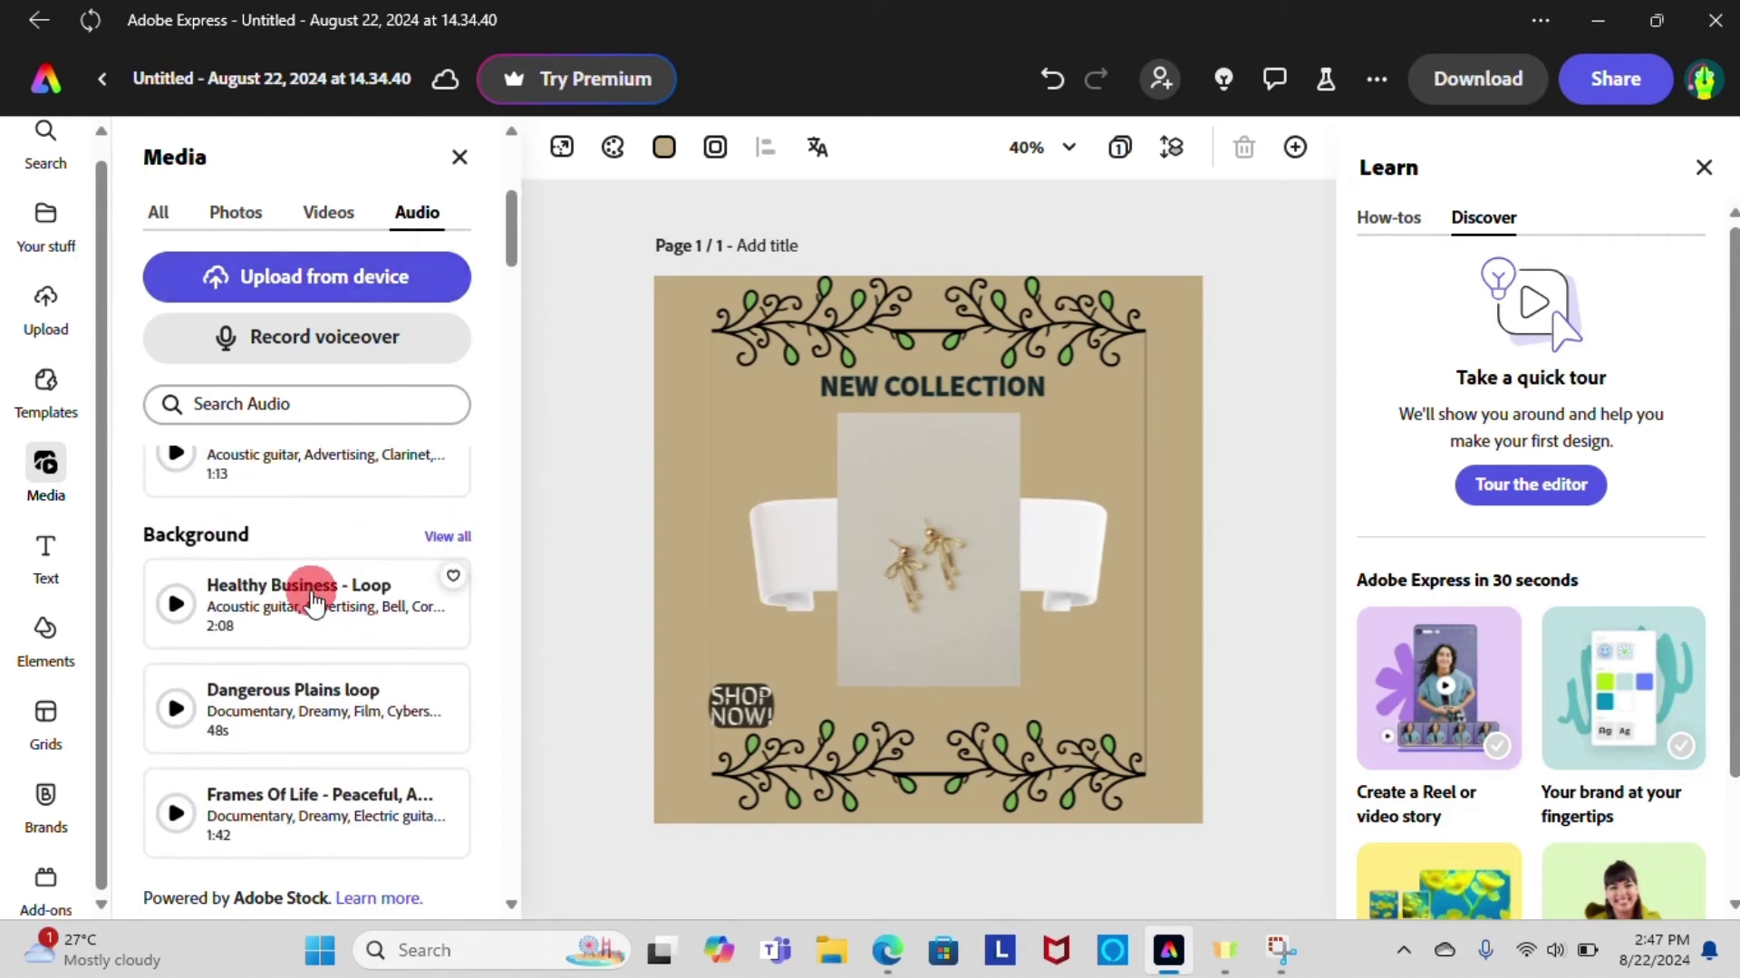
Add Healthy Business - Loop as background audio, then start an MP4 download
{"action": "left_click", "coordinate": [312, 603]}
{"action": "left_click", "coordinate": [577, 754]}
{"action": "left_click", "coordinate": [593, 759]}
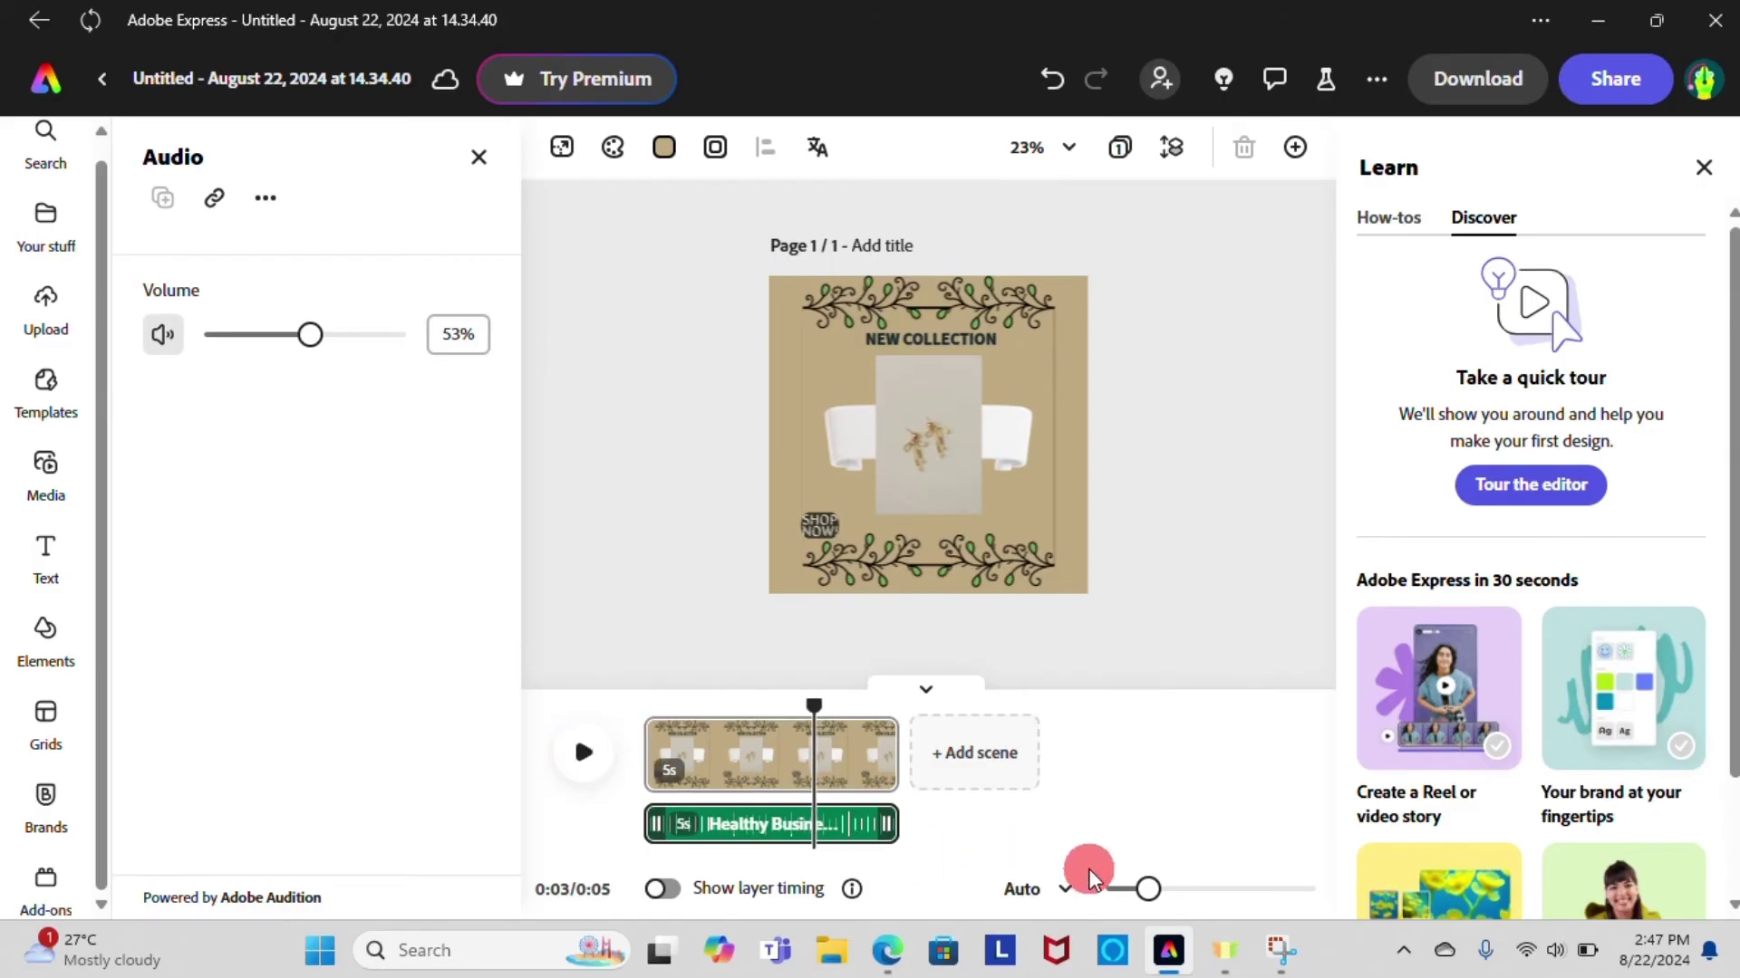
{"action": "left_click_drag", "start_coordinate": [1148, 889], "coordinate": [1184, 885]}
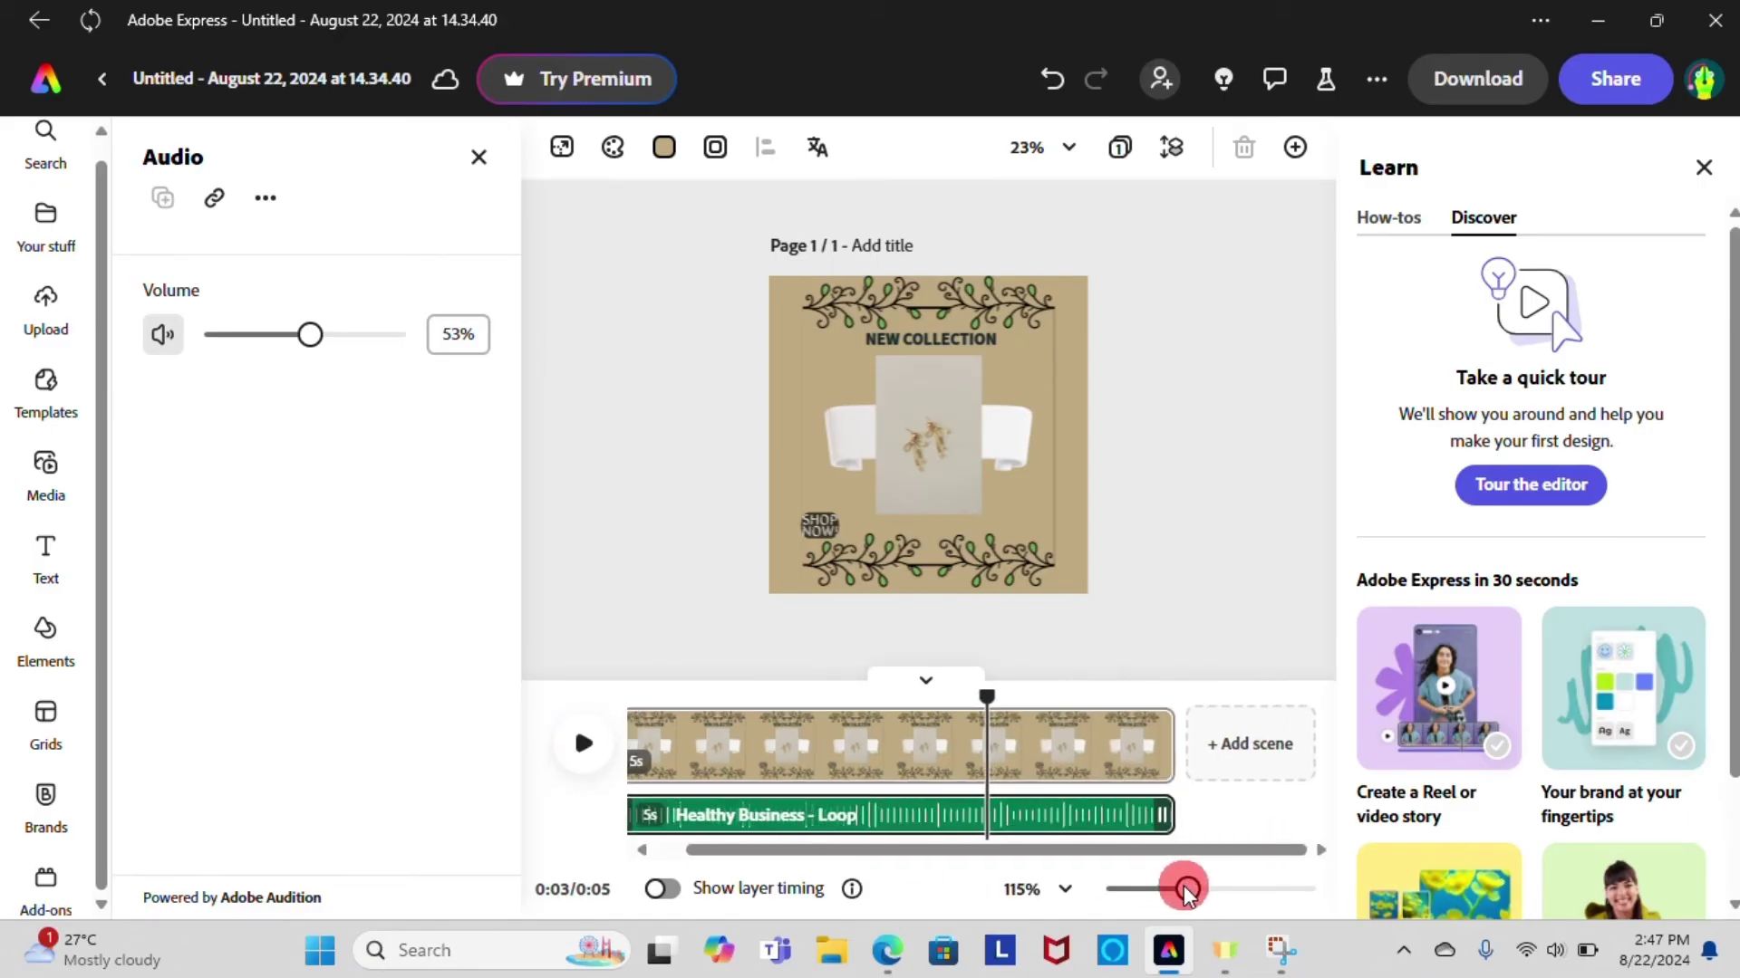
{"action": "left_click", "coordinate": [767, 43]}
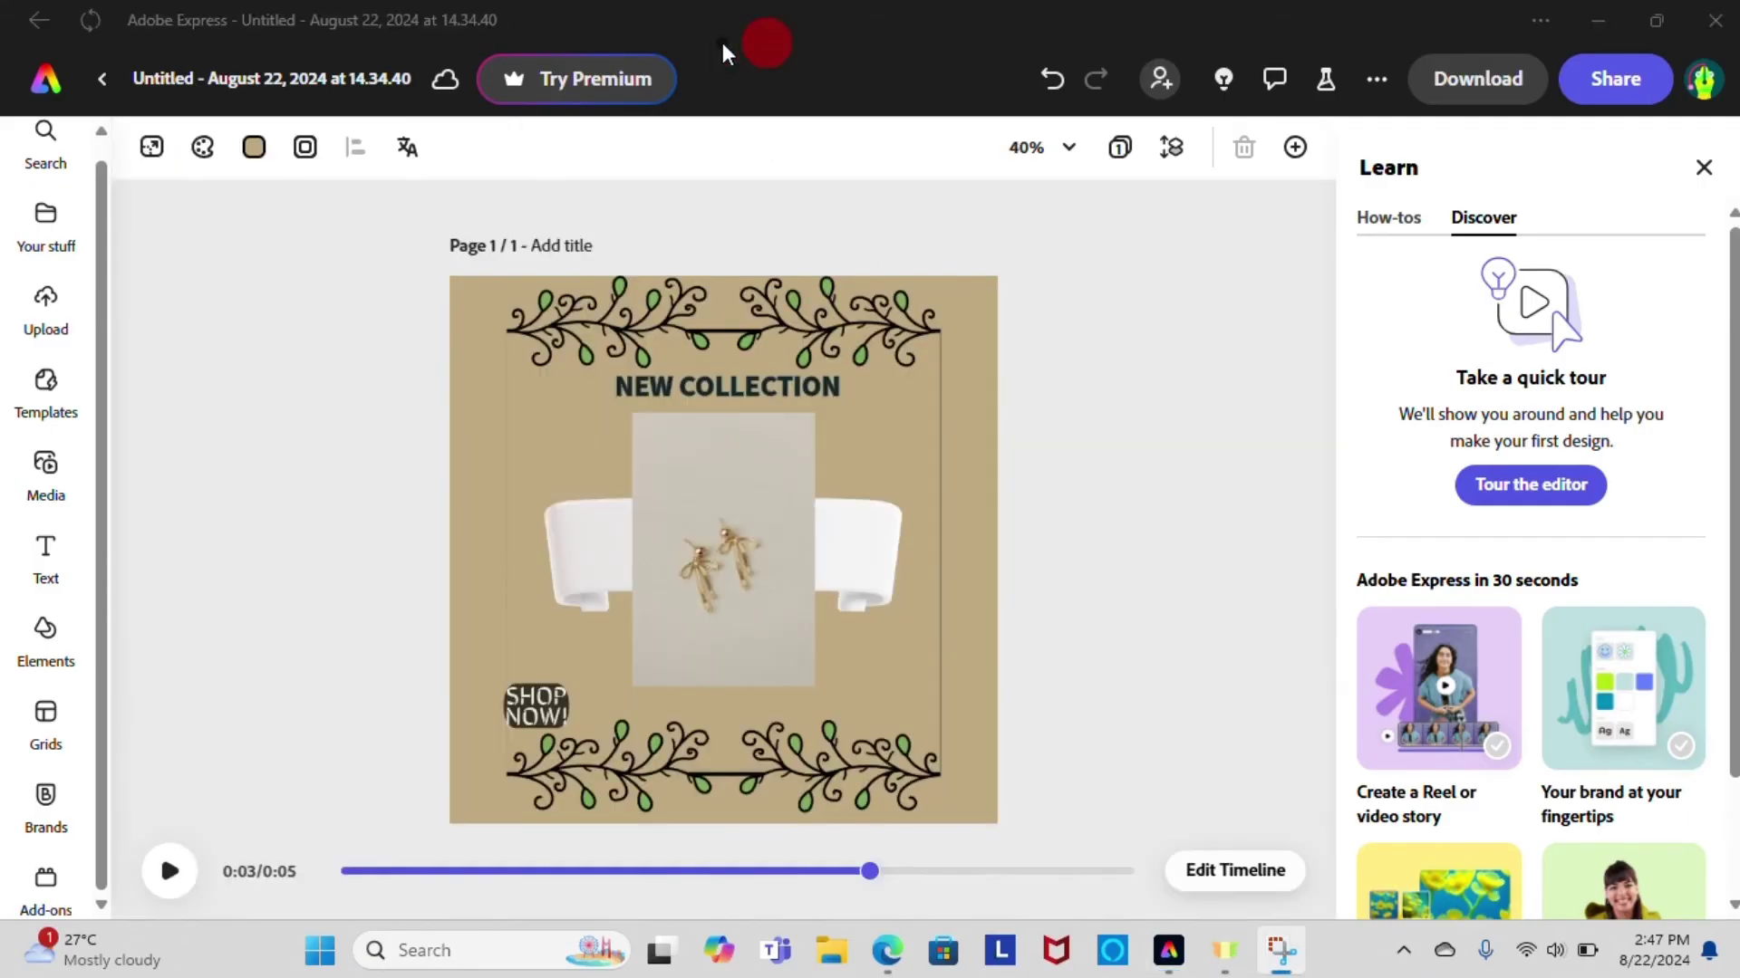
{"action": "left_click", "coordinate": [1482, 80]}
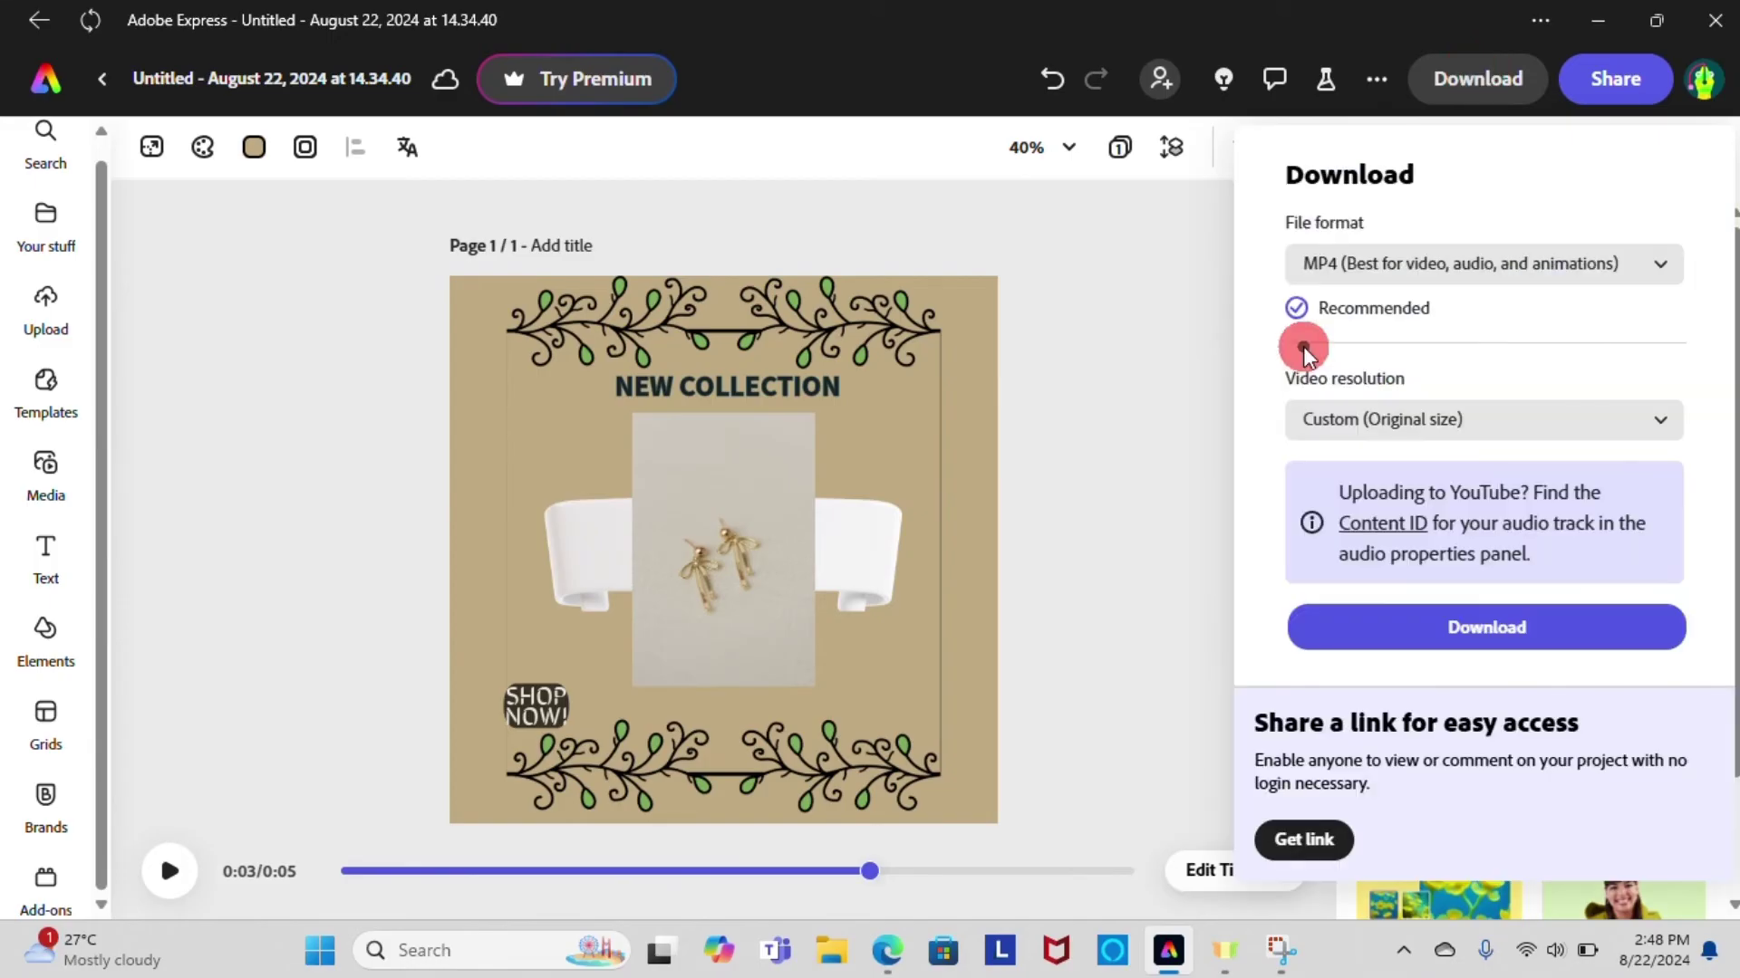
{"action": "left_click", "coordinate": [1384, 632]}
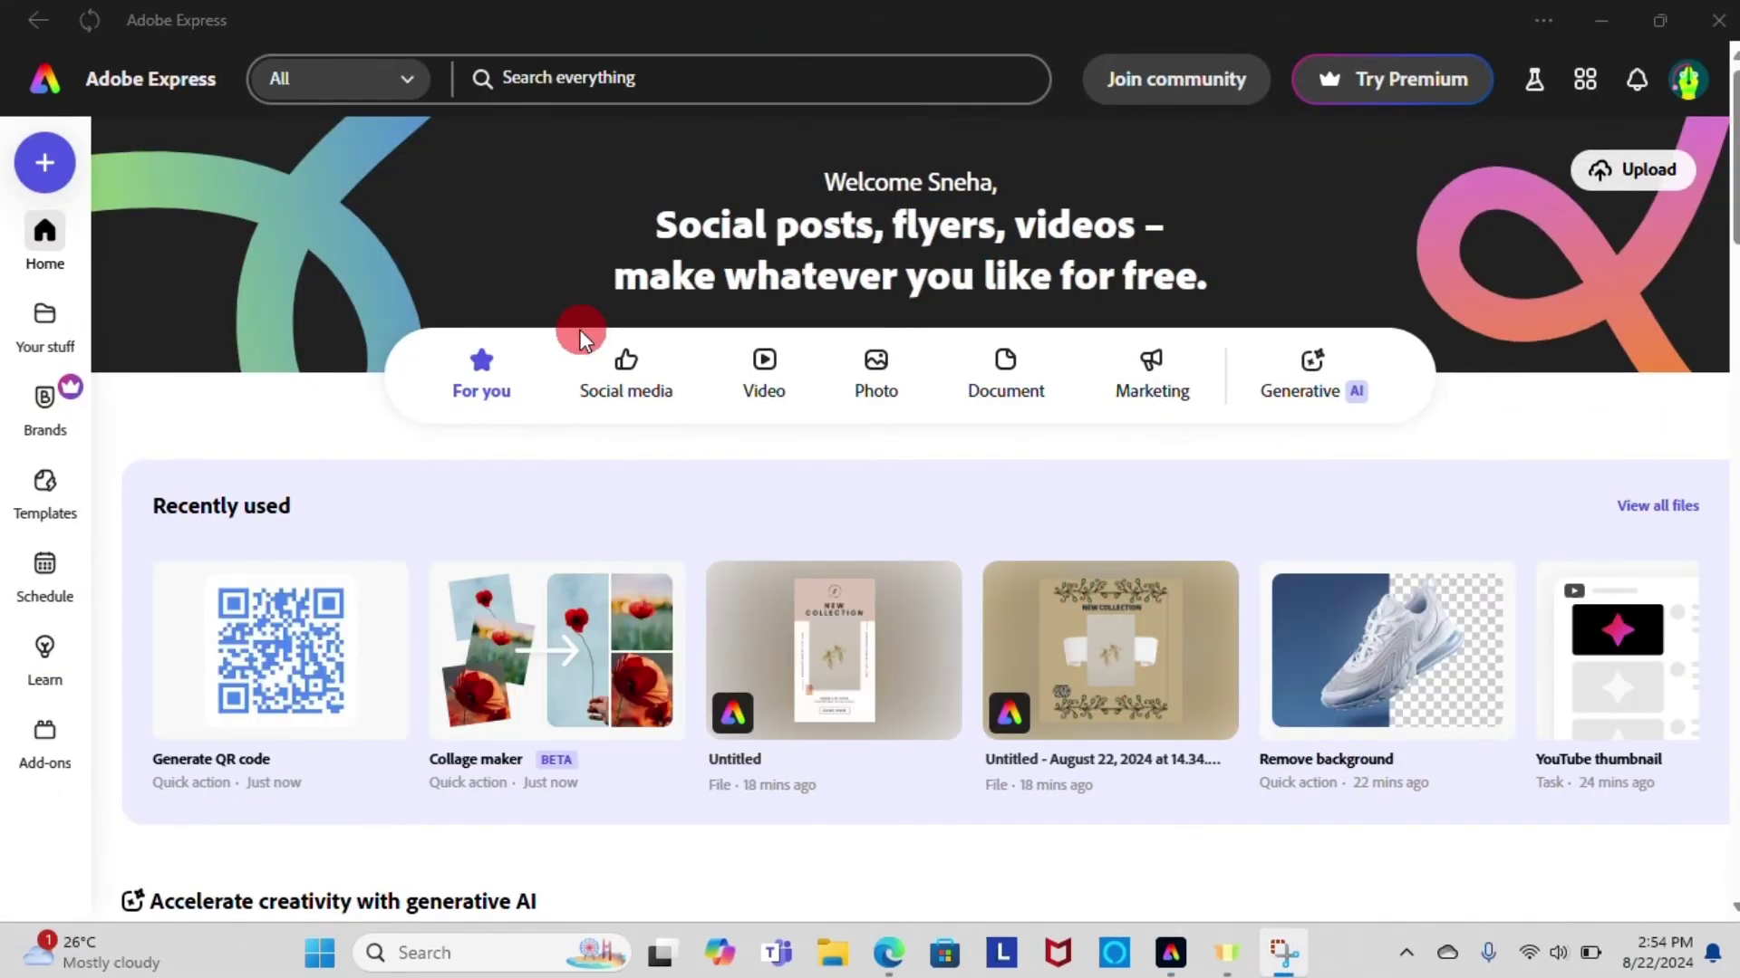
Open the QR code generator and enter the youtube.com link
{"action": "scroll", "coordinate": [683, 484], "scroll_direction": "down", "scroll_amount": 4}
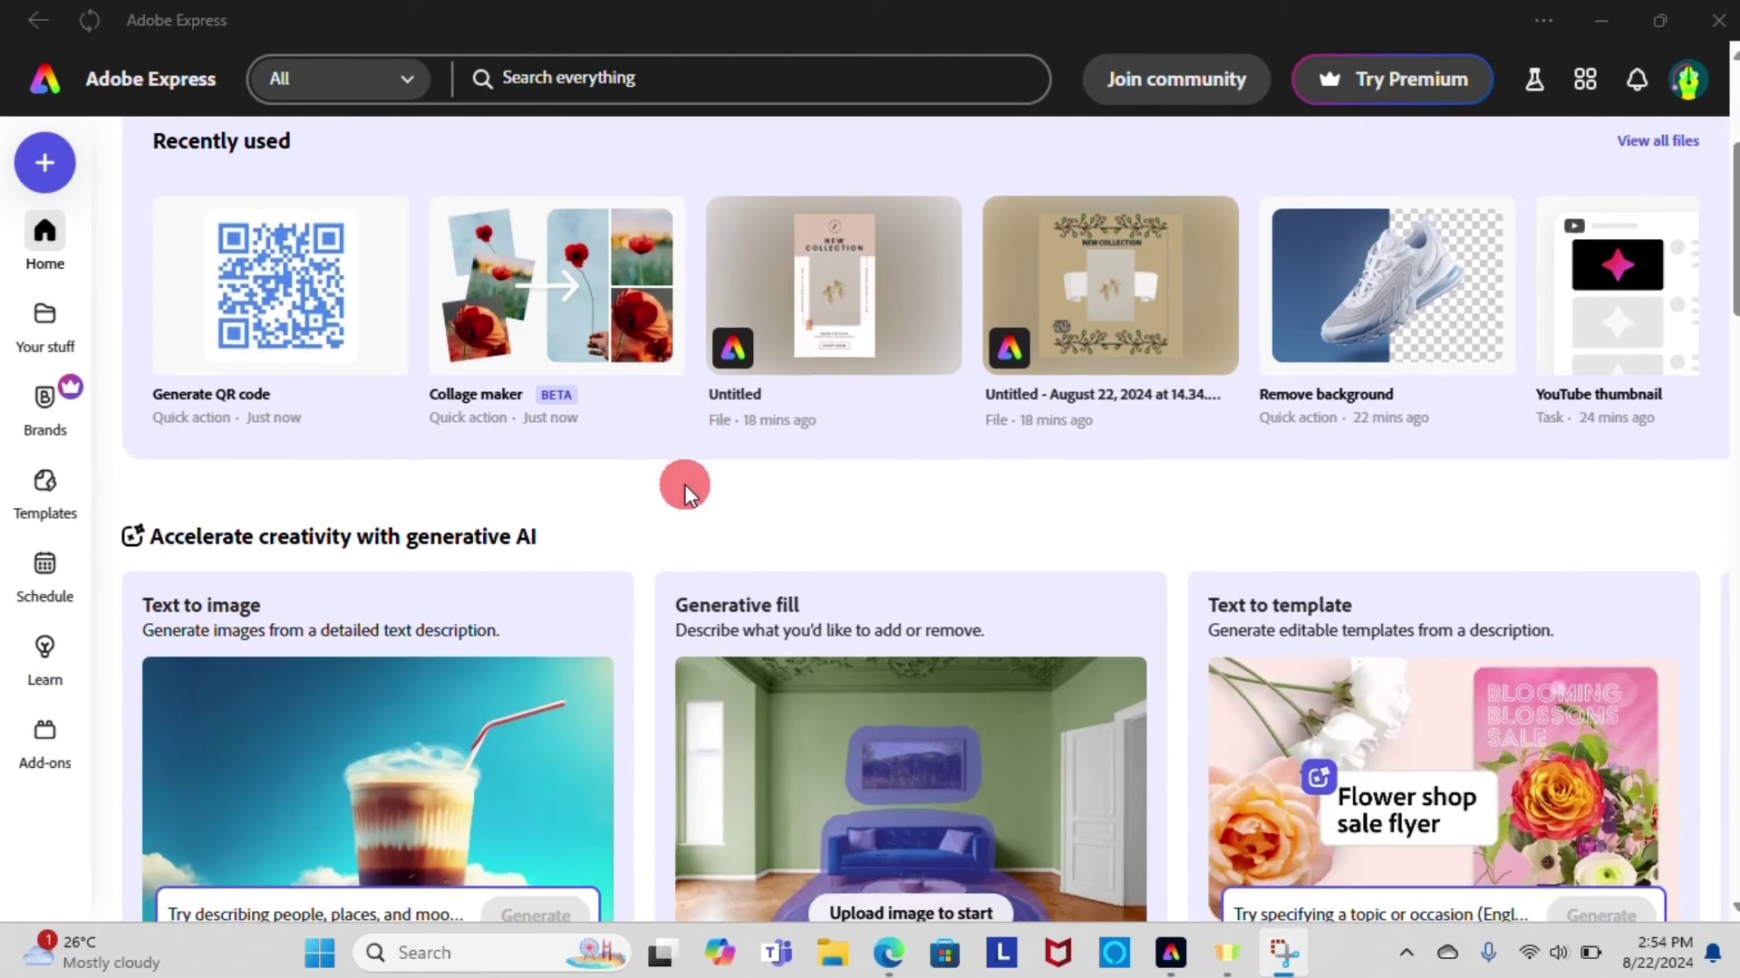
{"action": "scroll", "coordinate": [683, 484], "scroll_direction": "down", "scroll_amount": 8}
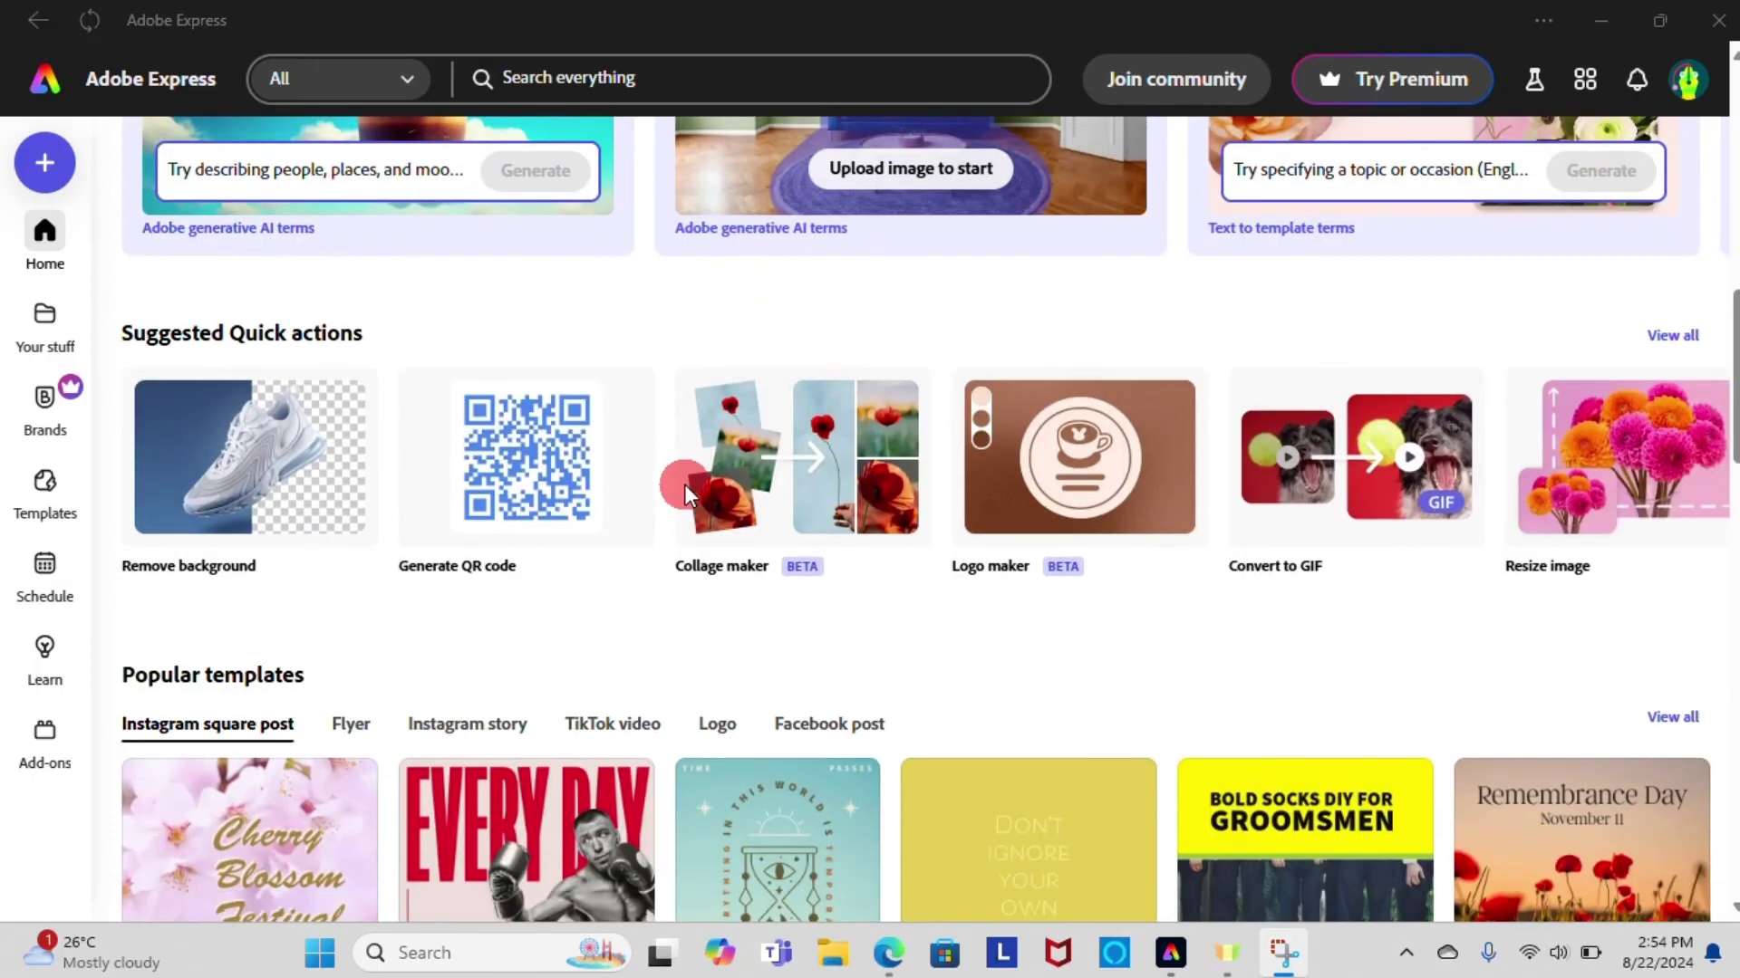
{"action": "left_click", "coordinate": [507, 453]}
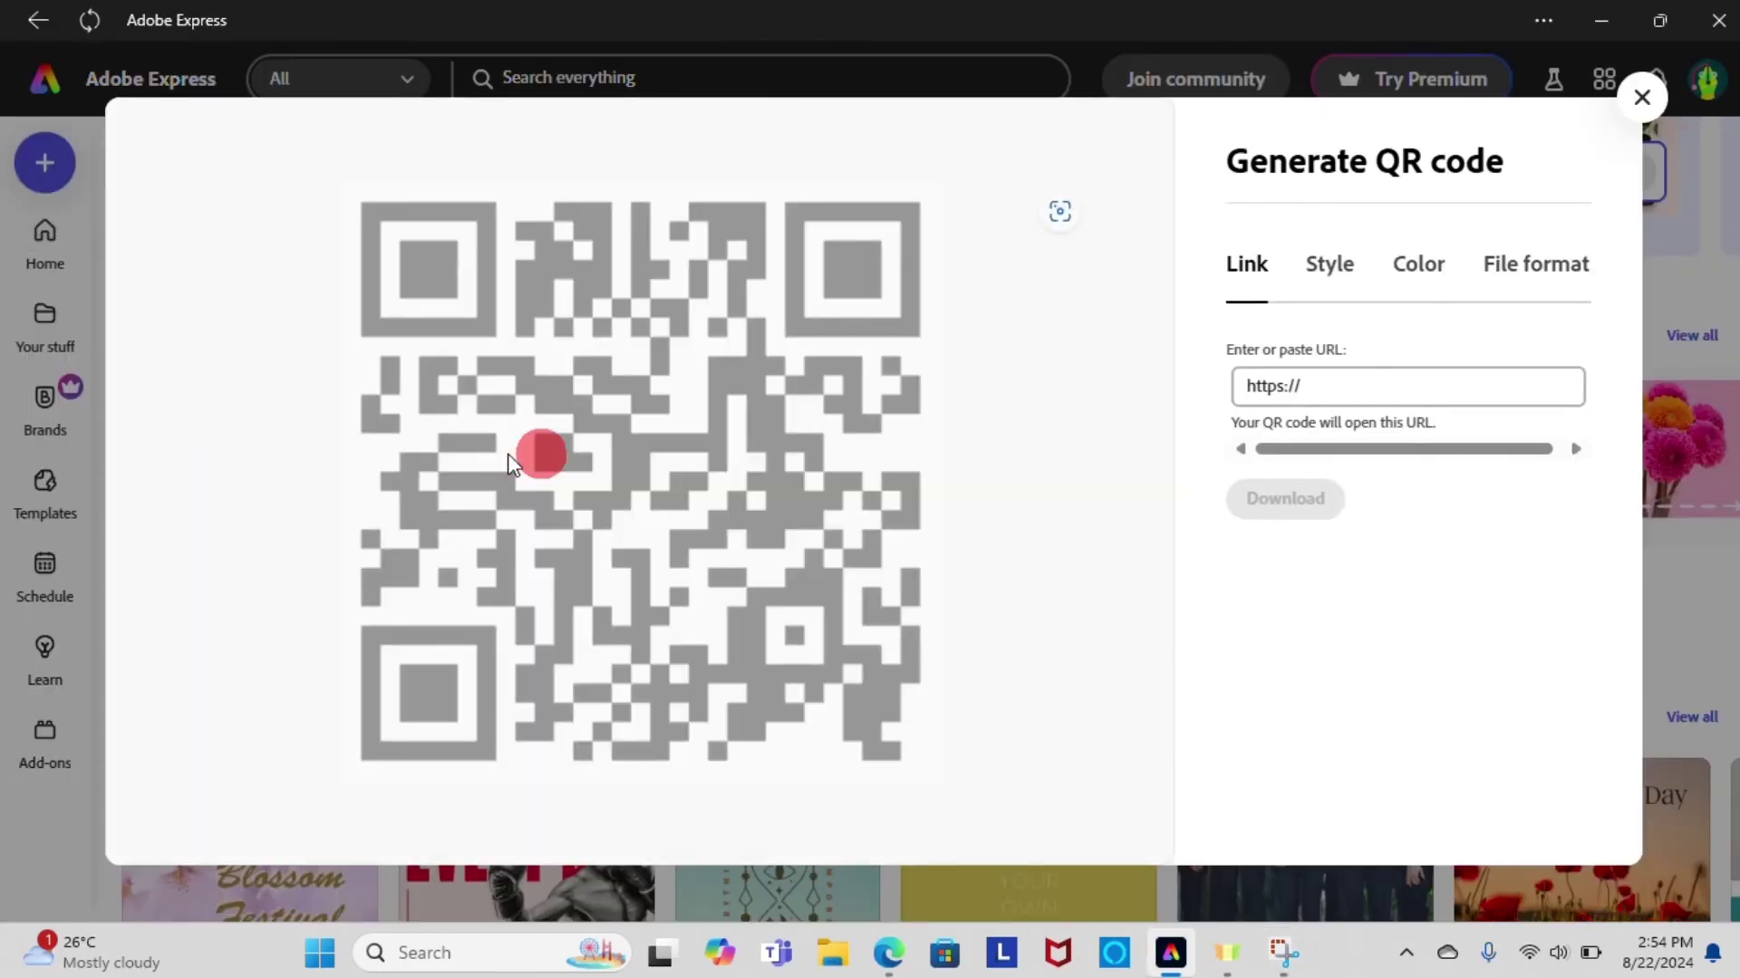
{"action": "left_click", "coordinate": [1334, 392]}
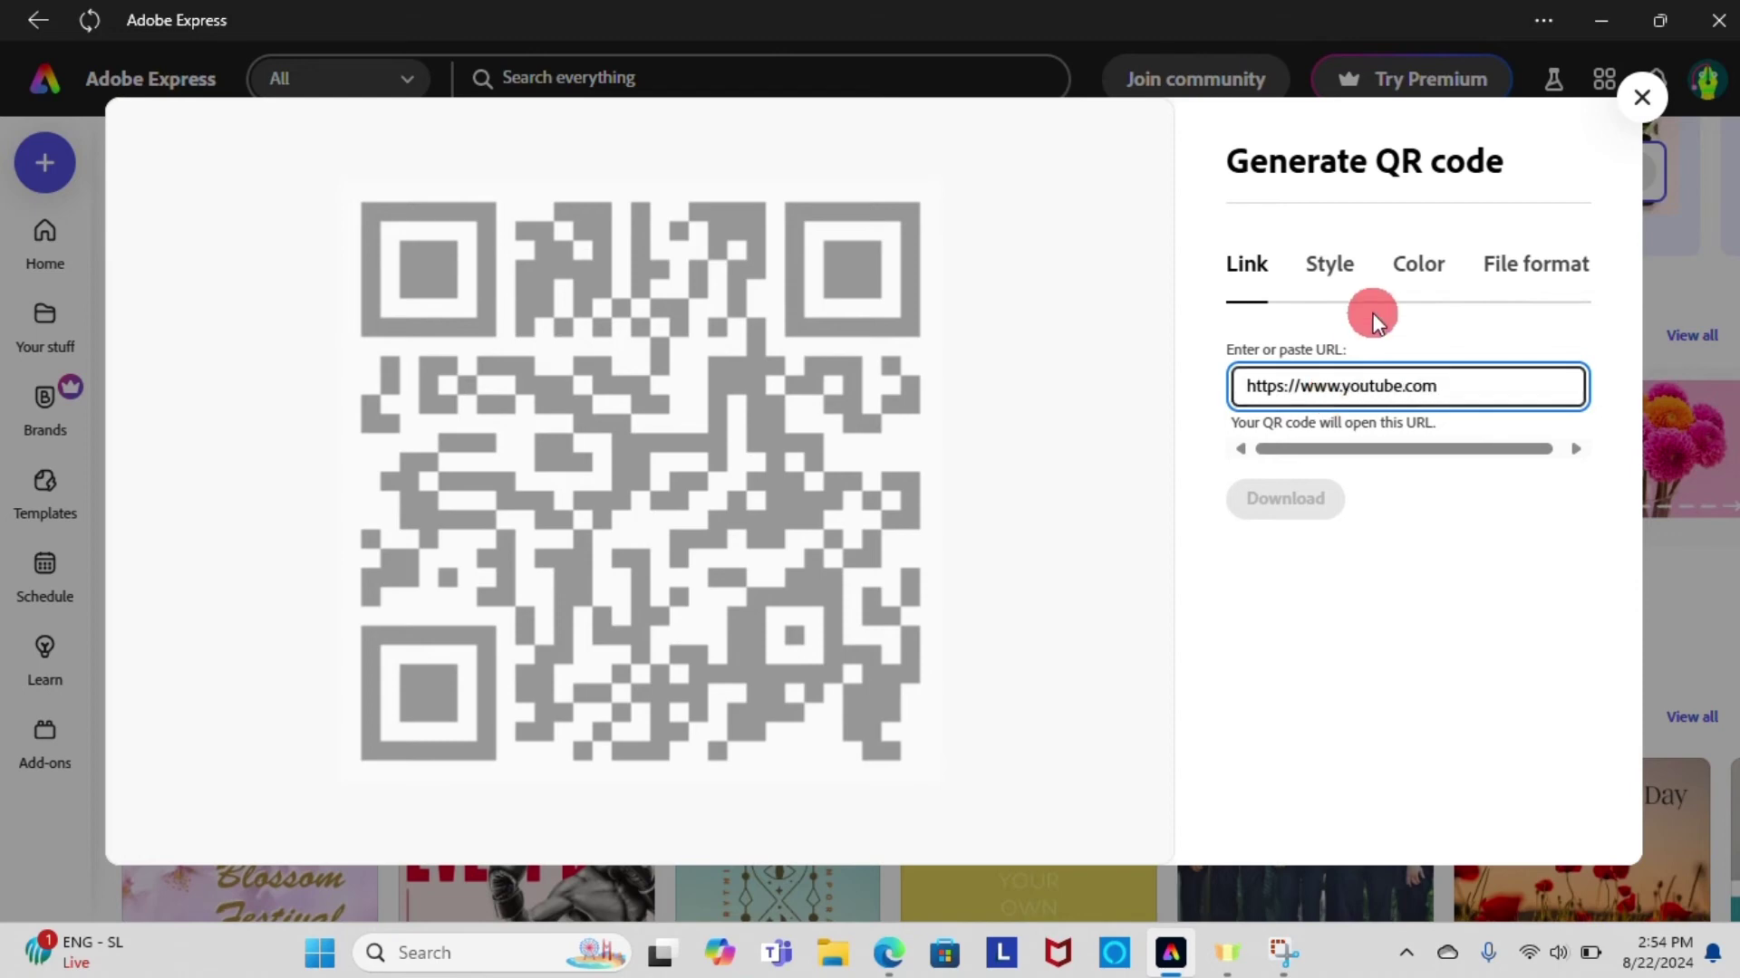
Style the QR code with rounded dots in green
{"action": "left_click", "coordinate": [1332, 271]}
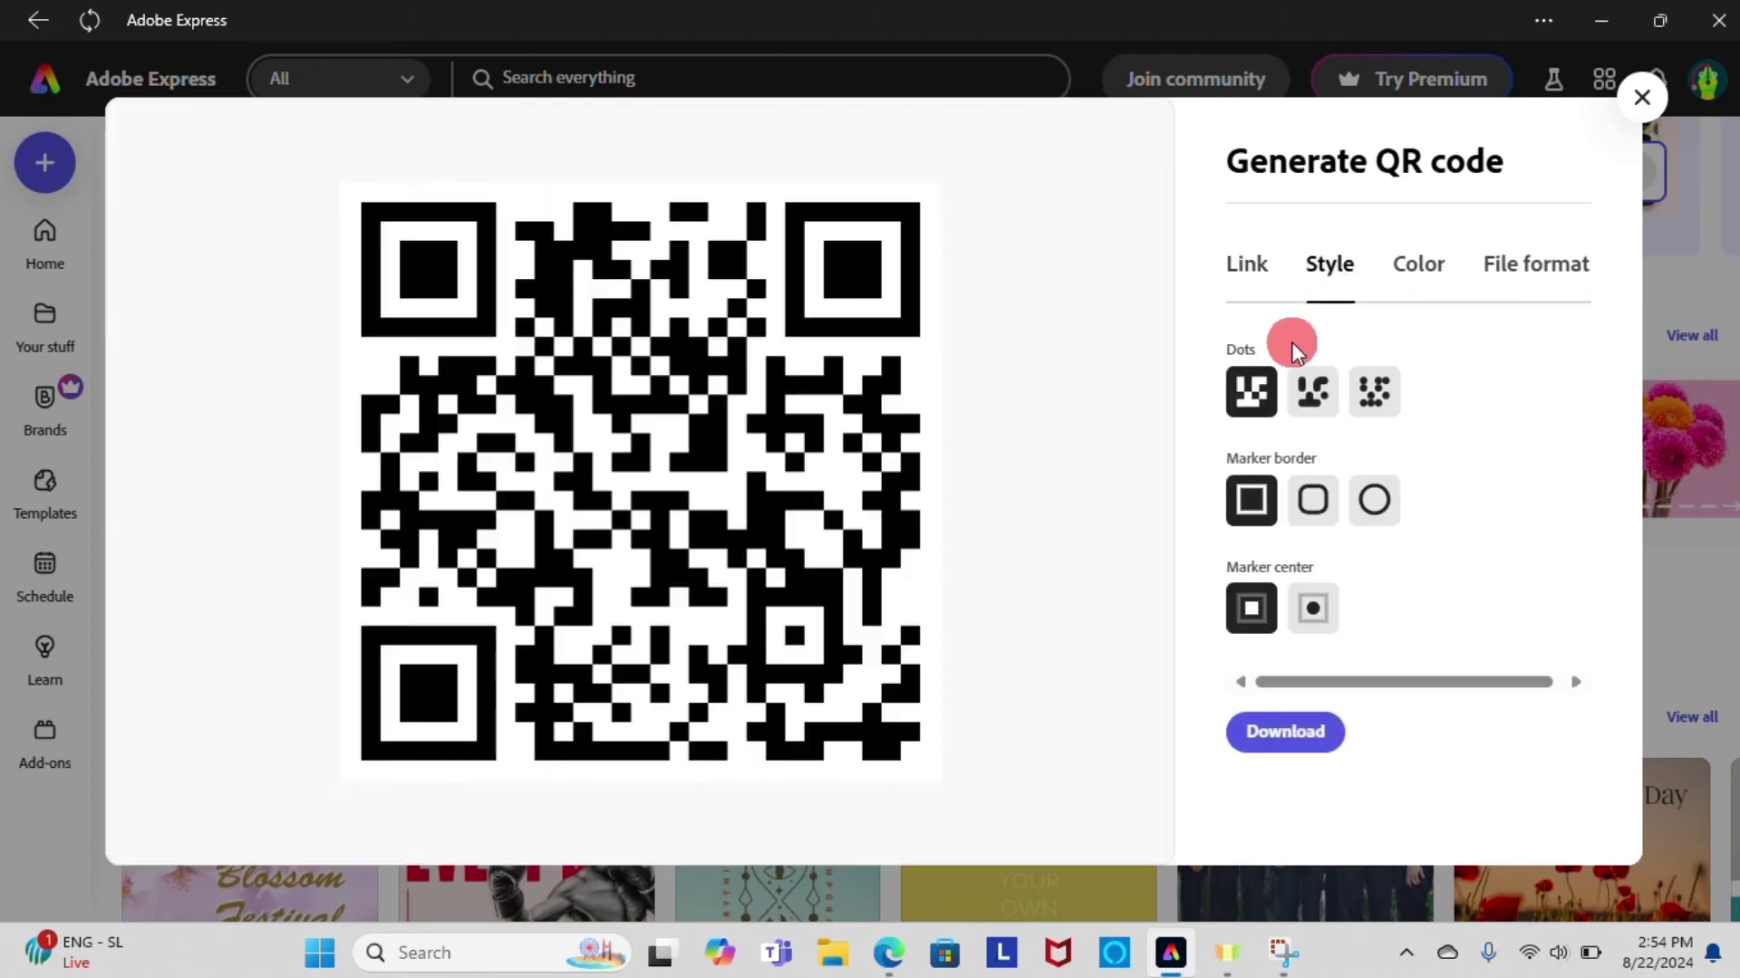
{"action": "left_click", "coordinate": [1321, 403]}
{"action": "left_click", "coordinate": [1375, 395]}
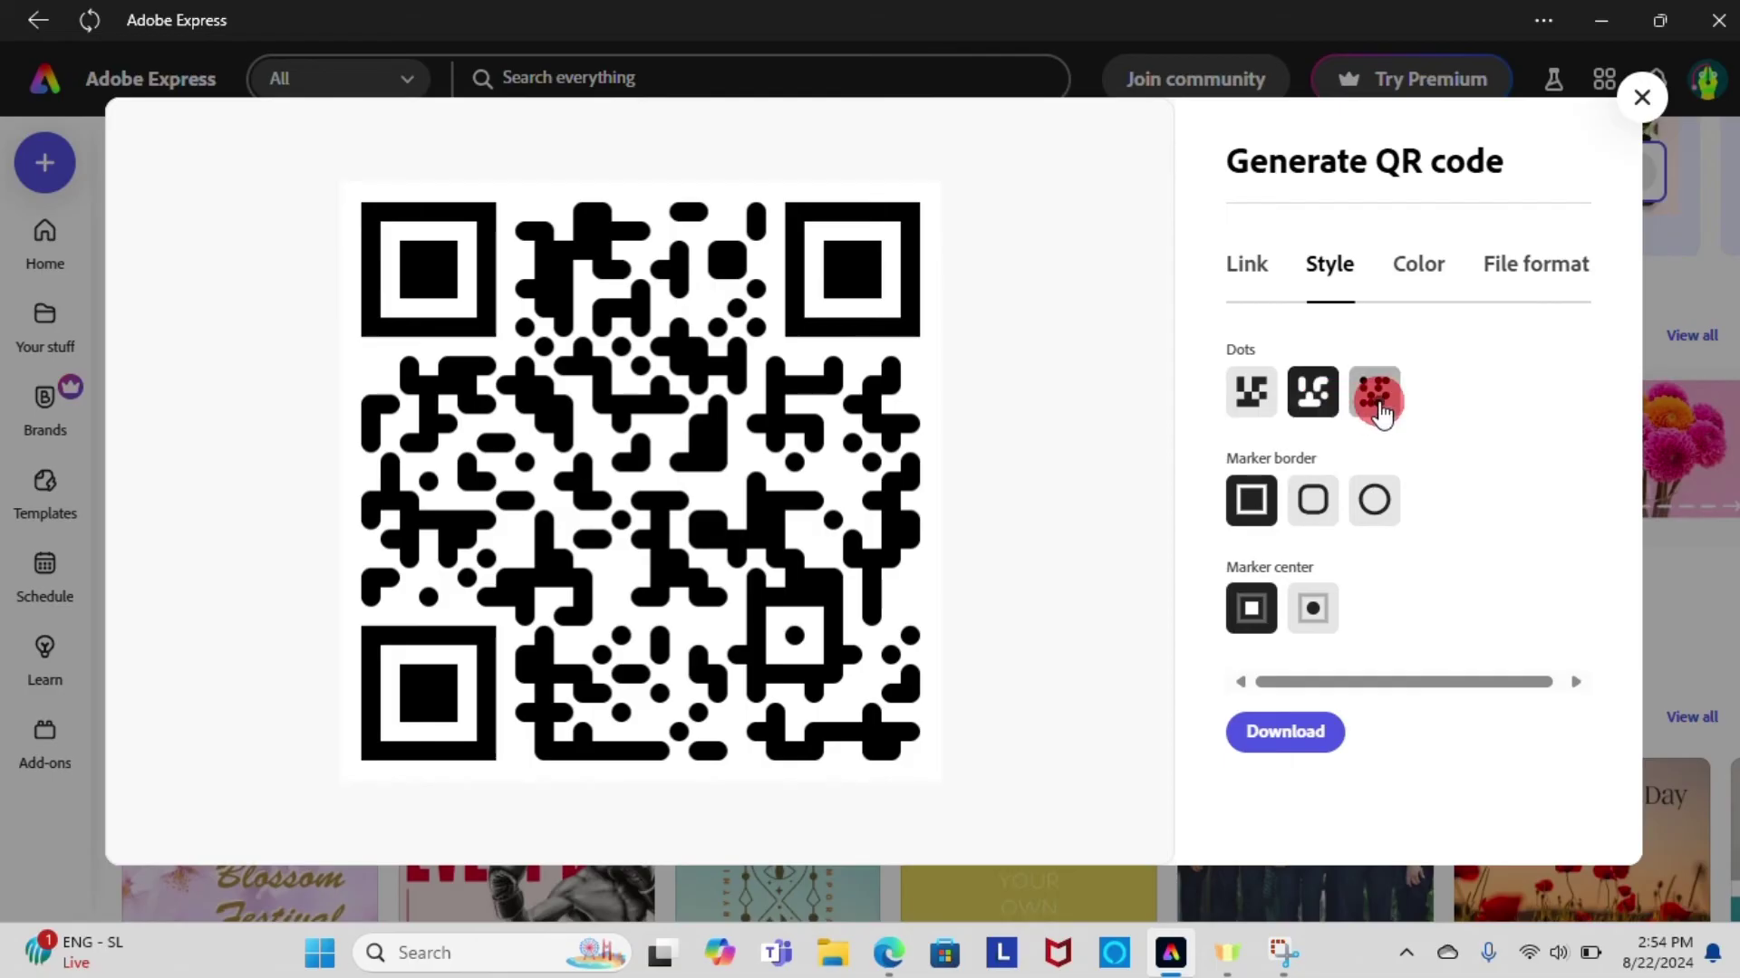
{"action": "left_click", "coordinate": [1418, 275]}
{"action": "left_click", "coordinate": [1319, 382]}
Download the QR code as a PNG and close the generator
{"action": "left_click", "coordinate": [1477, 370]}
{"action": "left_click", "coordinate": [1514, 267]}
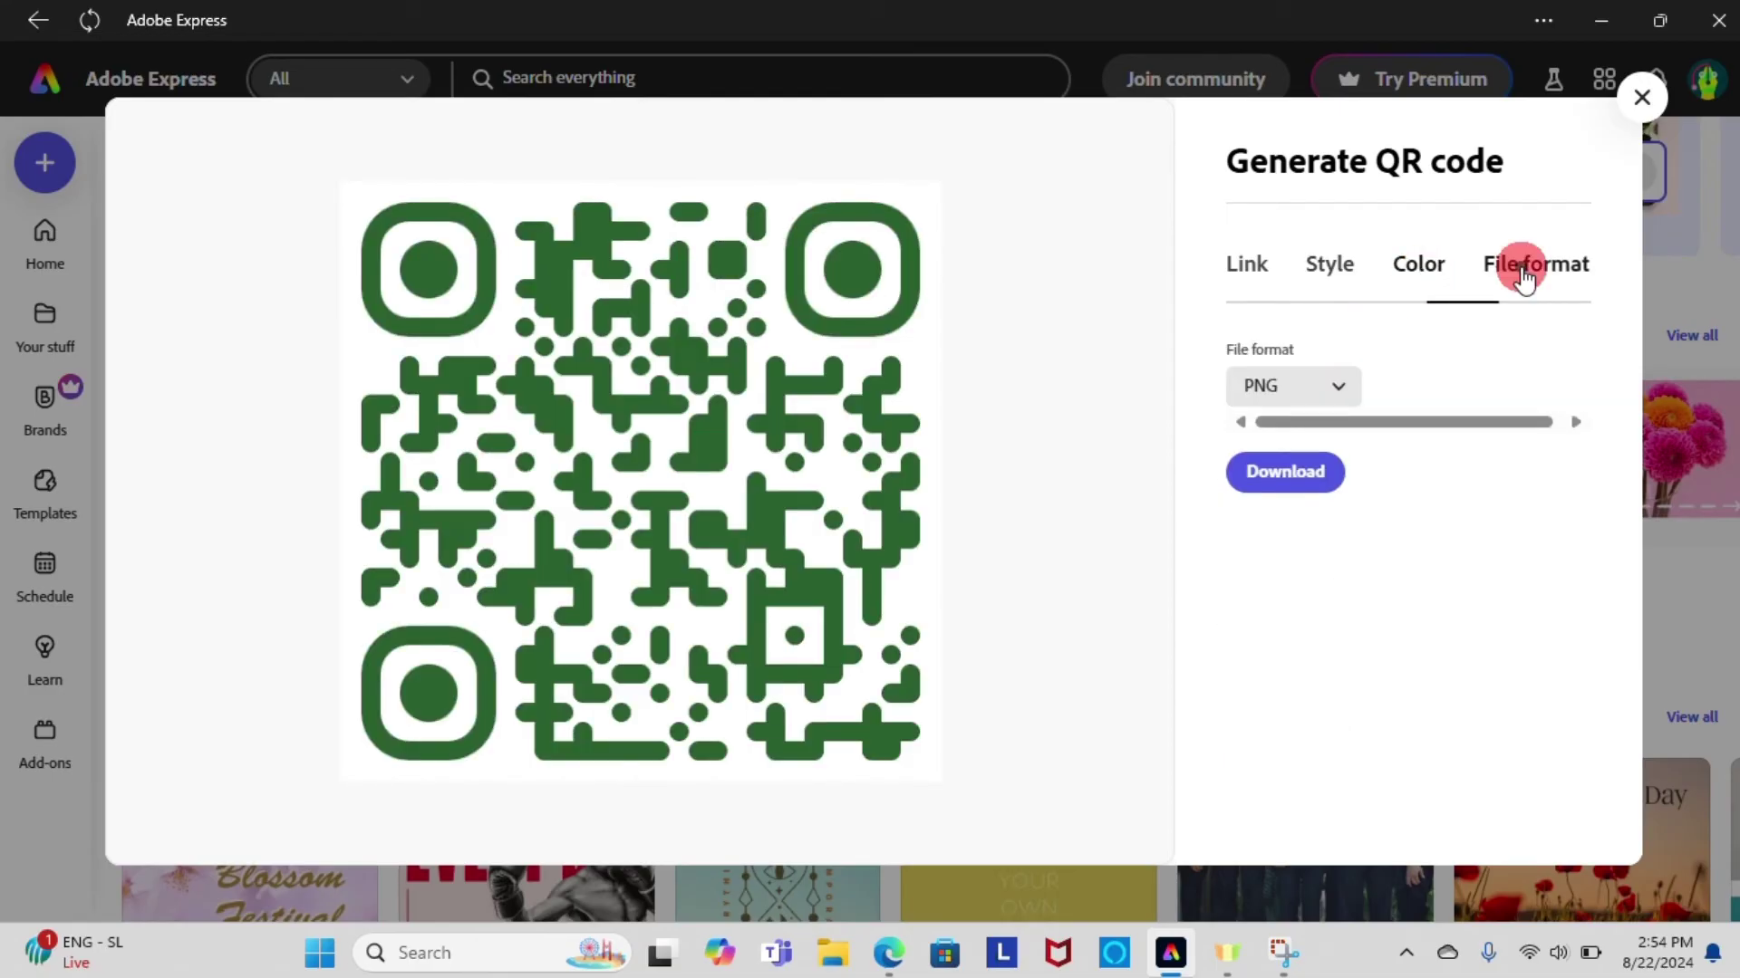
{"action": "left_click", "coordinate": [1342, 388]}
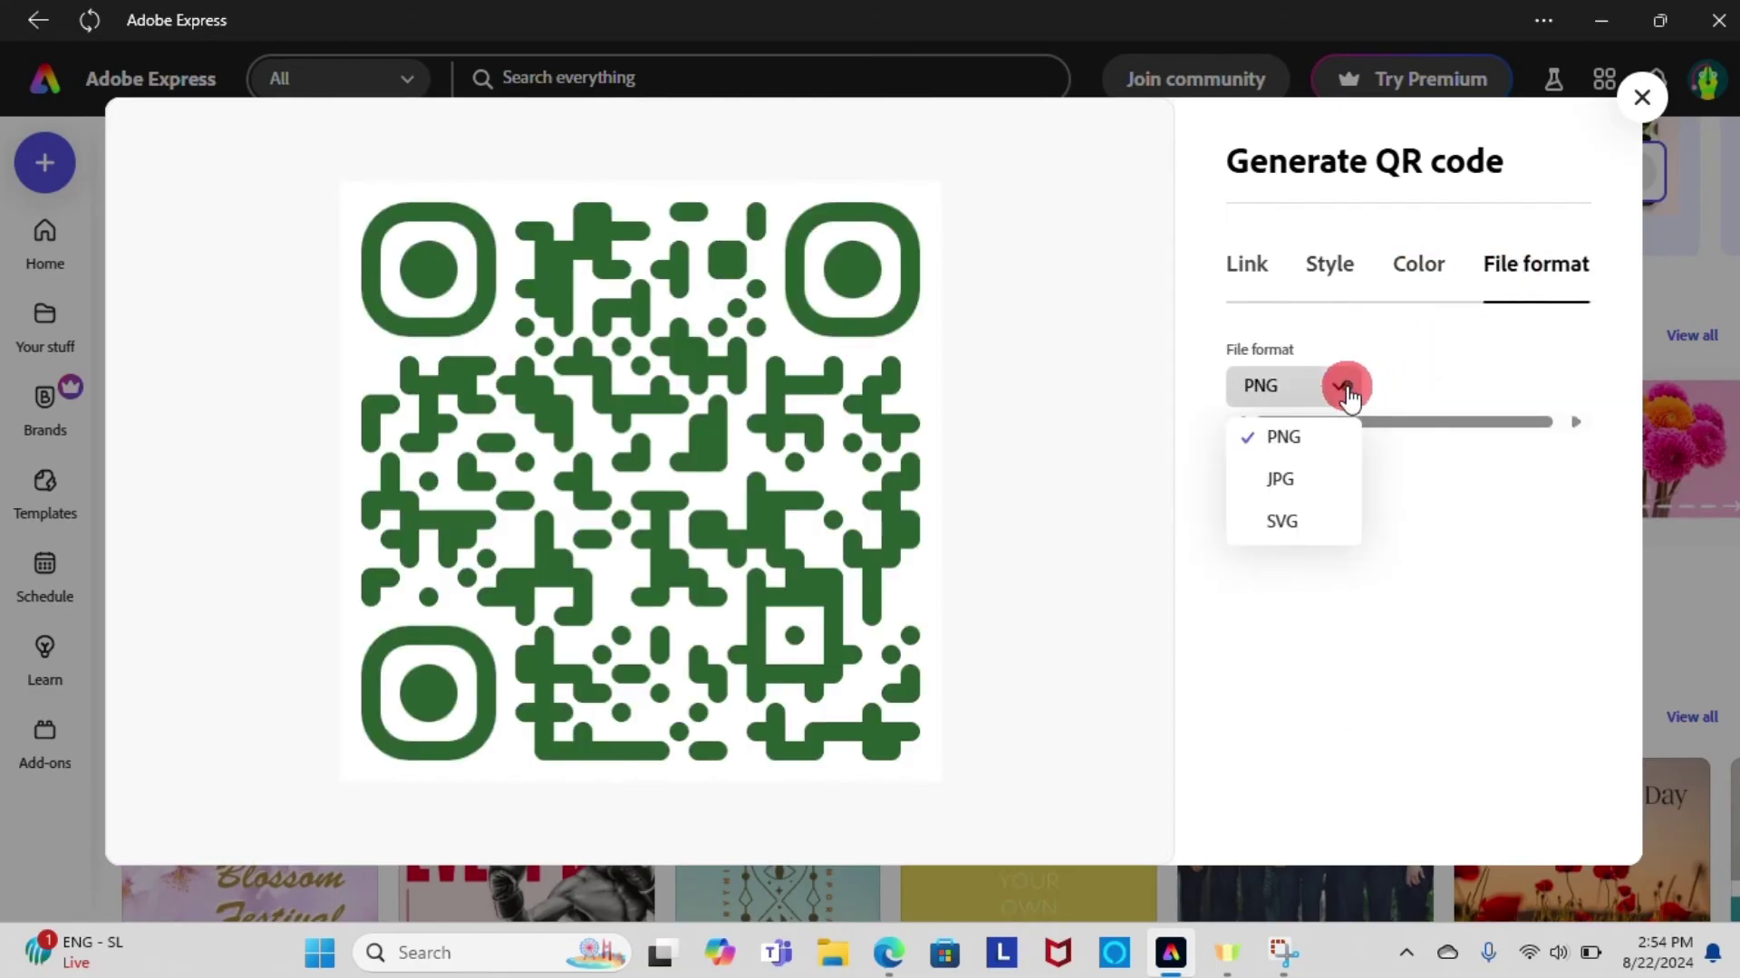
{"action": "left_click", "coordinate": [1346, 387]}
{"action": "left_click", "coordinate": [1248, 258]}
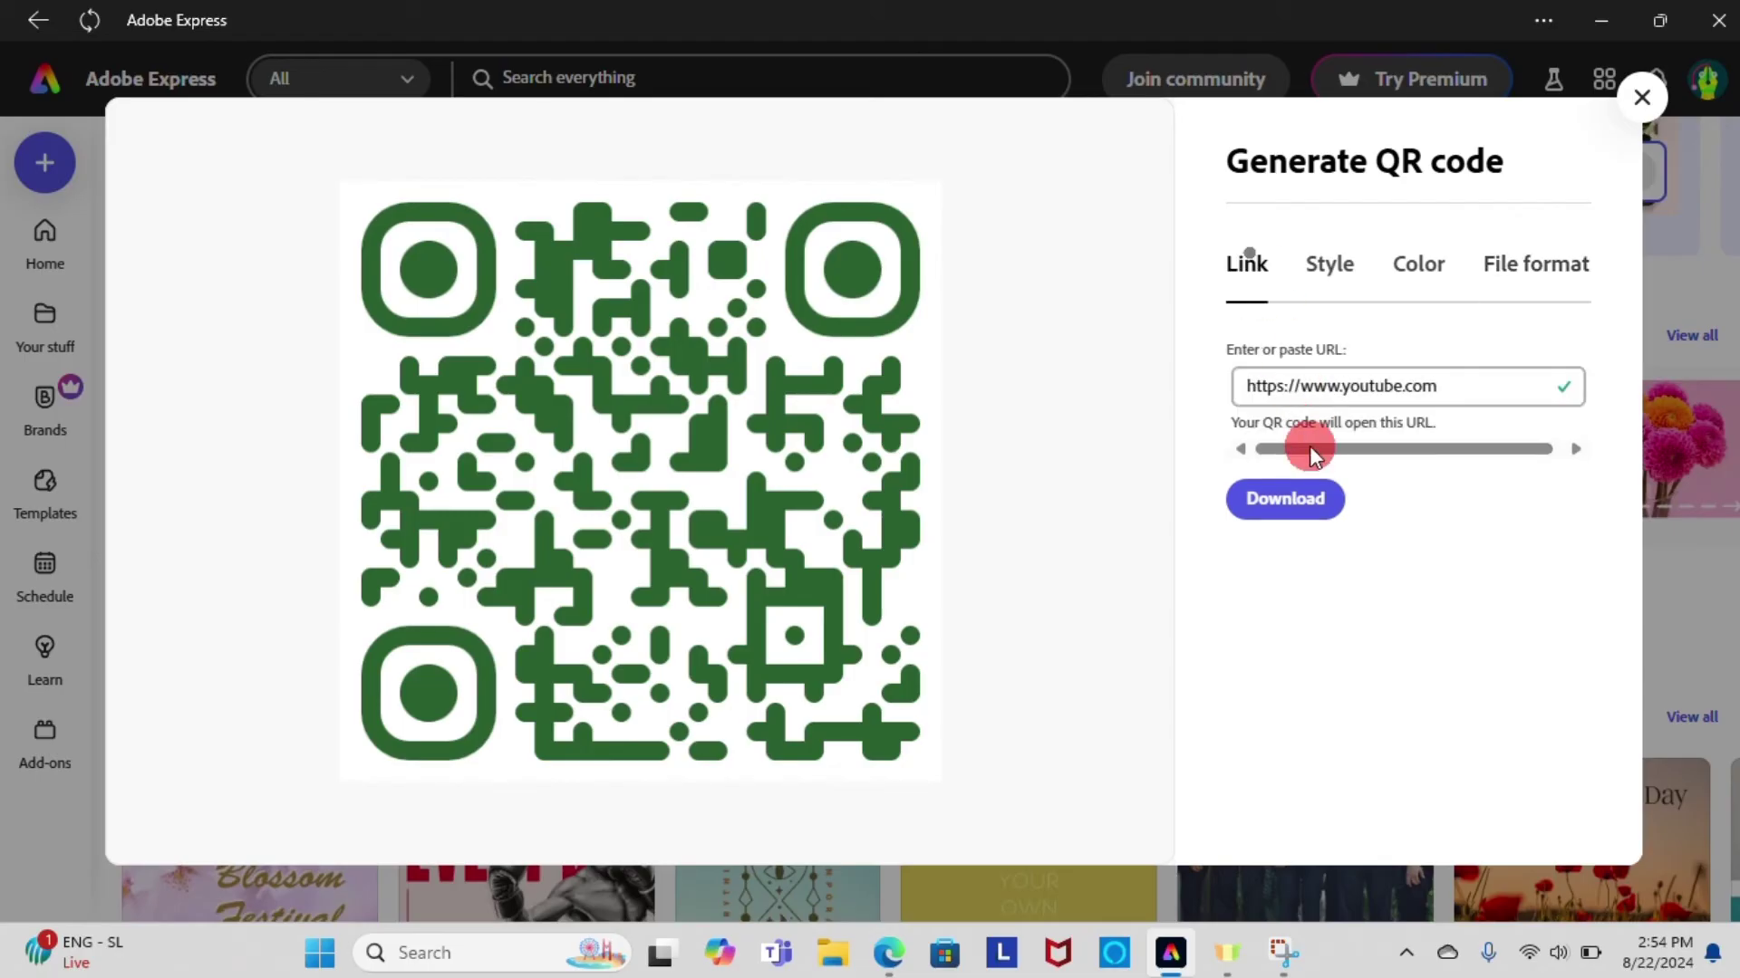
{"action": "left_click", "coordinate": [1301, 498]}
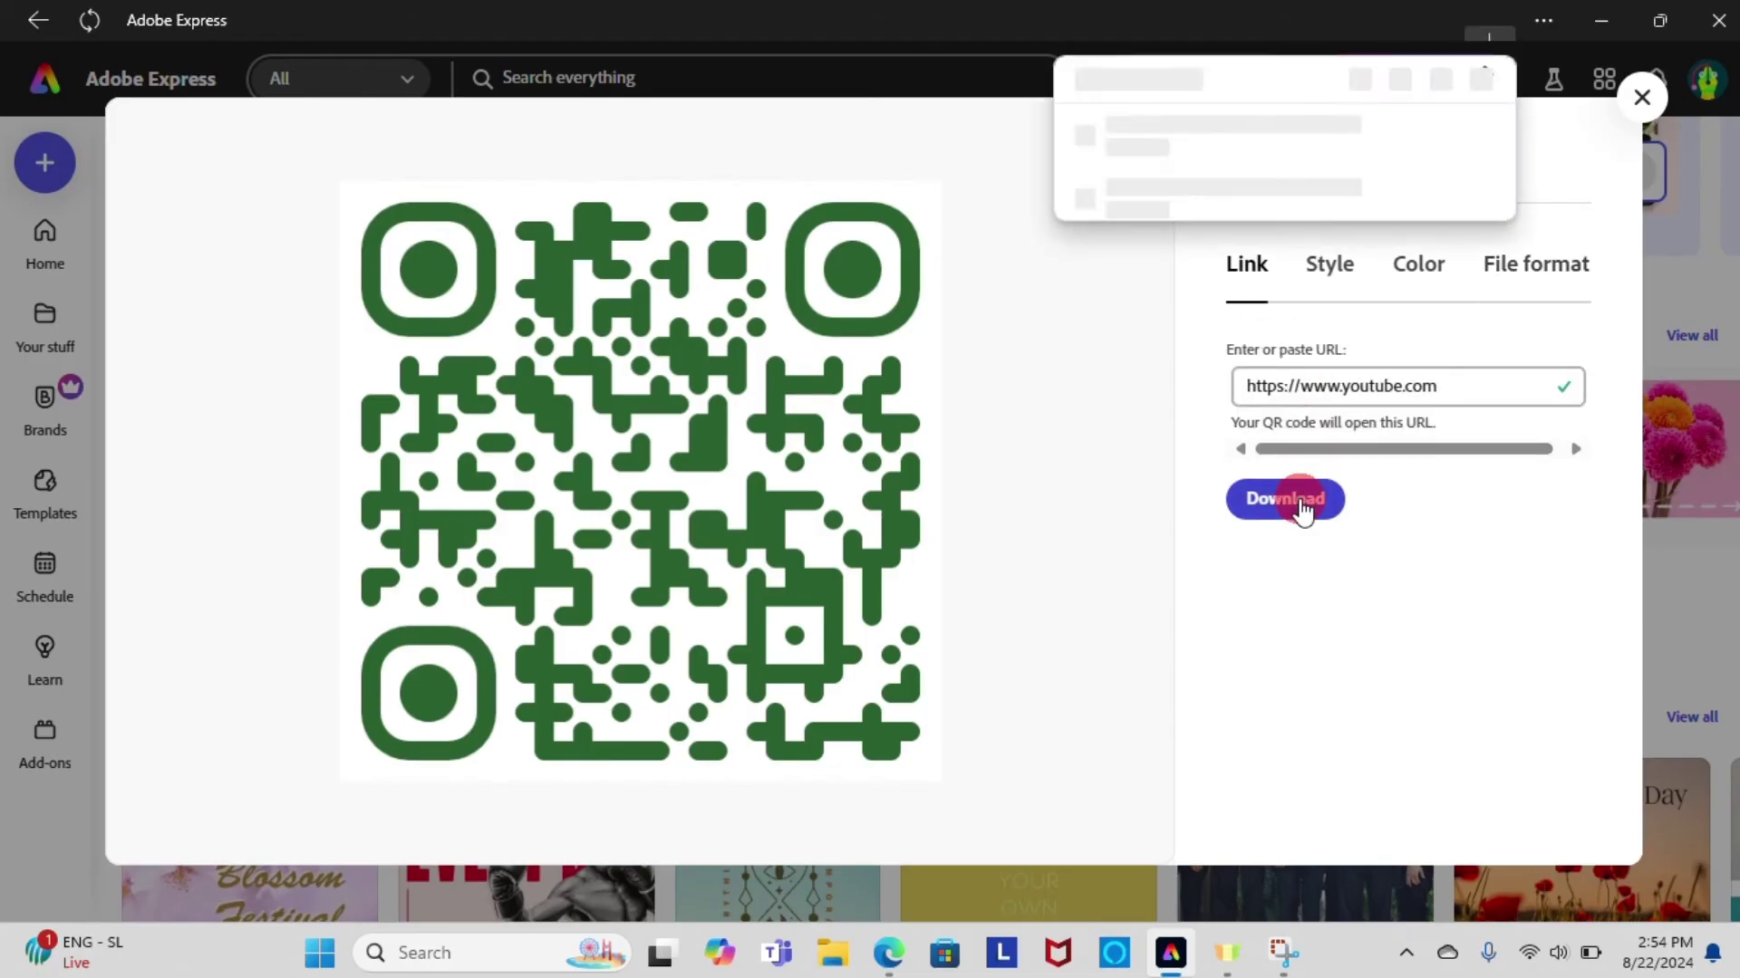
{"action": "left_click", "coordinate": [1386, 143]}
{"action": "key", "text": "Escape"}
{"action": "left_click", "coordinate": [812, 489]}
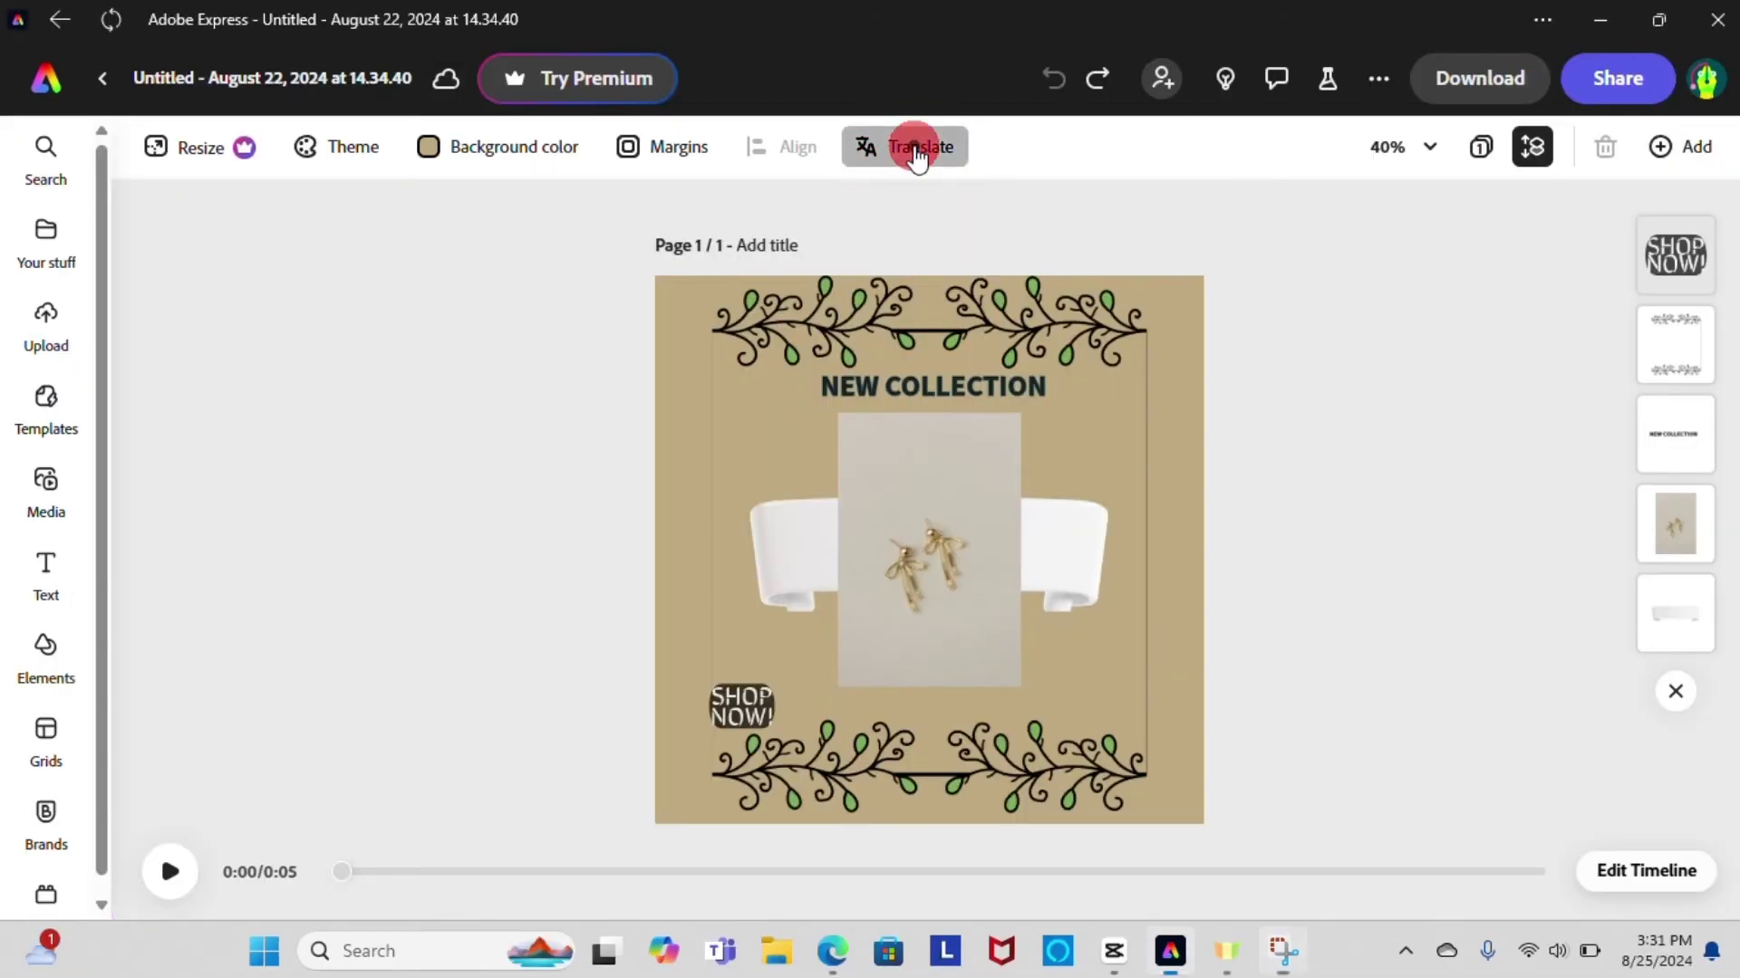
Duplicate the post as page 2 translated into Chinese (Simplified), then go back to the English page
{"action": "left_click", "coordinate": [918, 156]}
{"action": "left_click", "coordinate": [929, 156]}
{"action": "left_click", "coordinate": [825, 154]}
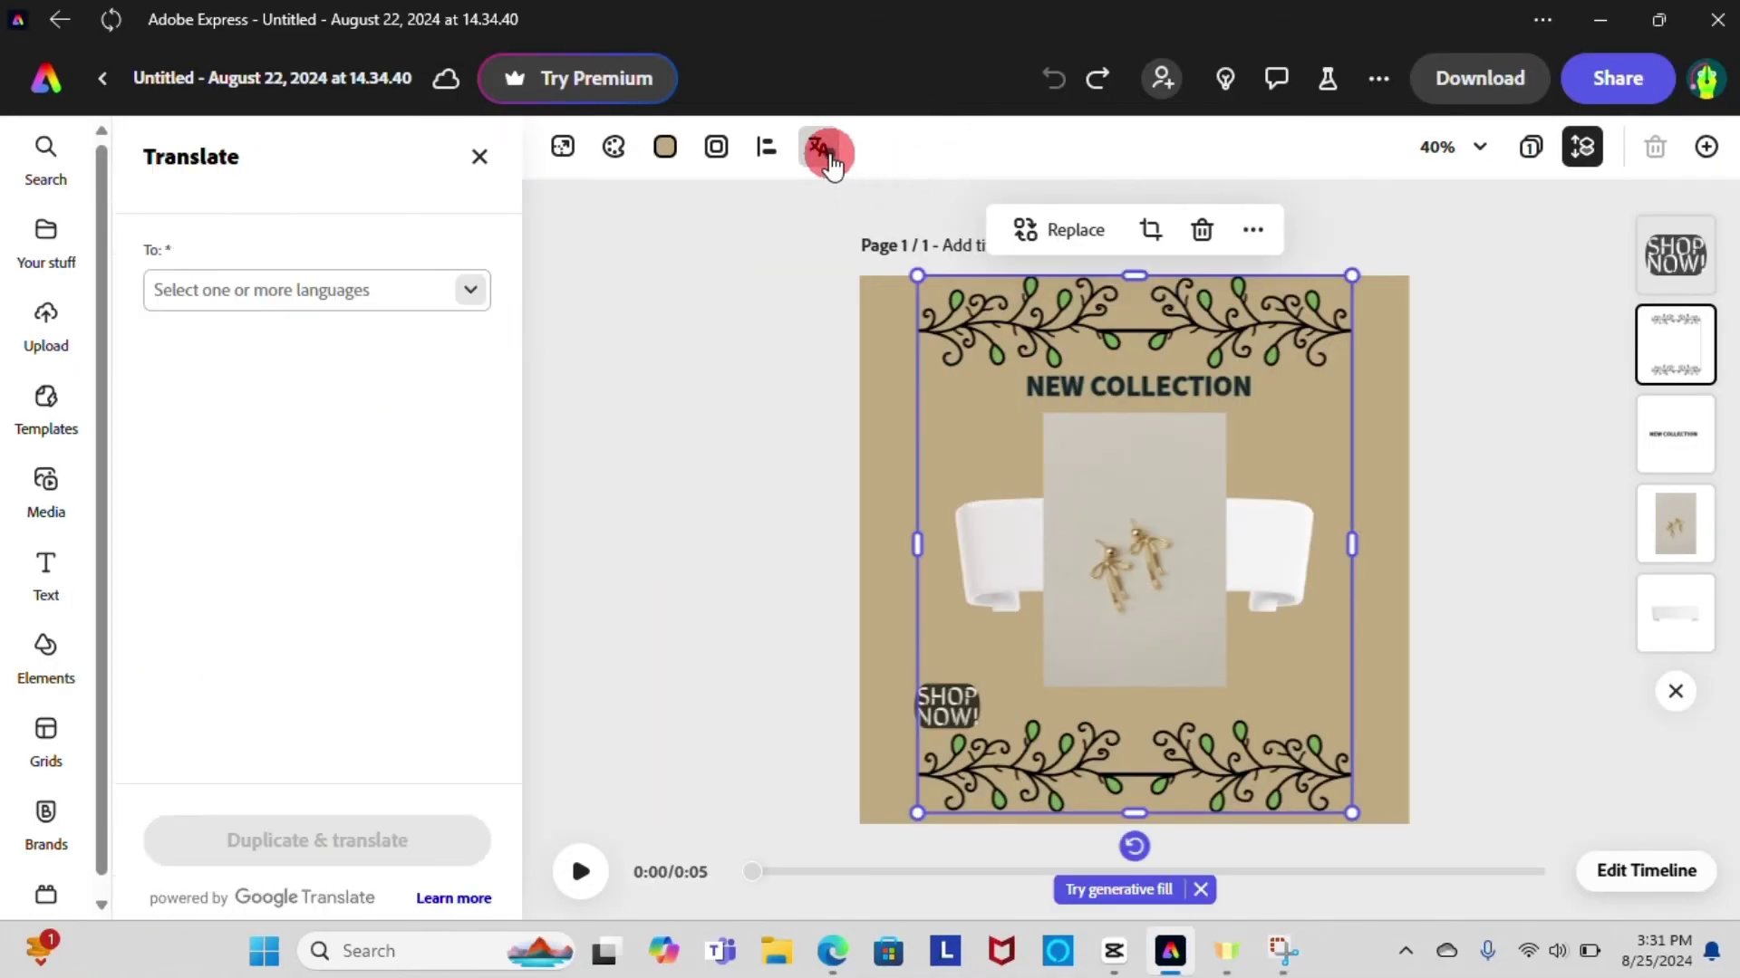
{"action": "left_click", "coordinate": [487, 269]}
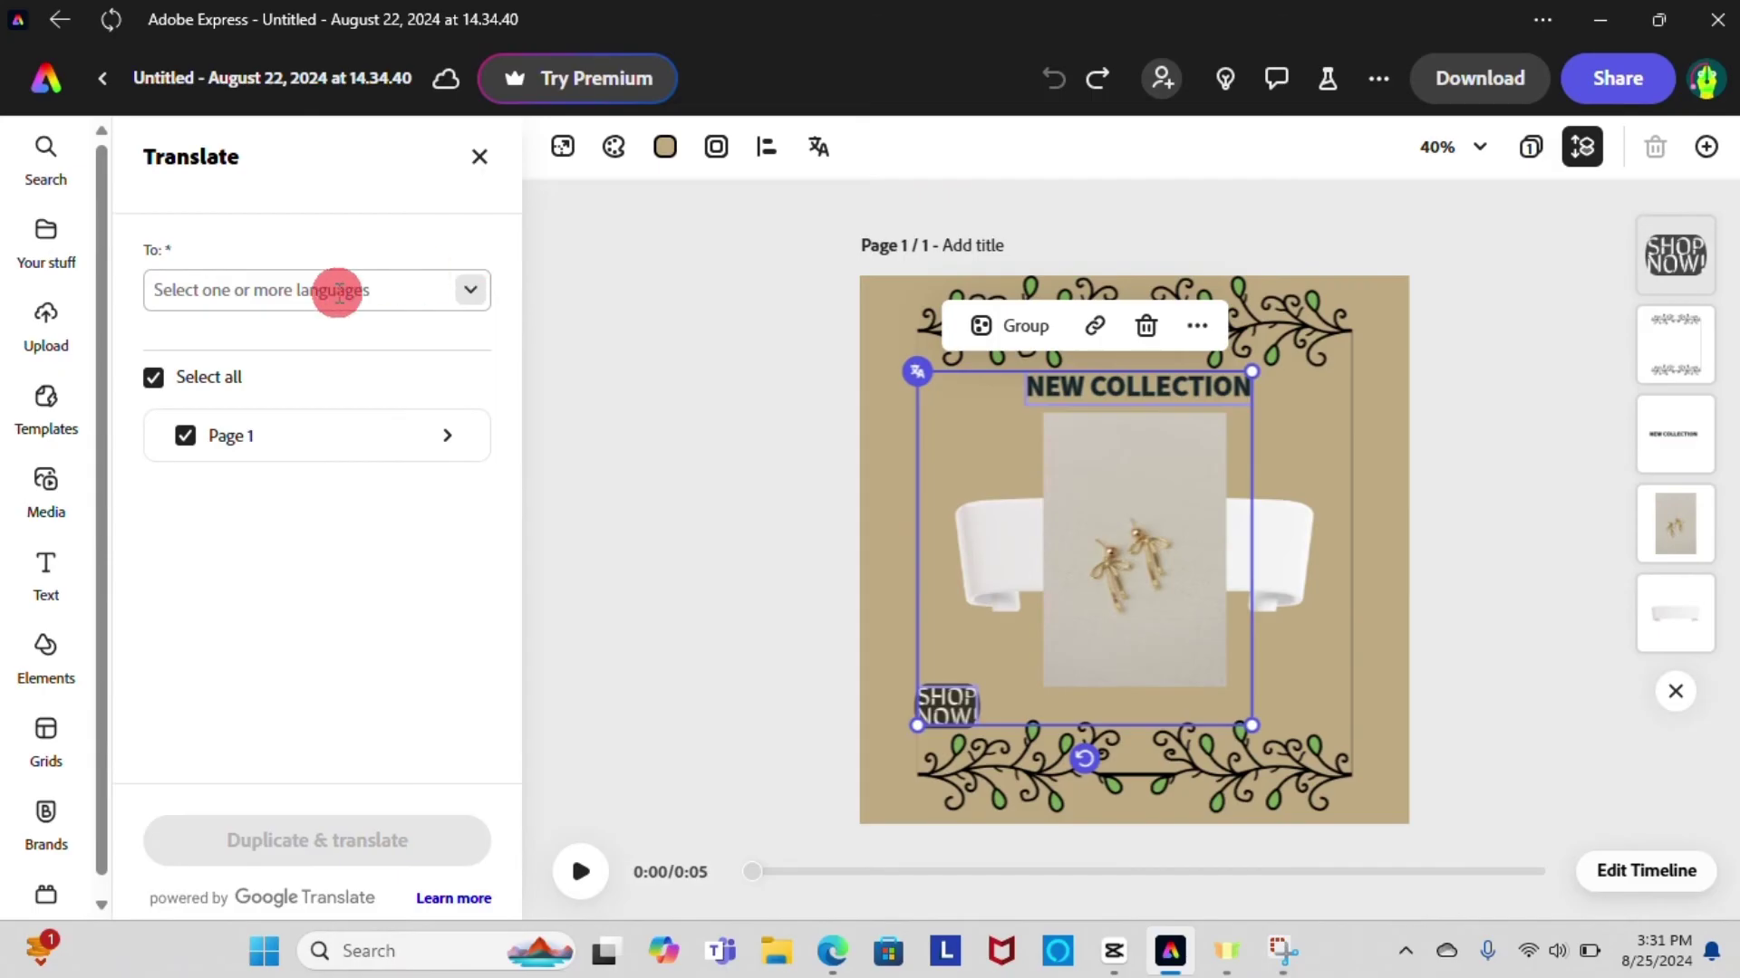
{"action": "left_click", "coordinate": [311, 436]}
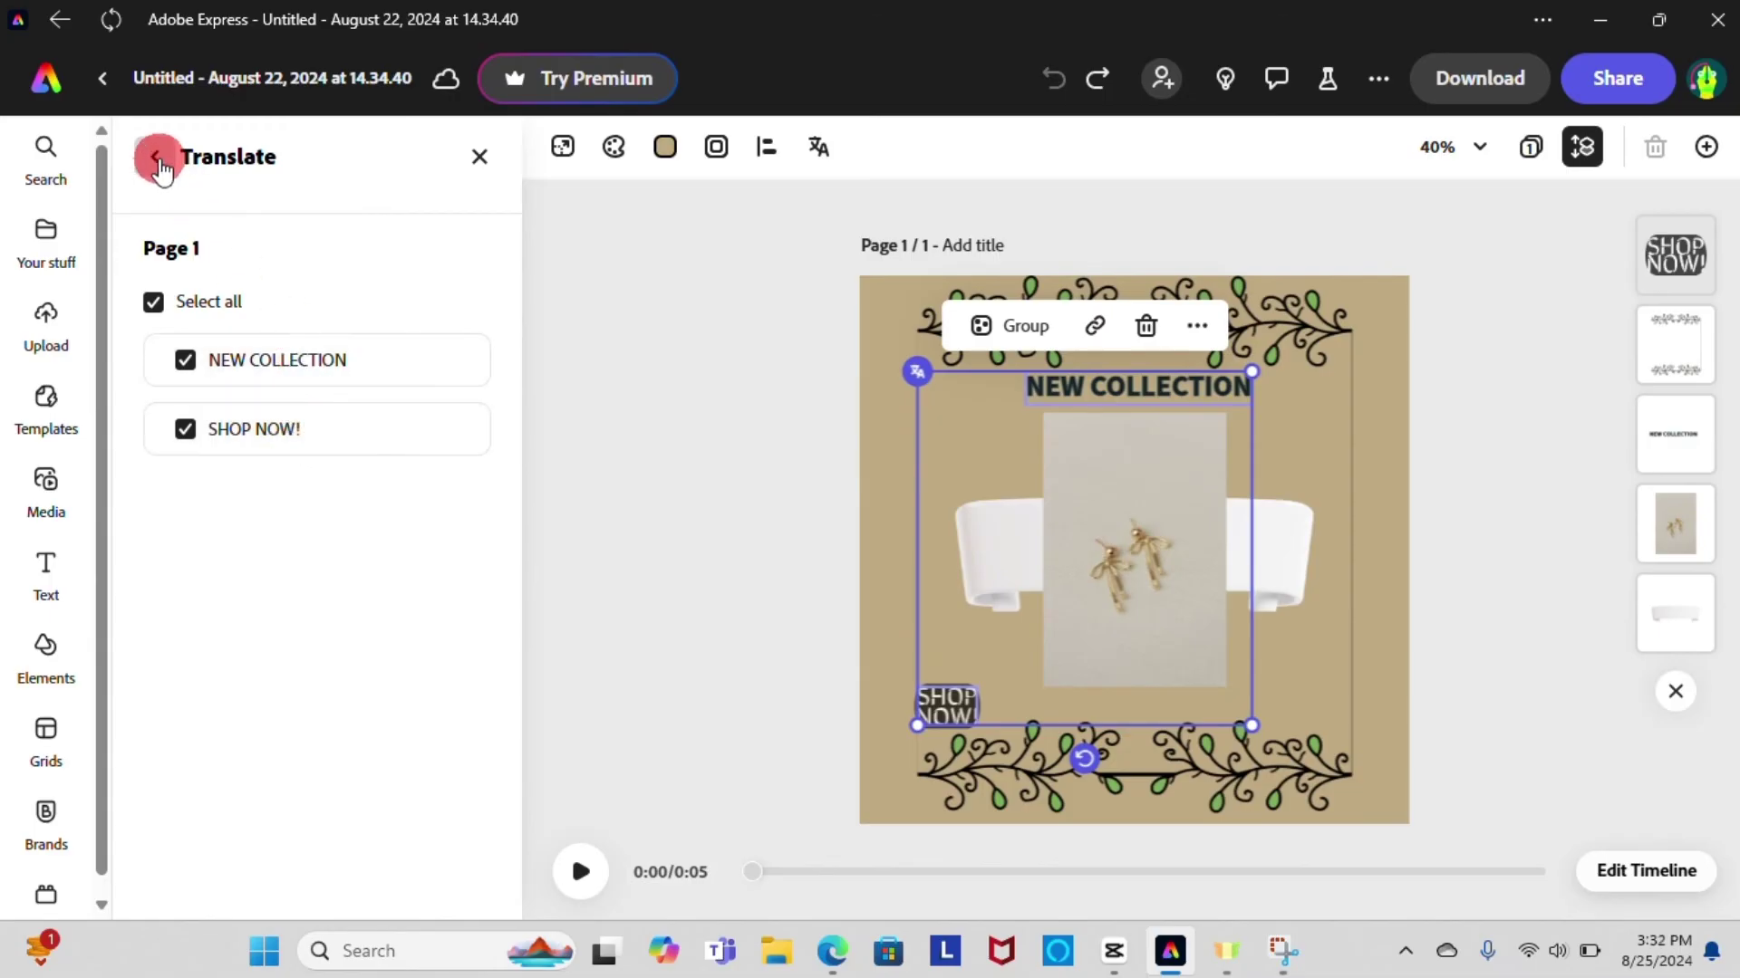
{"action": "left_click", "coordinate": [159, 159]}
{"action": "left_click", "coordinate": [299, 290]}
{"action": "left_click", "coordinate": [163, 480]}
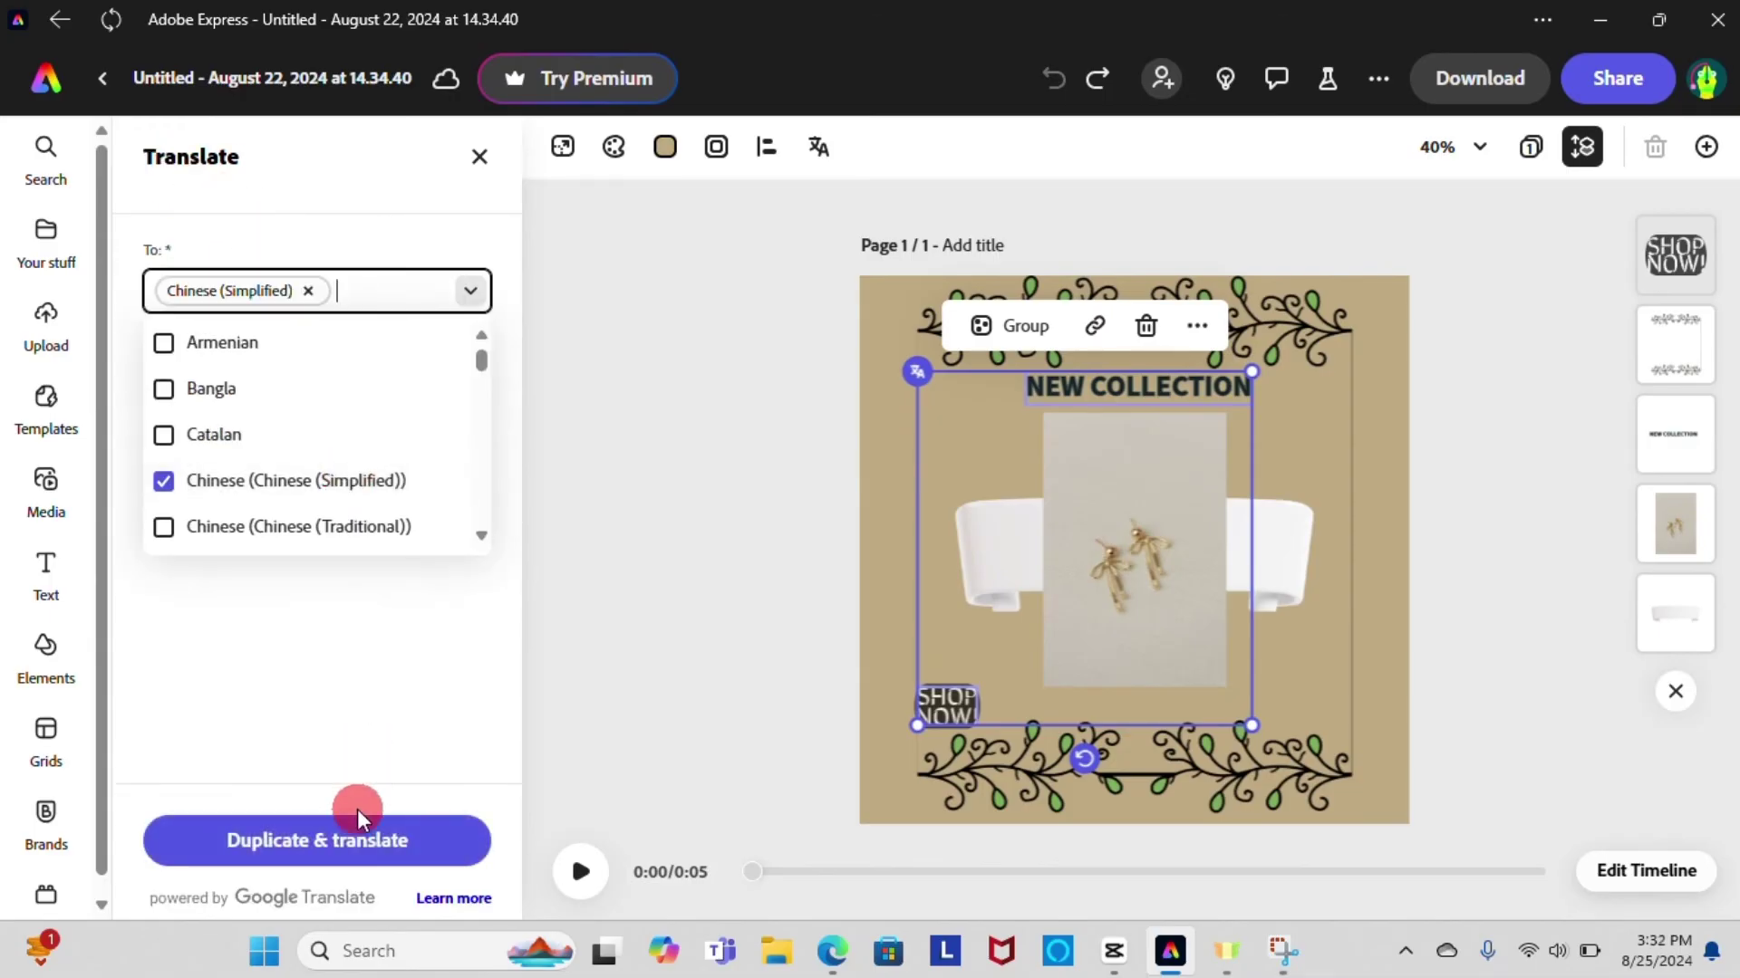
{"action": "left_click", "coordinate": [357, 841]}
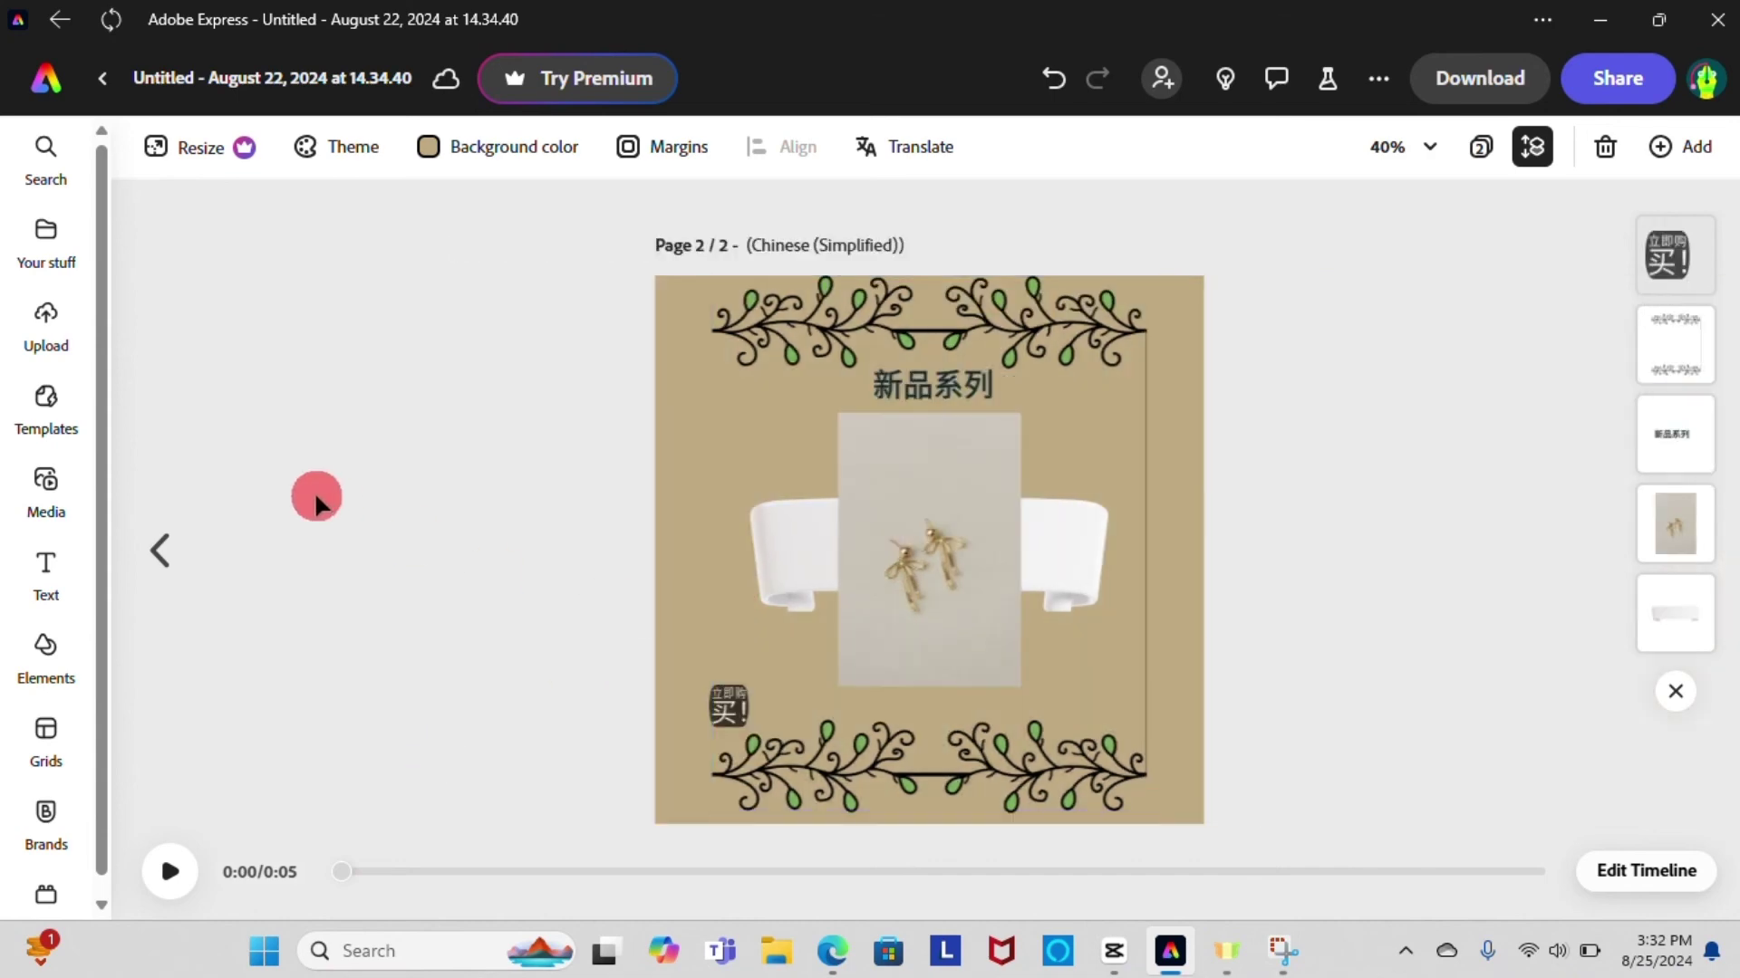
{"action": "left_click", "coordinate": [159, 550]}
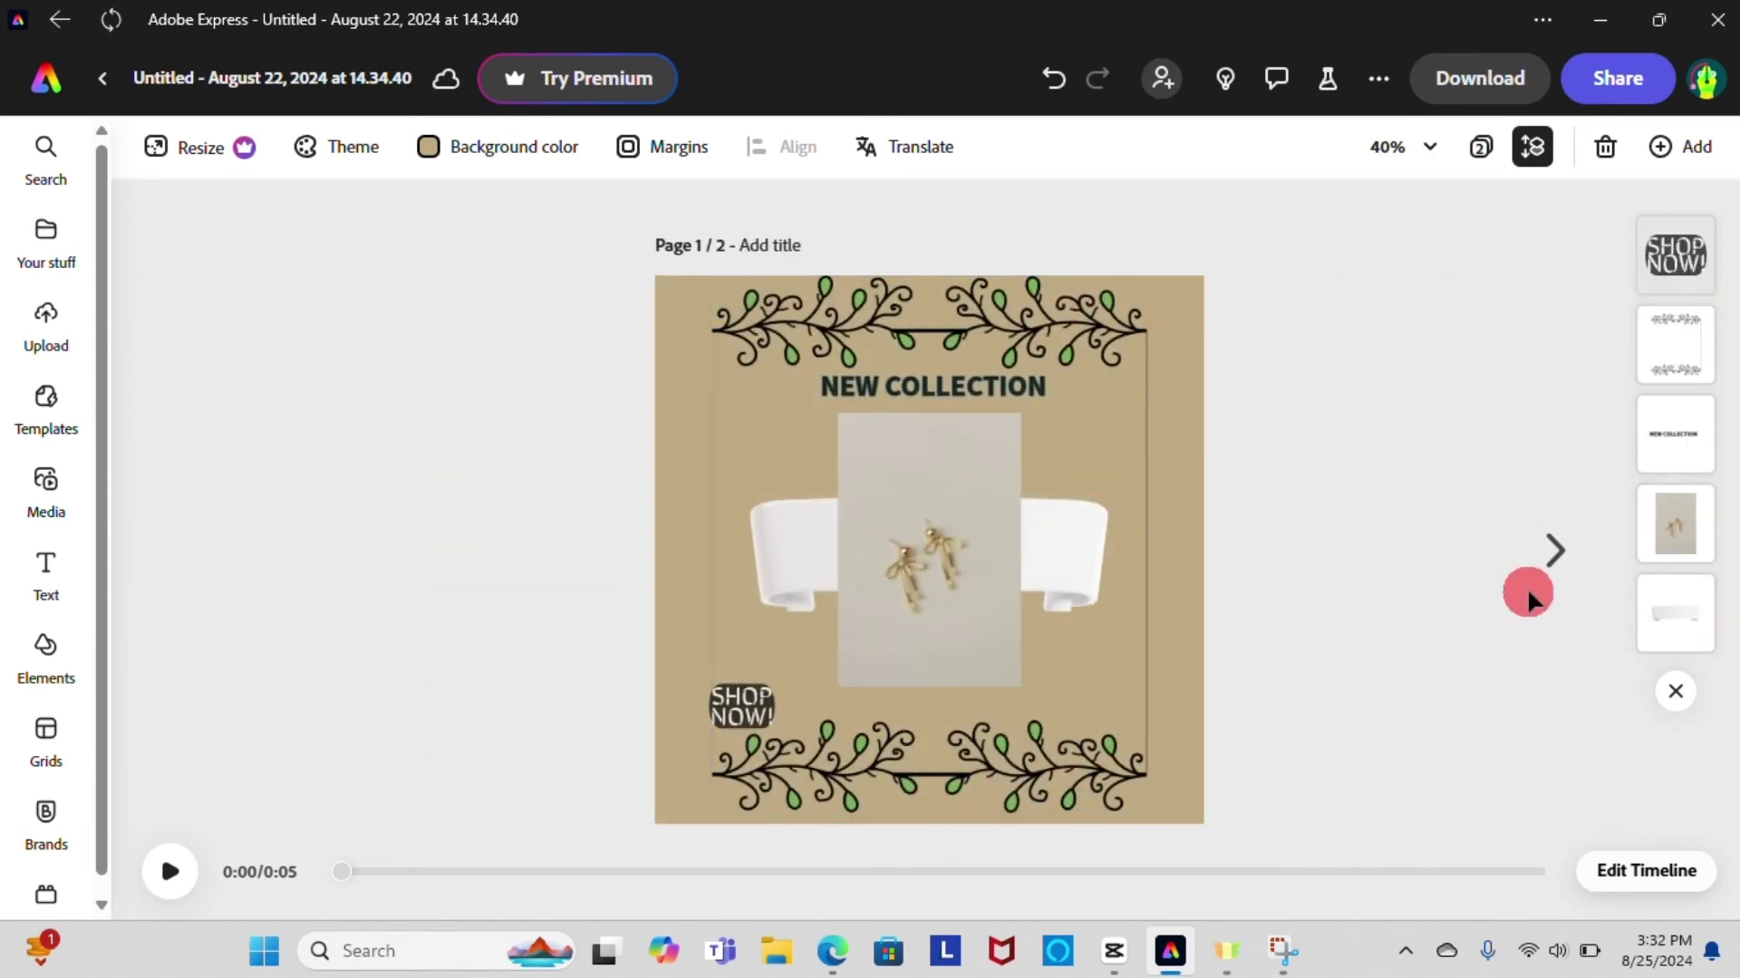
Switch to page 2 to view the Chinese (Simplified) post titled 新品系列
{"action": "left_click", "coordinate": [1555, 550]}
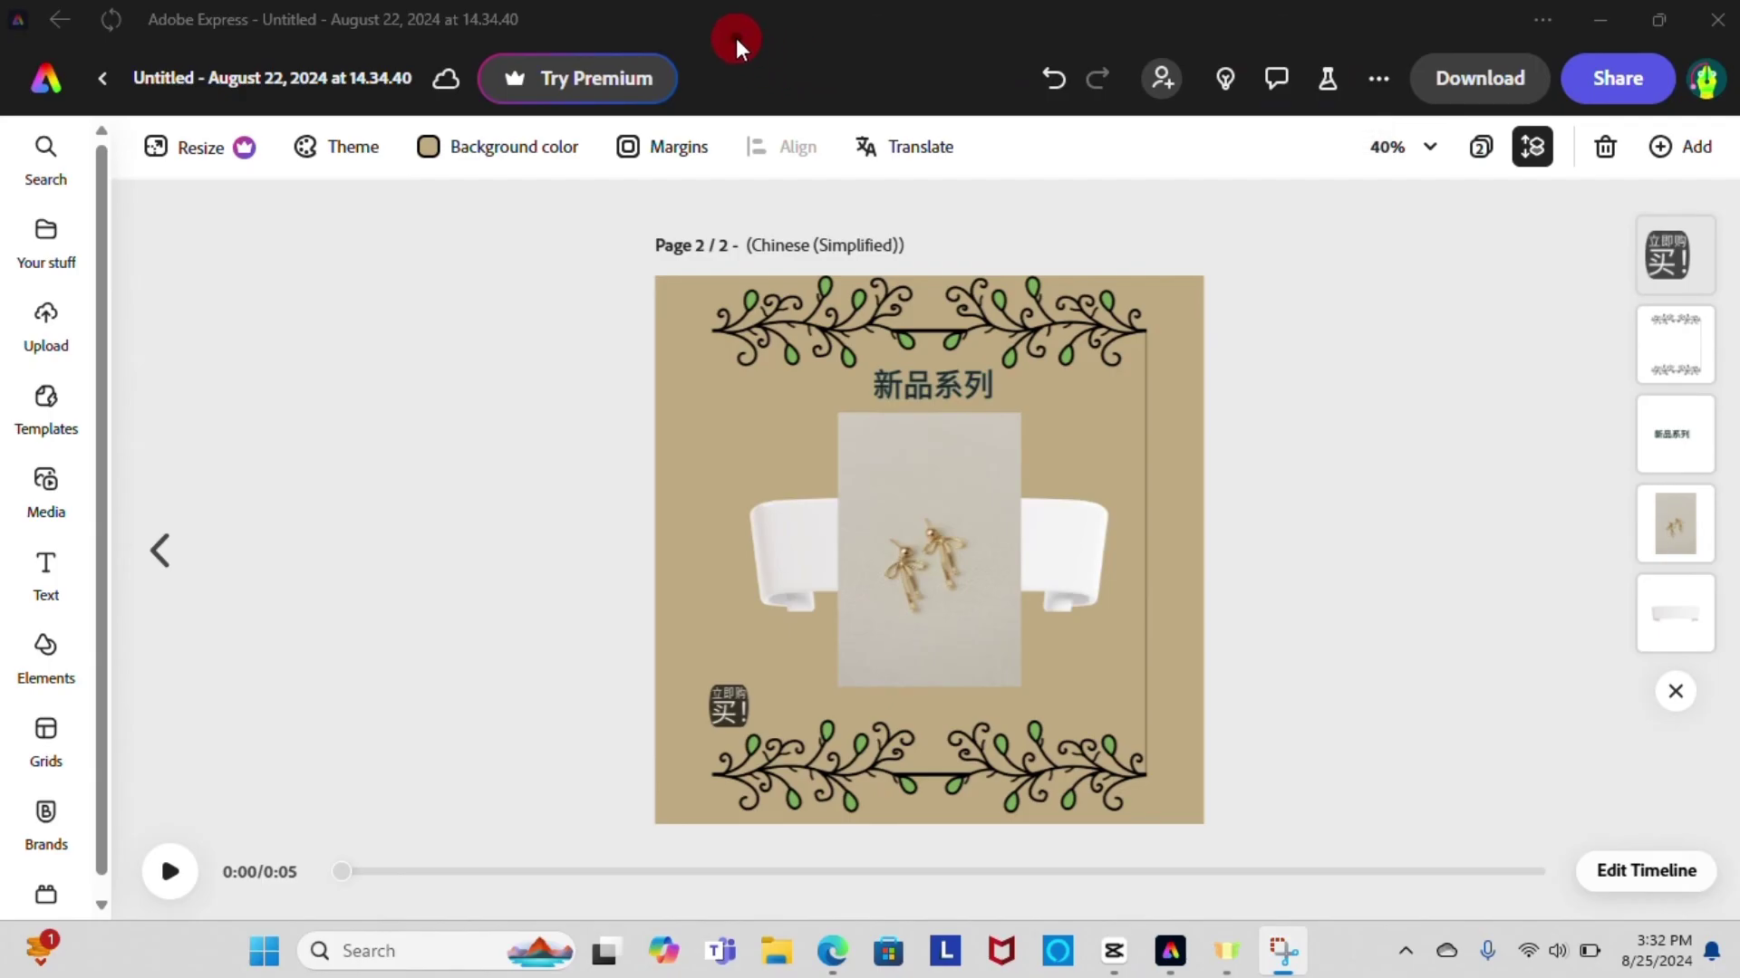
Duplicate the whole file under its default Untitled name and dismiss the completion notice
{"action": "left_click", "coordinate": [1380, 83]}
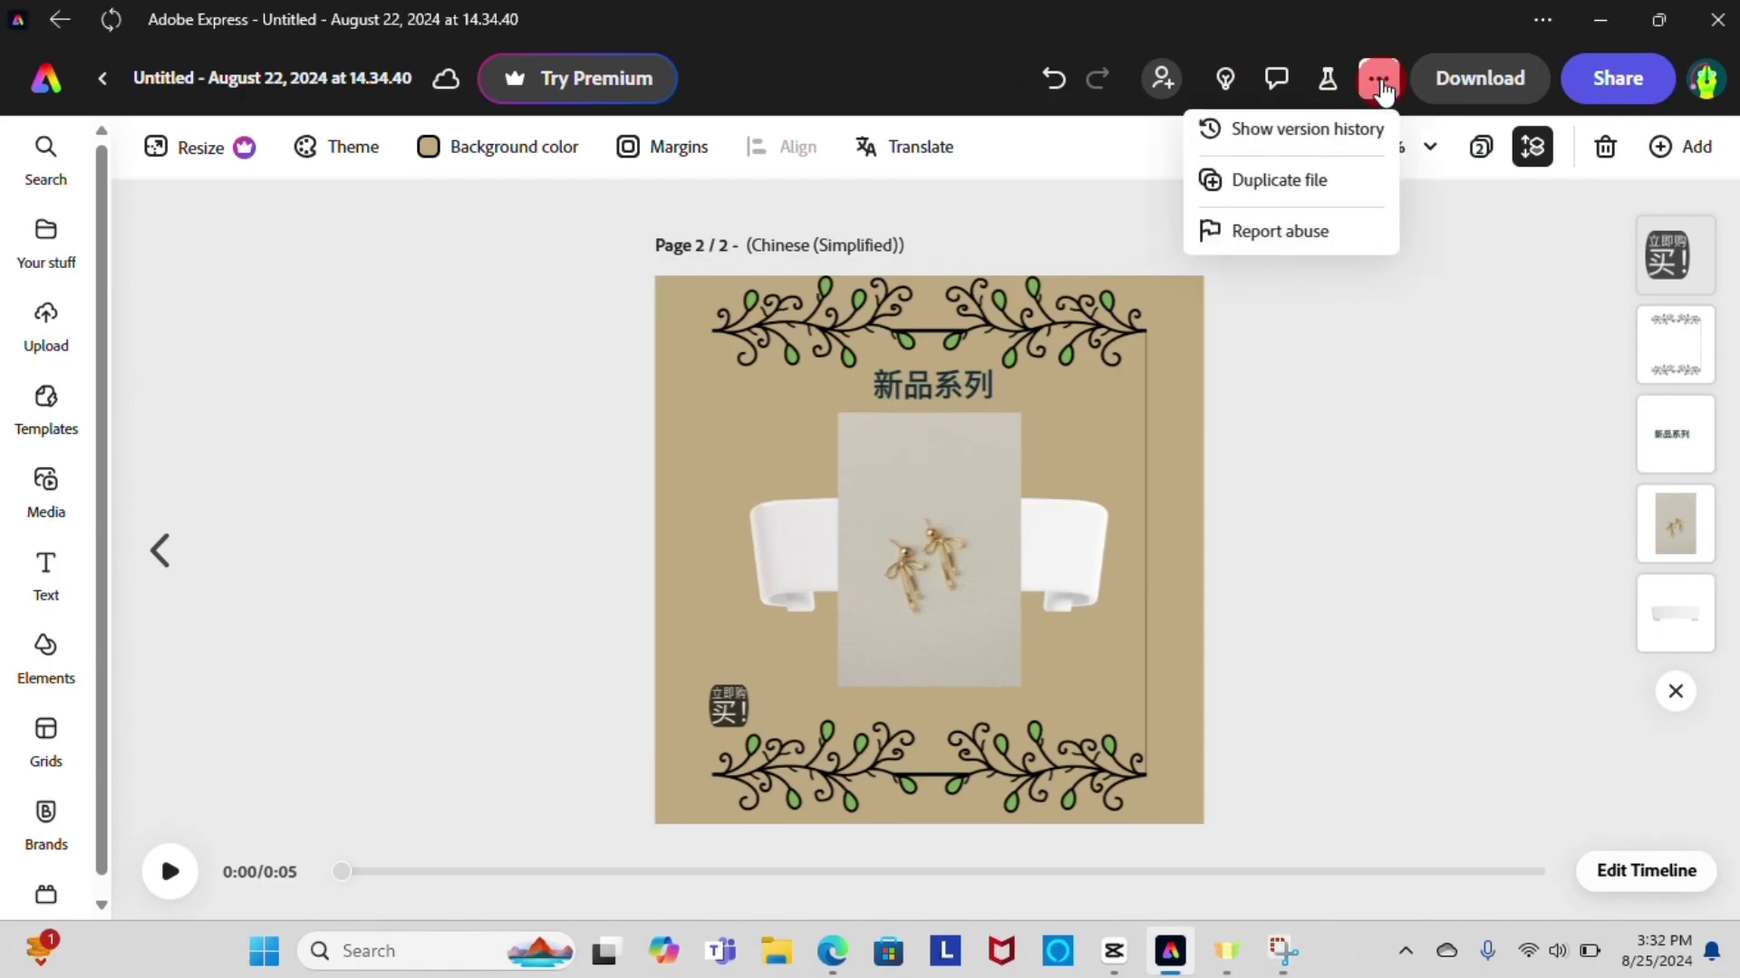
{"action": "left_click", "coordinate": [1347, 184]}
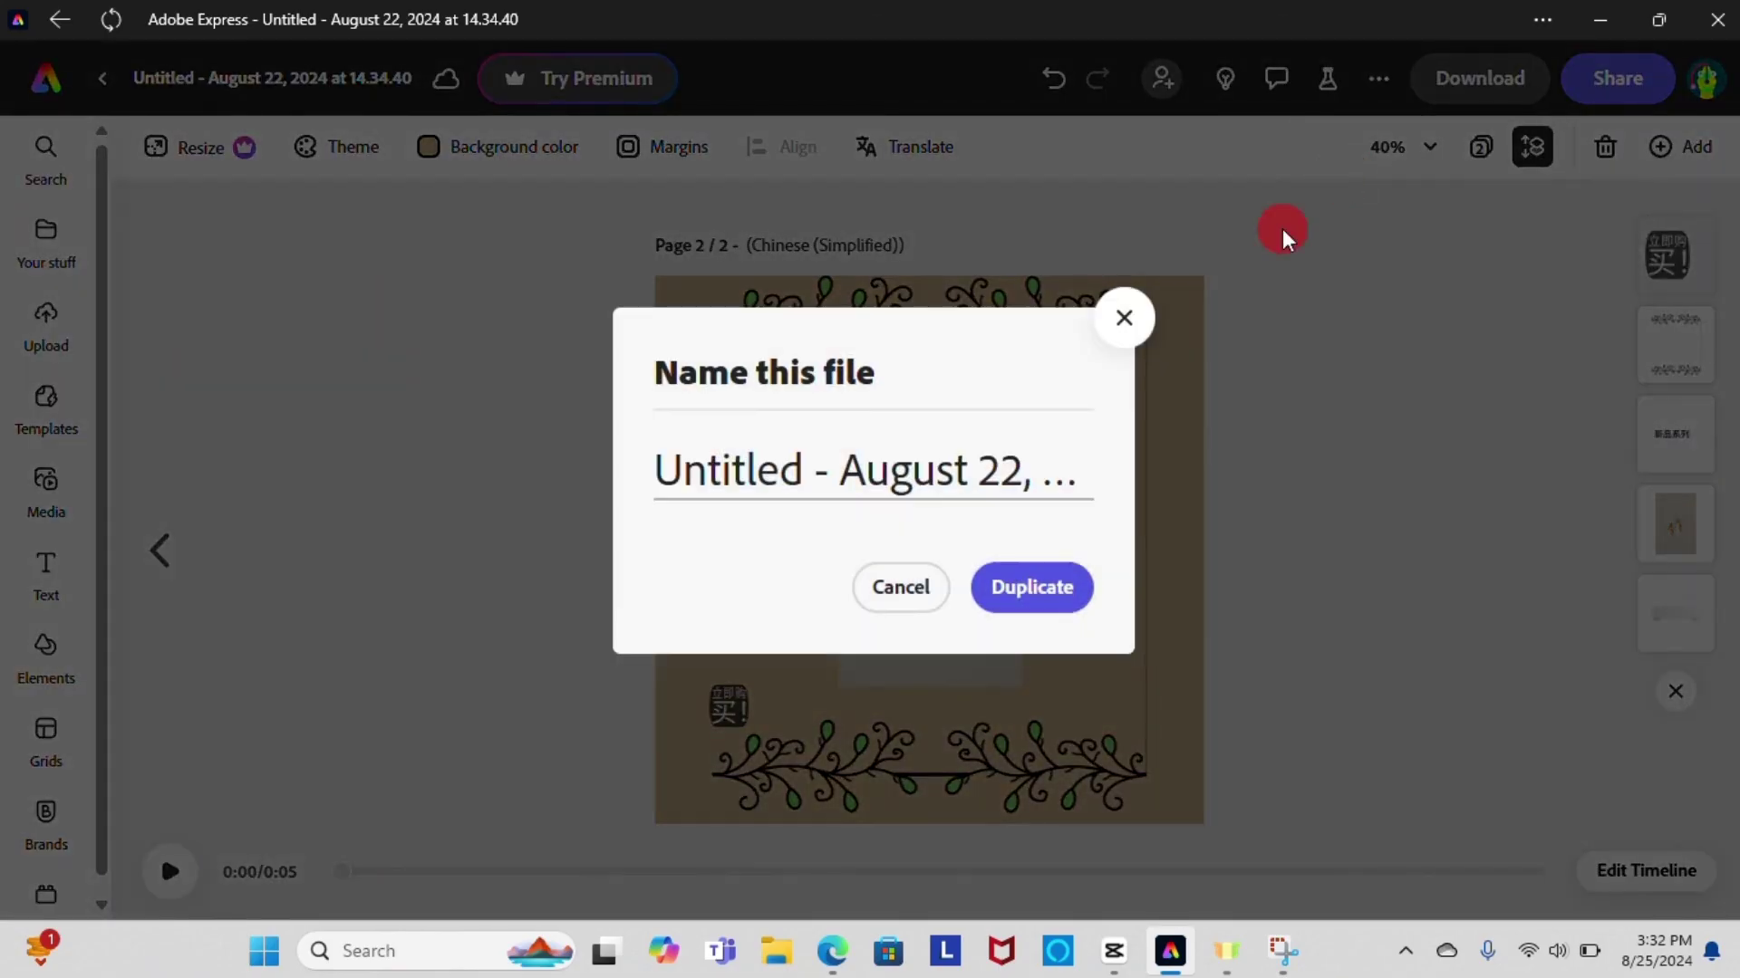
{"action": "left_click", "coordinate": [1028, 591]}
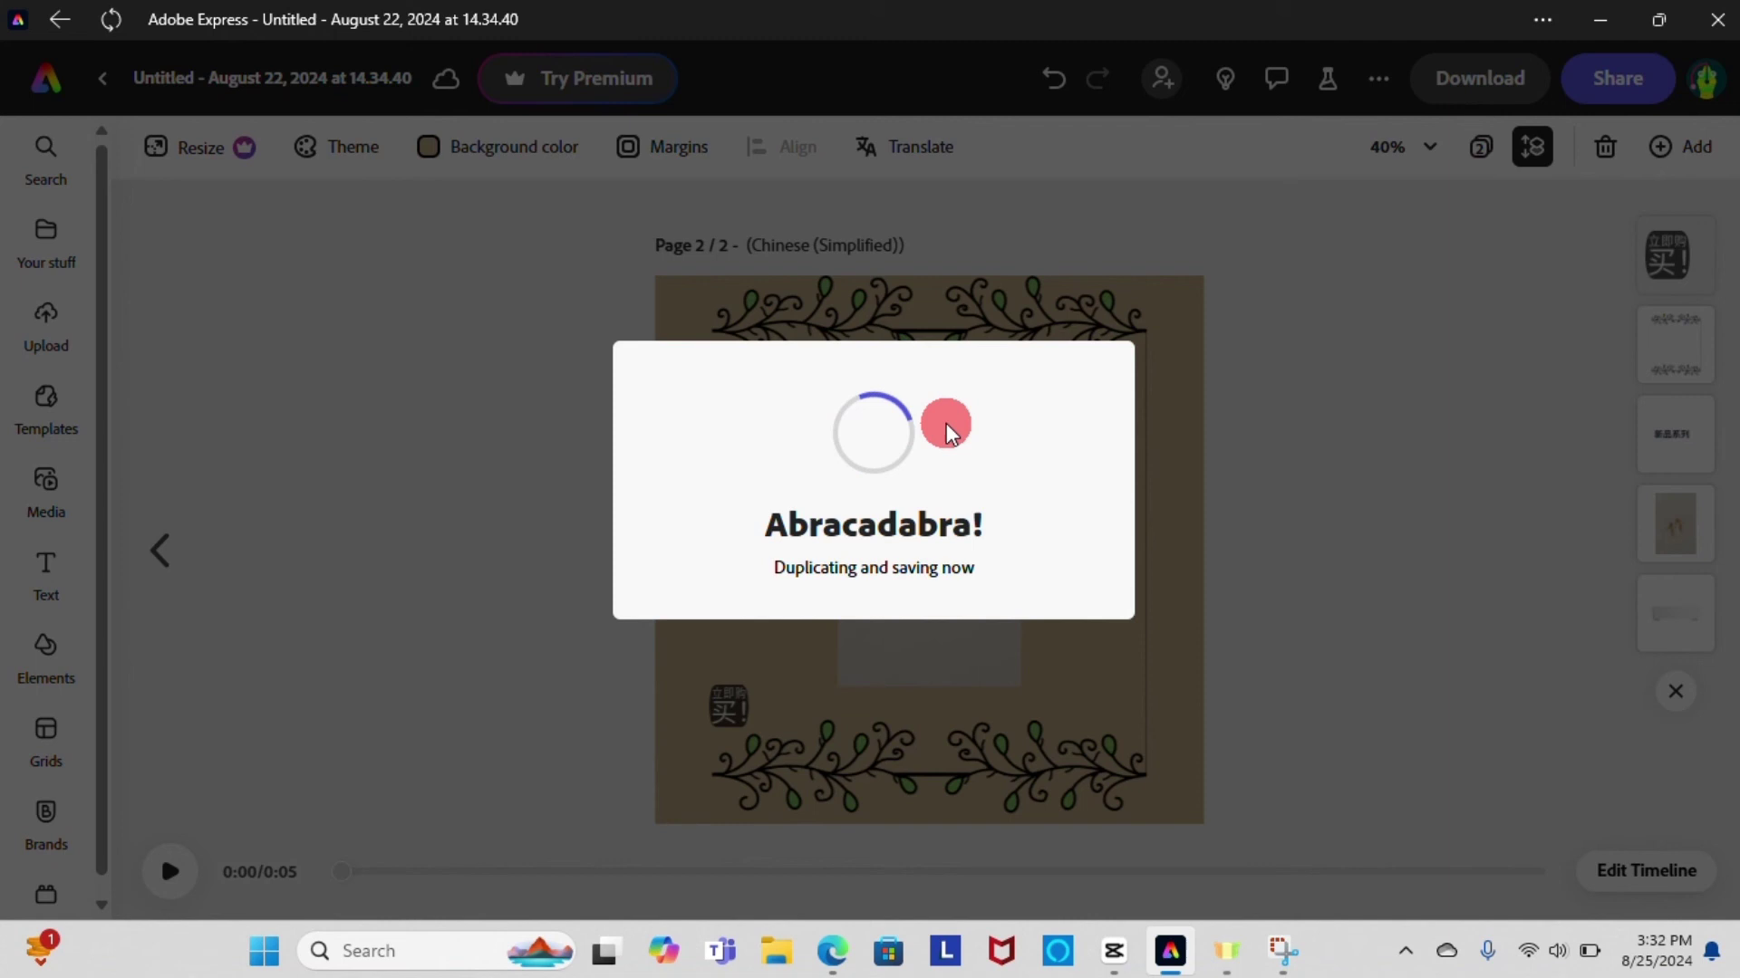
{"action": "left_click", "coordinate": [737, 41]}
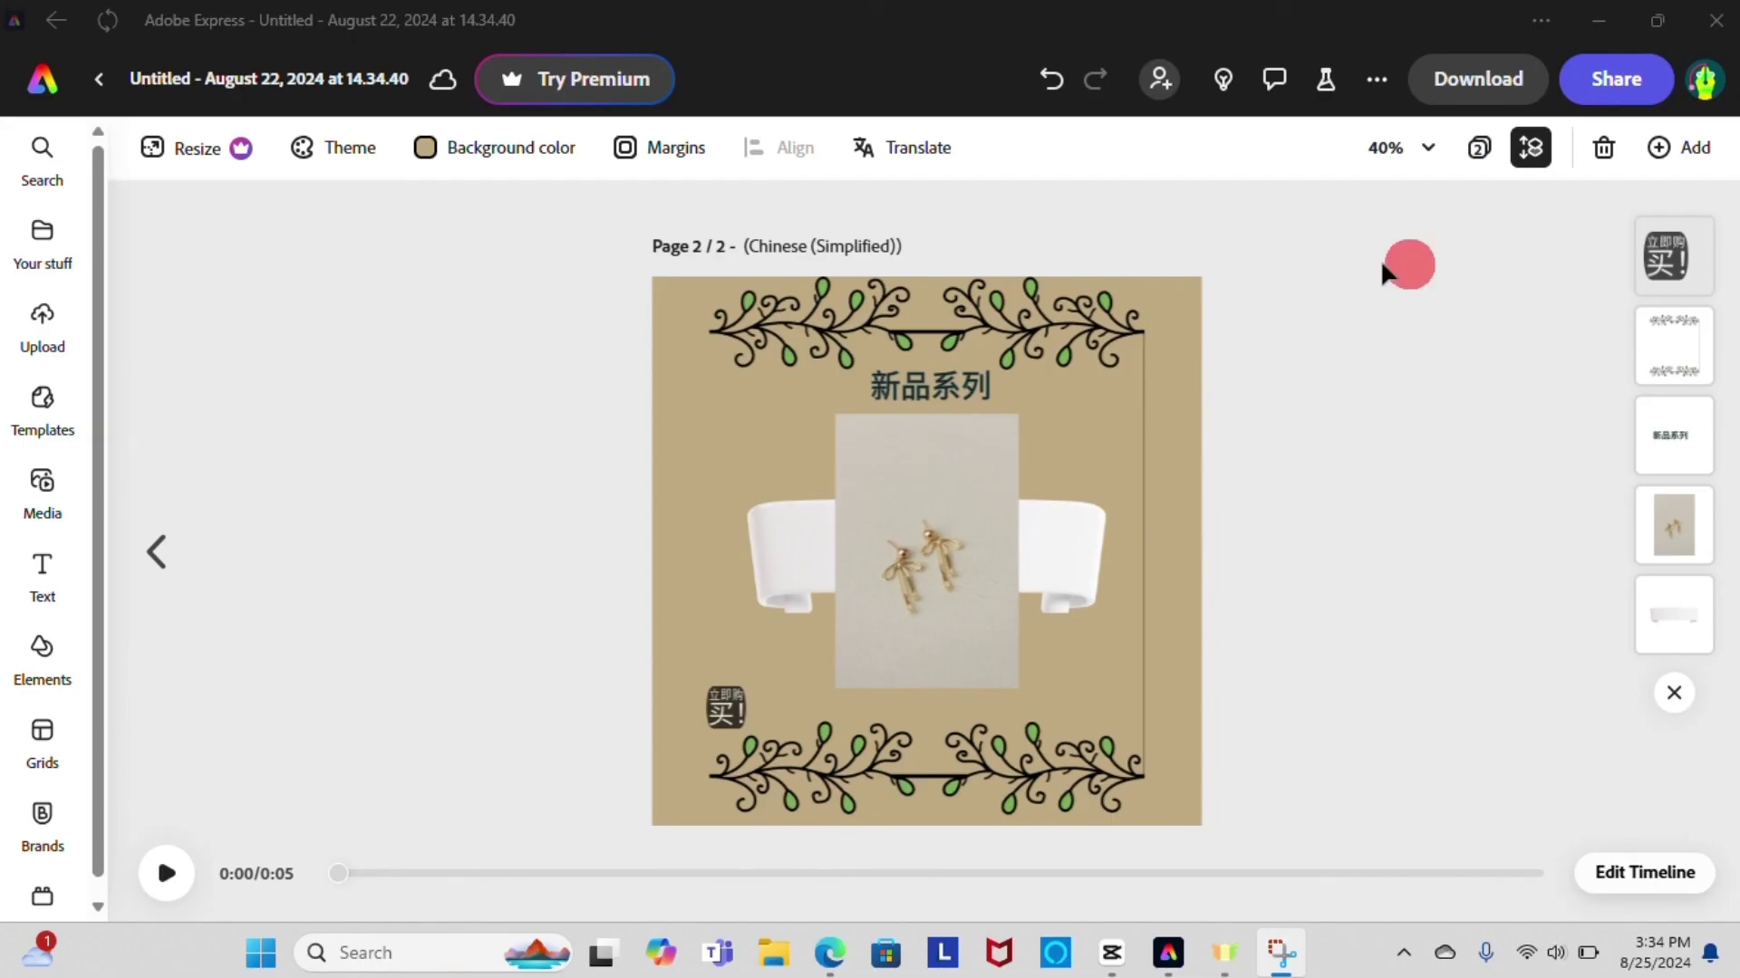
{"action": "left_click", "coordinate": [1706, 91]}
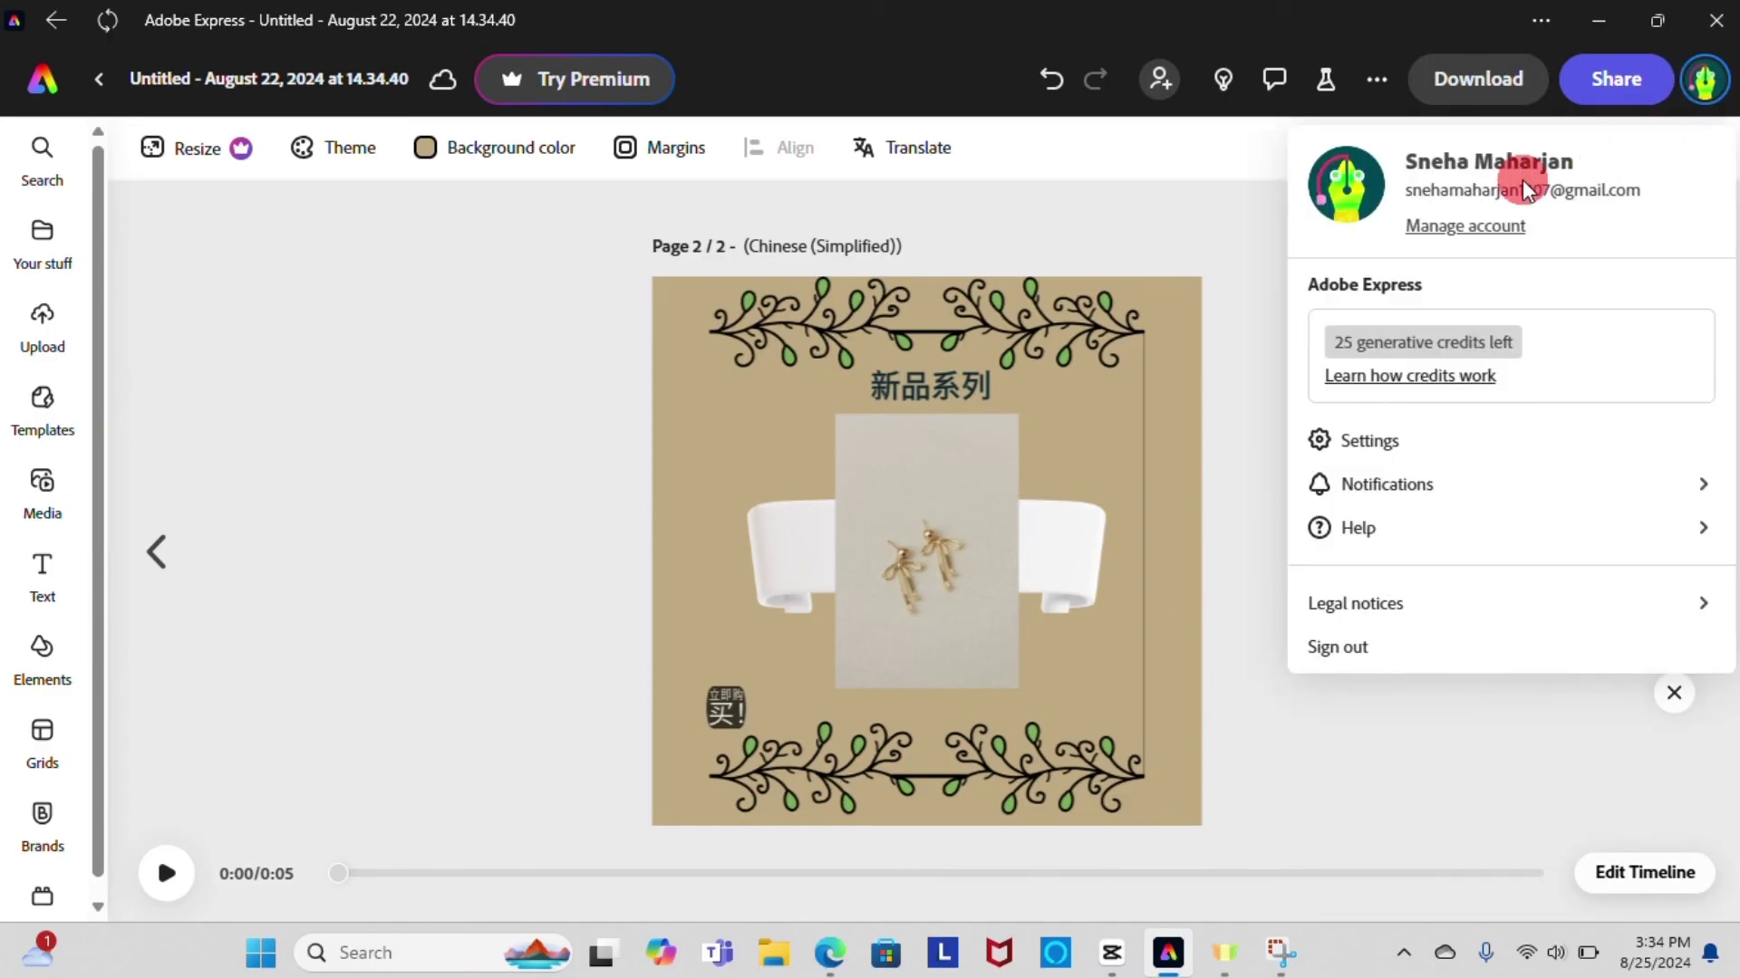
{"action": "left_click", "coordinate": [1405, 442]}
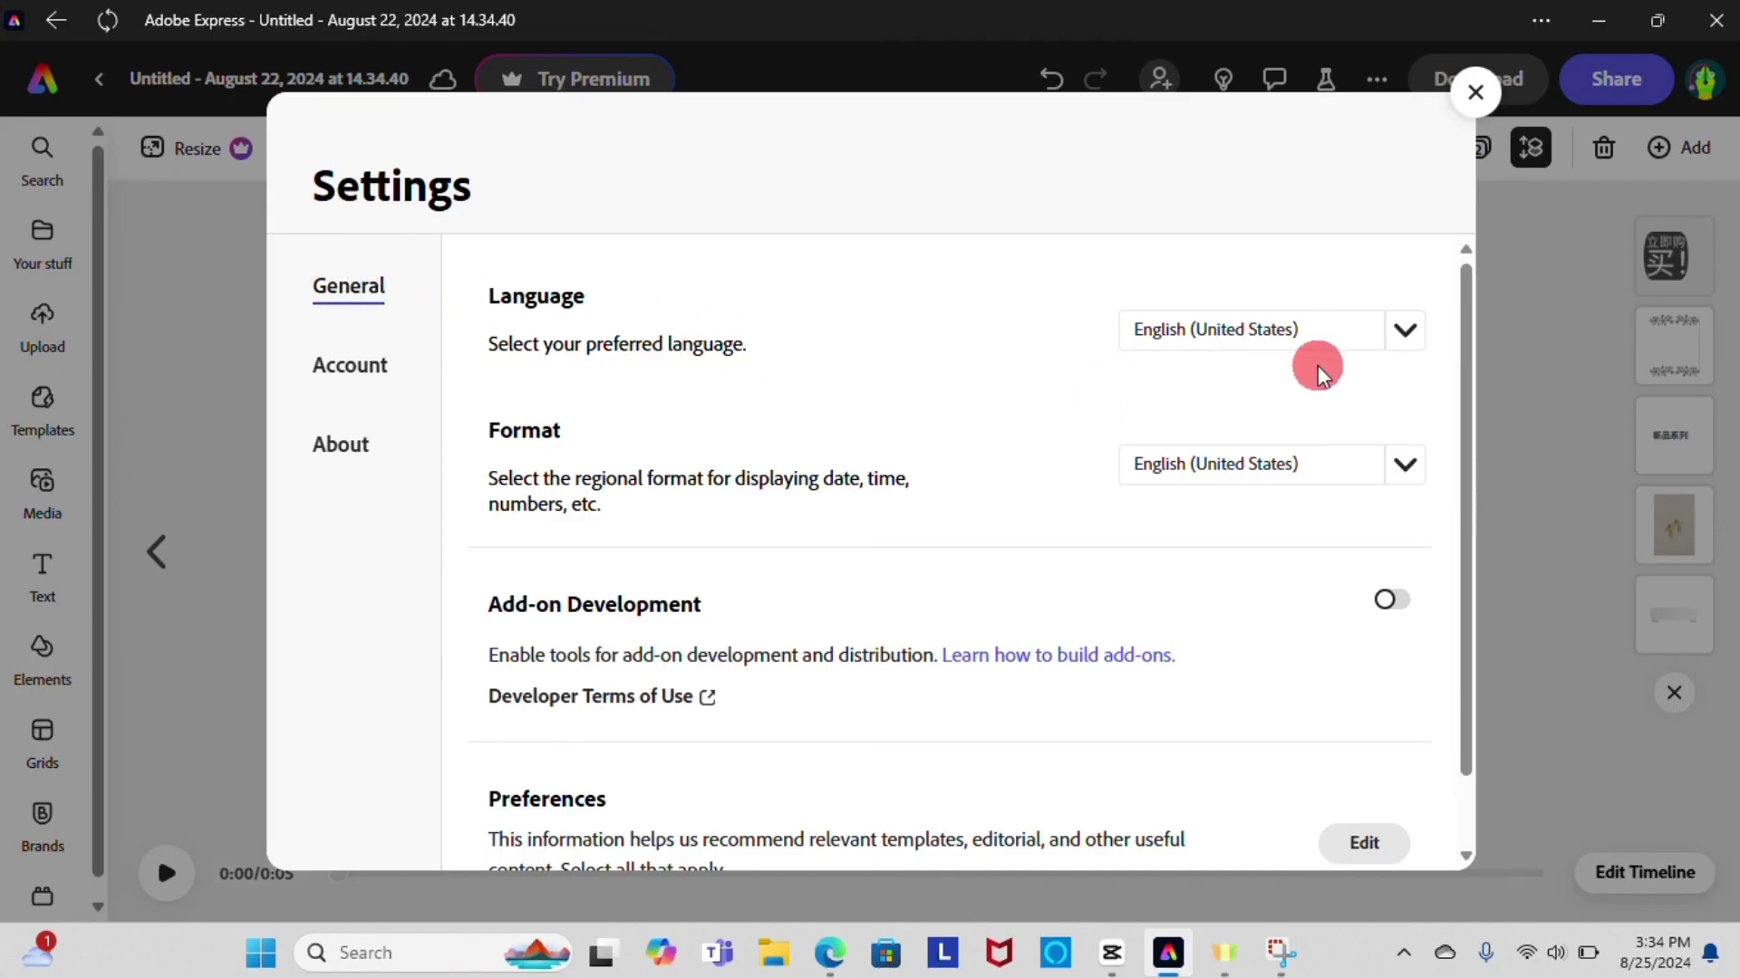
{"action": "scroll", "coordinate": [970, 622], "scroll_direction": "down", "scroll_amount": 1}
{"action": "scroll", "coordinate": [998, 621], "scroll_direction": "up", "scroll_amount": 1}
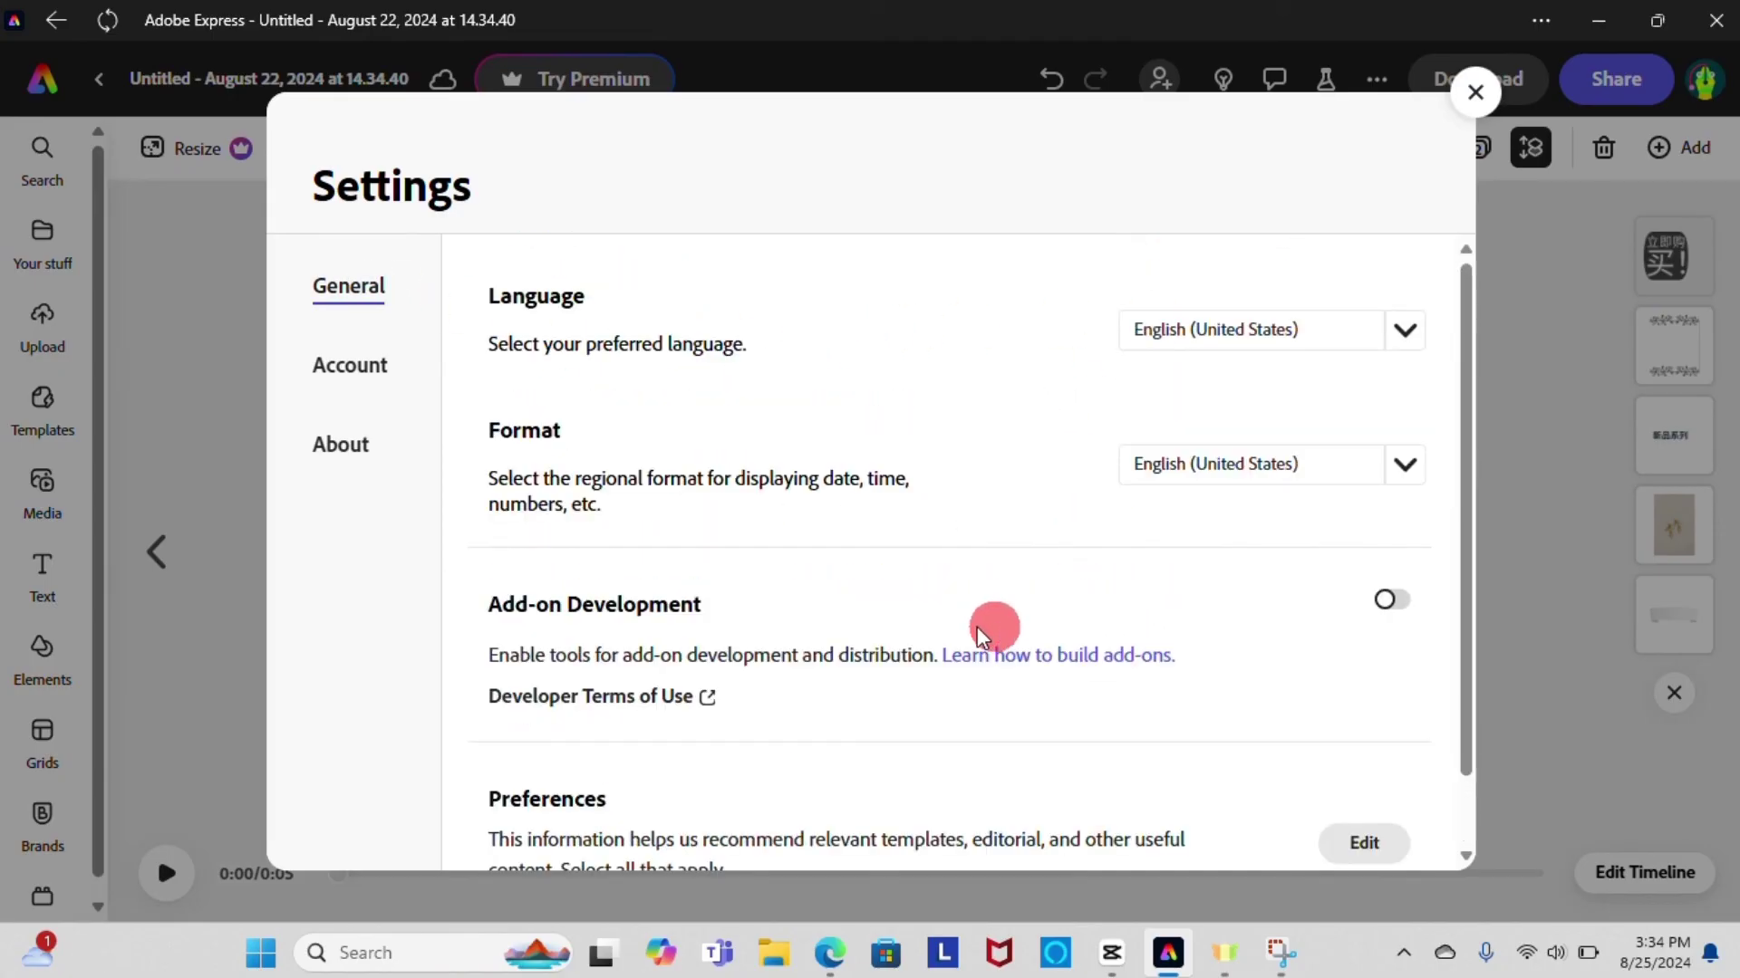
{"action": "left_click", "coordinate": [1405, 330]}
{"action": "left_click", "coordinate": [371, 367]}
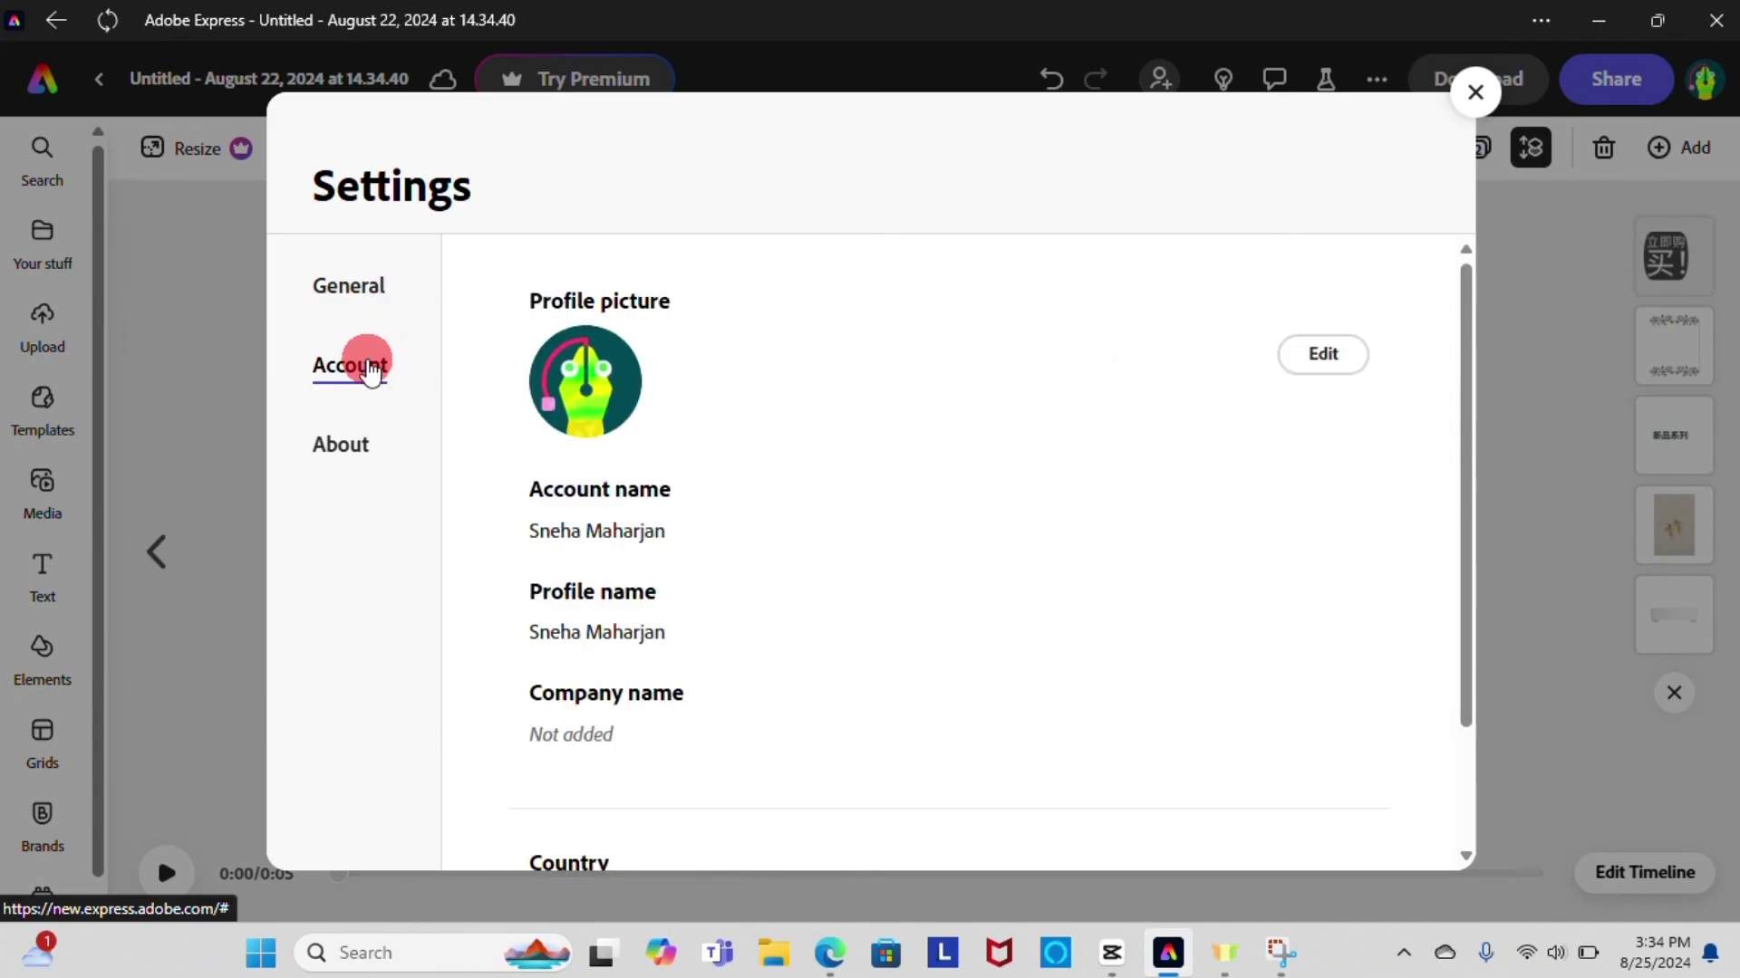
{"action": "scroll", "coordinate": [843, 501], "scroll_direction": "down", "scroll_amount": 3}
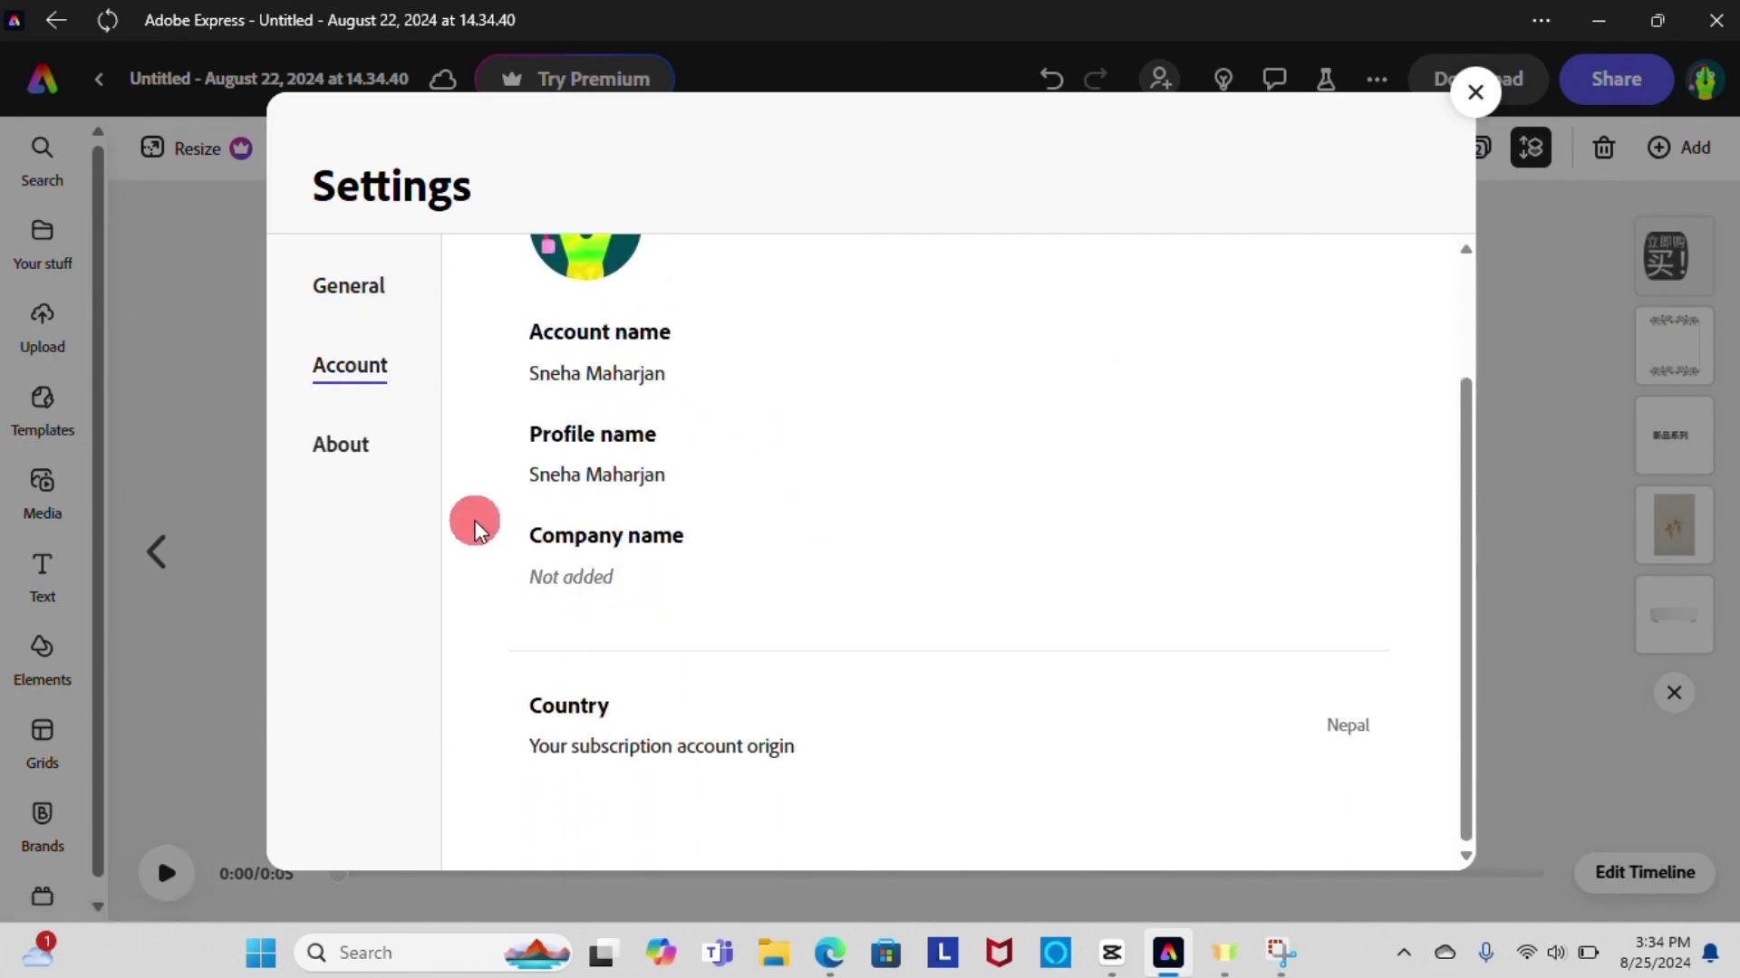
{"action": "left_click", "coordinate": [1475, 93]}
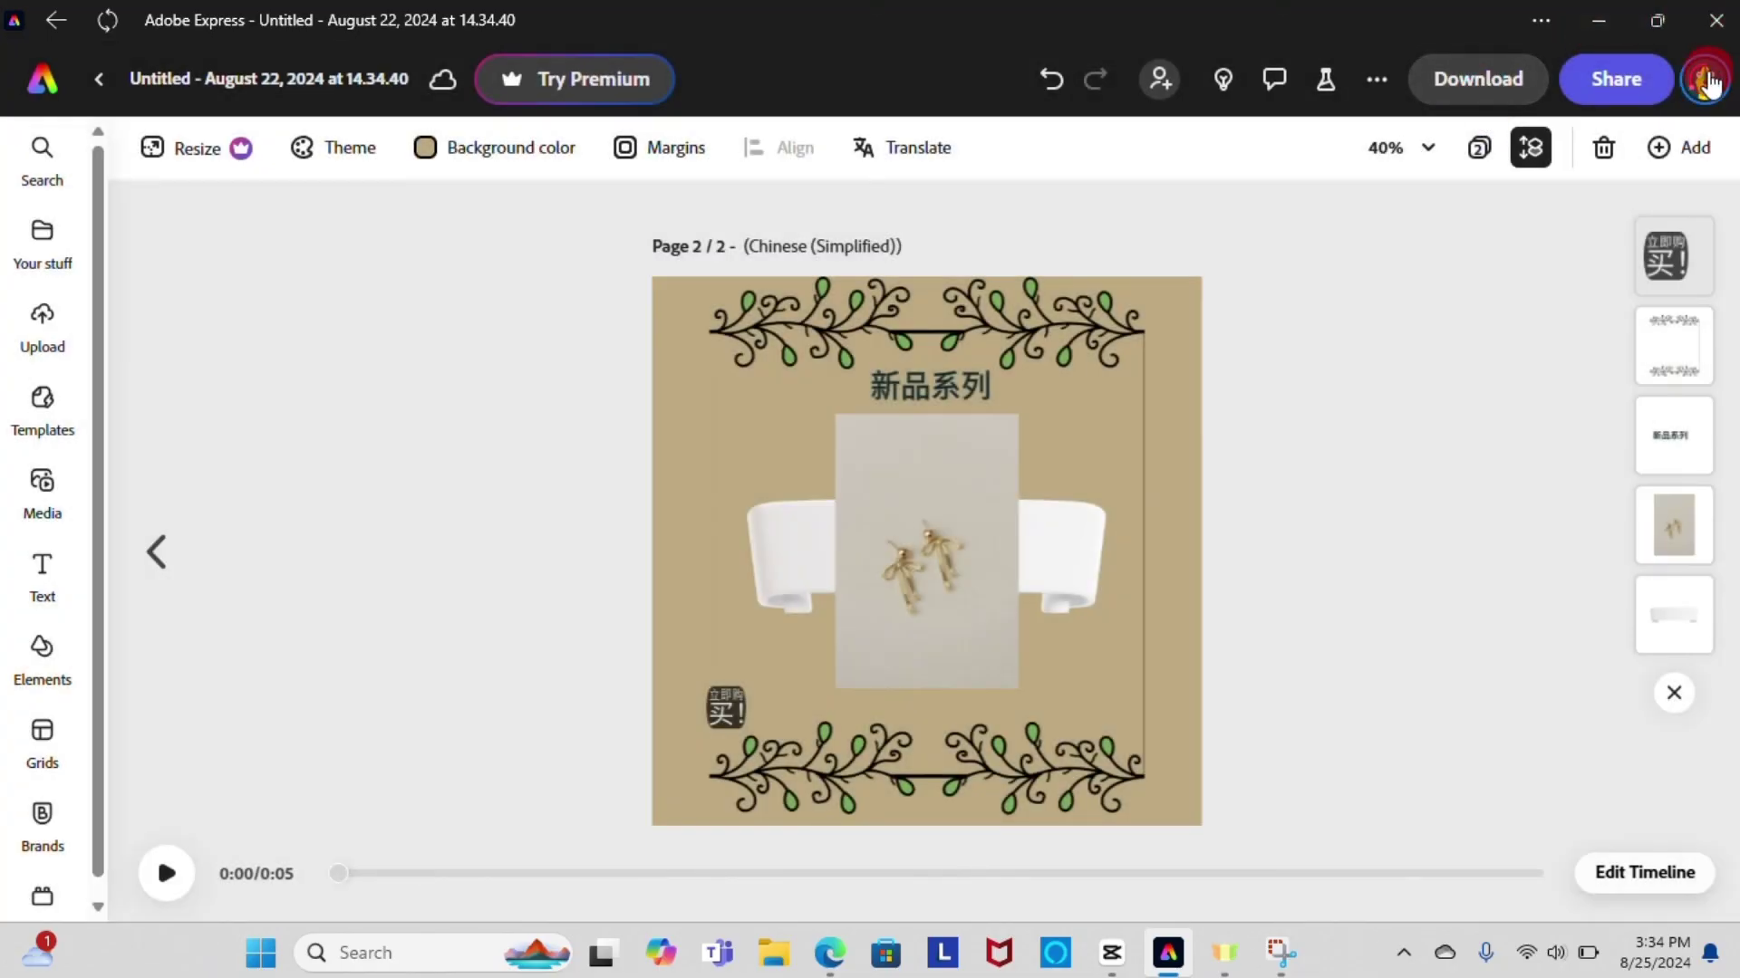
Sign out of the Adobe account from the profile avatar menu
{"action": "left_click", "coordinate": [1706, 84]}
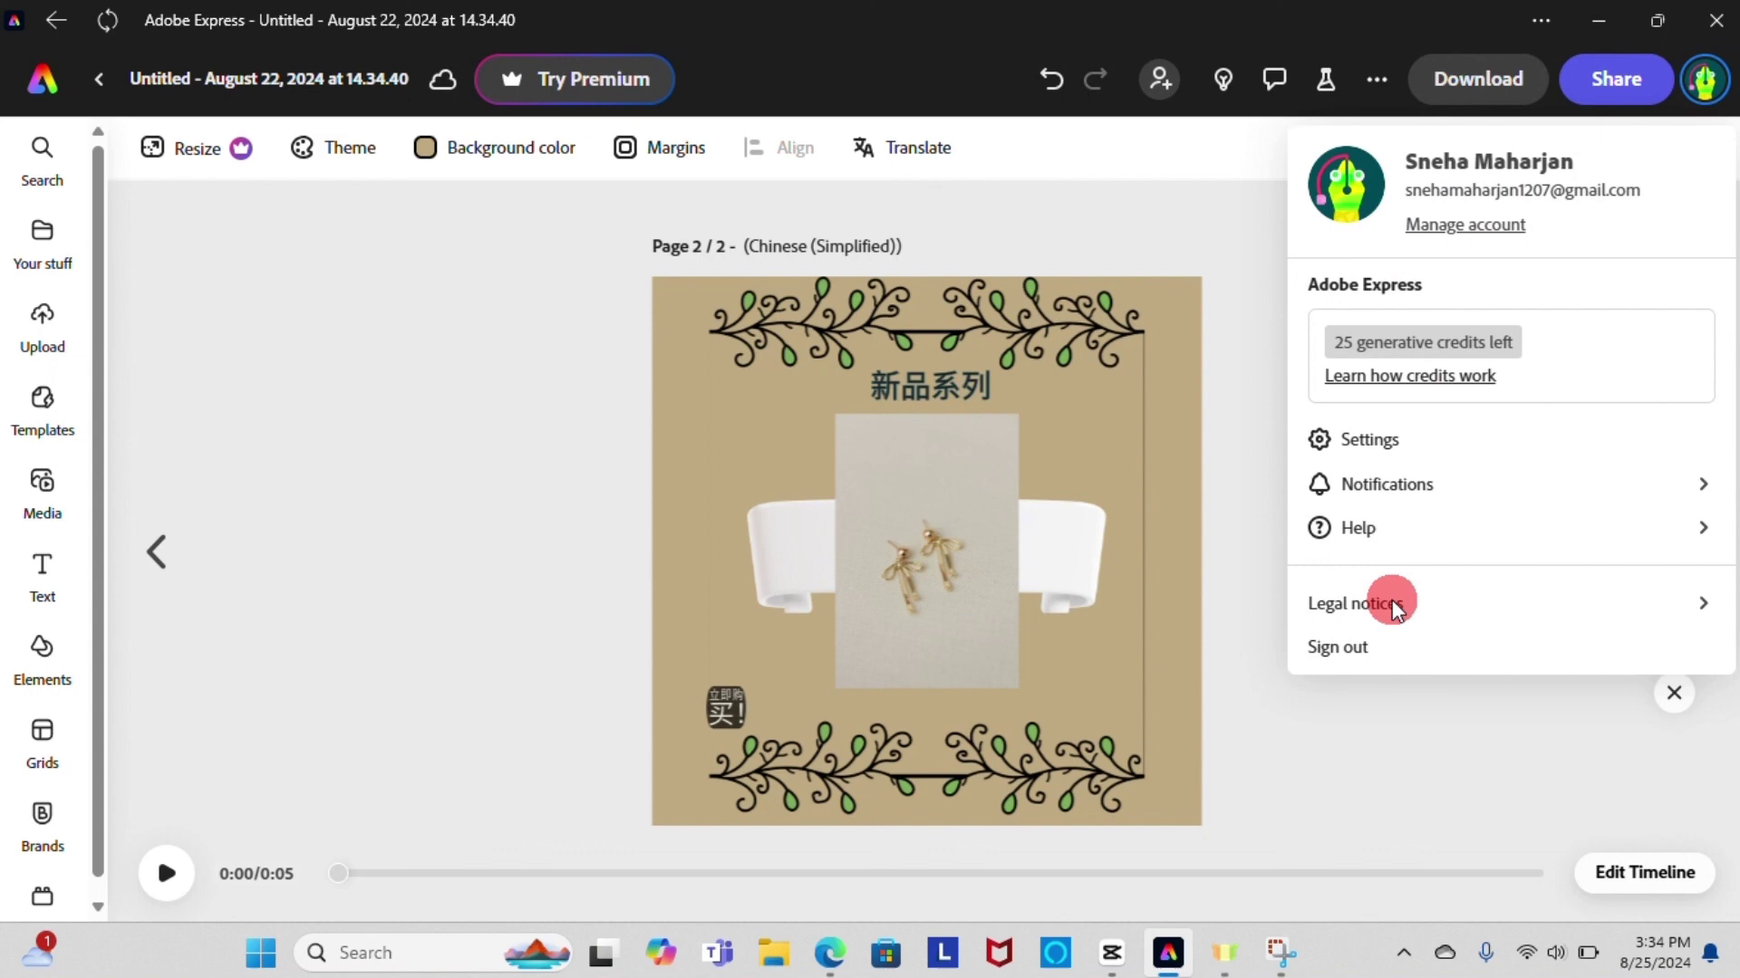
{"action": "left_click", "coordinate": [1339, 648]}
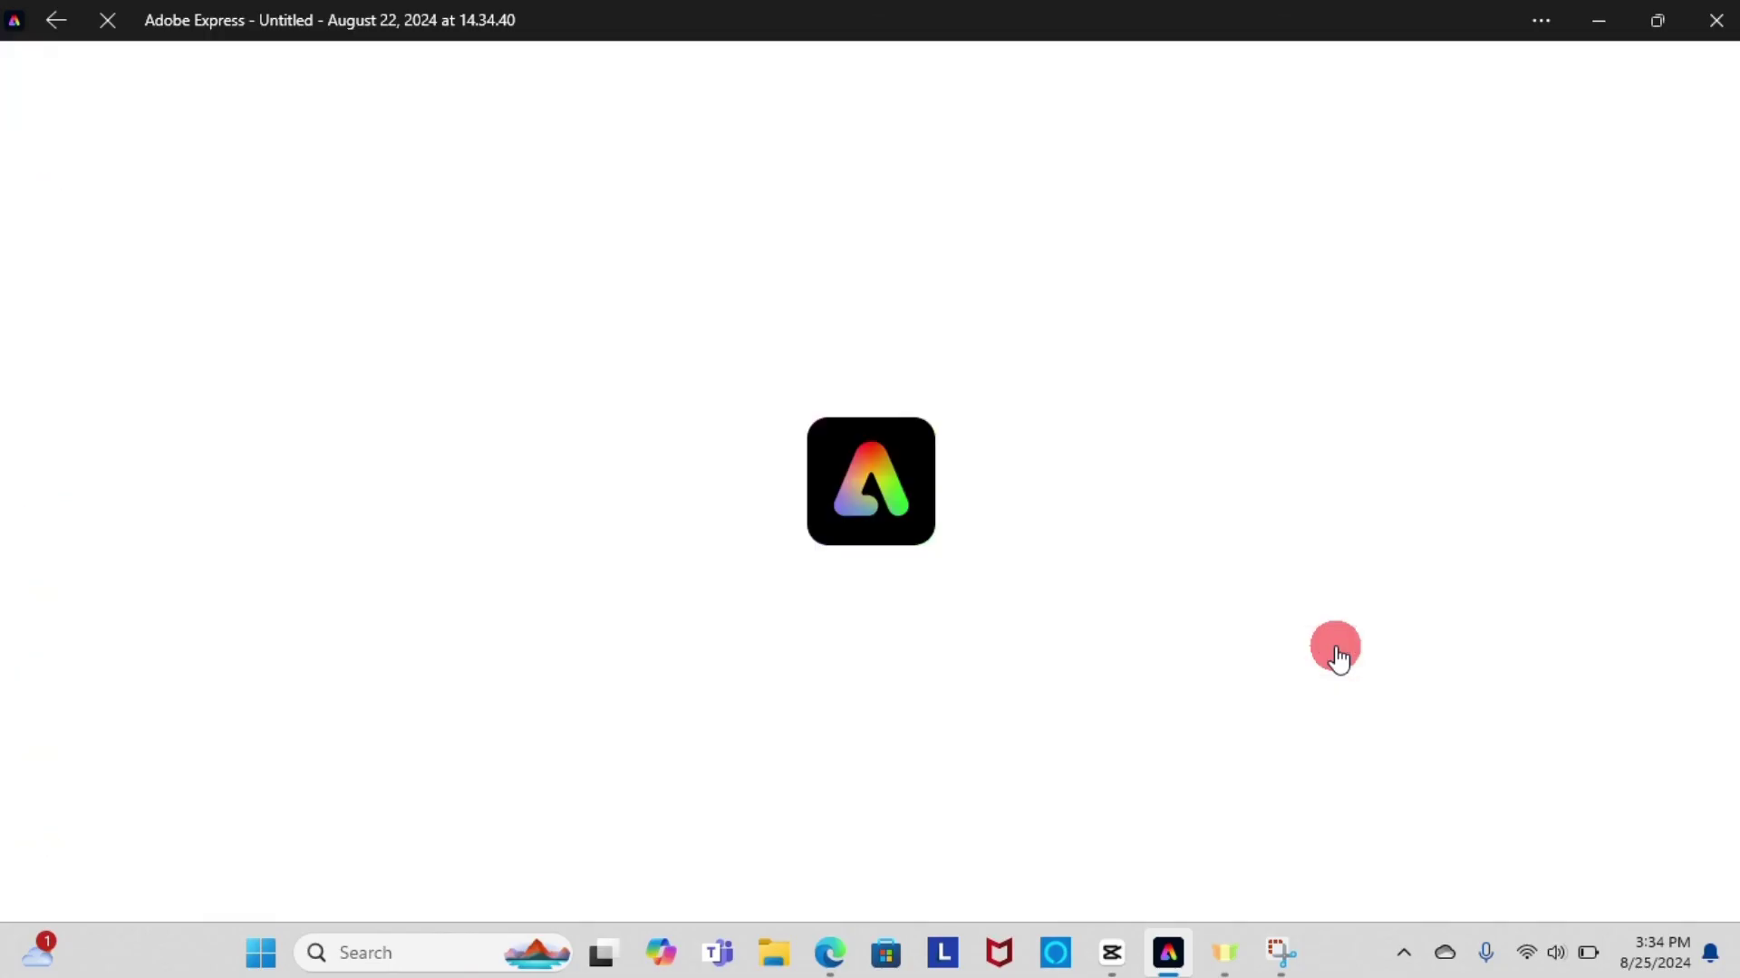